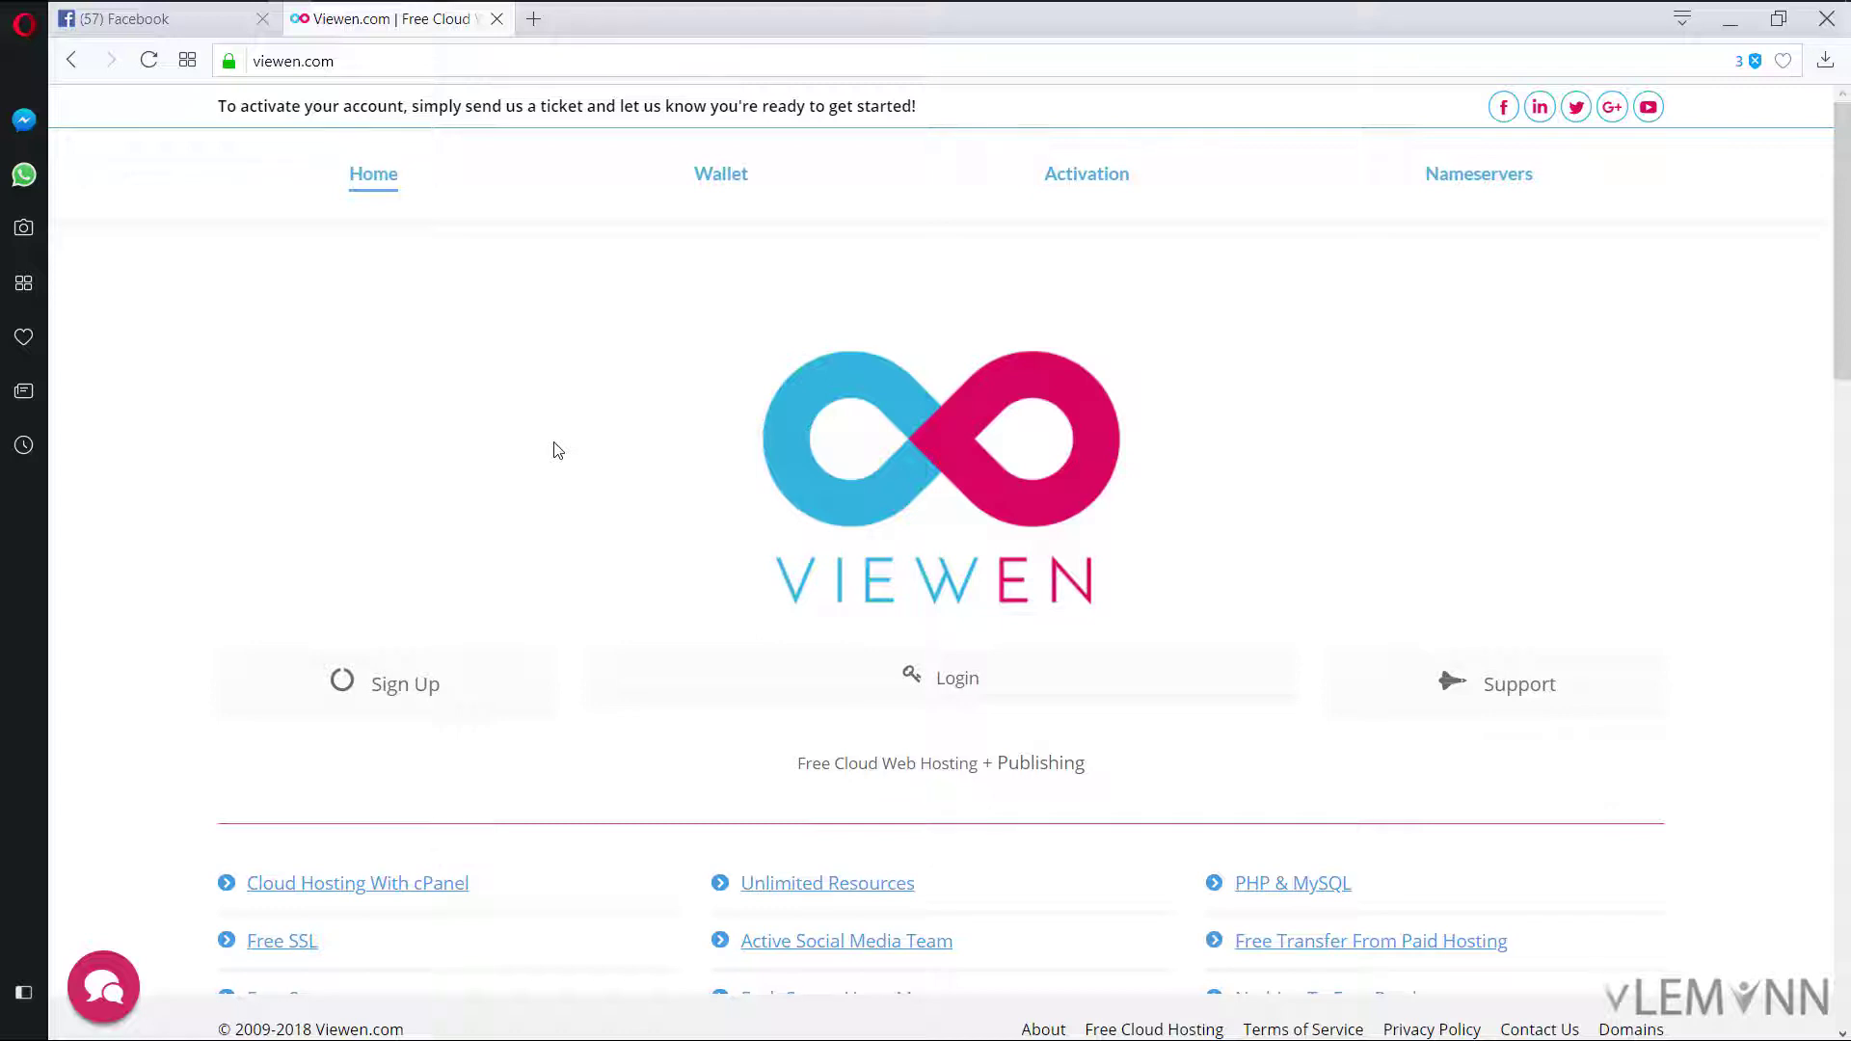
# Step: Sign up for free hosting, set the location slider to London, and order the plan
pyautogui.scroll(-5, 556, 449)
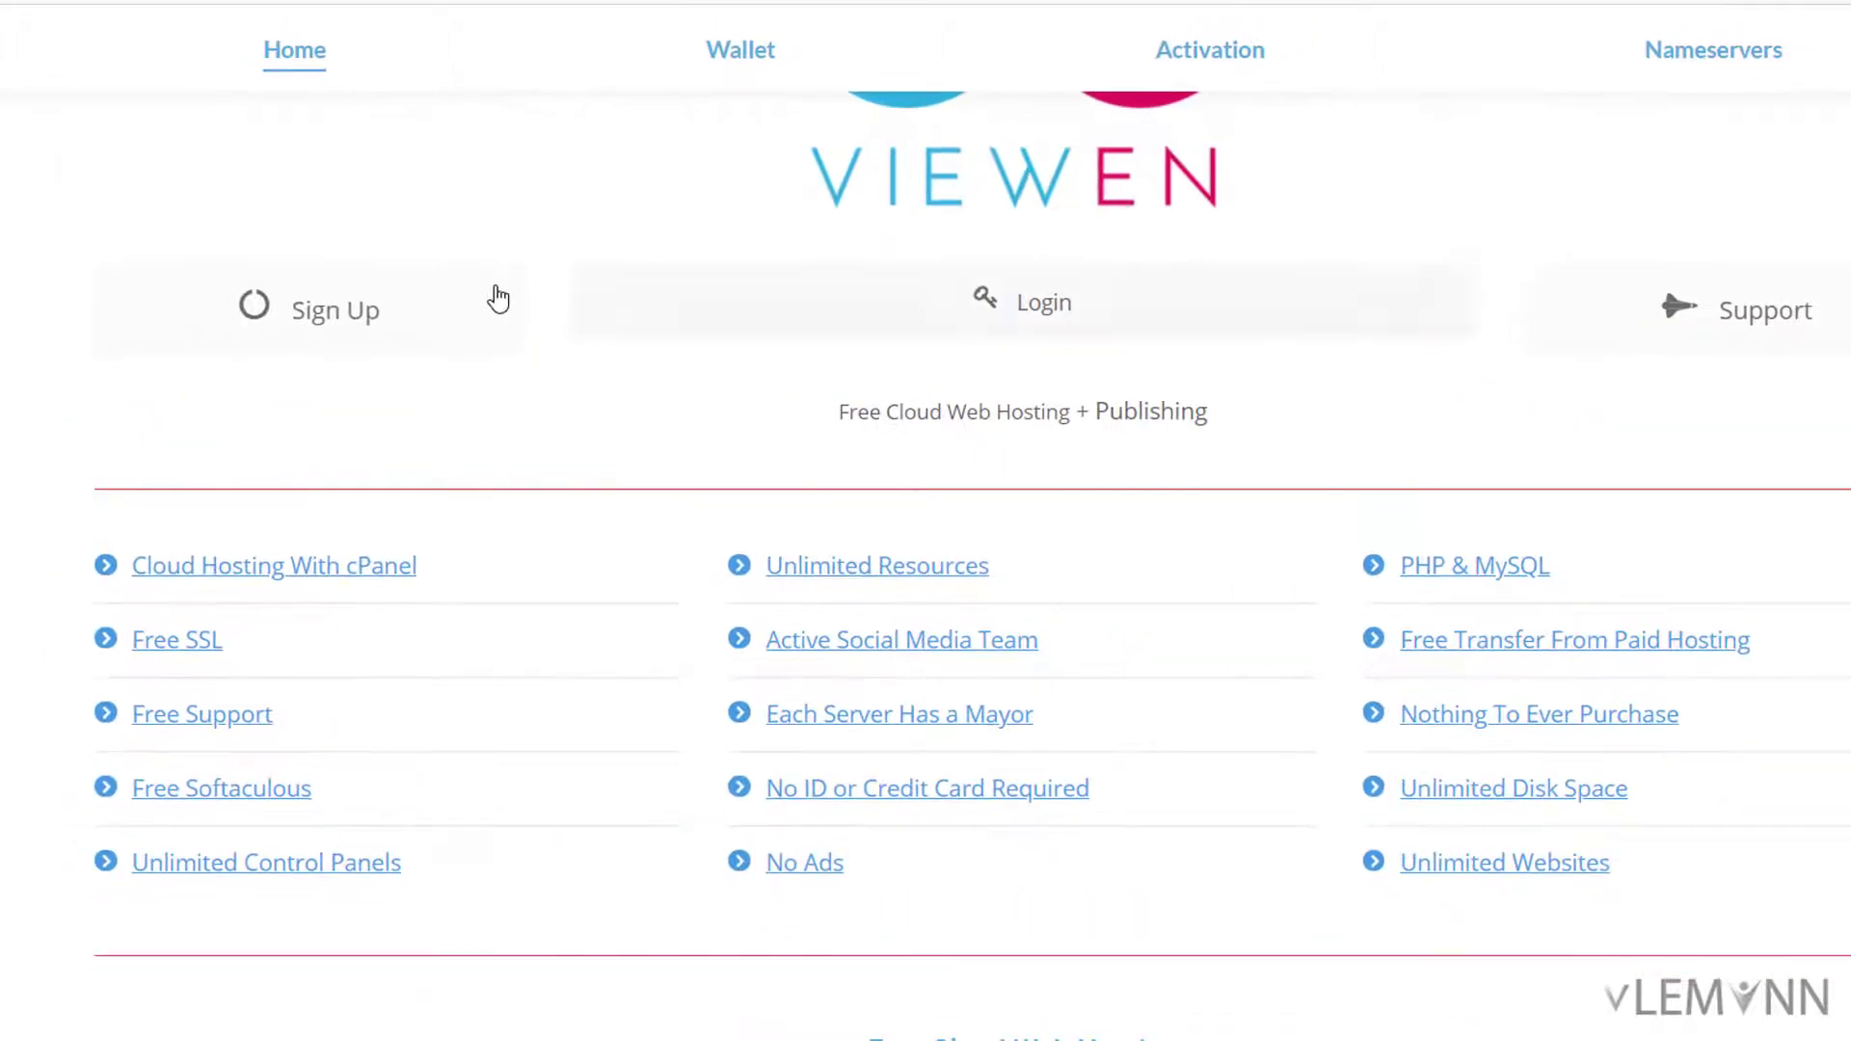
pyautogui.click(290, 130)
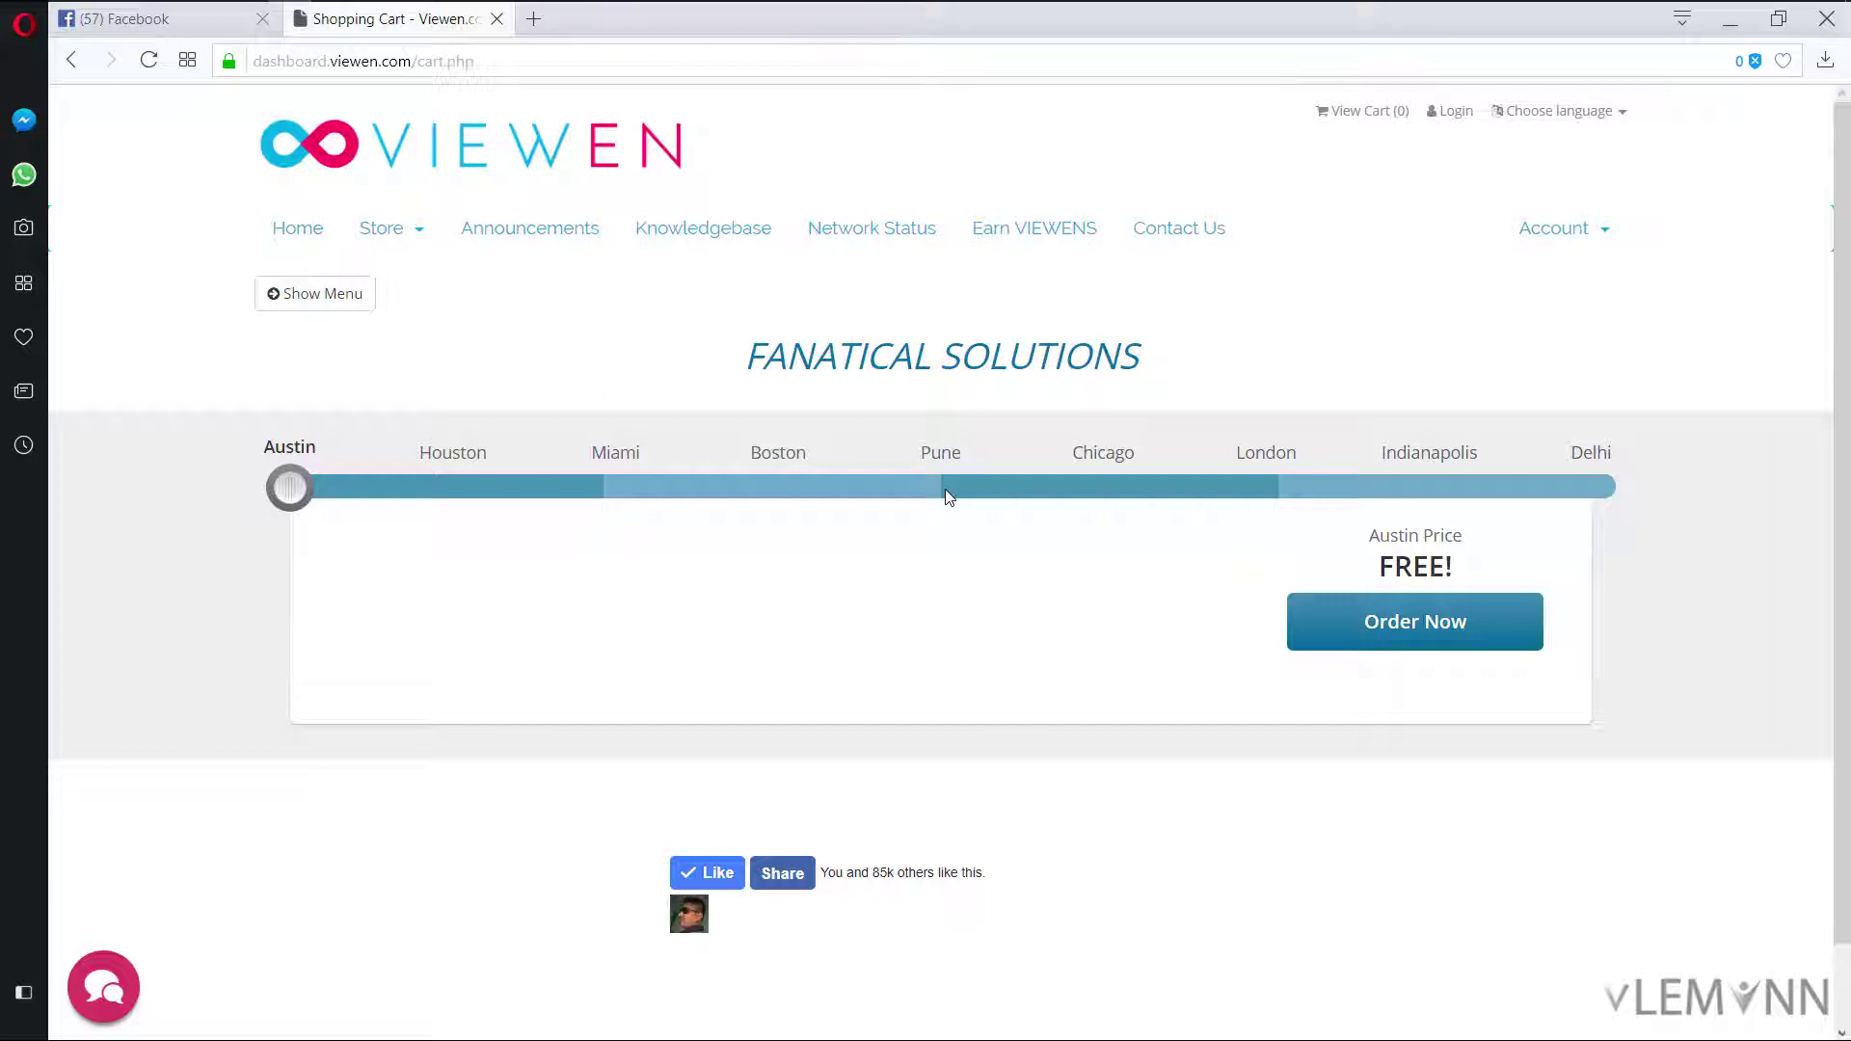
pyautogui.click(948, 492)
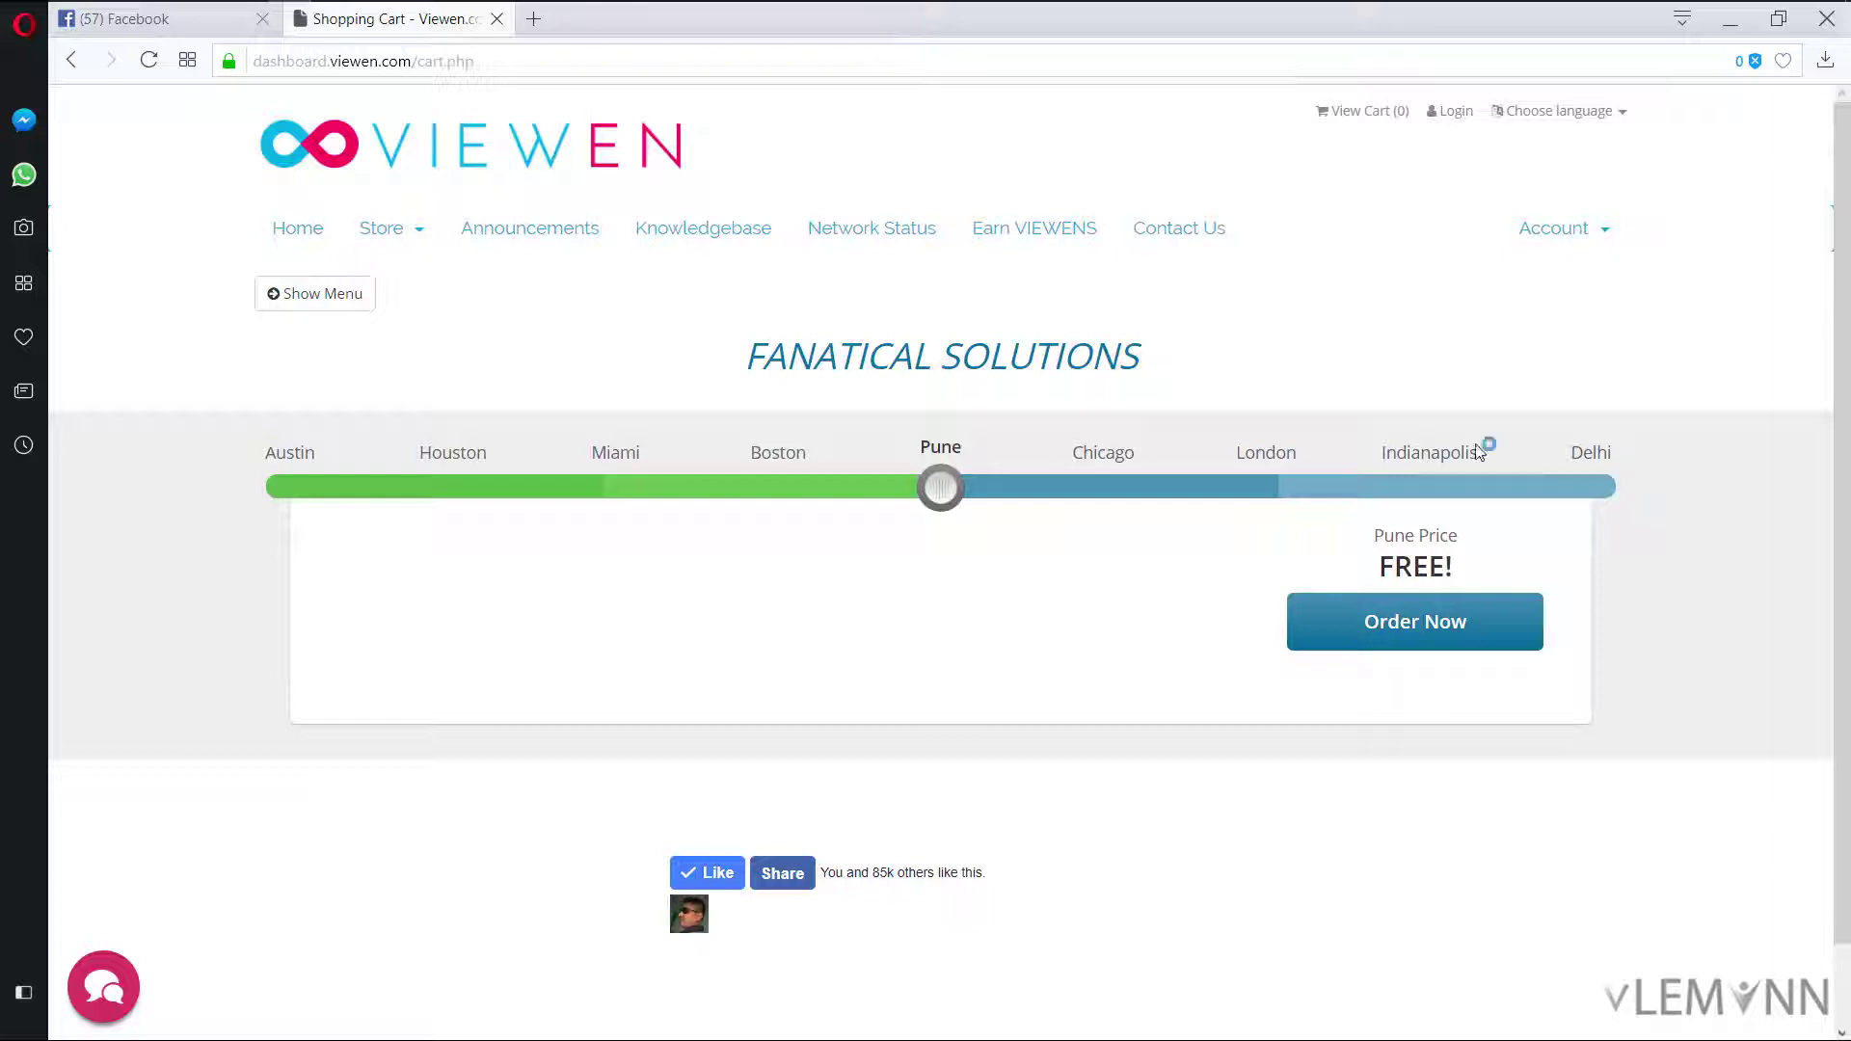
pyautogui.click(1273, 489)
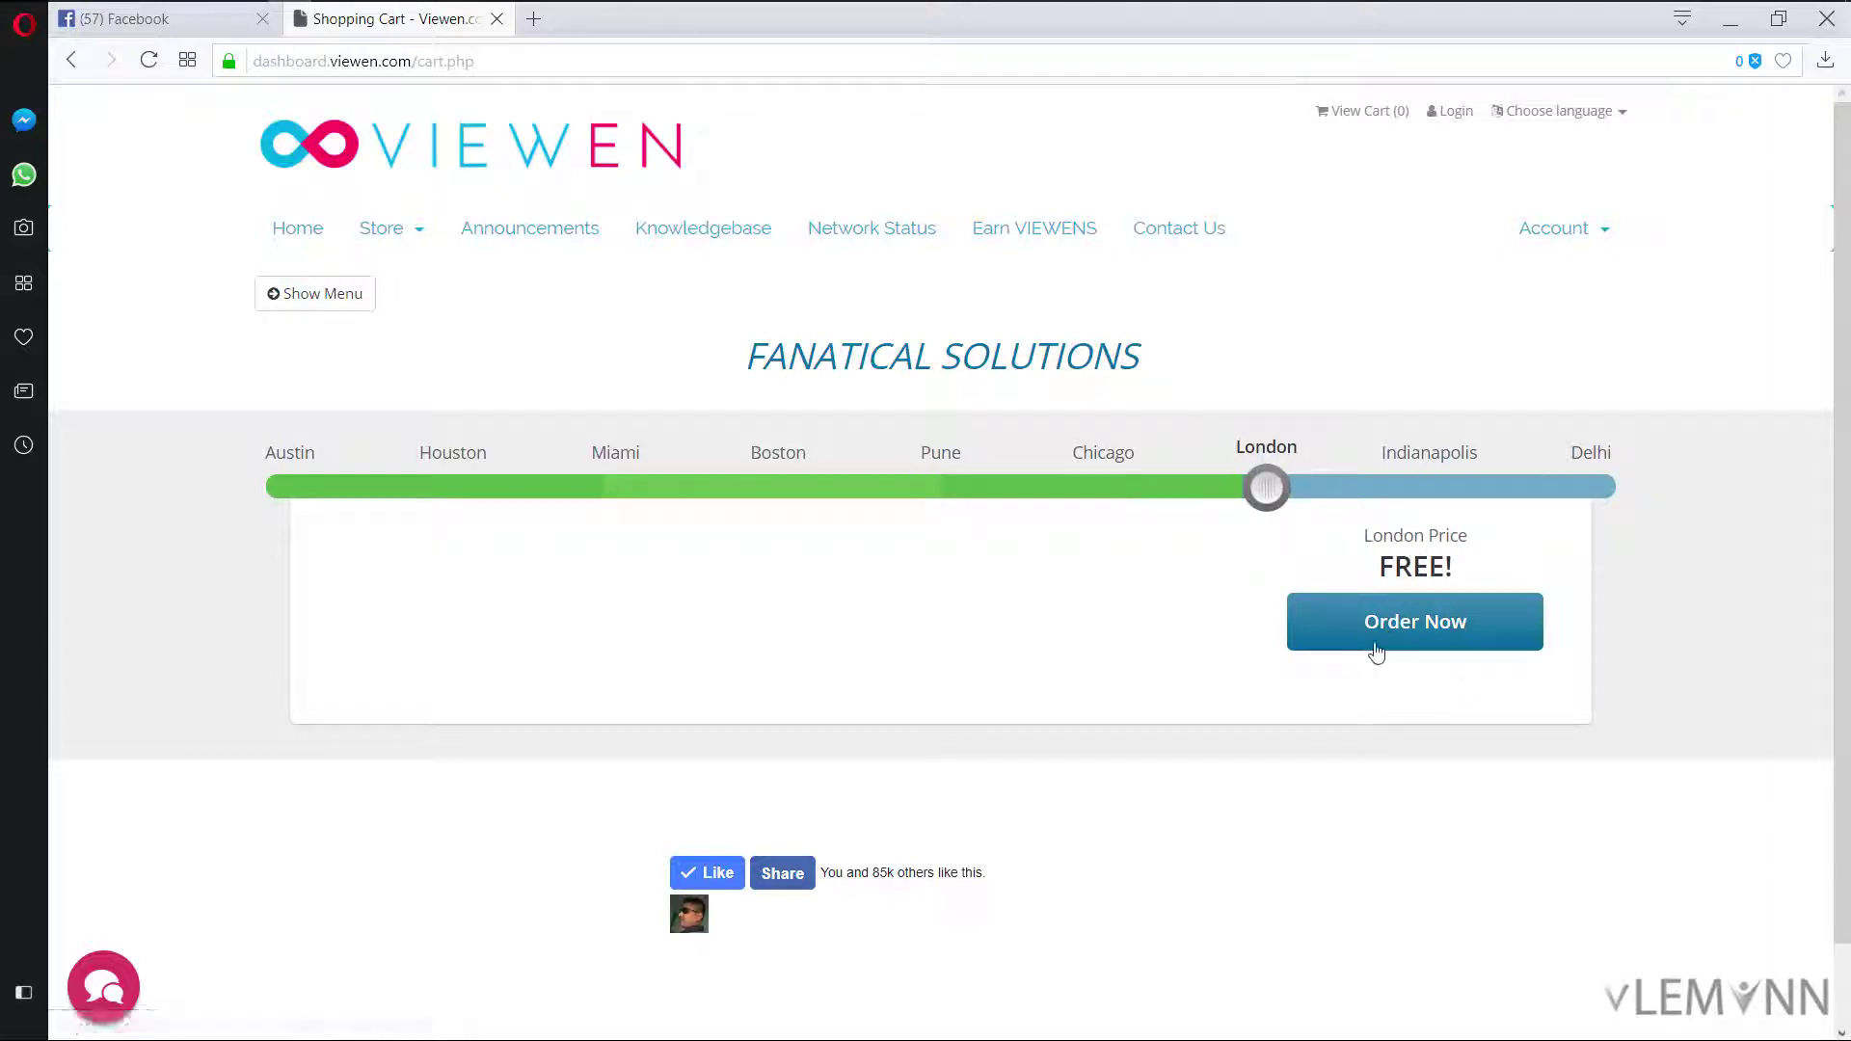
pyautogui.click(1410, 628)
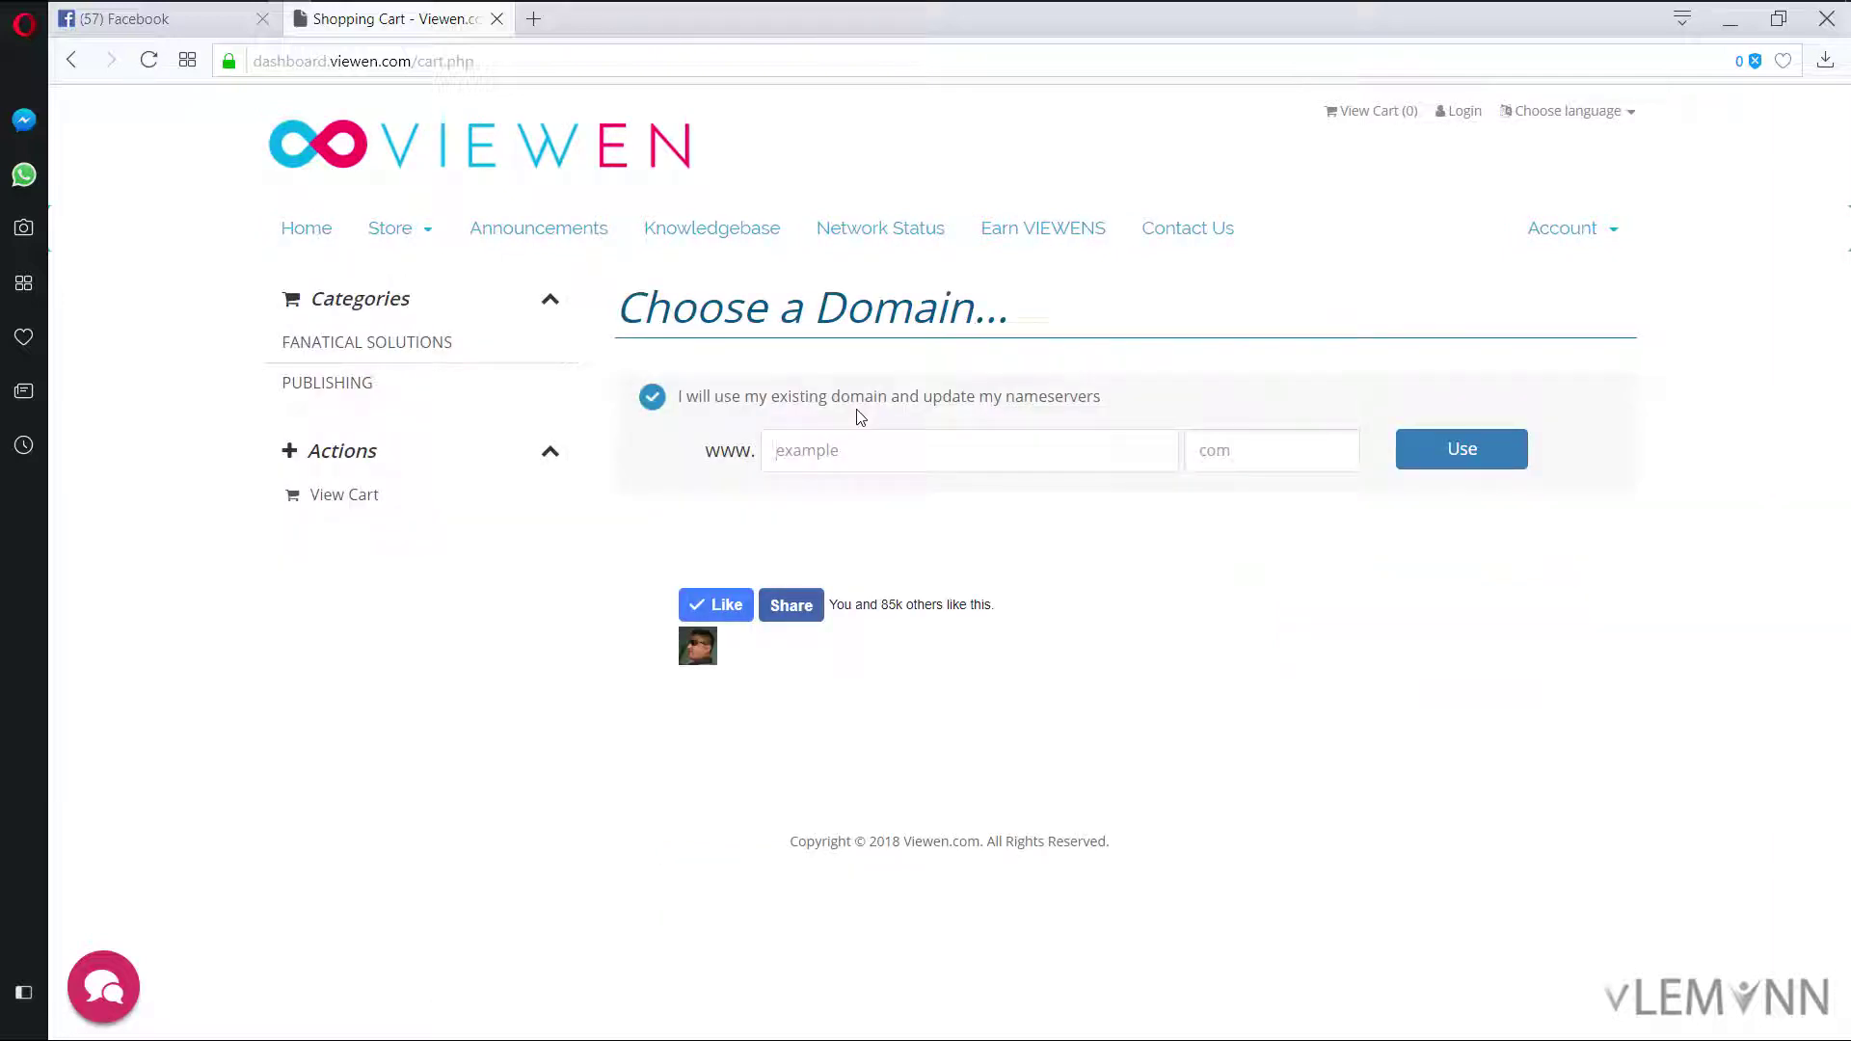
# Step: Add the existing domain uirain.com to the London hosting order and proceed to checkout
pyautogui.click(862, 445)
pyautogui.write('uirain')
pyautogui.press('Tab')
pyautogui.write('com')
pyautogui.press('Return')
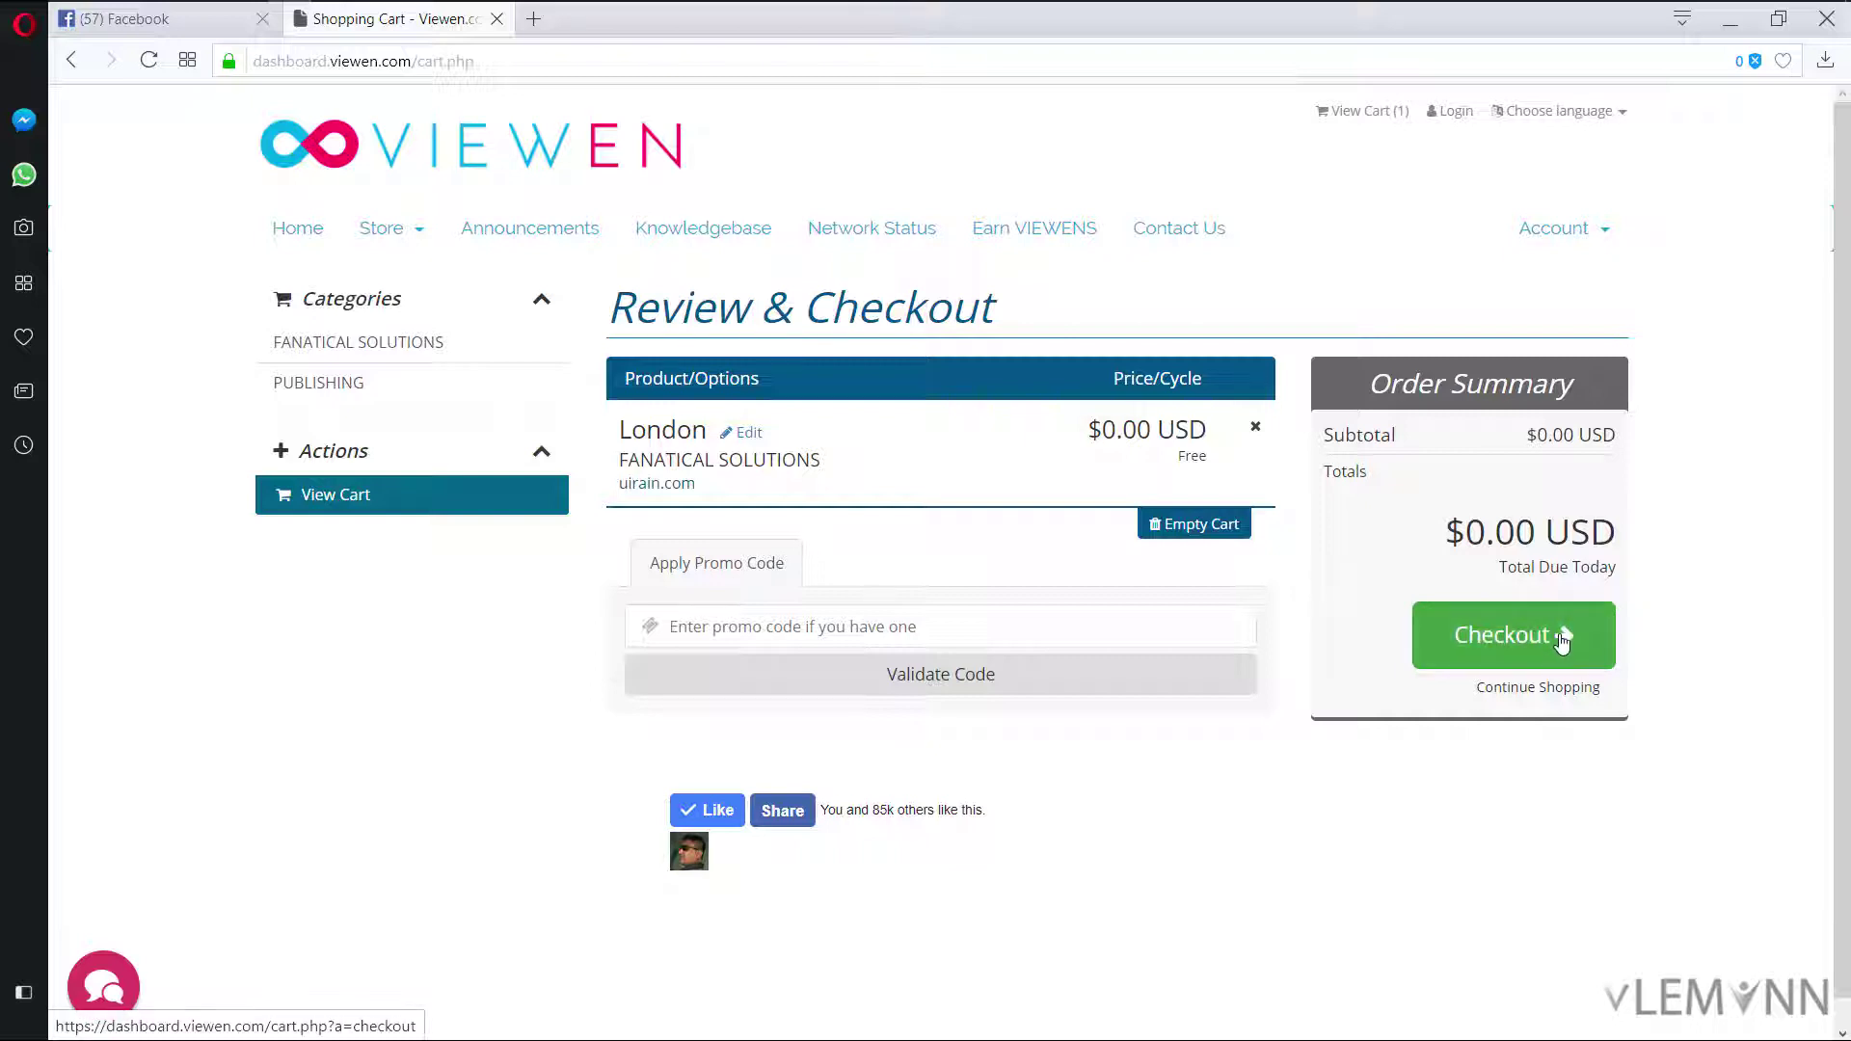
pyautogui.click(1562, 641)
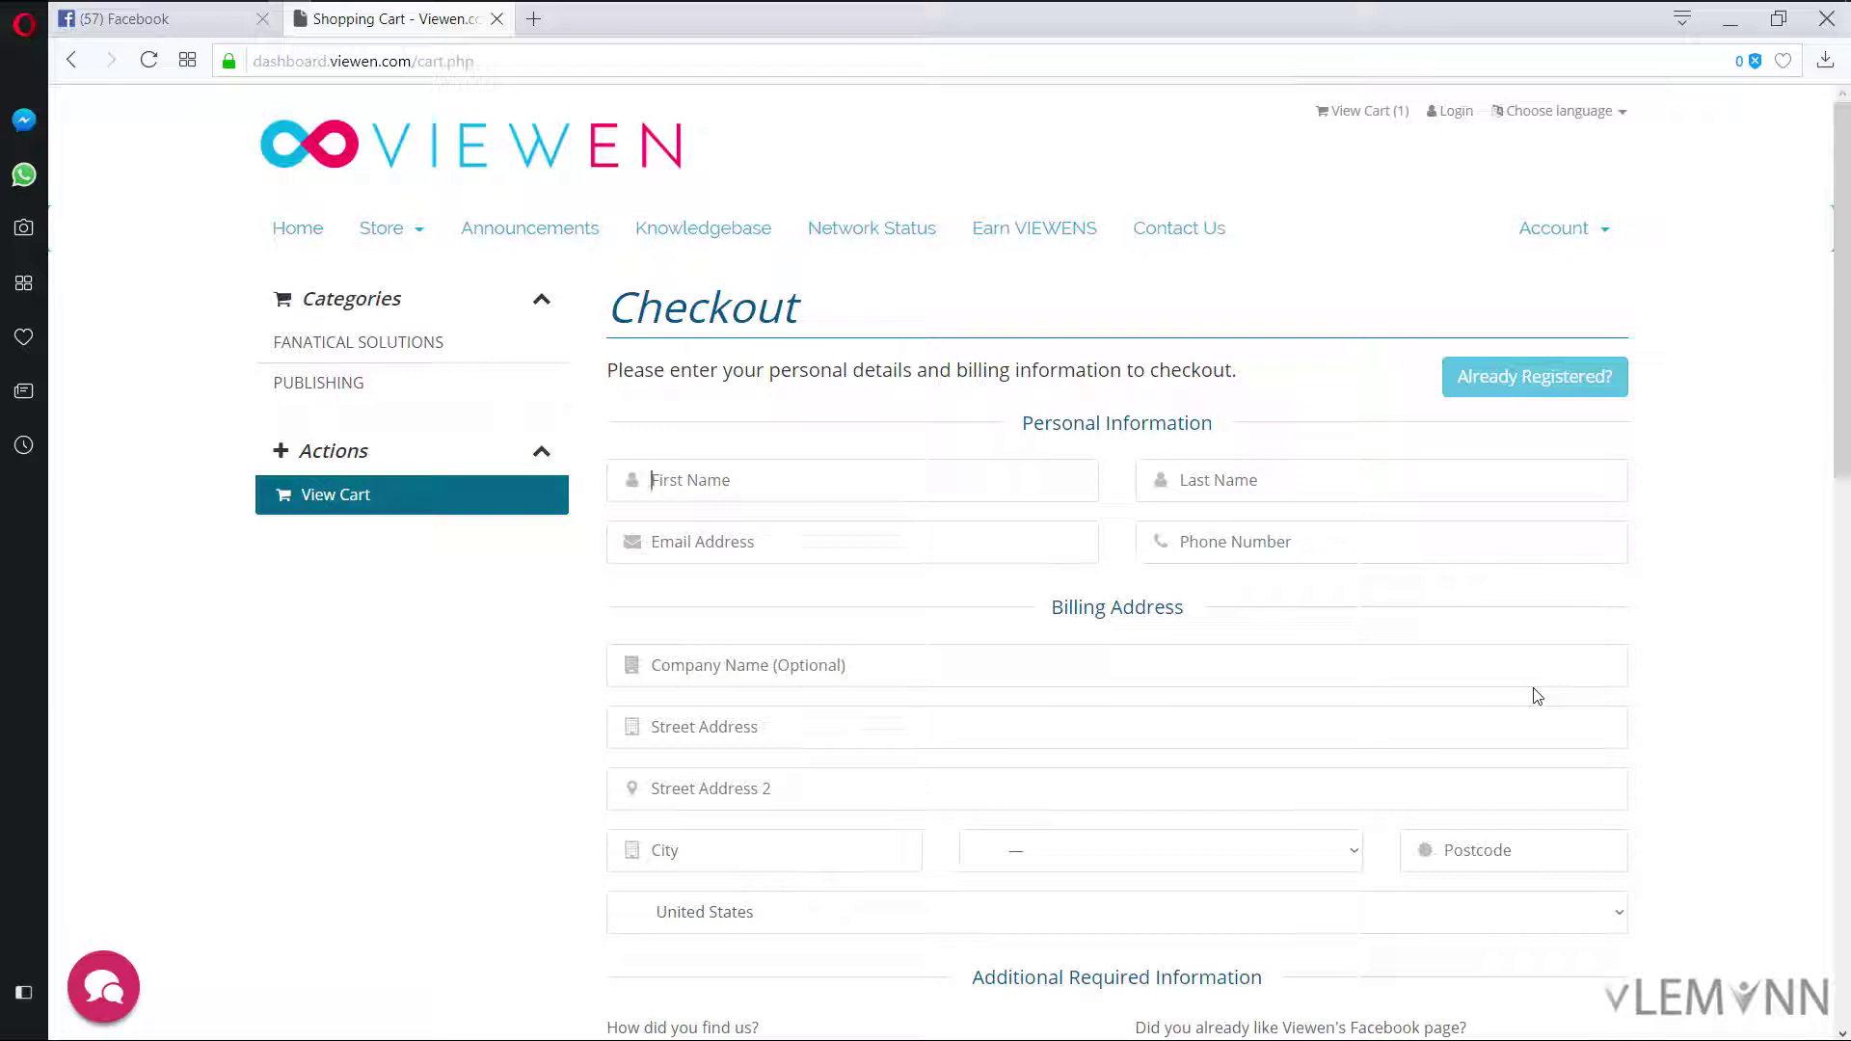
# Step: Finish the personal name field and answer Other for how you found the site
pyautogui.write('Ma')
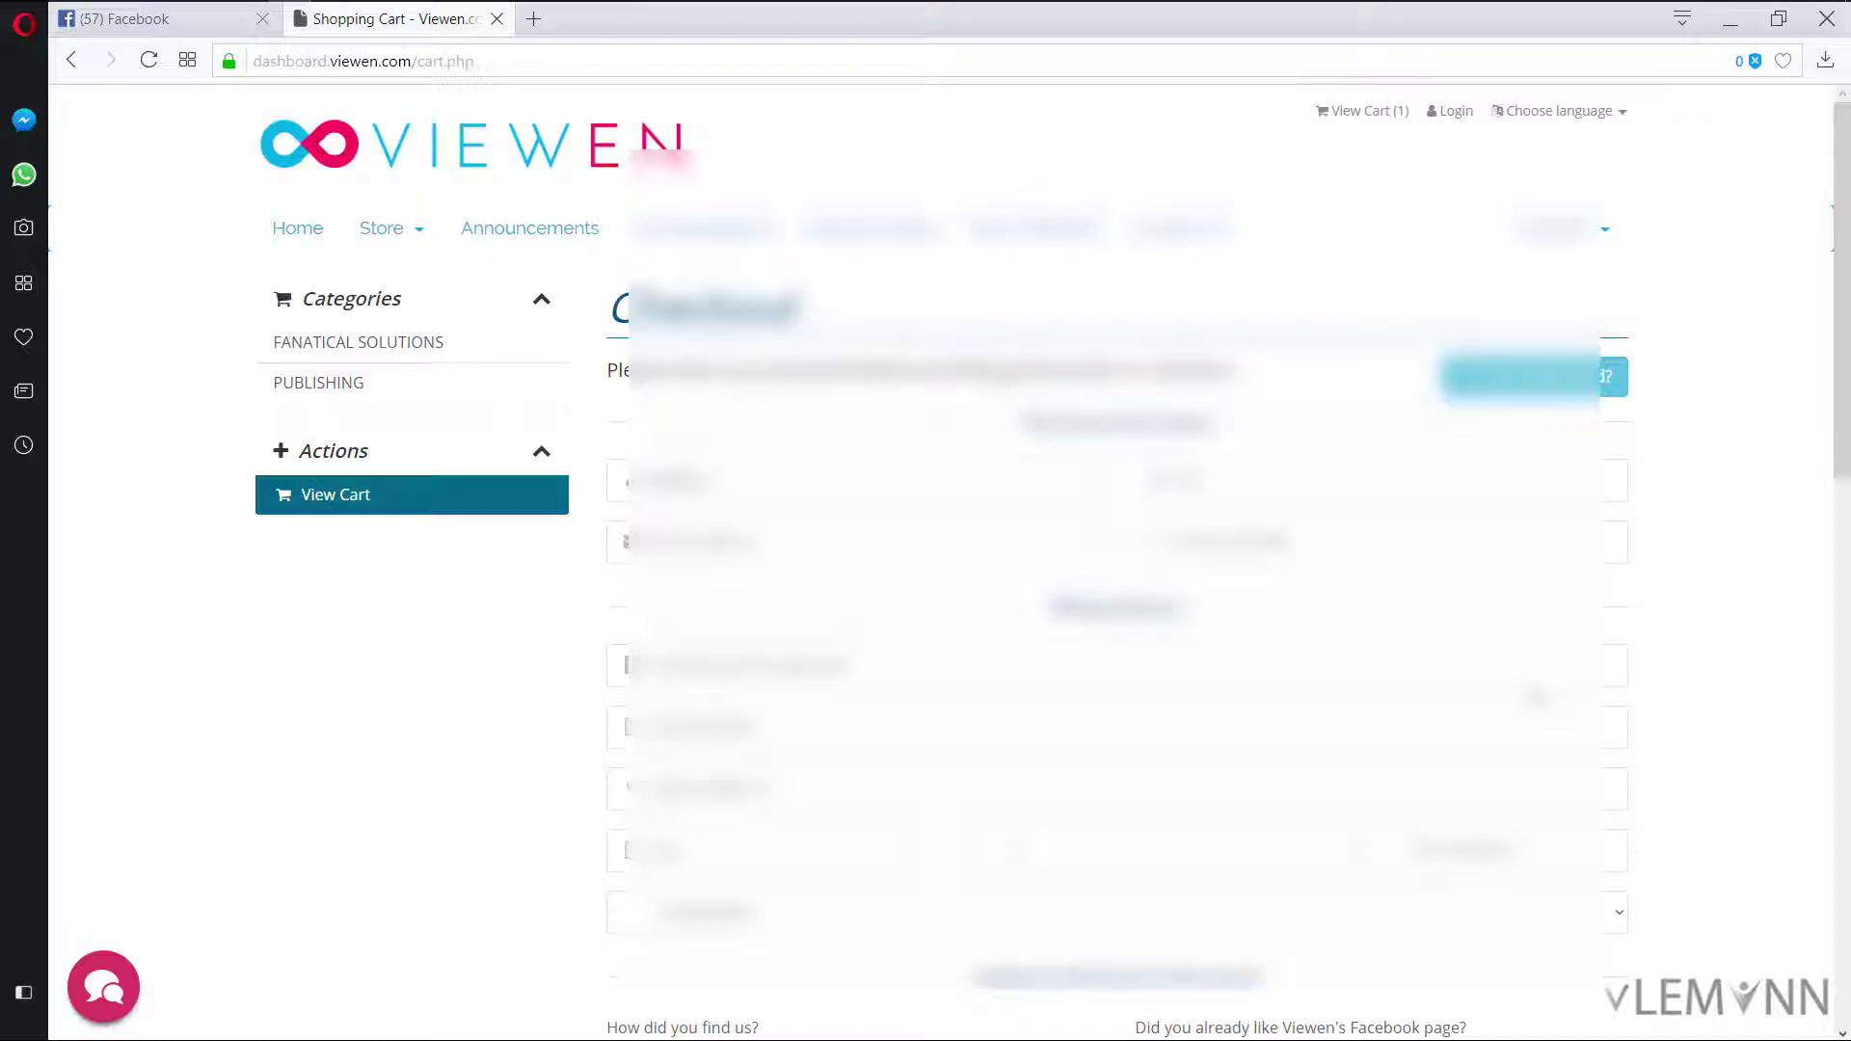
pyautogui.write('son')
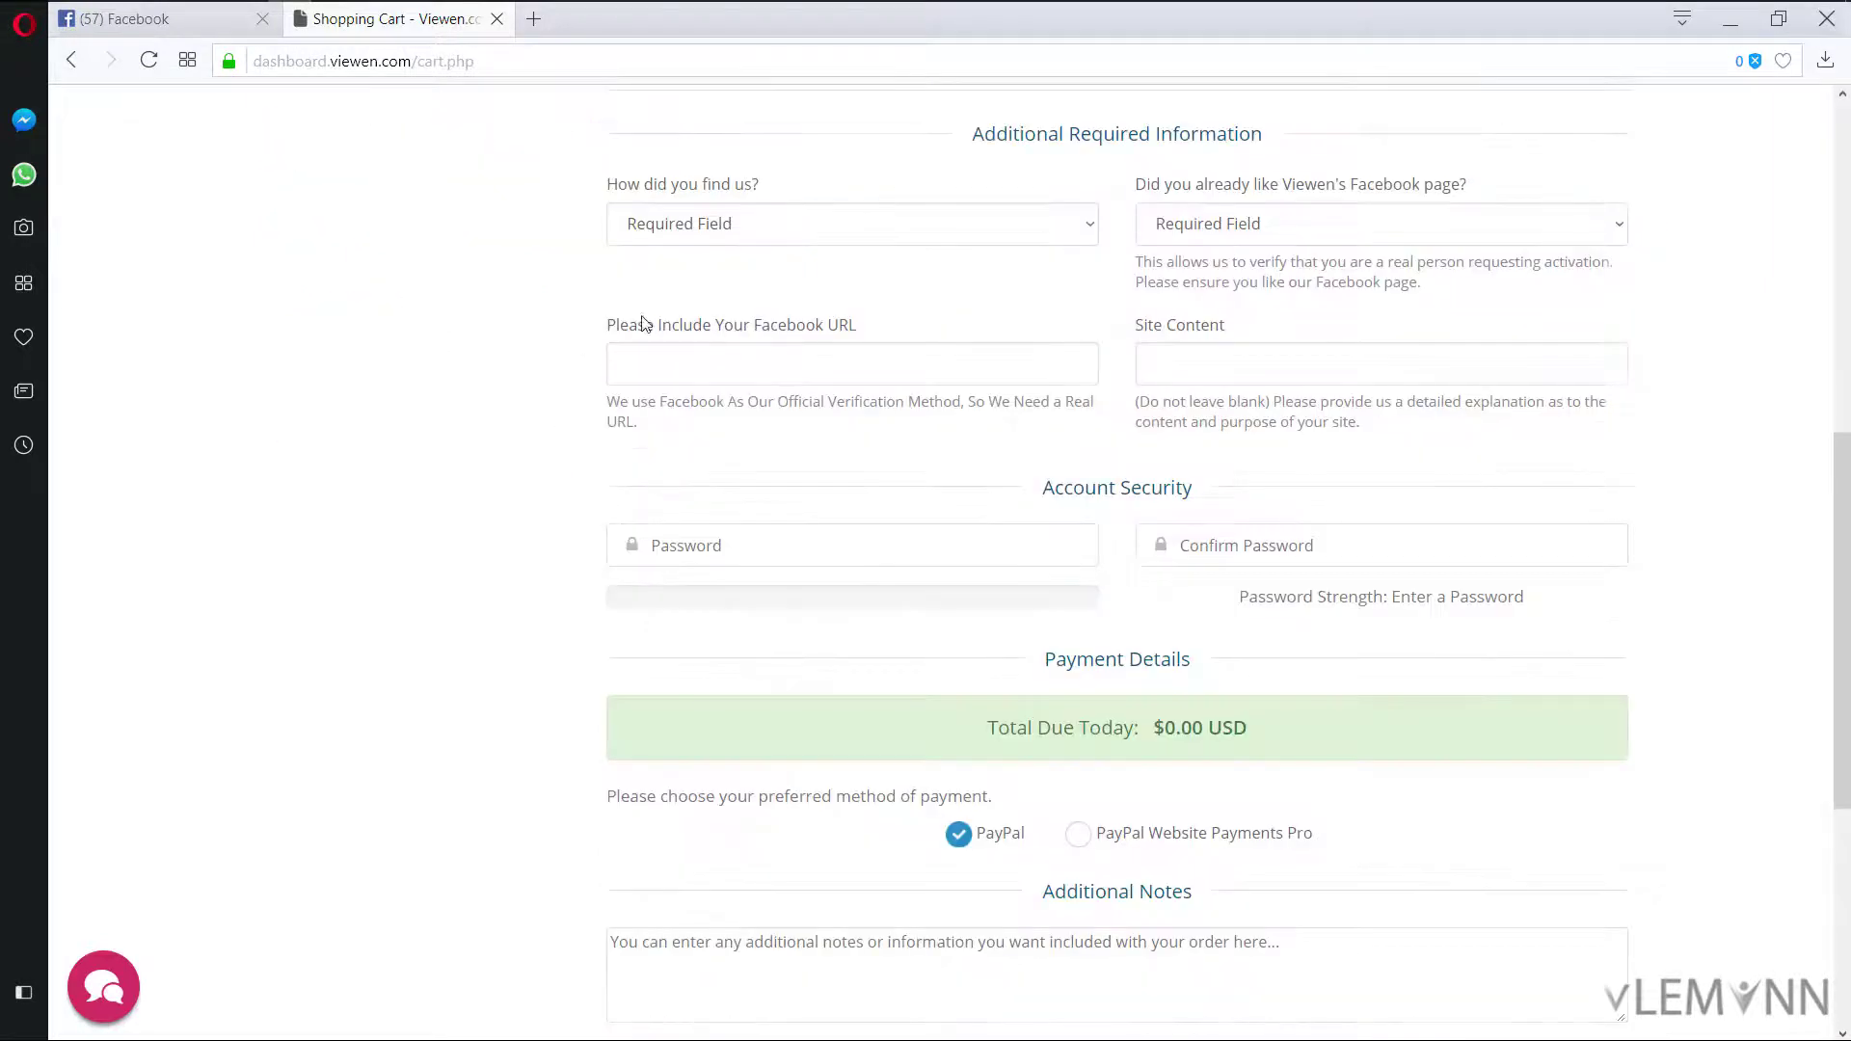
pyautogui.click(808, 223)
pyautogui.click(772, 434)
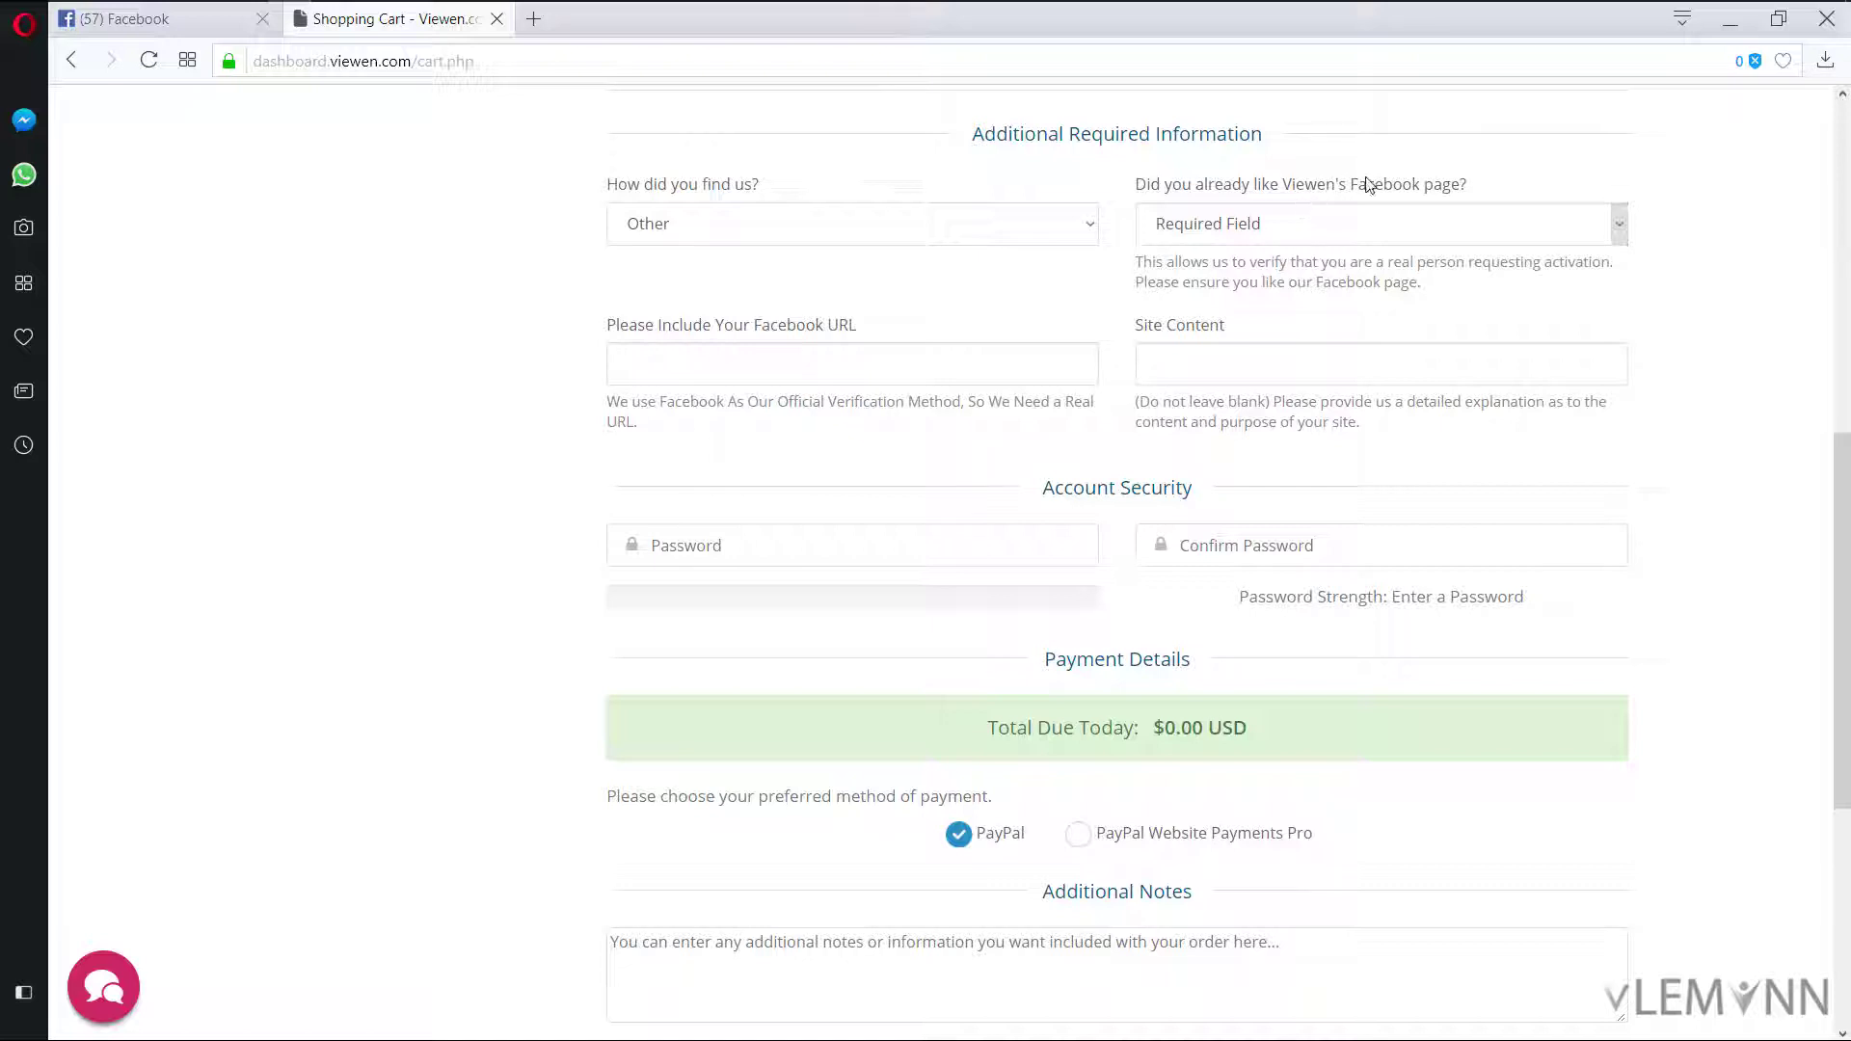
# Step: Verify on Facebook that the Viewen page is liked, then return to the checkout form
pyautogui.doubleClick(1292, 183)
pyautogui.click(1311, 185)
pyautogui.doubleClick(1307, 184)
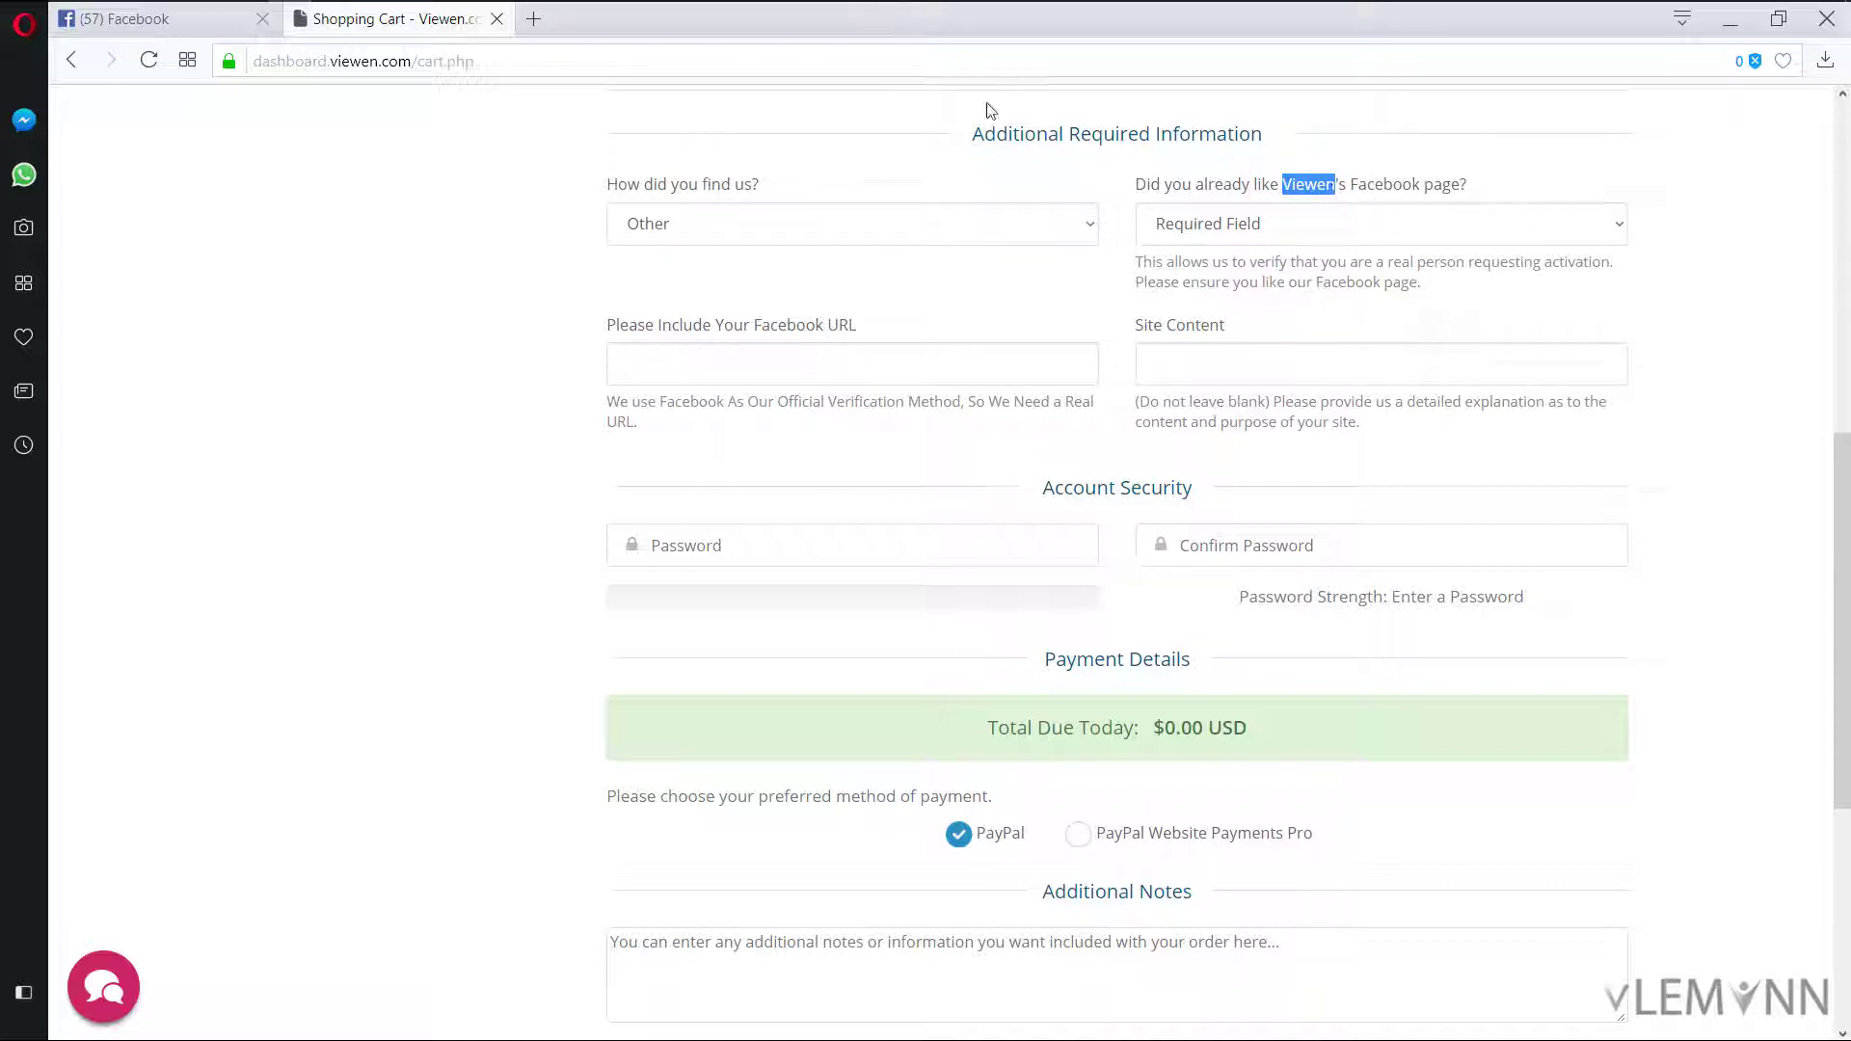
pyautogui.click(253, 25)
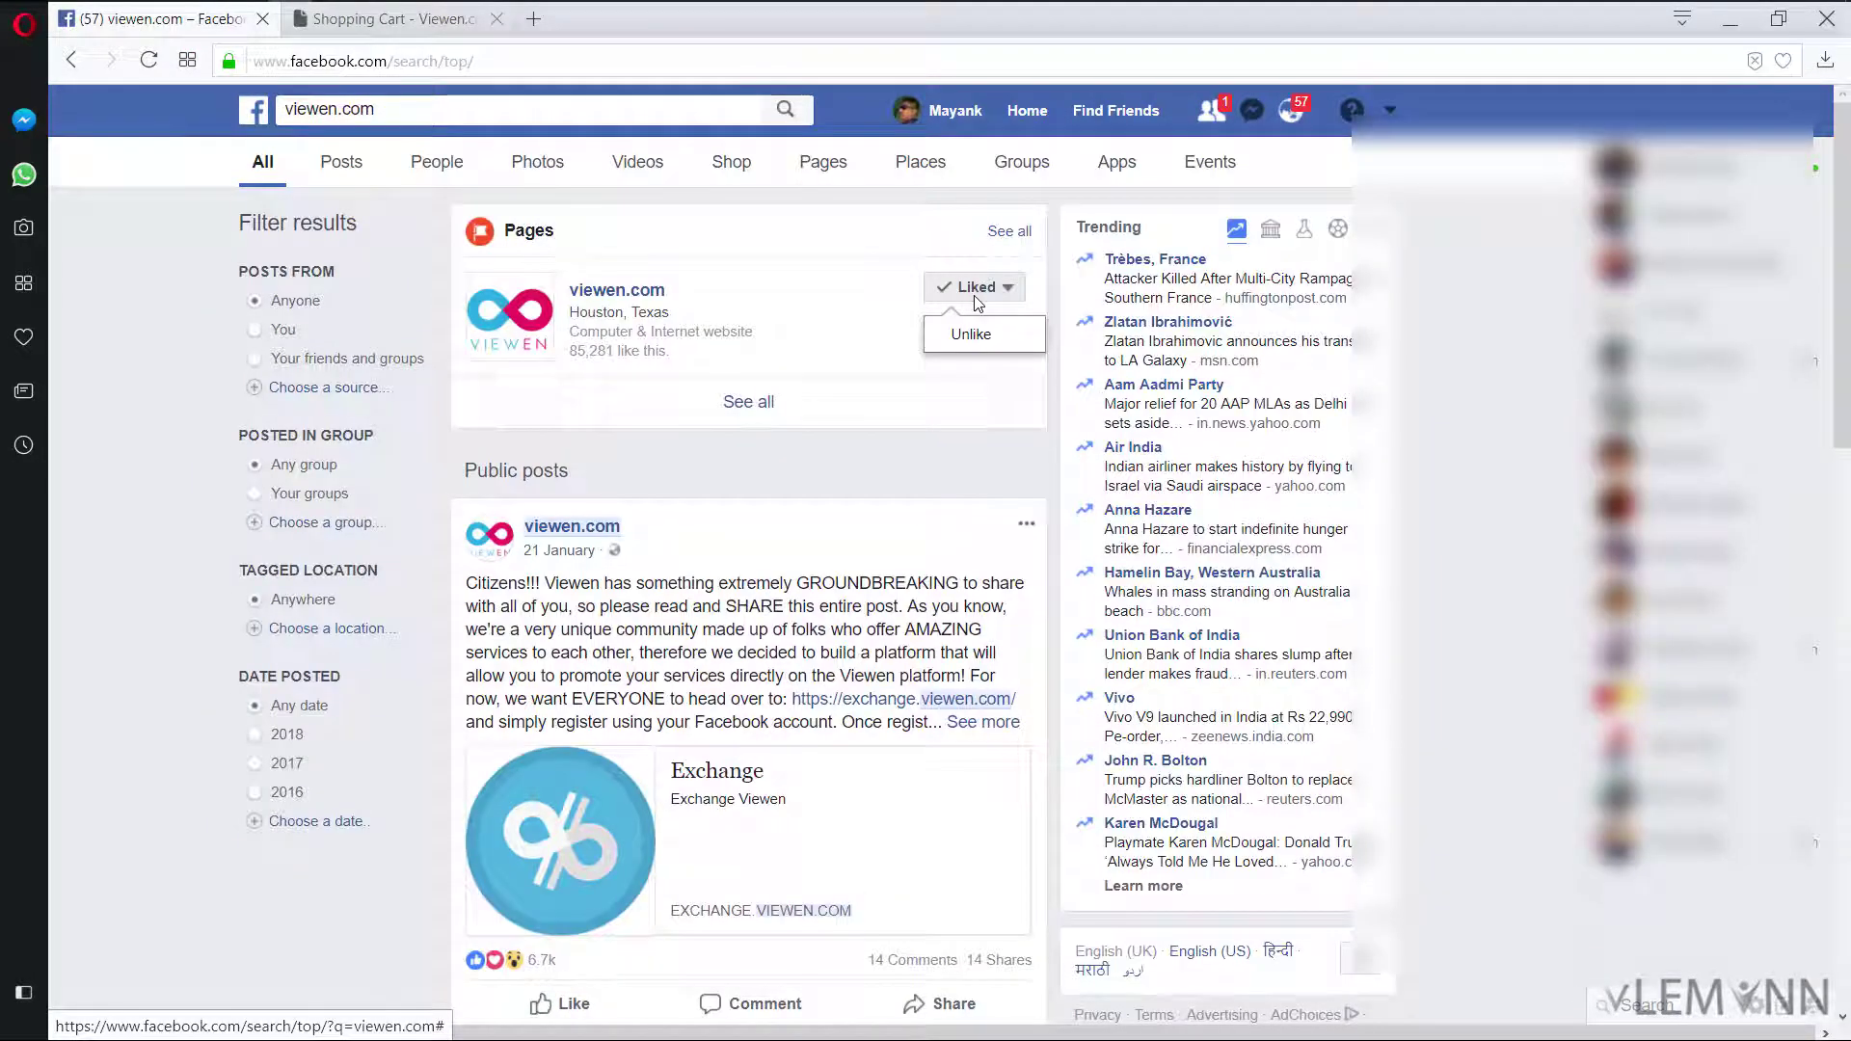
pyautogui.hotkey('ctrl', 'l')
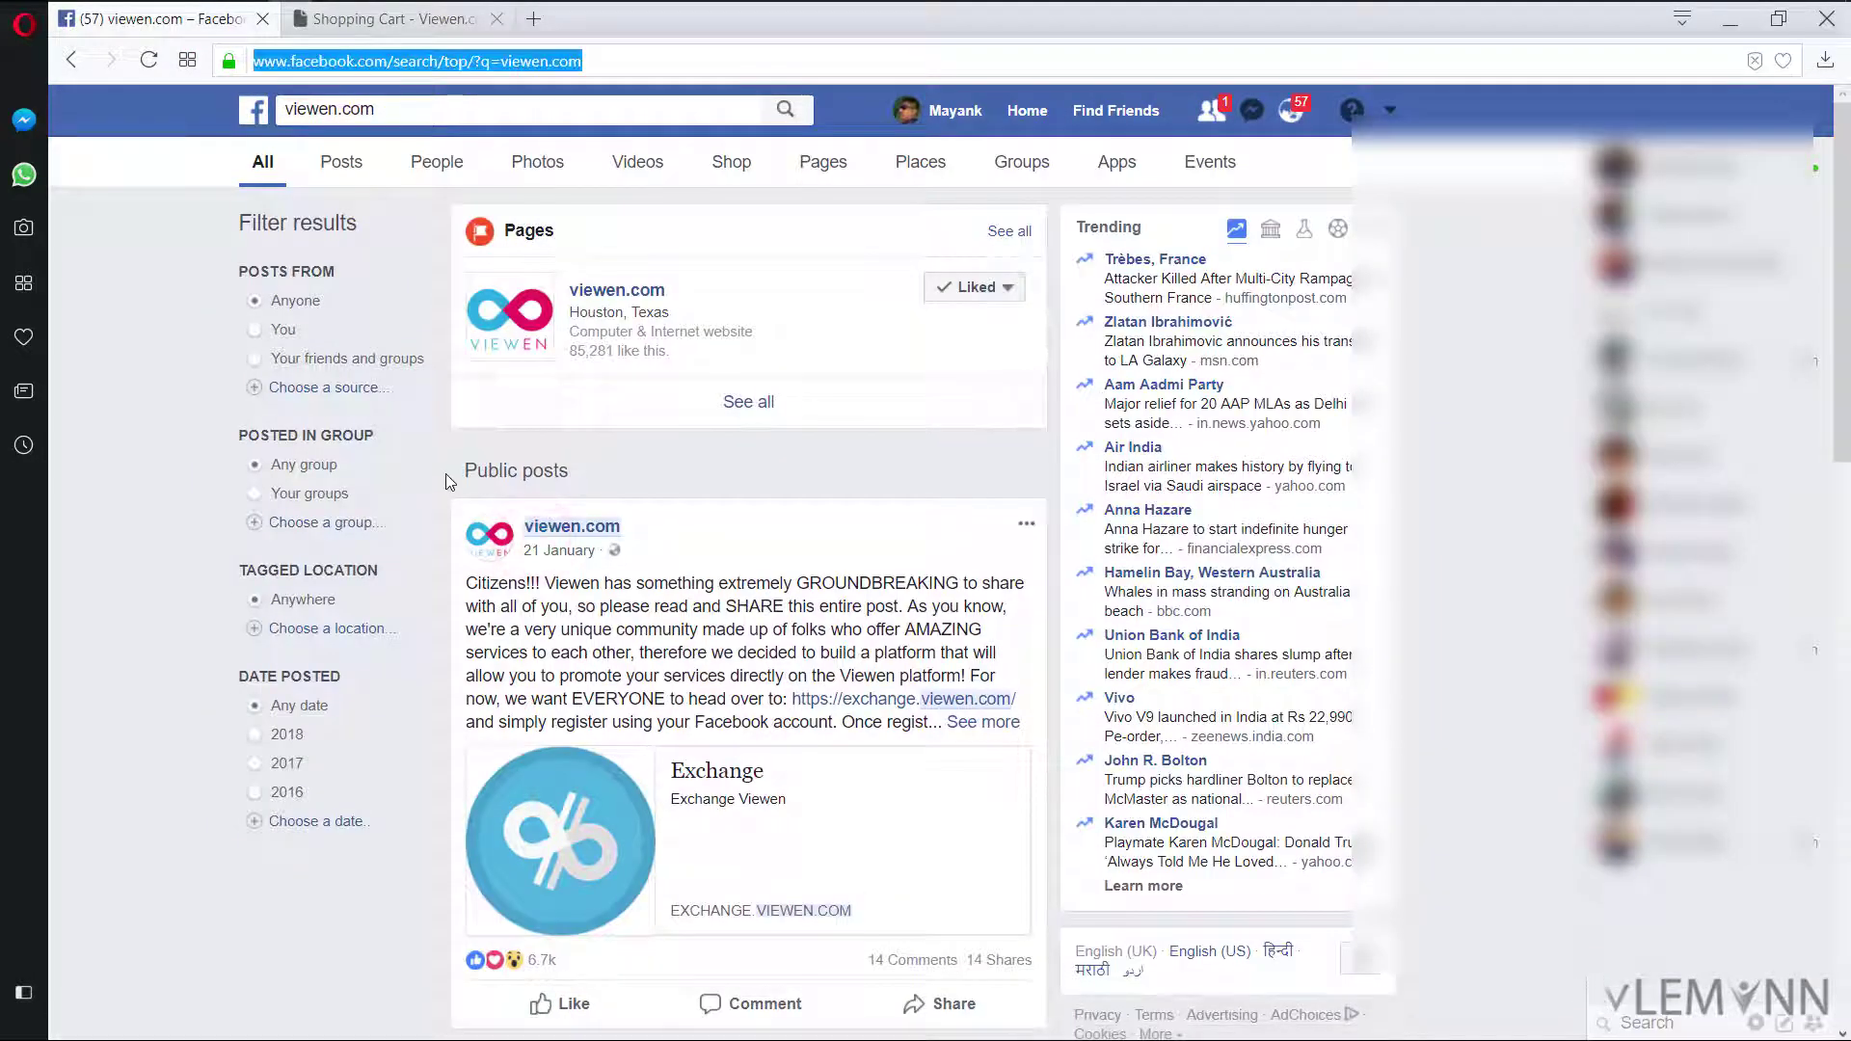
pyautogui.click(400, 21)
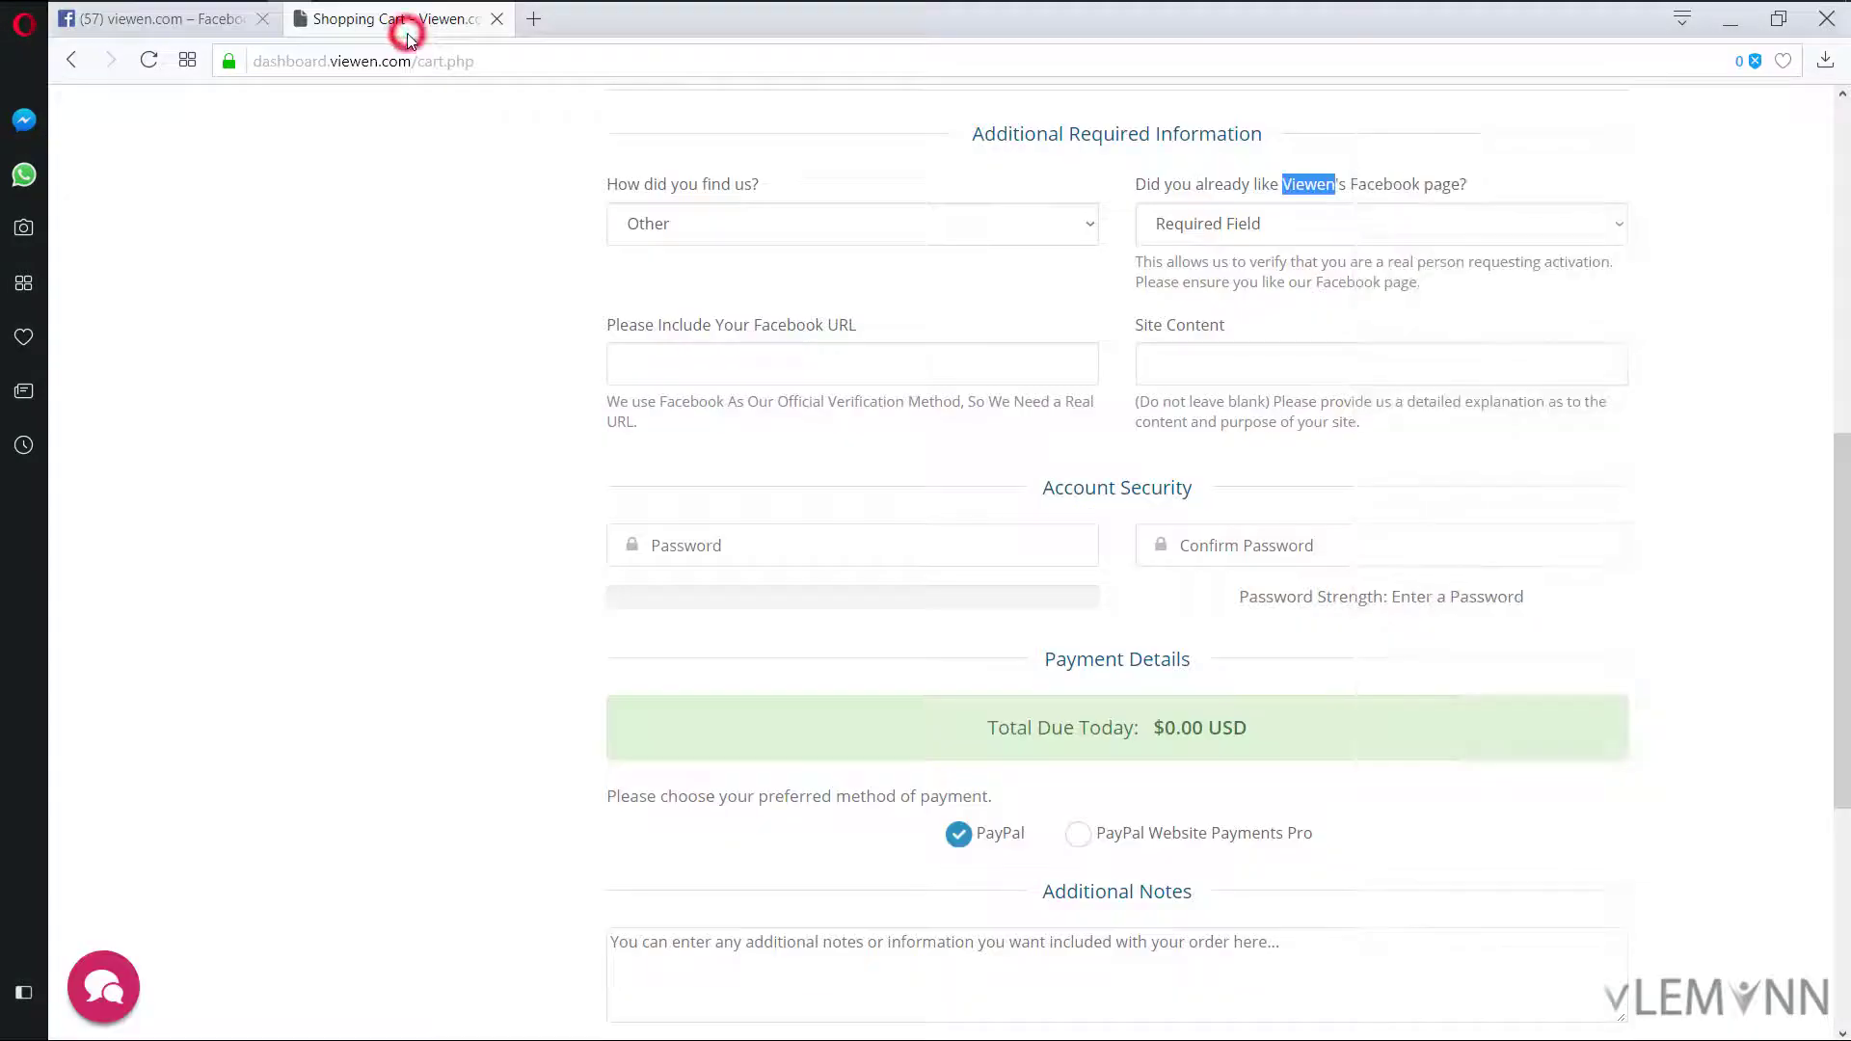
# Step: Answer Yes to having liked Viewen's Facebook page
pyautogui.click(1321, 220)
pyautogui.click(1321, 220)
pyautogui.click(1320, 220)
pyautogui.click(1284, 289)
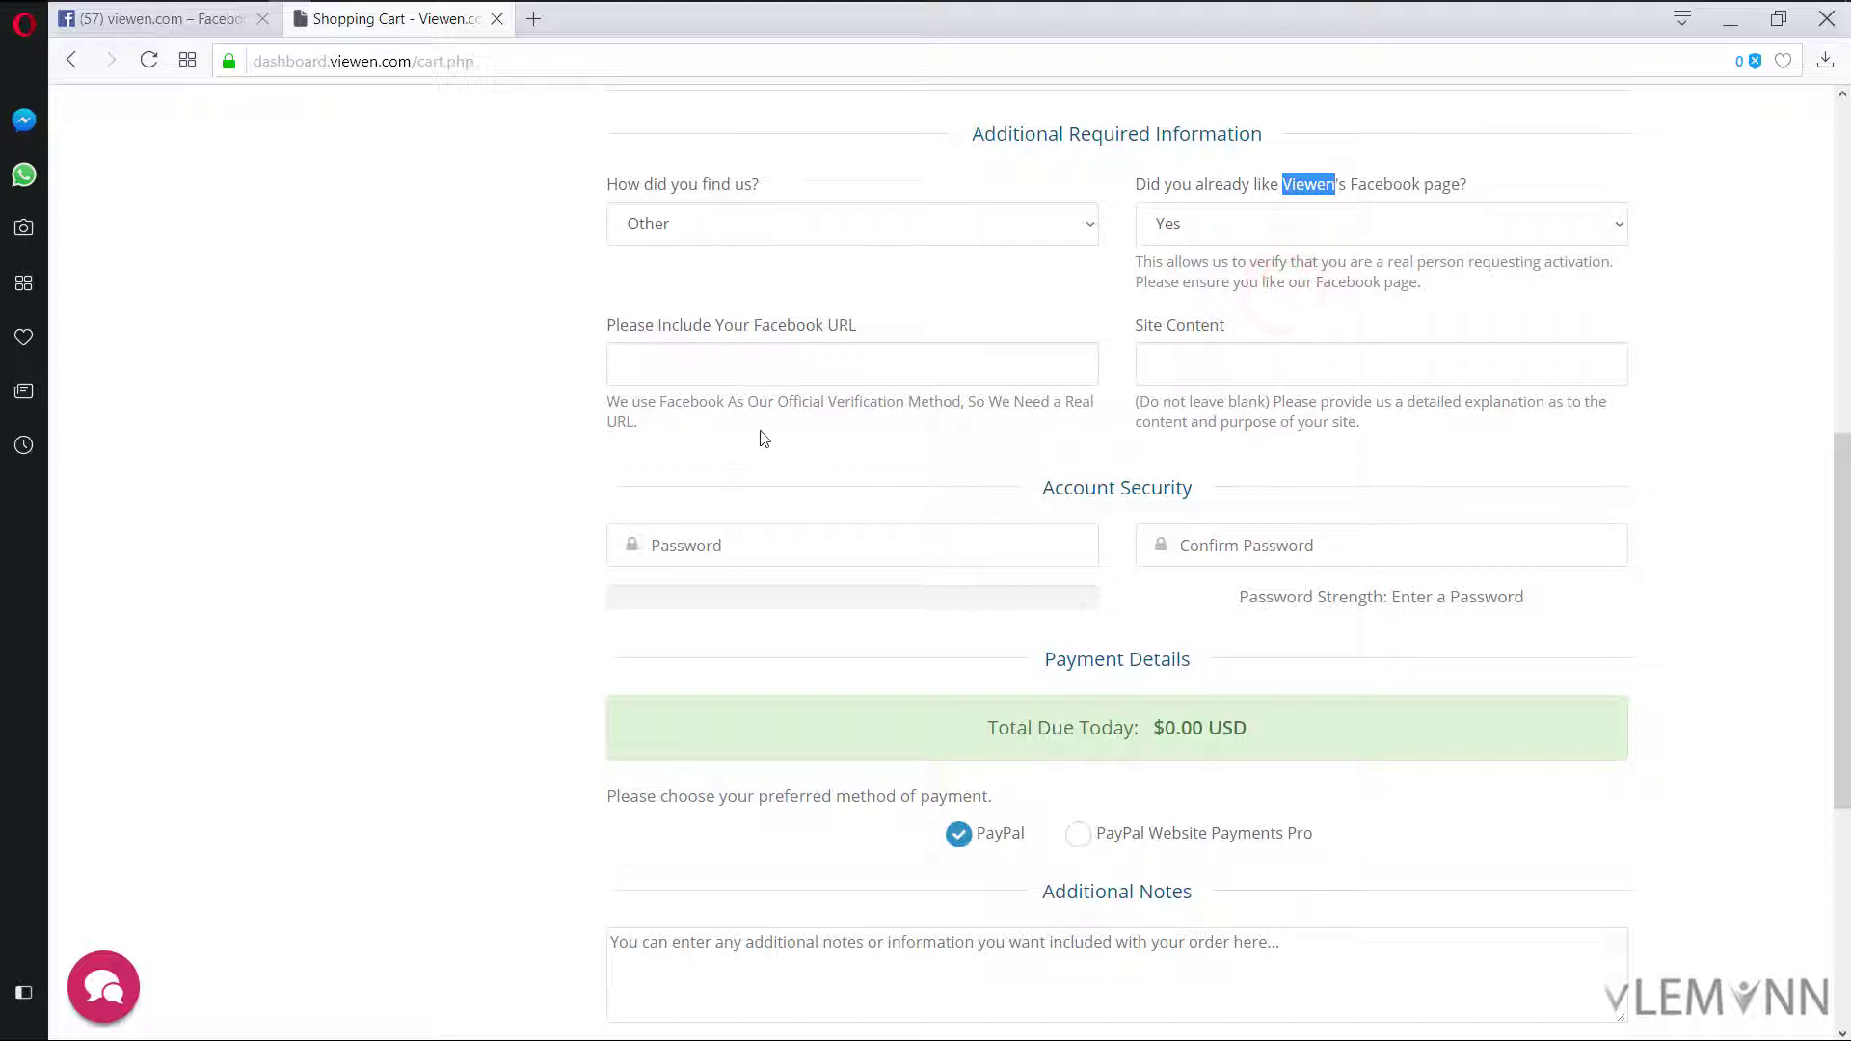
pyautogui.click(748, 366)
# Step: Paste the Facebook profile URL and the site description into Site Content
pyautogui.scroll(1, 694, 424)
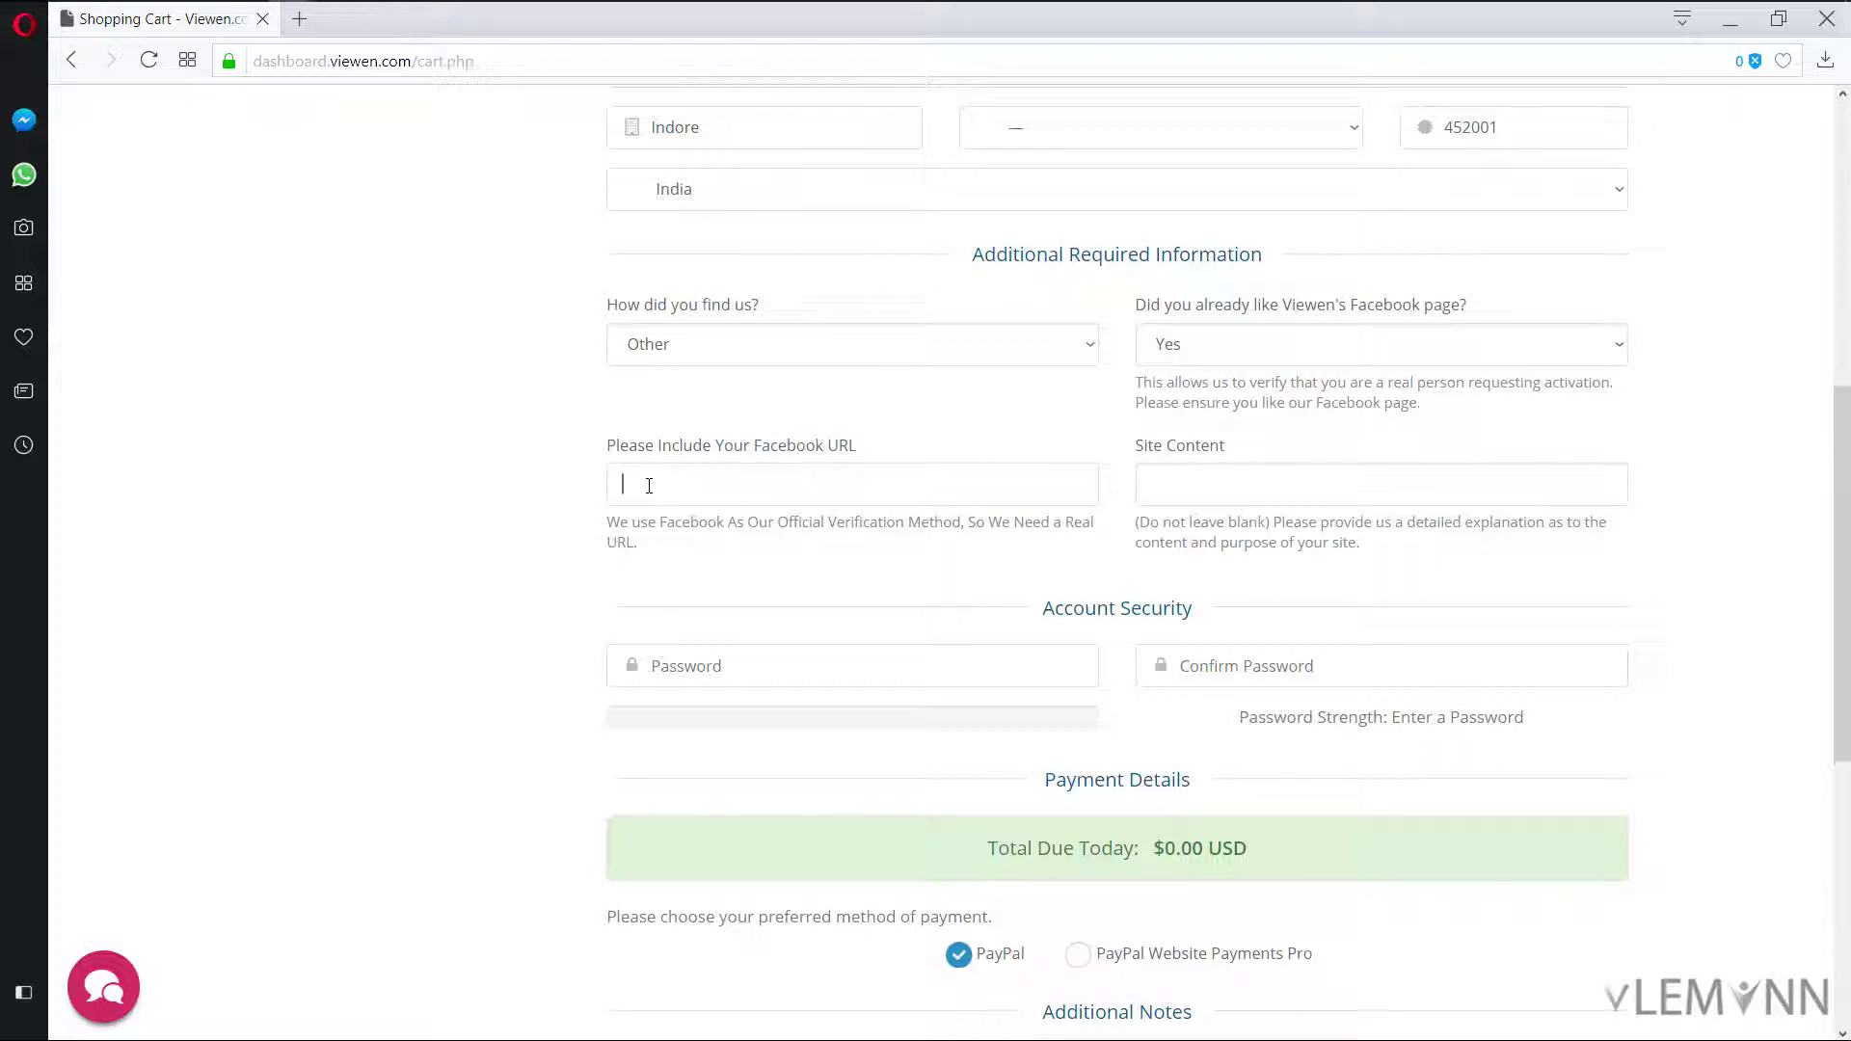
pyautogui.hotkey('ctrl', 'v')
pyautogui.click(1194, 484)
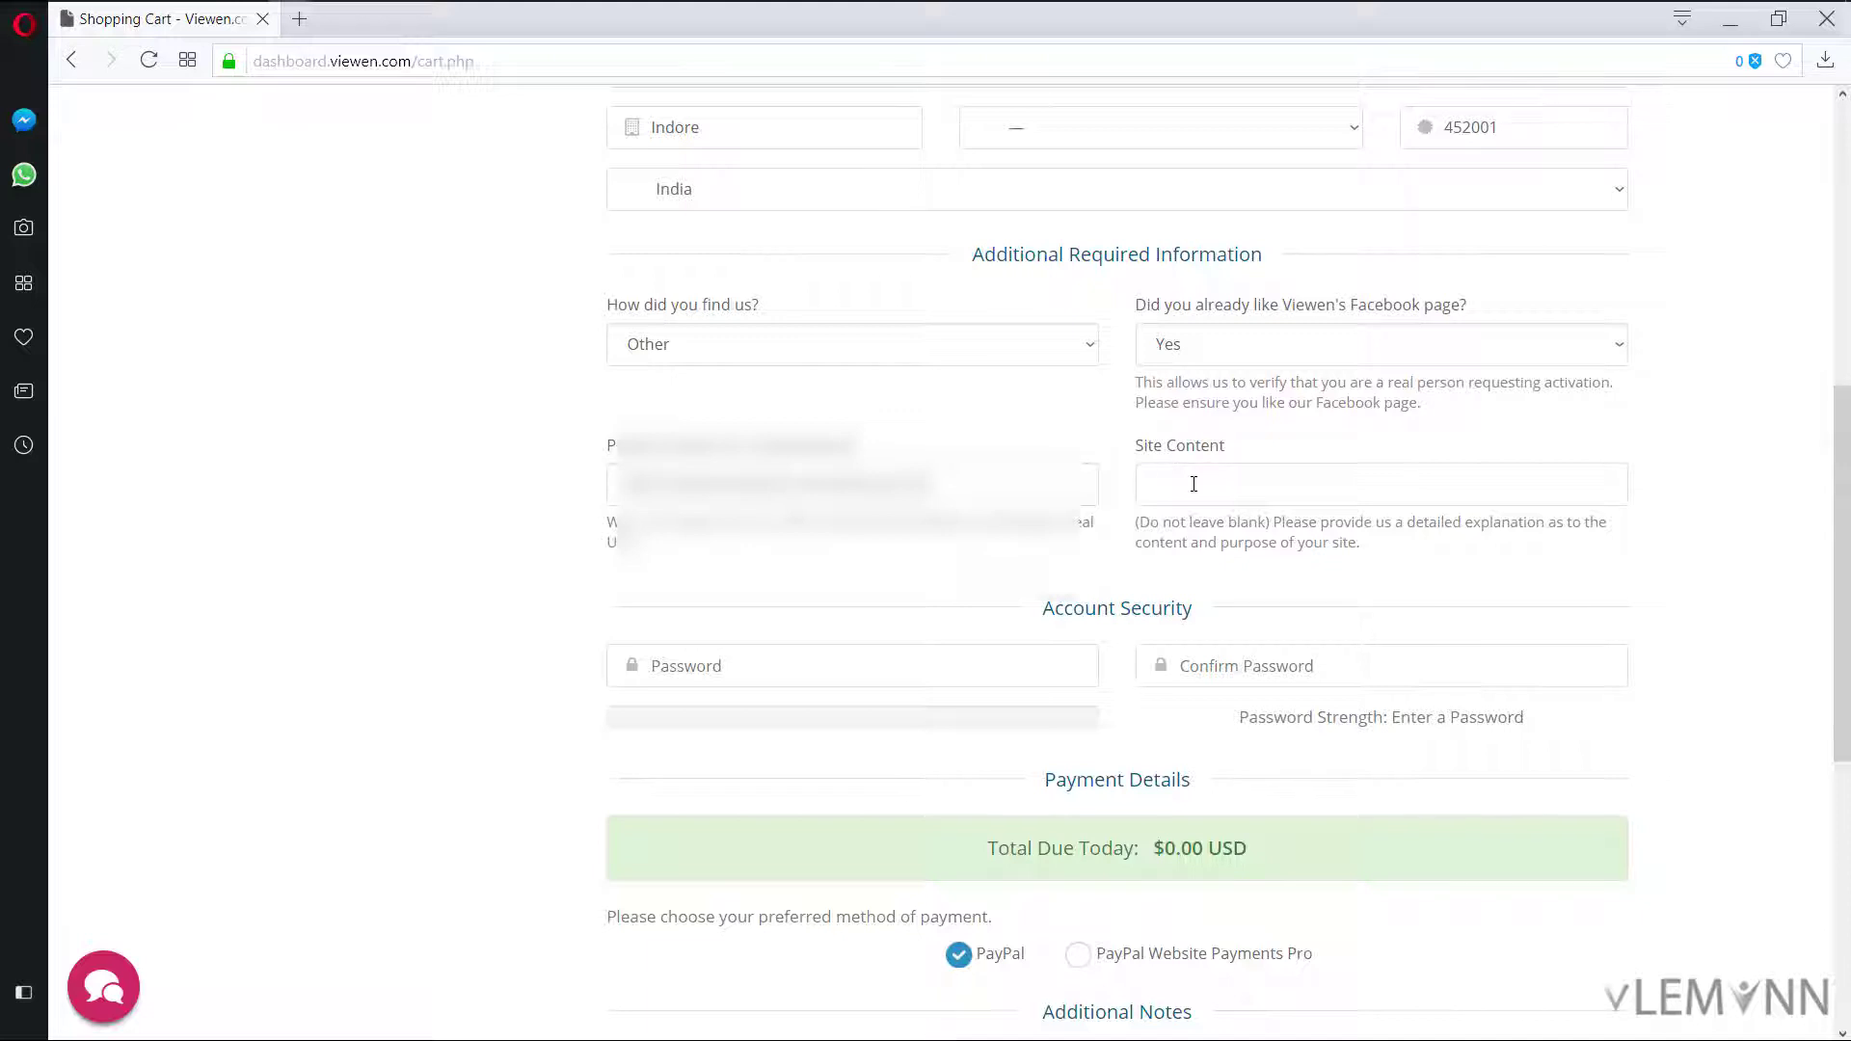
pyautogui.hotkey('ctrl', 'v')
pyautogui.scroll(-4, 810, 654)
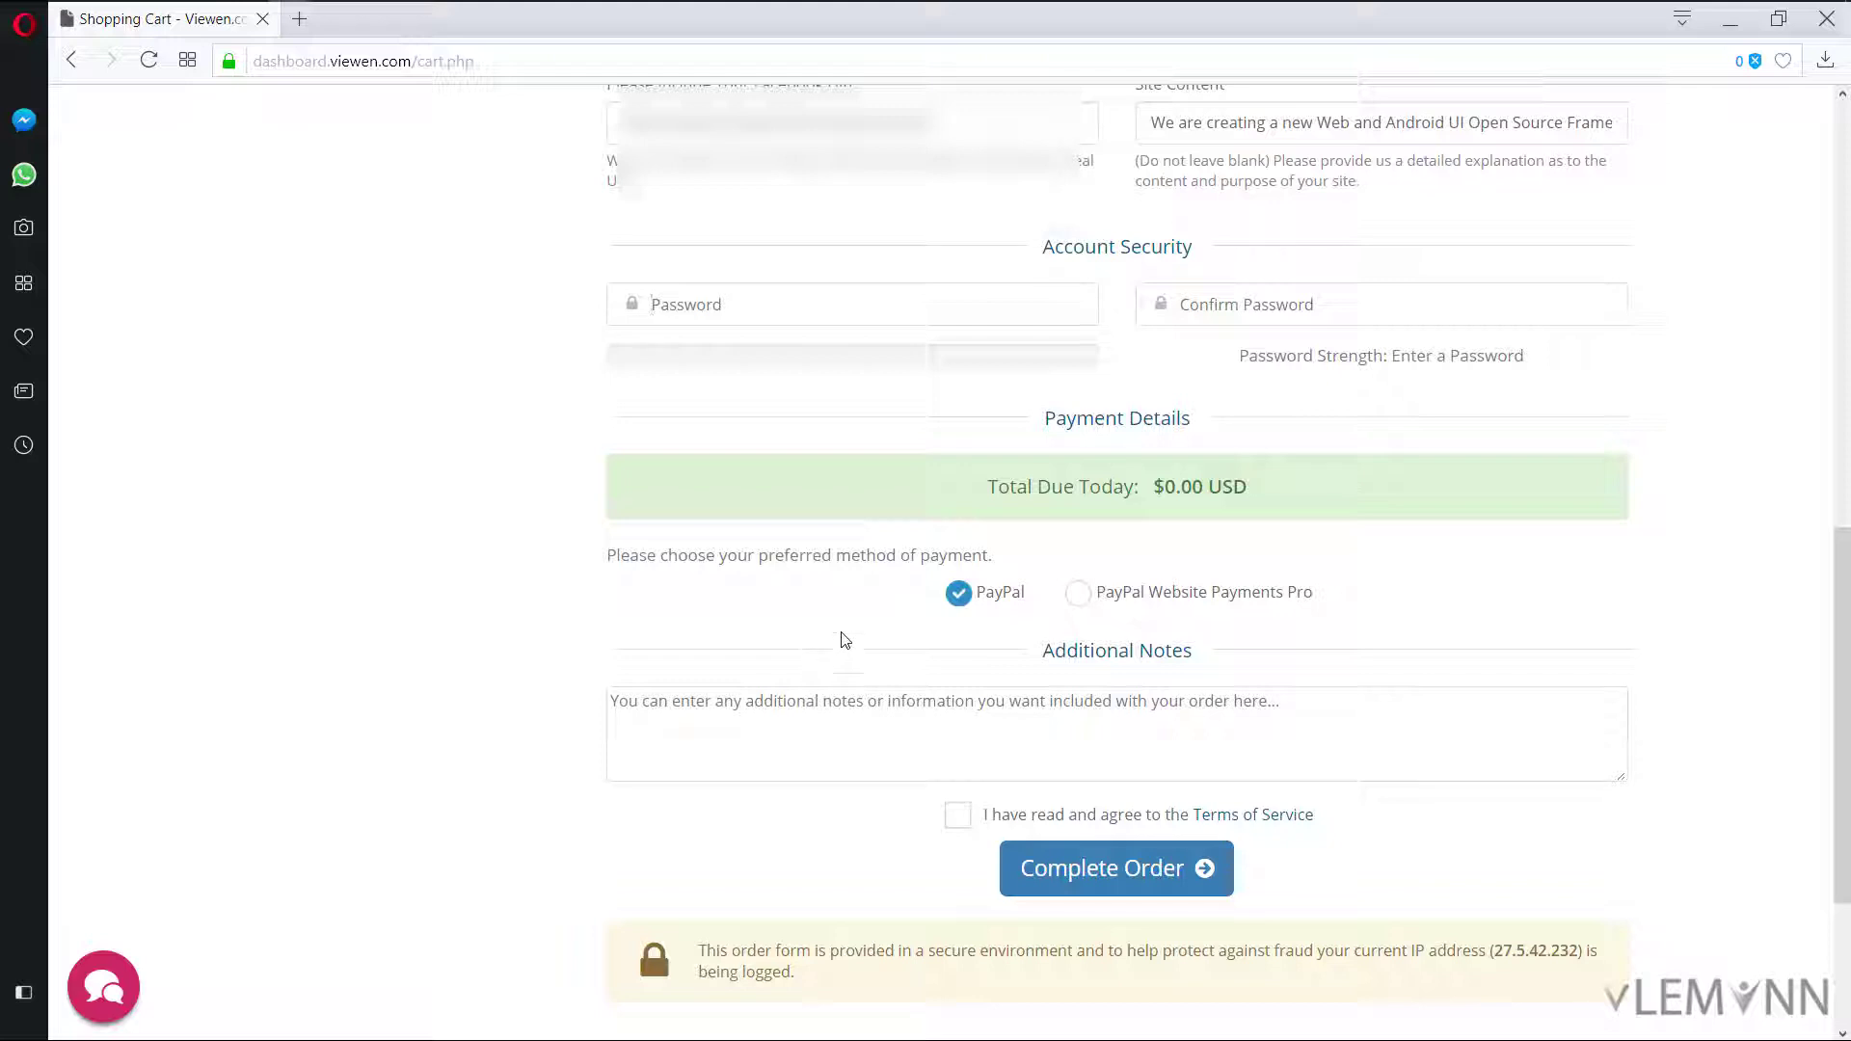
# Step: Enter the account password
pyautogui.click(728, 320)
pyautogui.write('12345678')
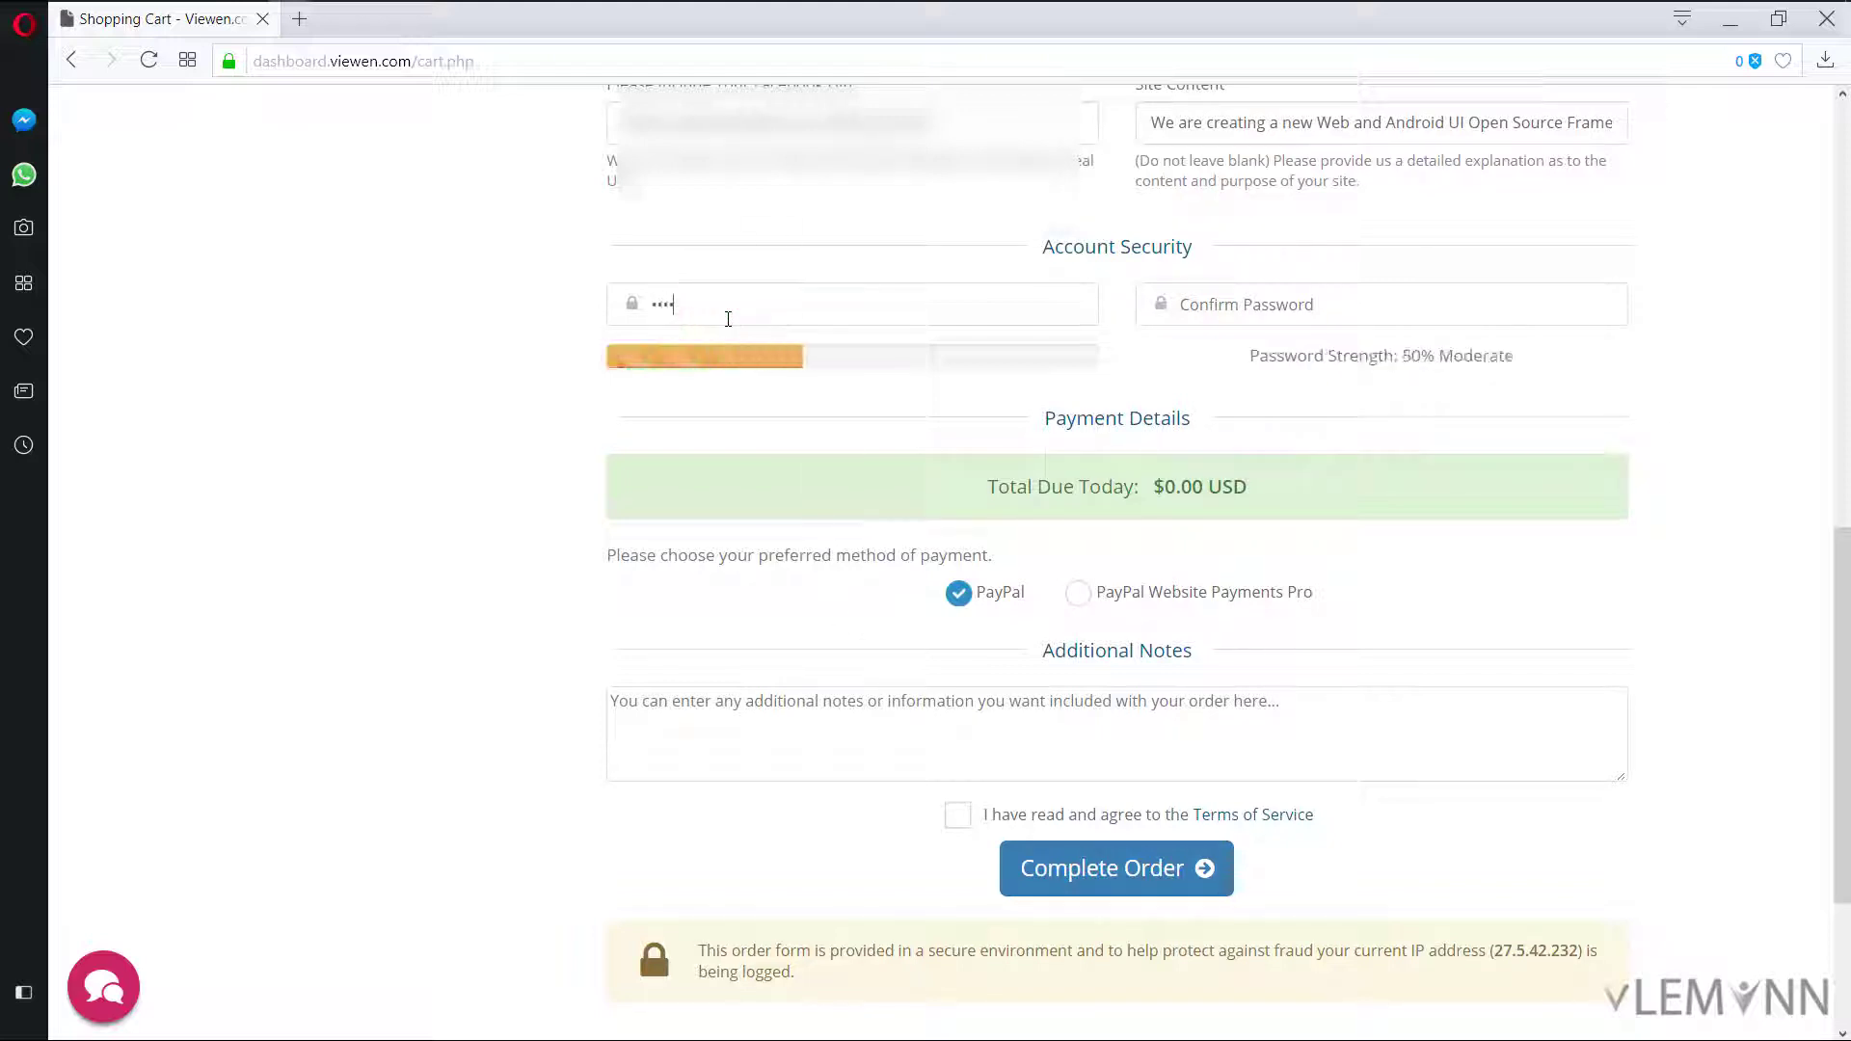
pyautogui.write('9012')
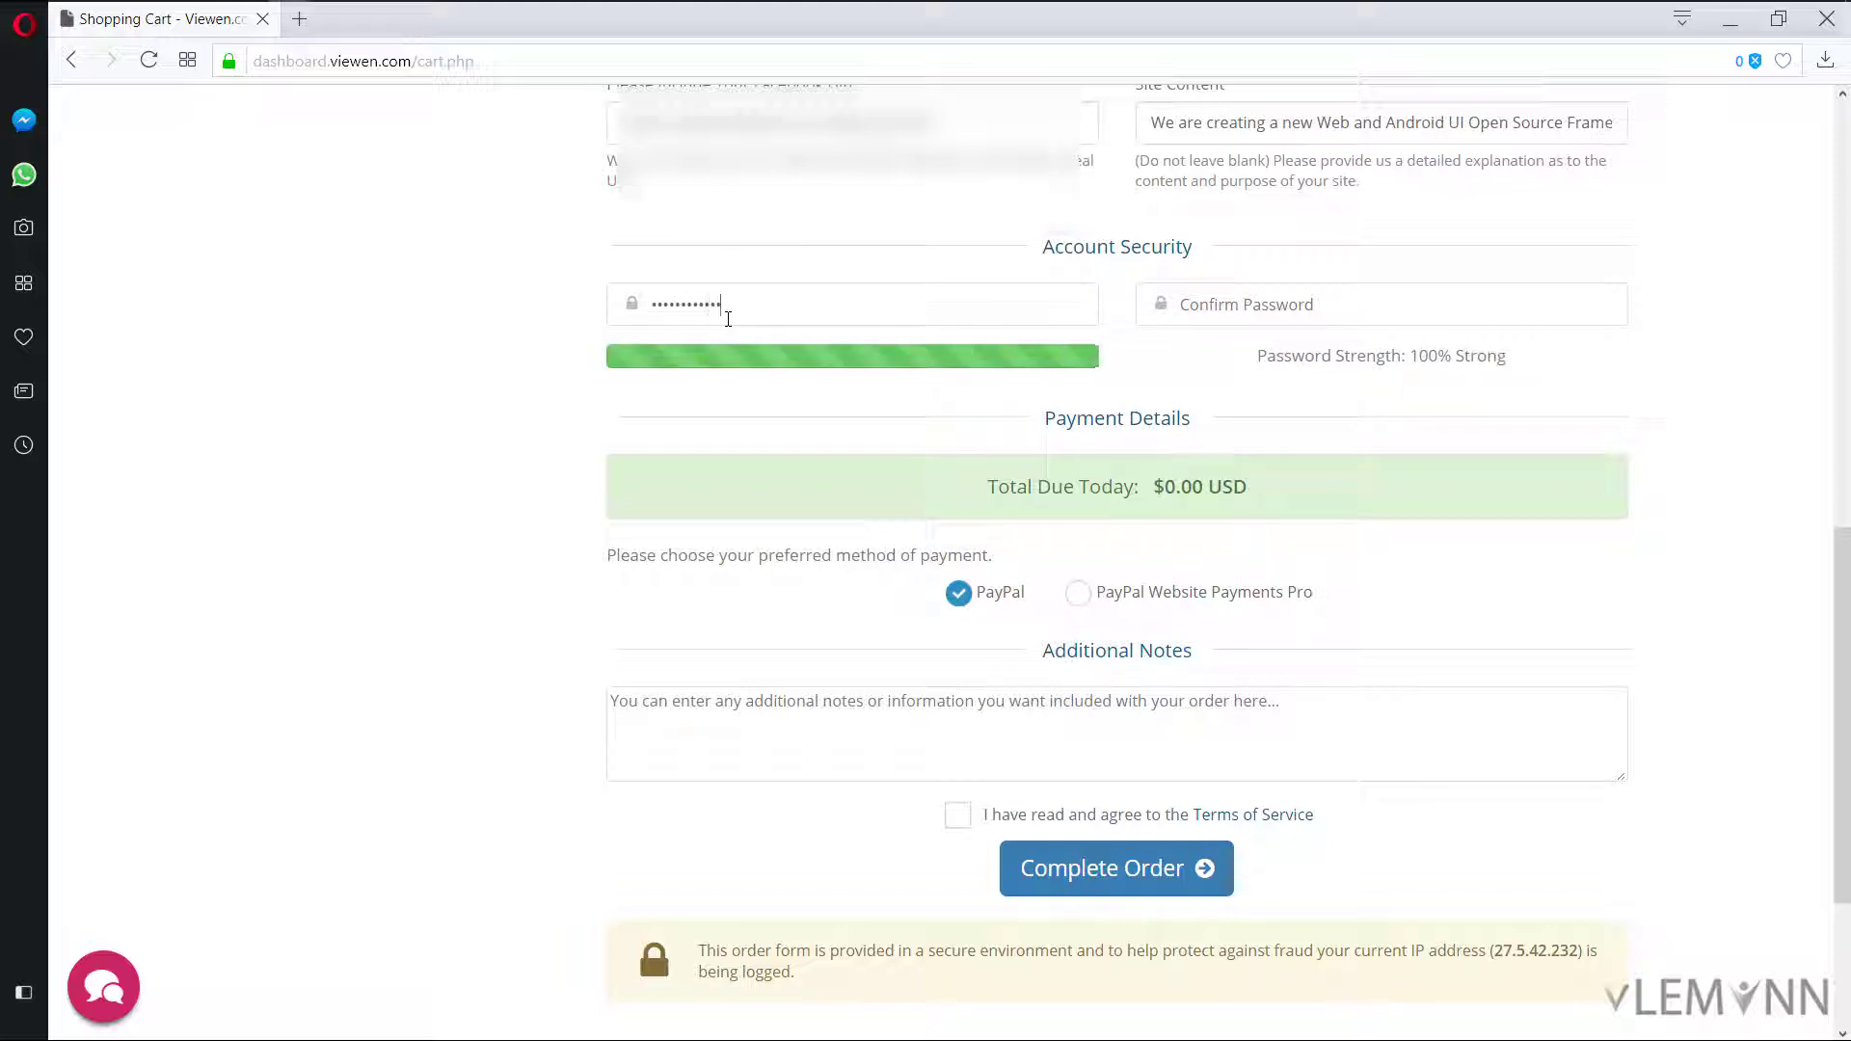
pyautogui.write('123456789012')
pyautogui.scroll(-3, 924, 525)
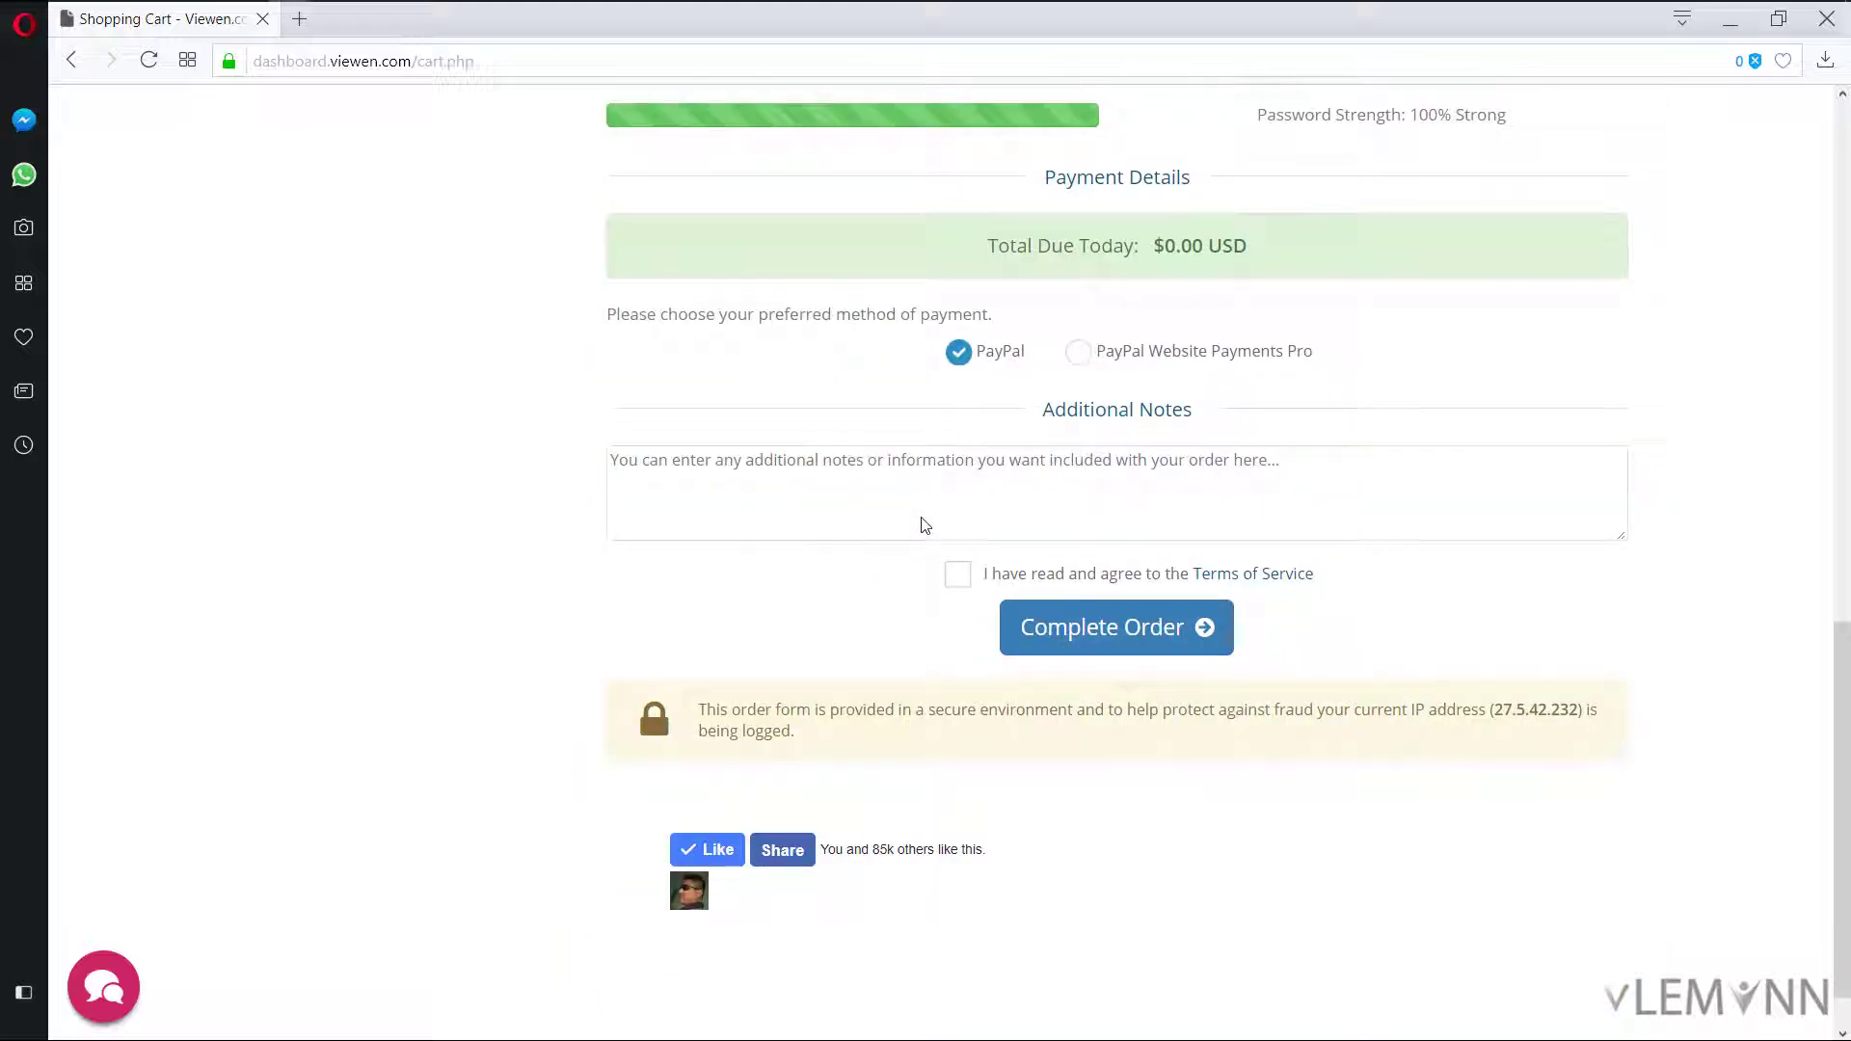
pyautogui.scroll(1, 993, 463)
# Step: Paste the project description into Additional Notes, accept the Terms of Service, and submit the order
pyautogui.click(1003, 622)
pyautogui.click(1004, 621)
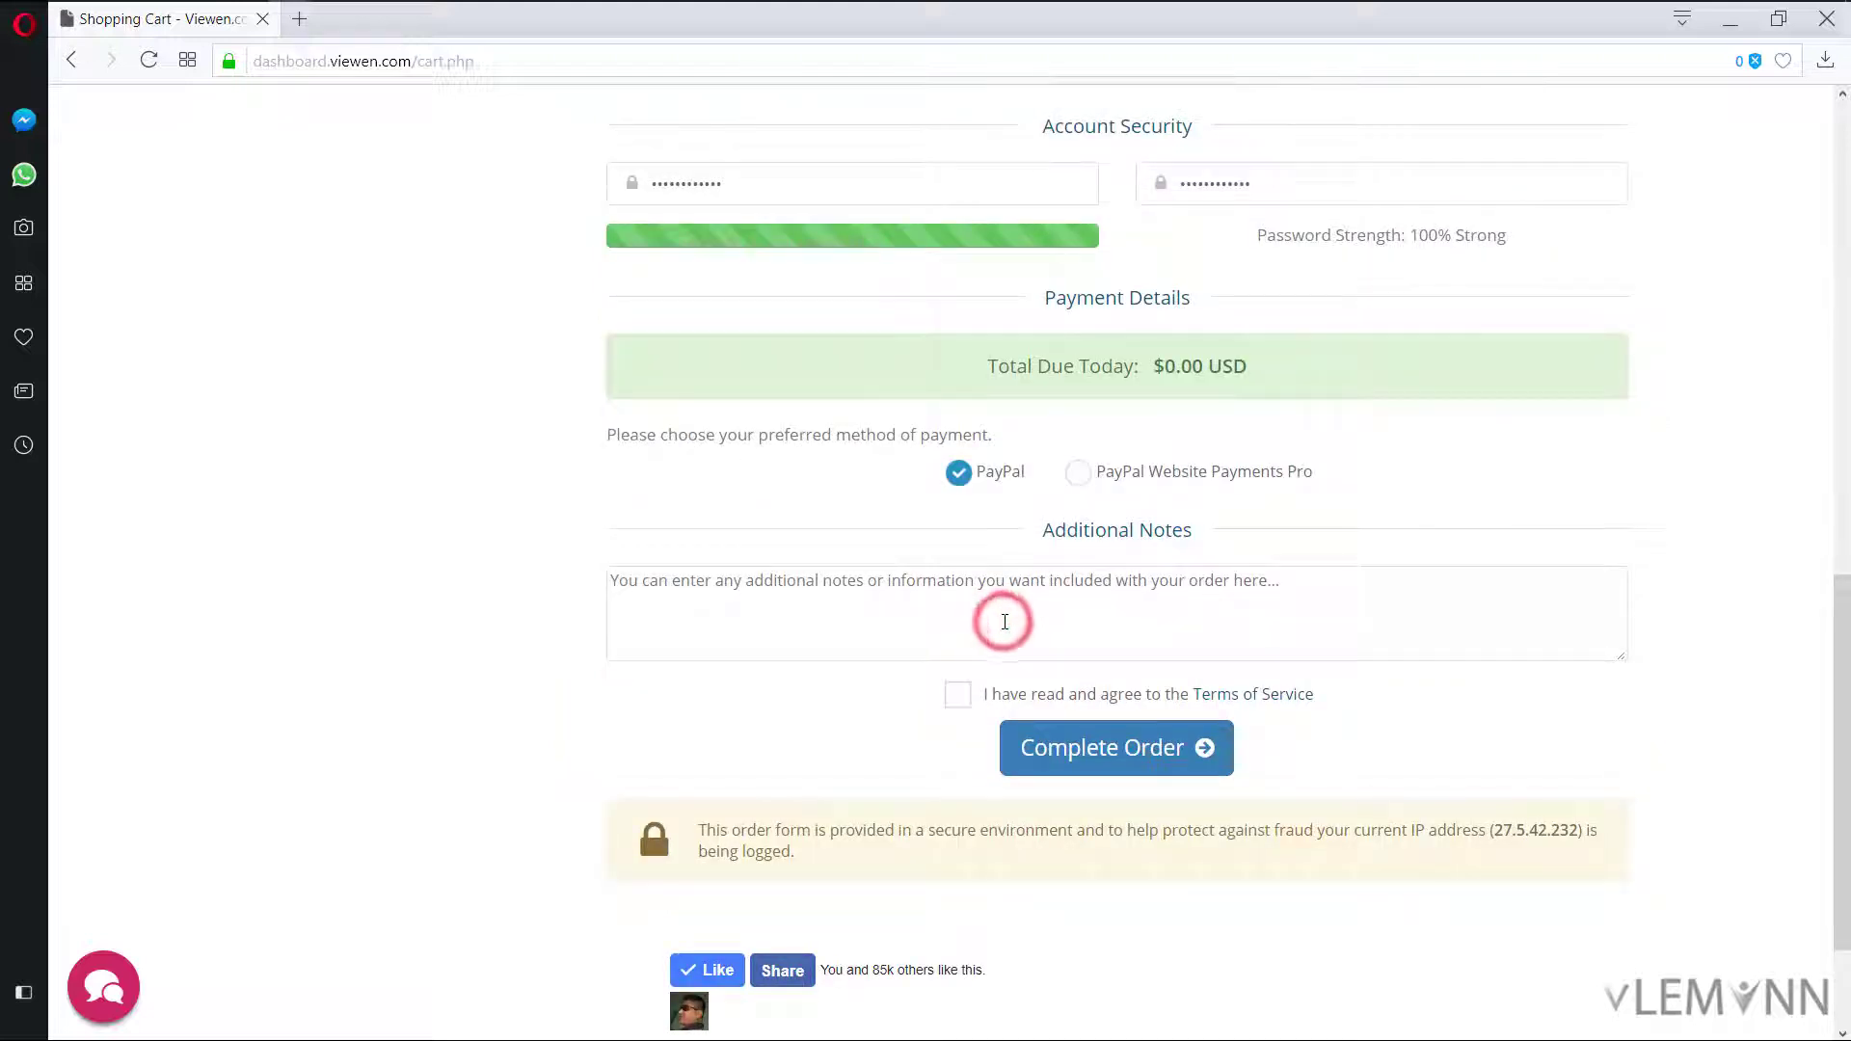
pyautogui.write('We are creating a new Web and Android UI Open Source Framework. It is an Open source project so we are looking for free we hosting.')
pyautogui.click(958, 696)
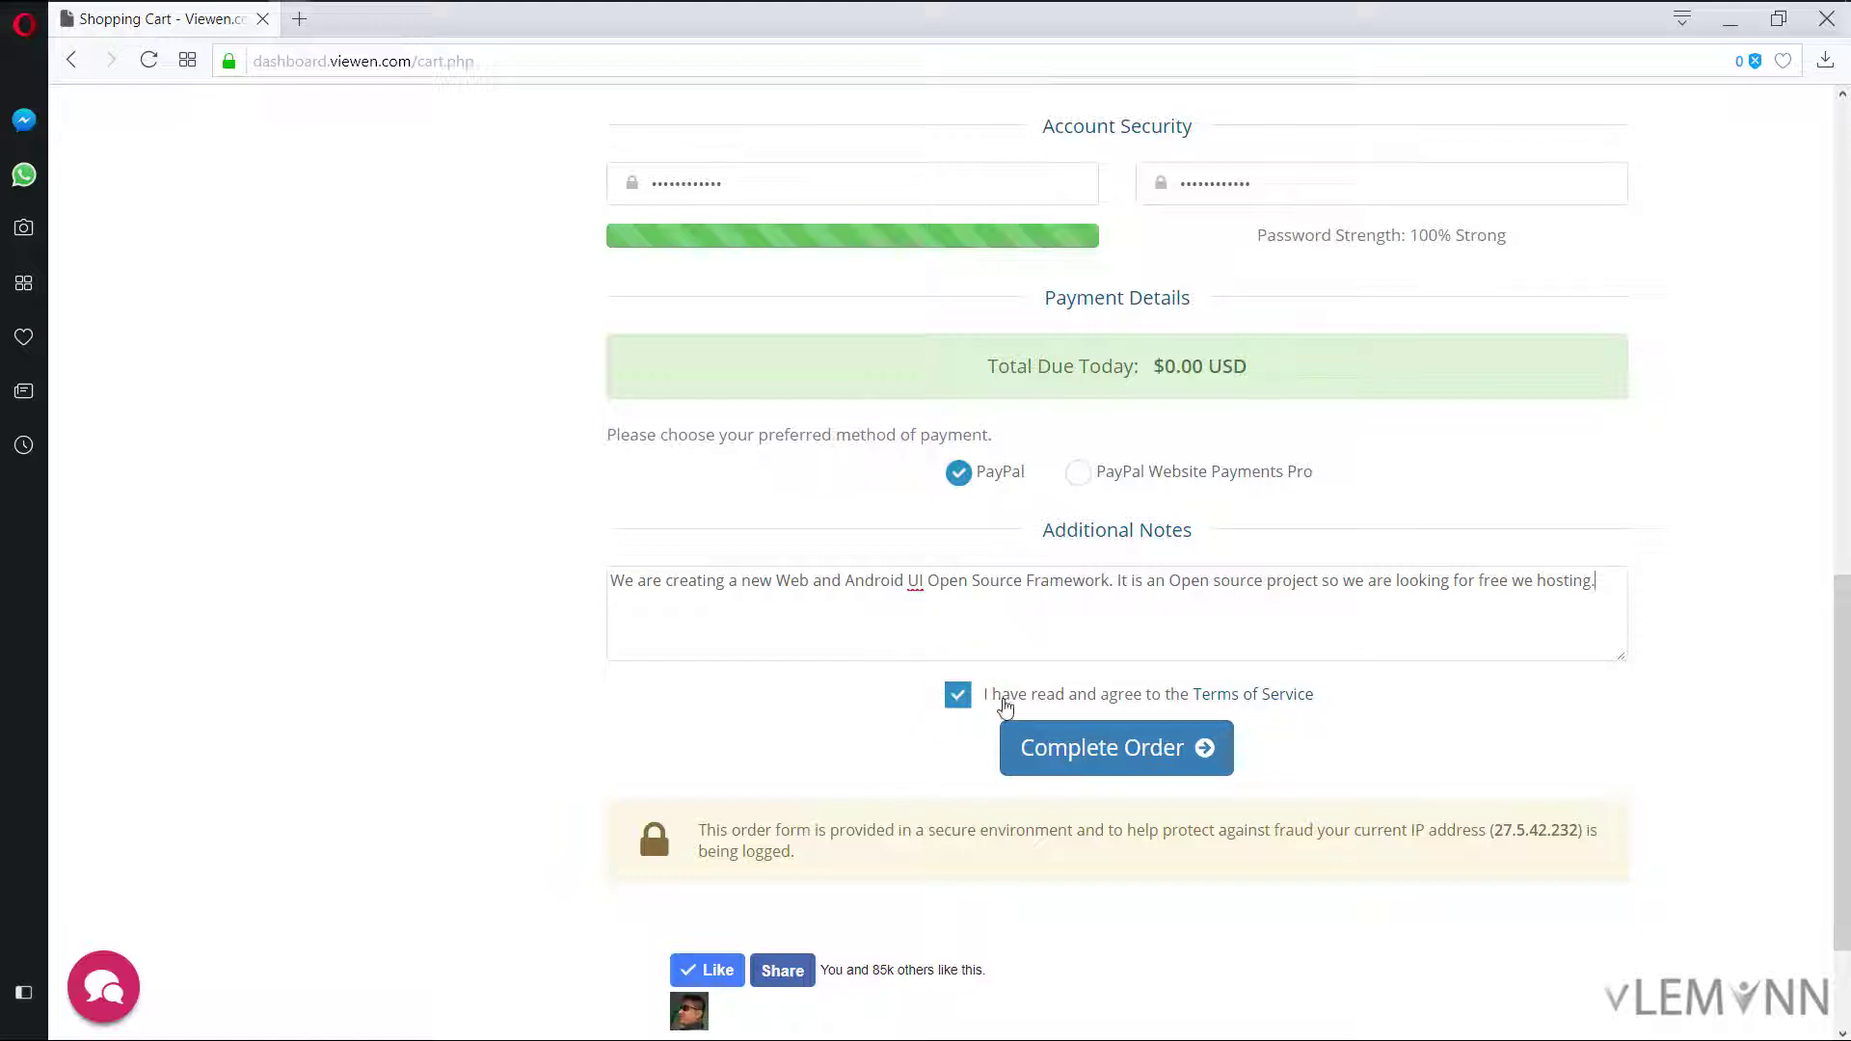
pyautogui.click(1105, 751)
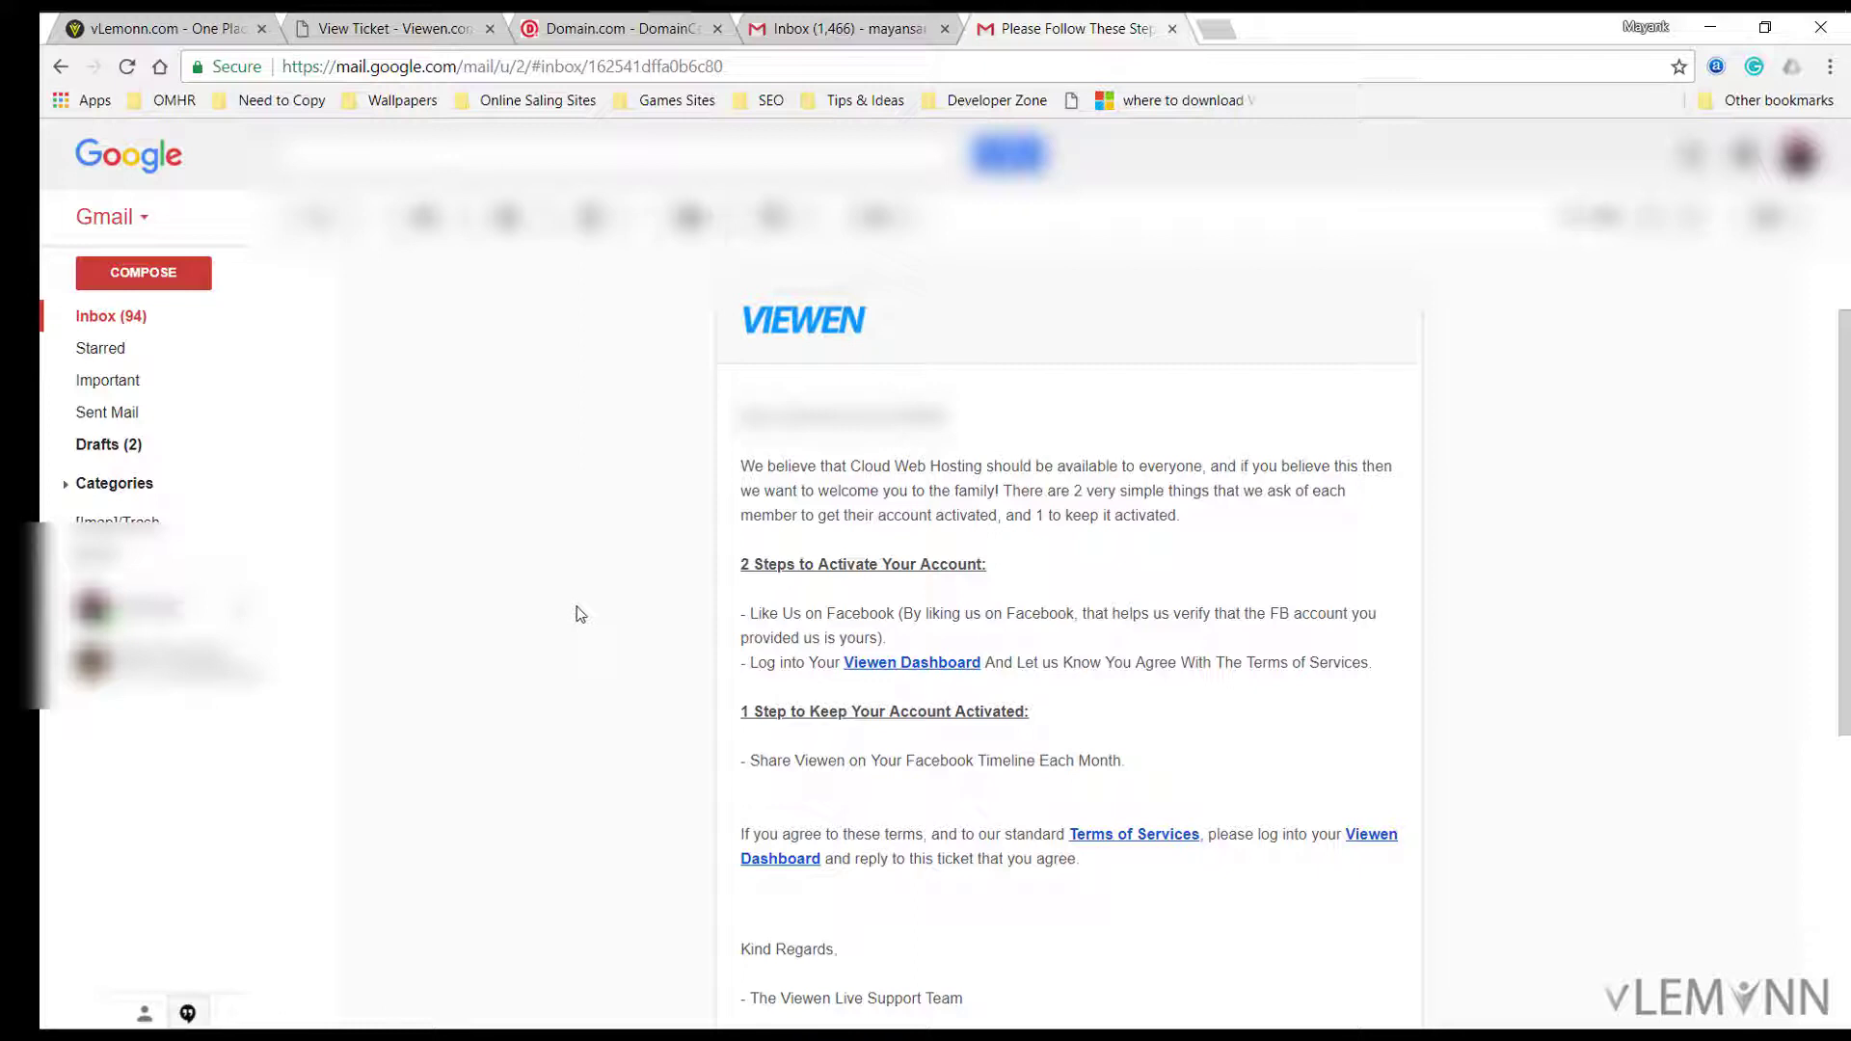
# Step: Read the Viewen activation email, highlight the Like Us on Facebook step, then return to the order confirmation
pyautogui.scroll(-1, 850, 484)
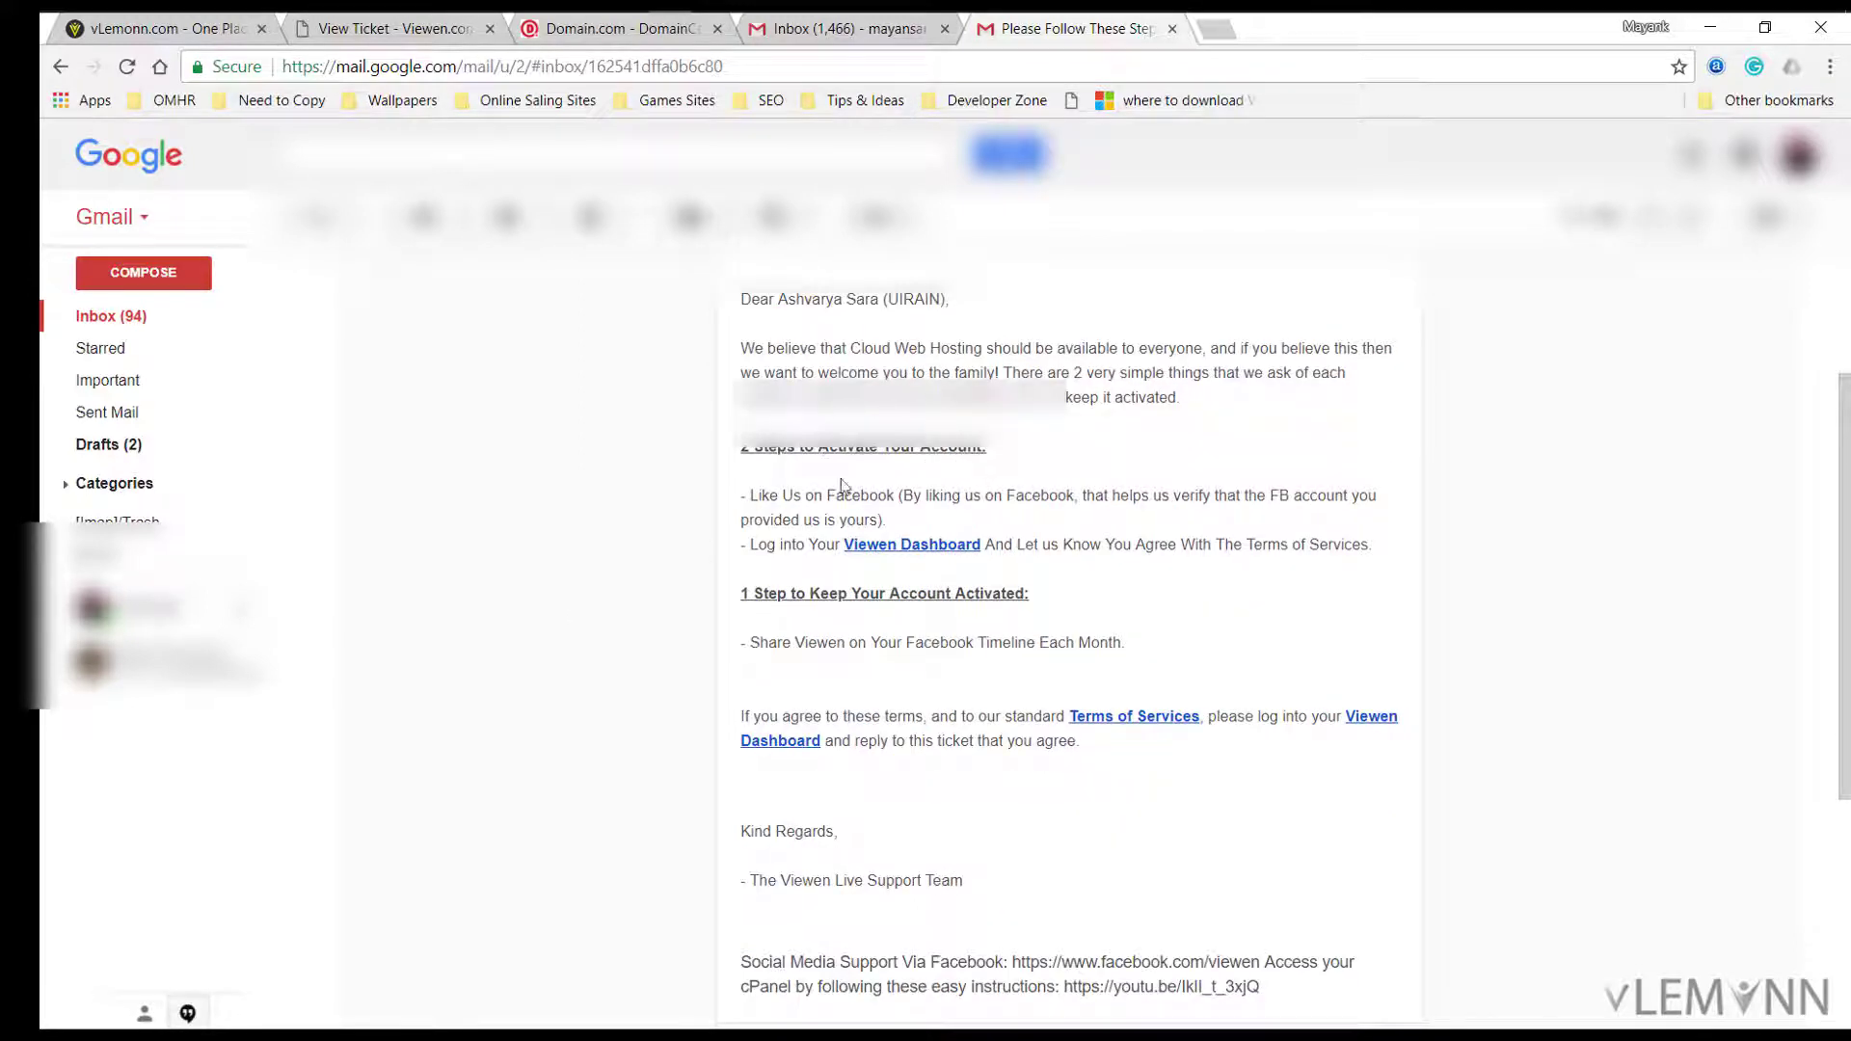
pyautogui.click(781, 494)
pyautogui.moveTo(781, 494); pyautogui.dragTo(887, 520)
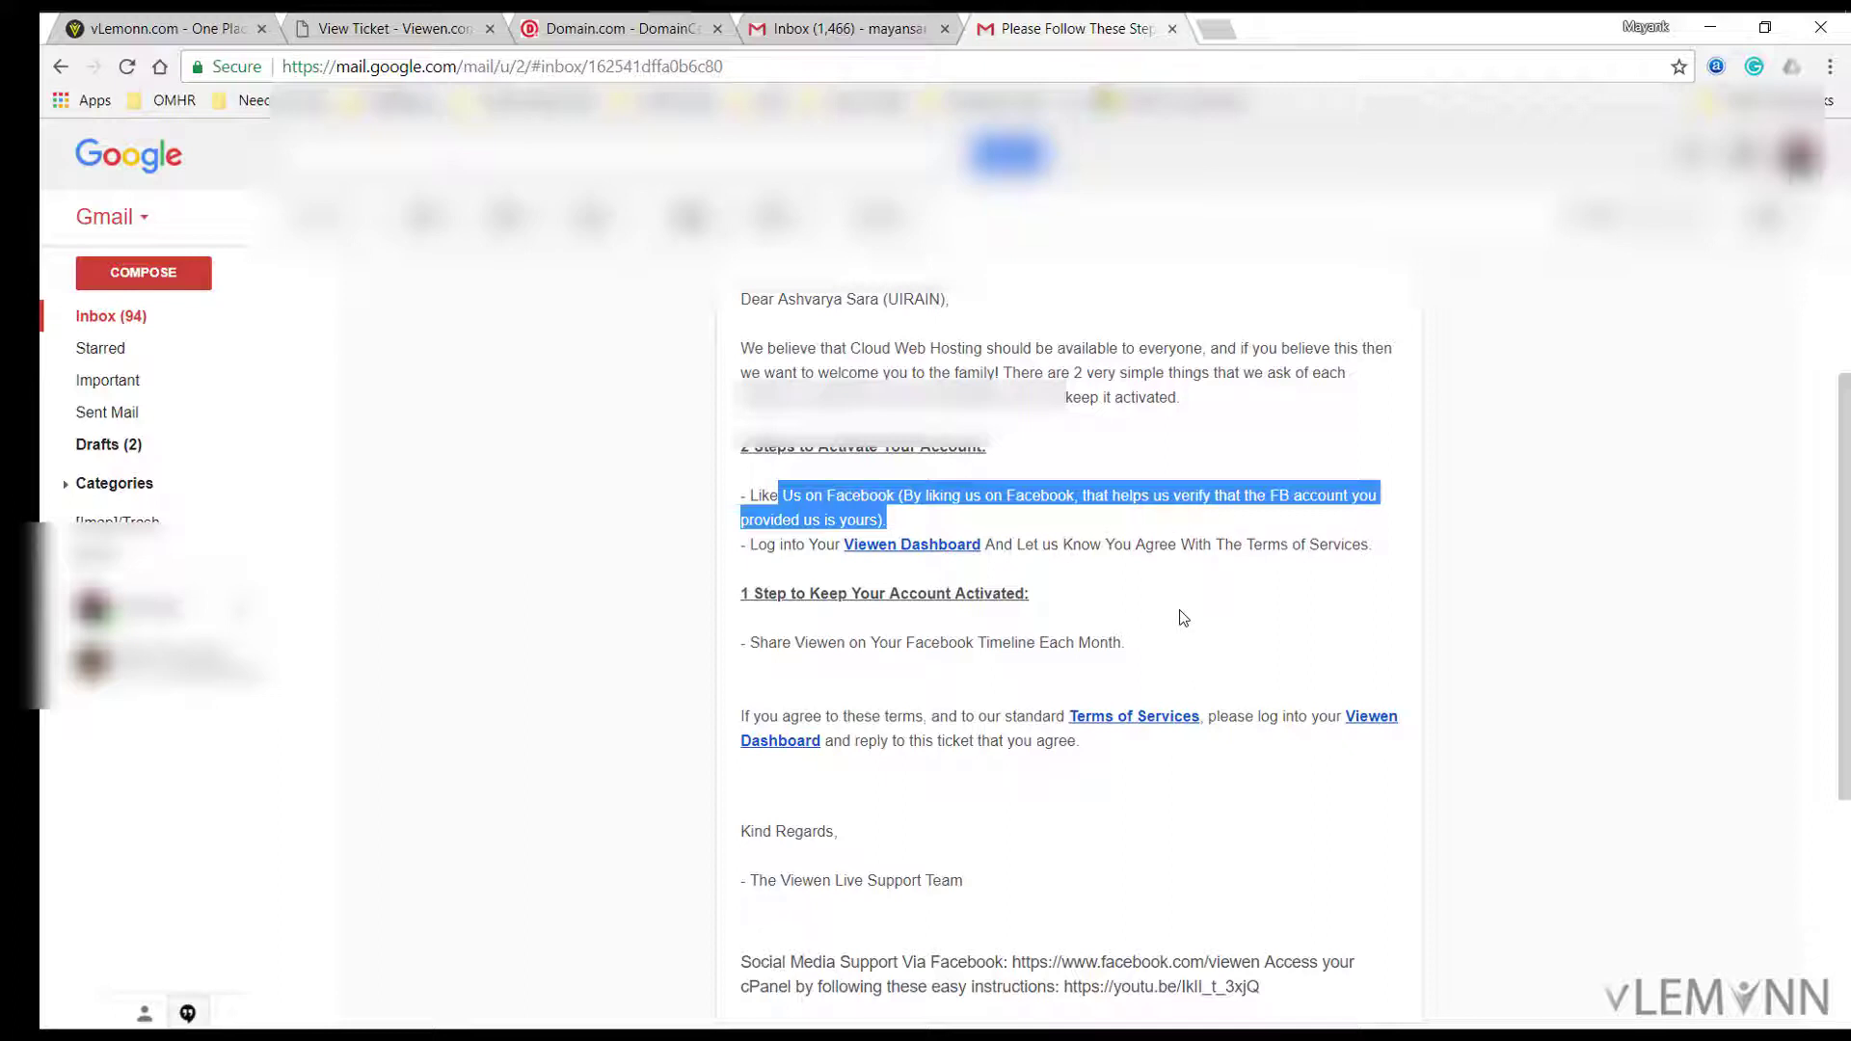
pyautogui.scroll(1, 1184, 618)
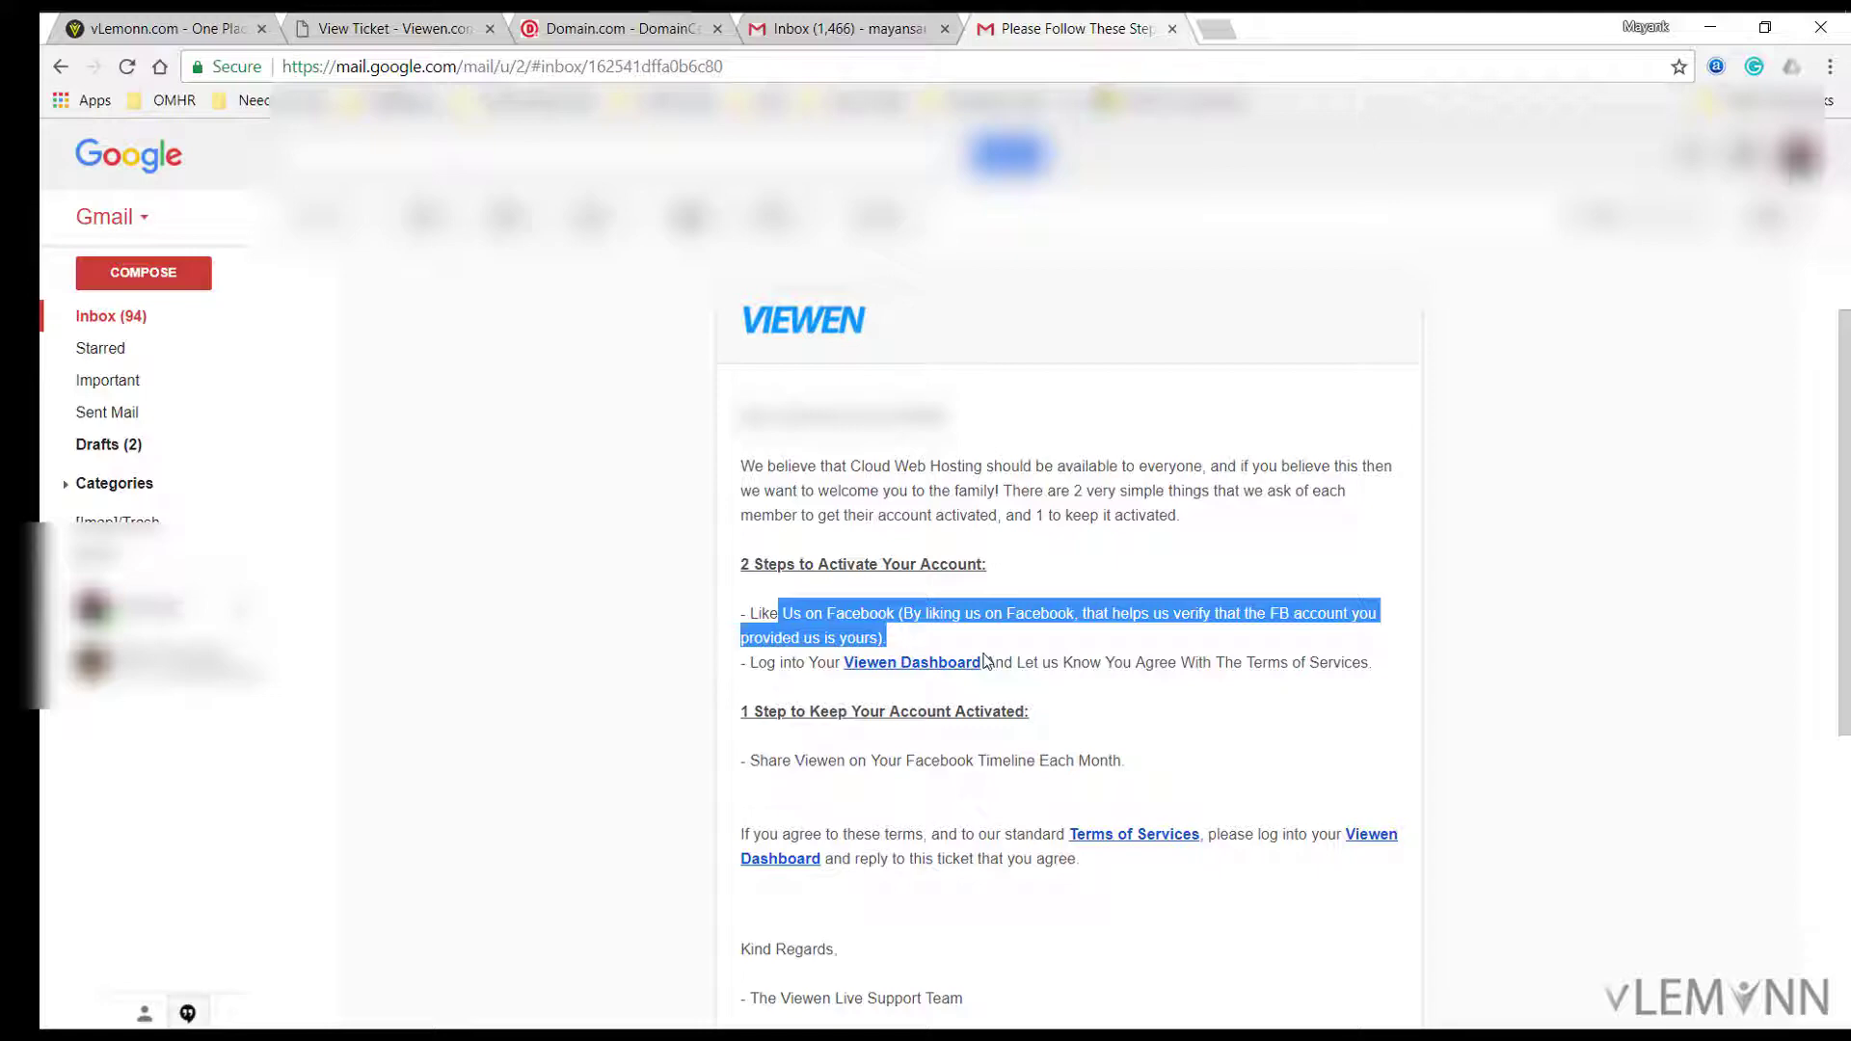
pyautogui.hotkey('alt', 'Tab')
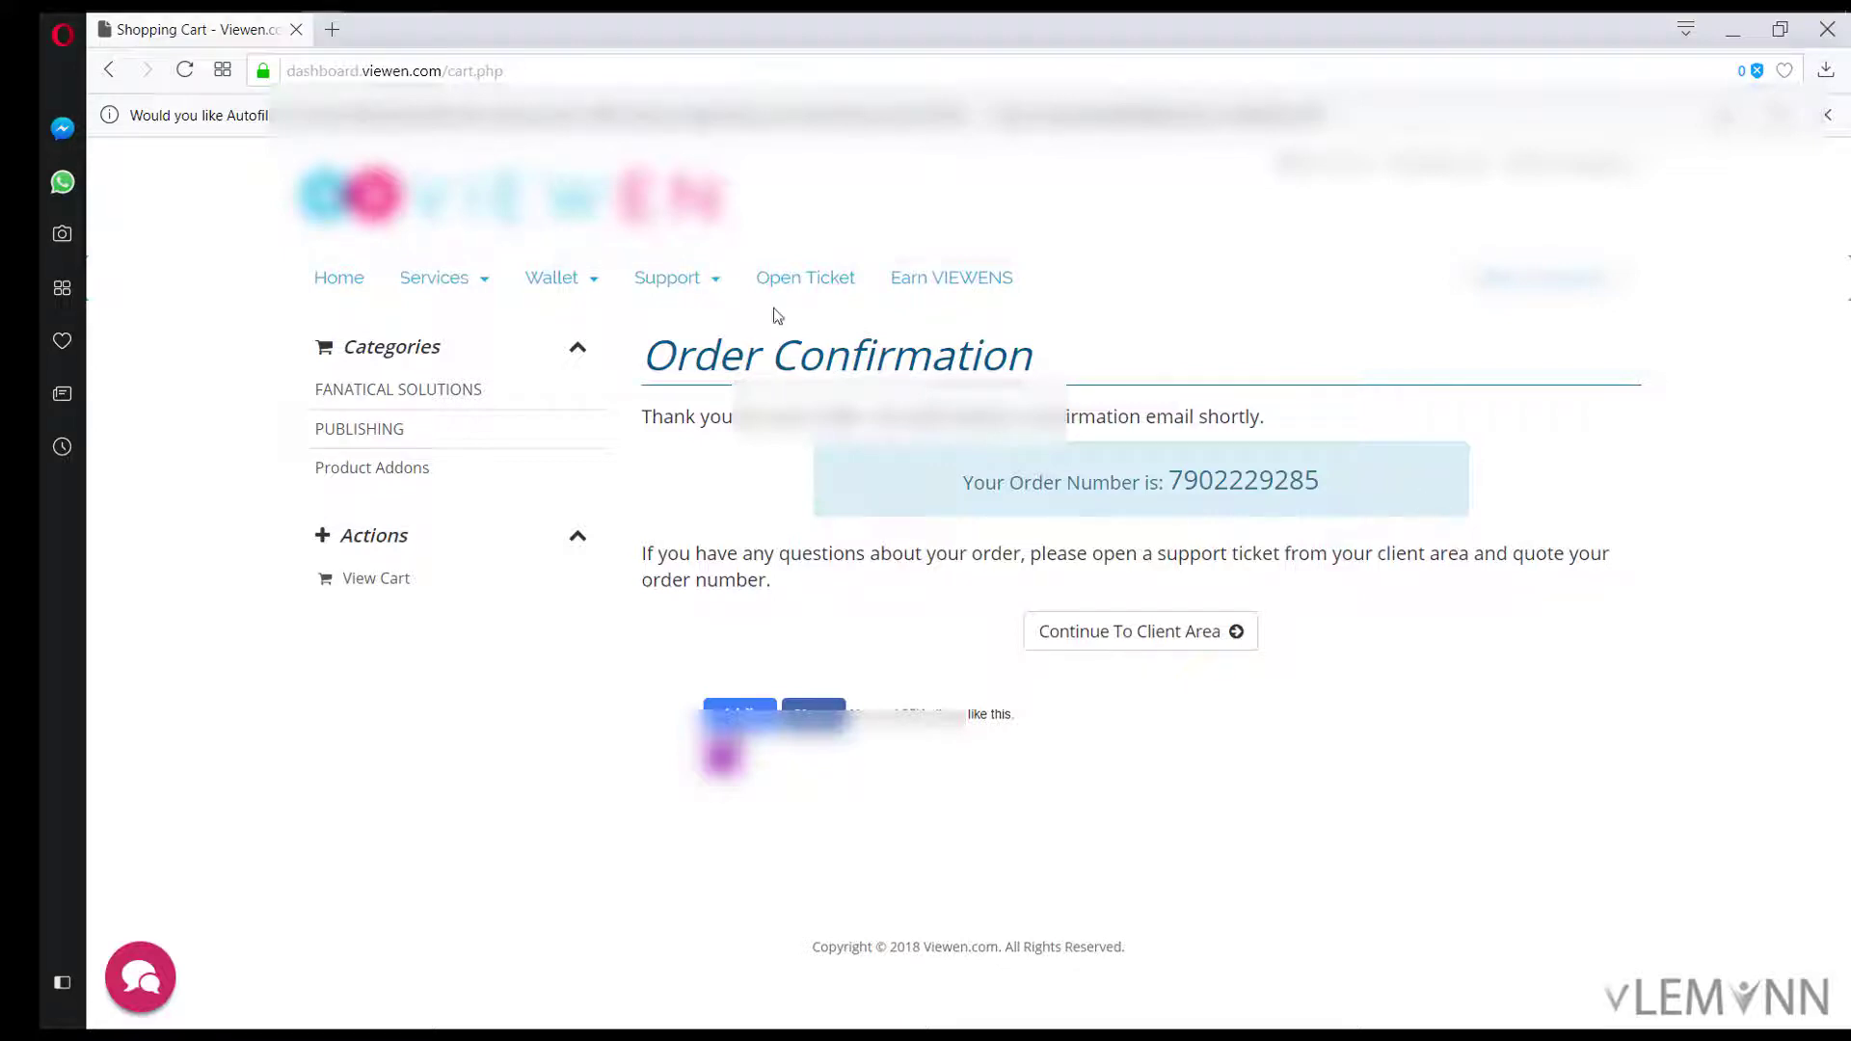
# Step: Open a New Accounts ticket 'Please activate our New Free Web Hosting Account' linked to London - uirain.com
pyautogui.click(776, 279)
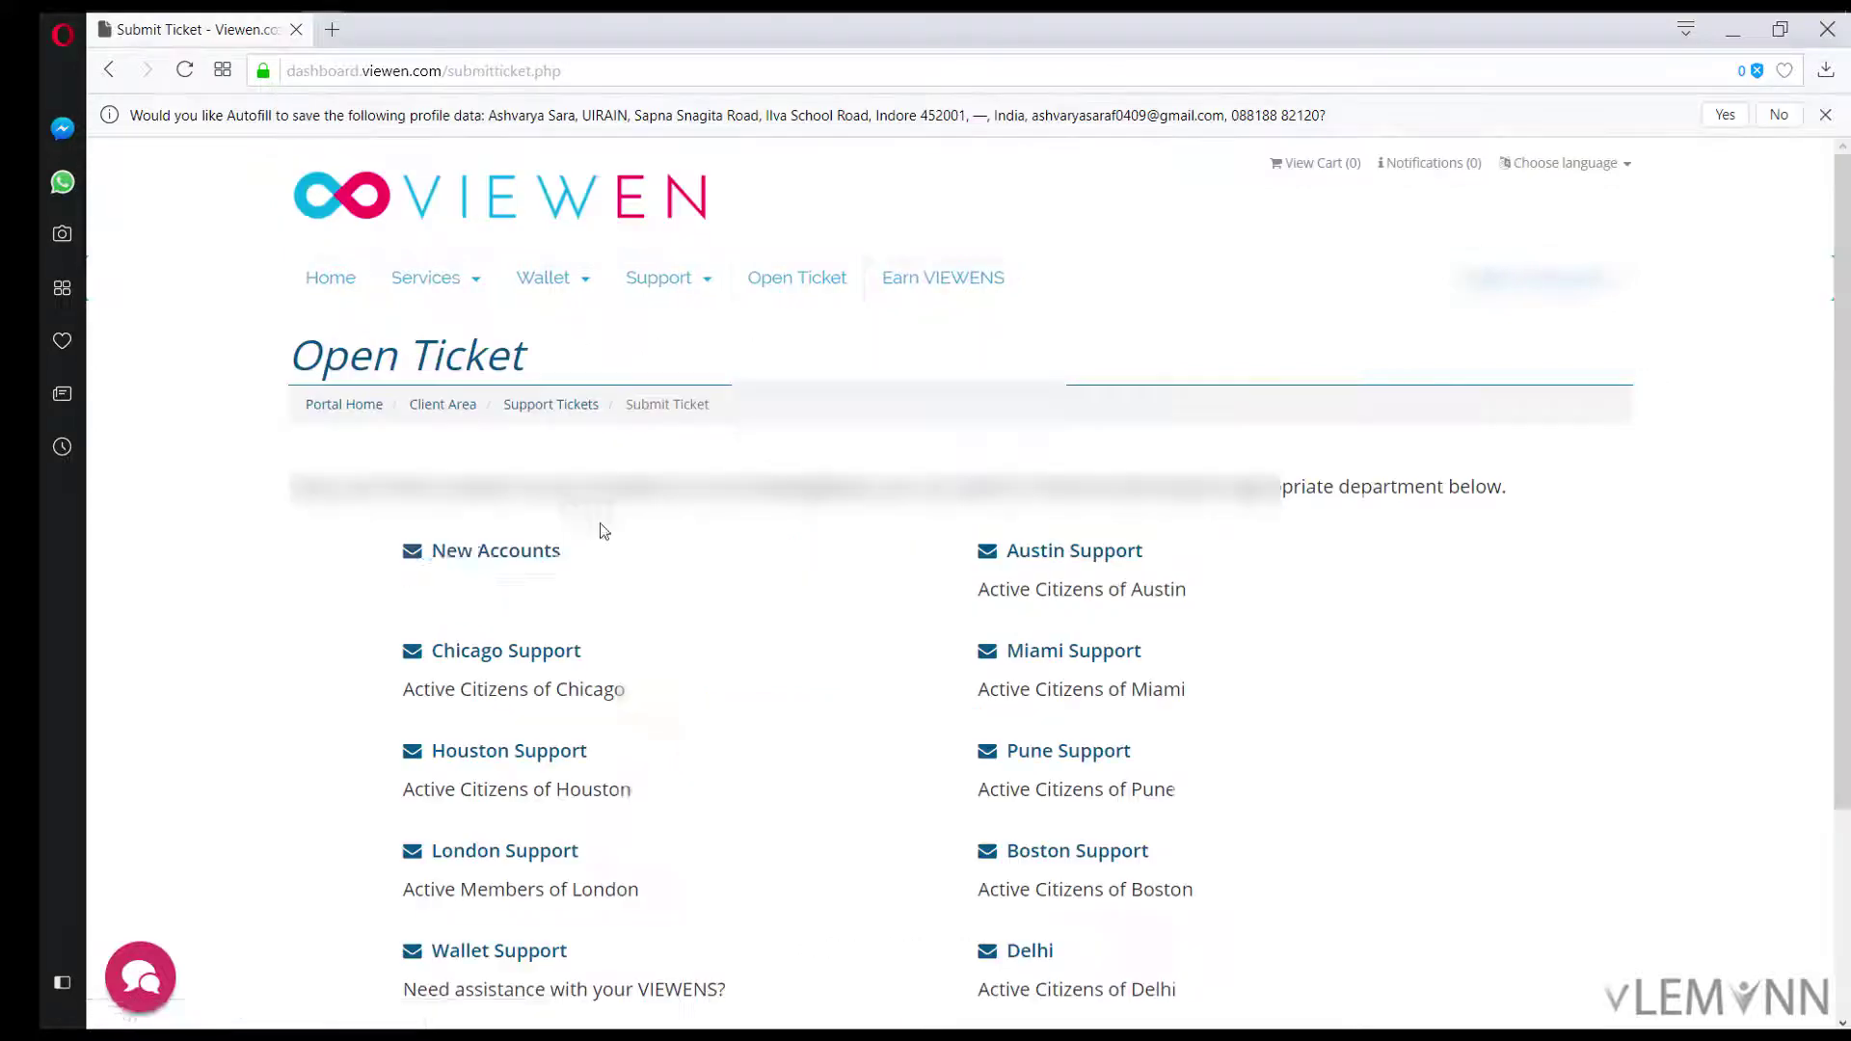
pyautogui.click(471, 548)
pyautogui.click(321, 591)
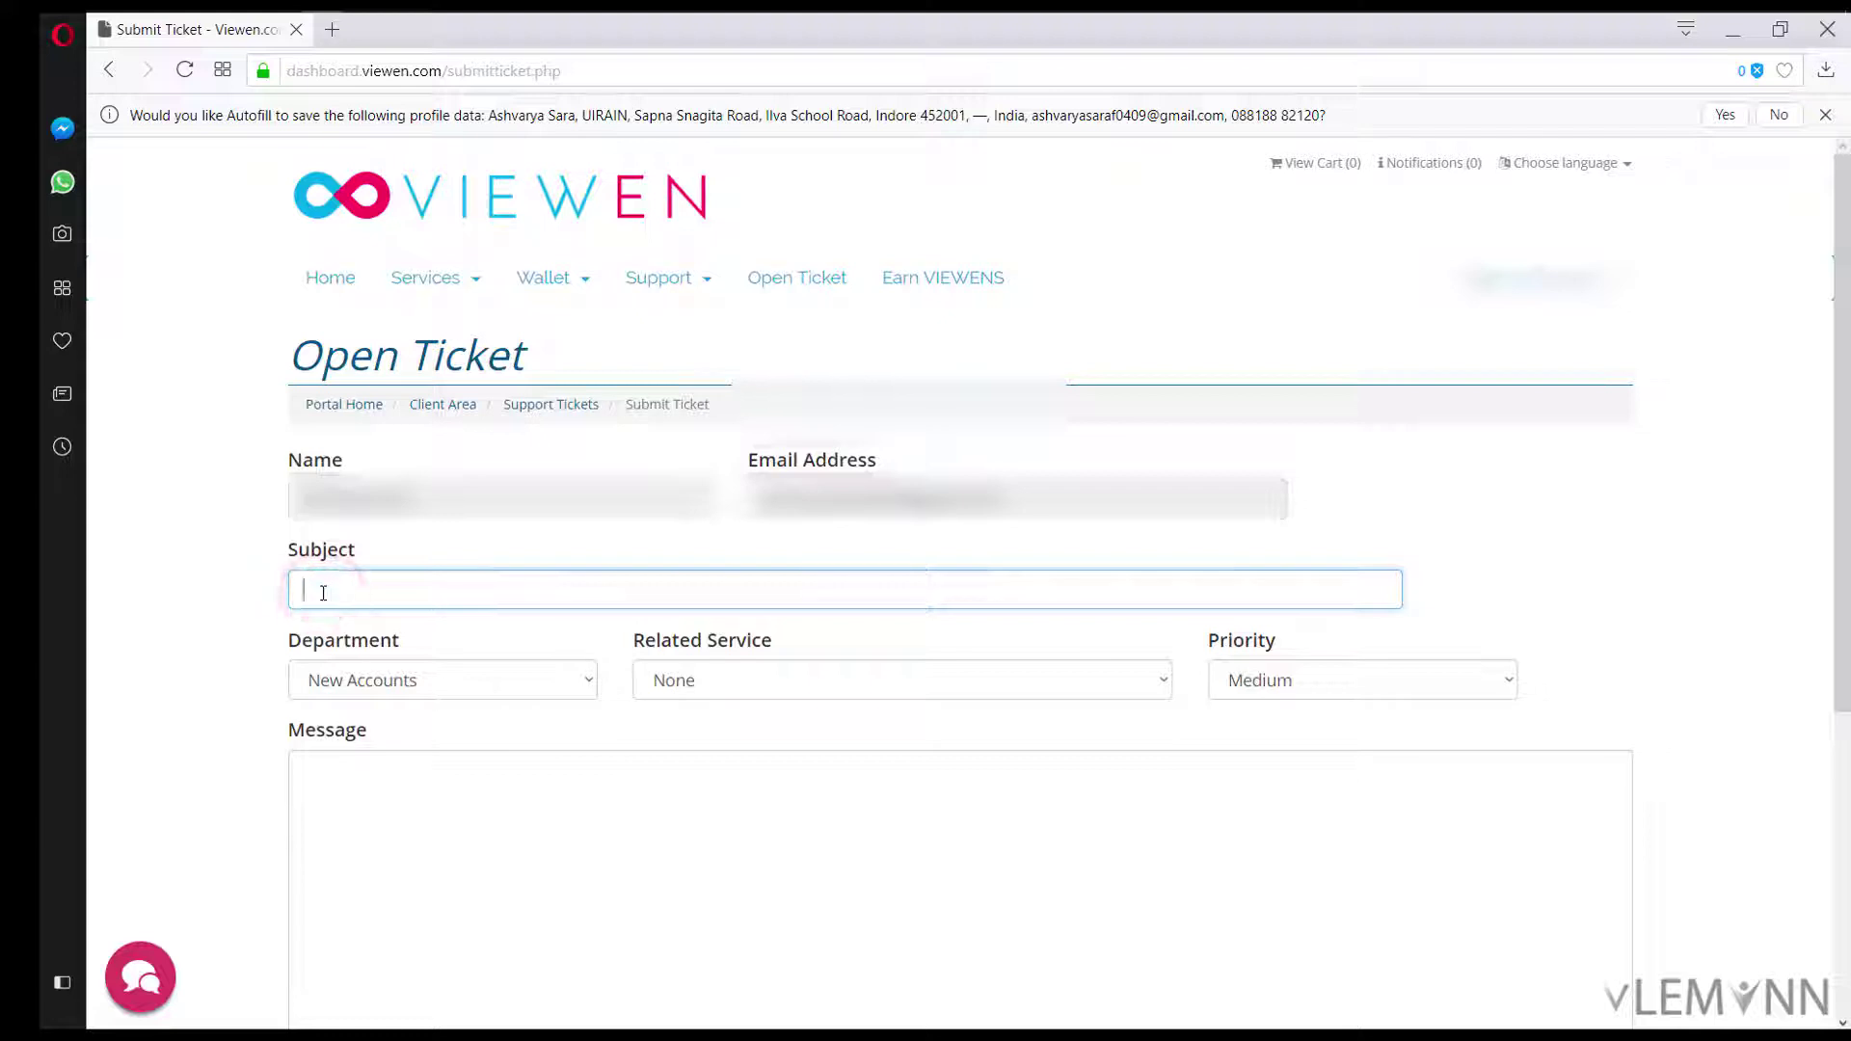
pyautogui.write('Please activate')
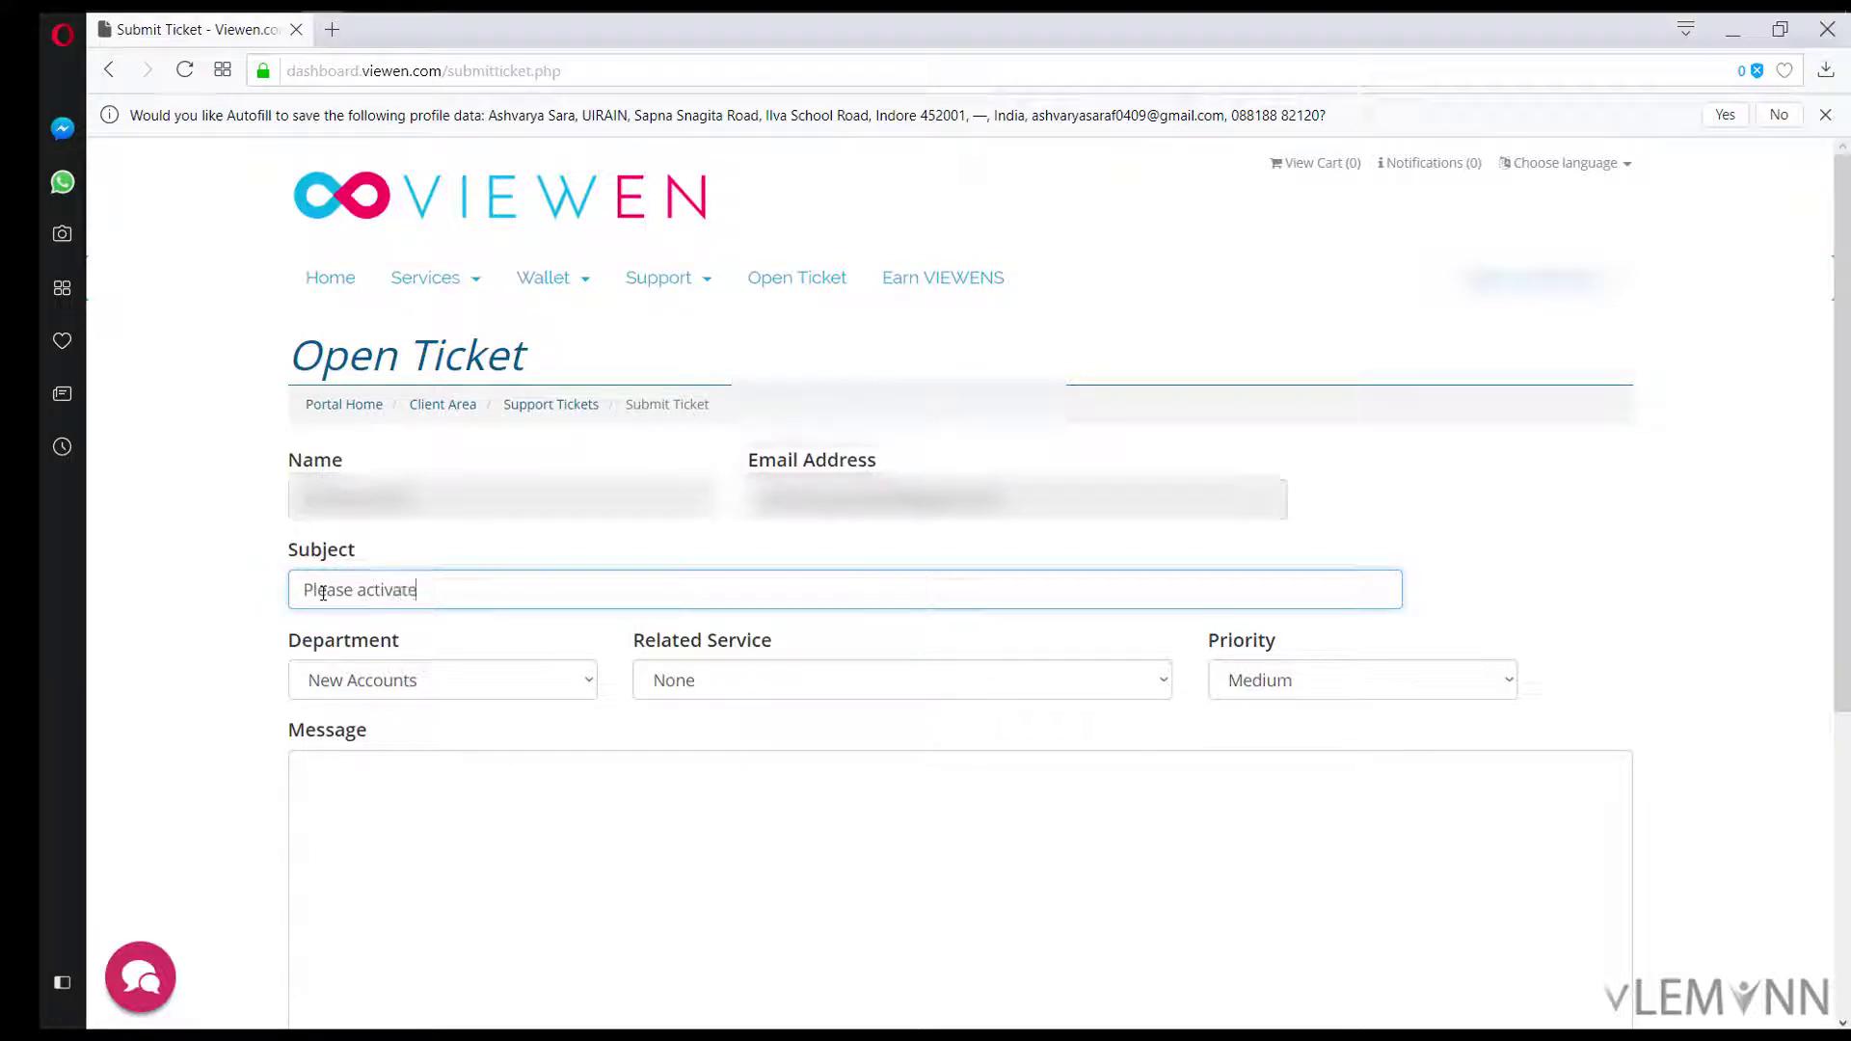
pyautogui.write(' our New Free Web Hosting Account')
pyautogui.click(707, 682)
pyautogui.click(707, 737)
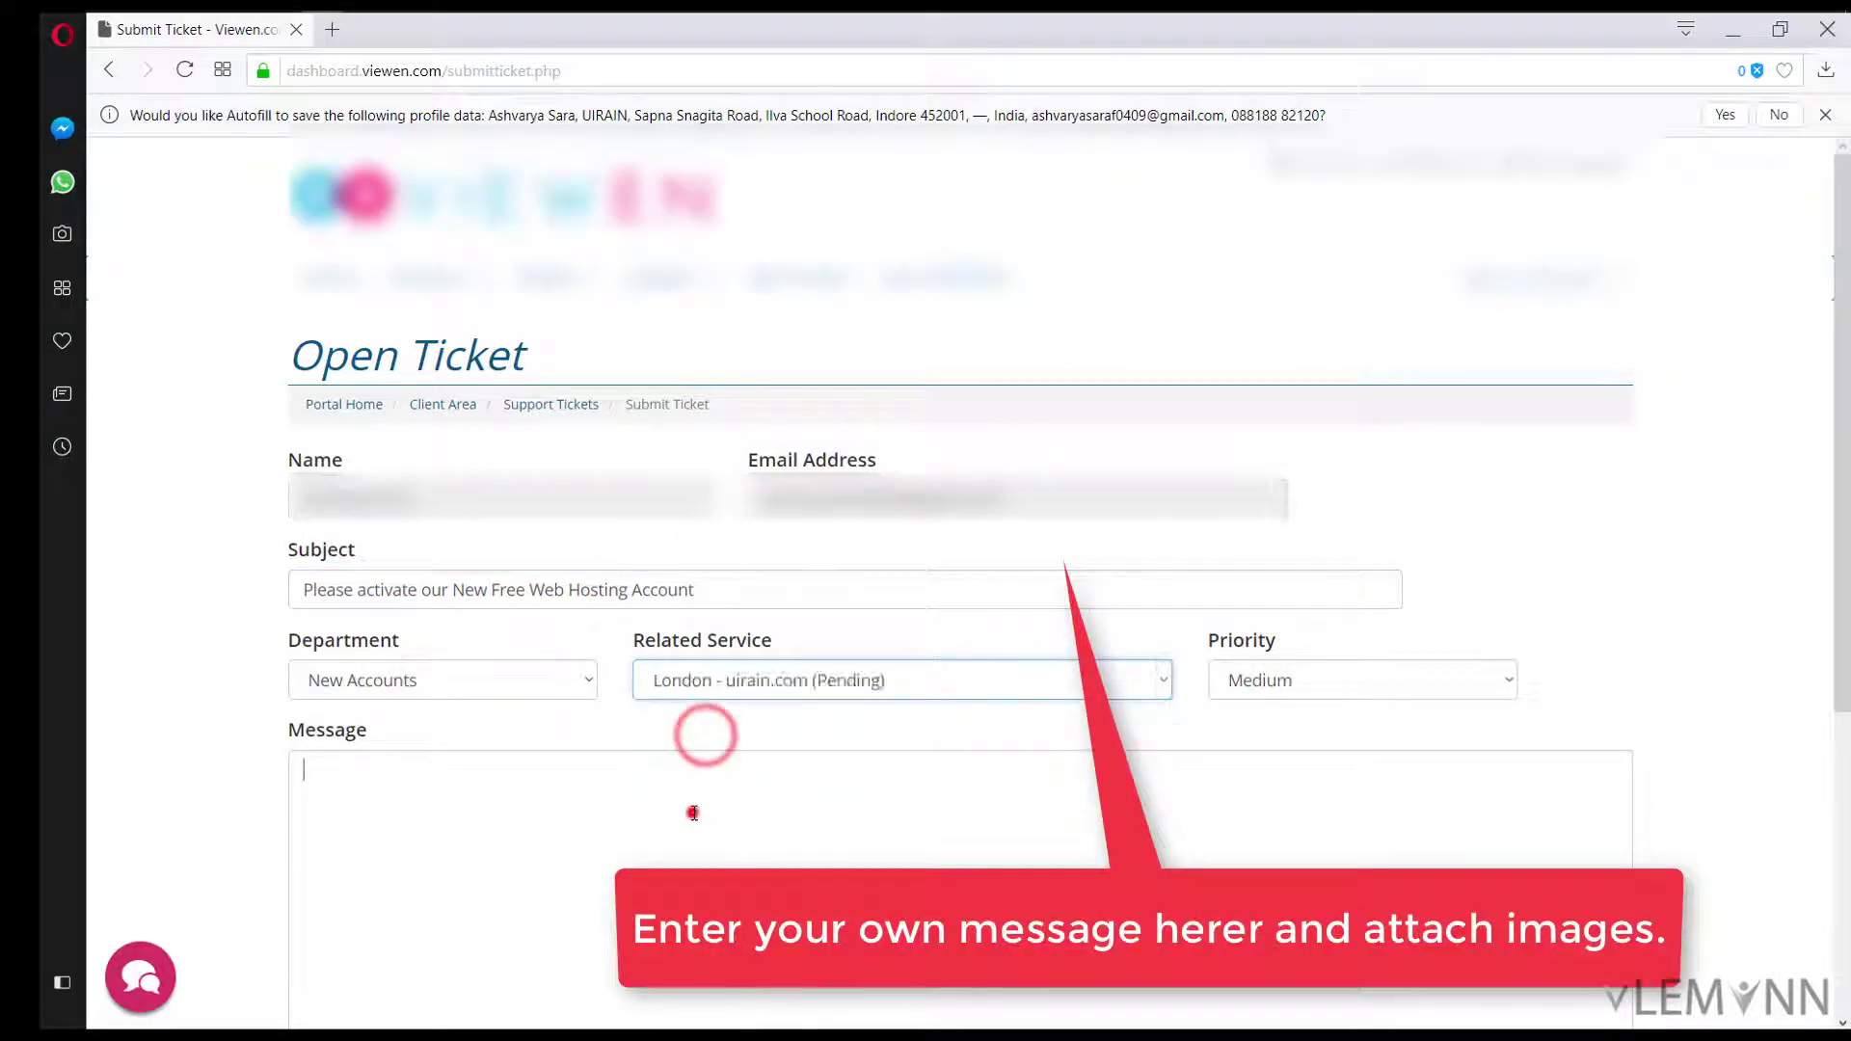
pyautogui.scroll(-3, 703, 732)
# Step: Write point 1: Domain UIRAIN.COM registered with Domain.com, refer Image 1
pyautogui.click(507, 594)
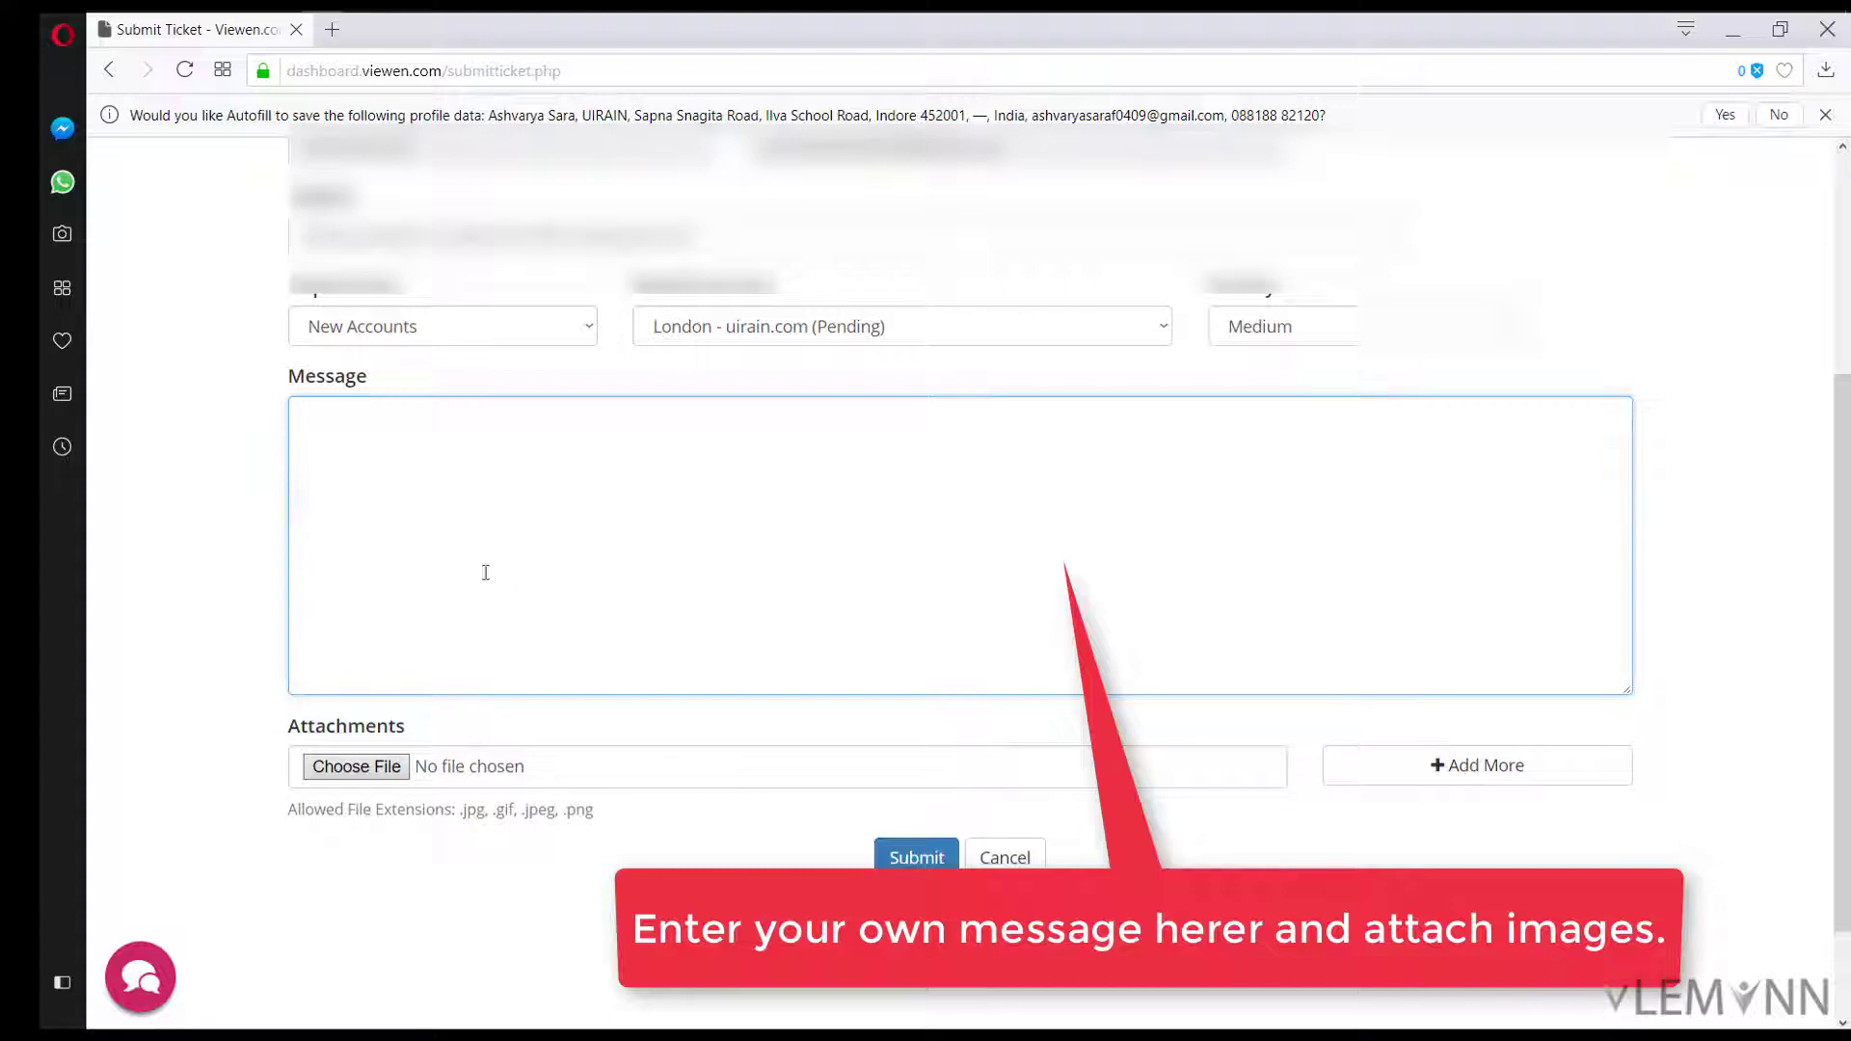
pyautogui.click(410, 423)
pyautogui.click(405, 474)
pyautogui.scroll(1, 405, 471)
pyautogui.write('1. We')
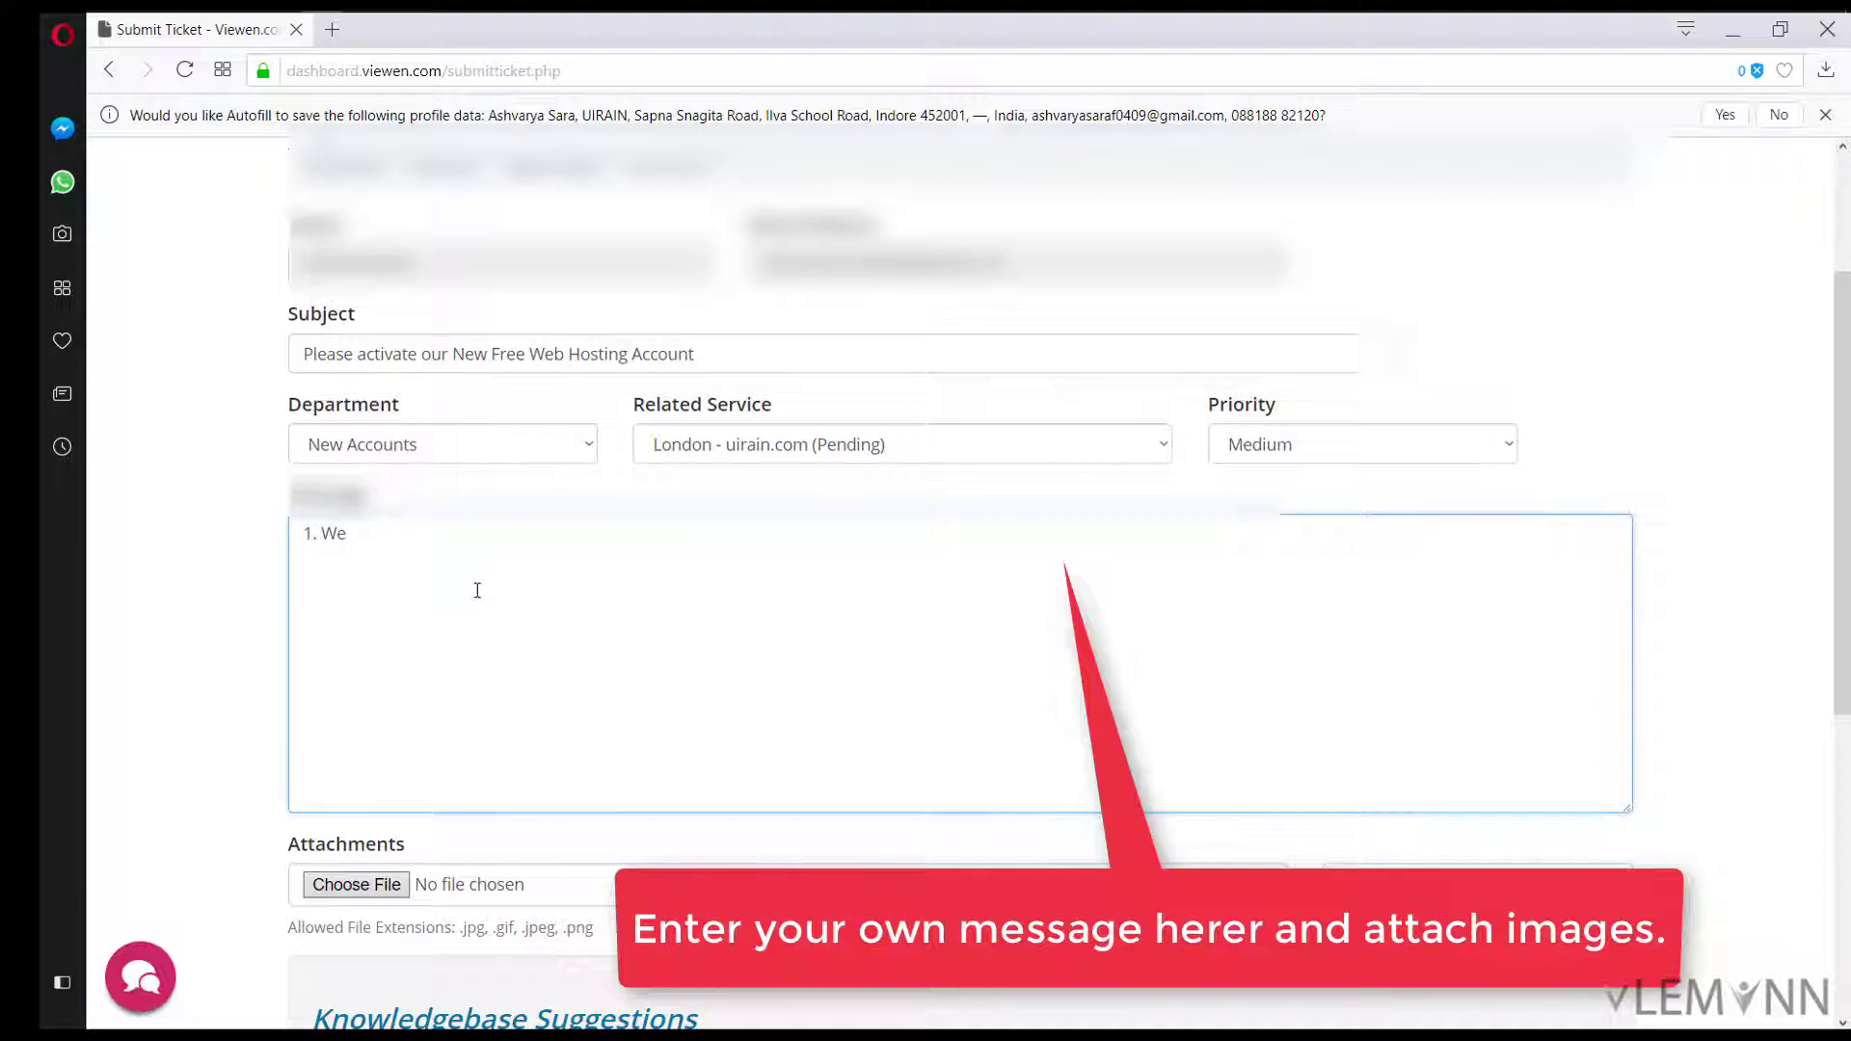
pyautogui.press('BackSpace')
pyautogui.press('BackSpace')
pyautogui.press('BackSpace')
pyautogui.write('Domain UIRAIN>COM')
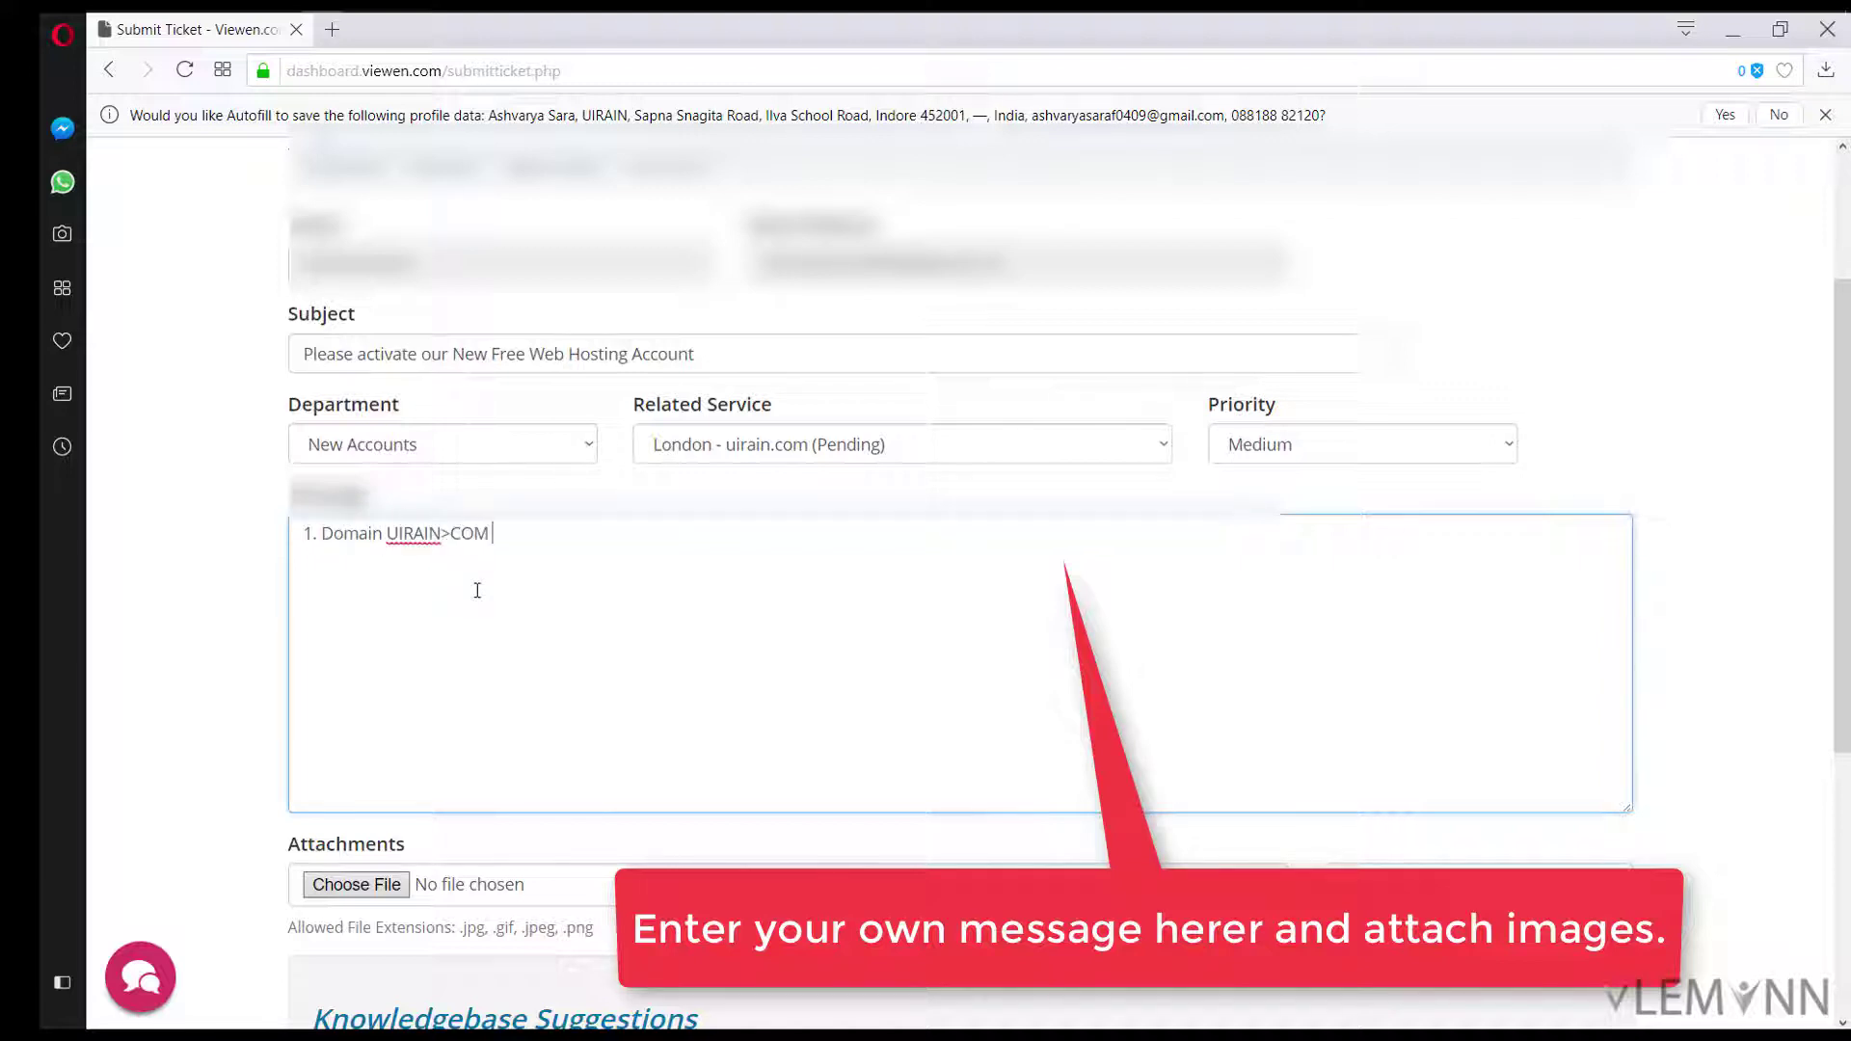
pyautogui.press('BackSpace')
pyautogui.press('BackSpace')
pyautogui.press('BackSpace')
pyautogui.press('BackSpace')
pyautogui.write('.COM registered by my')
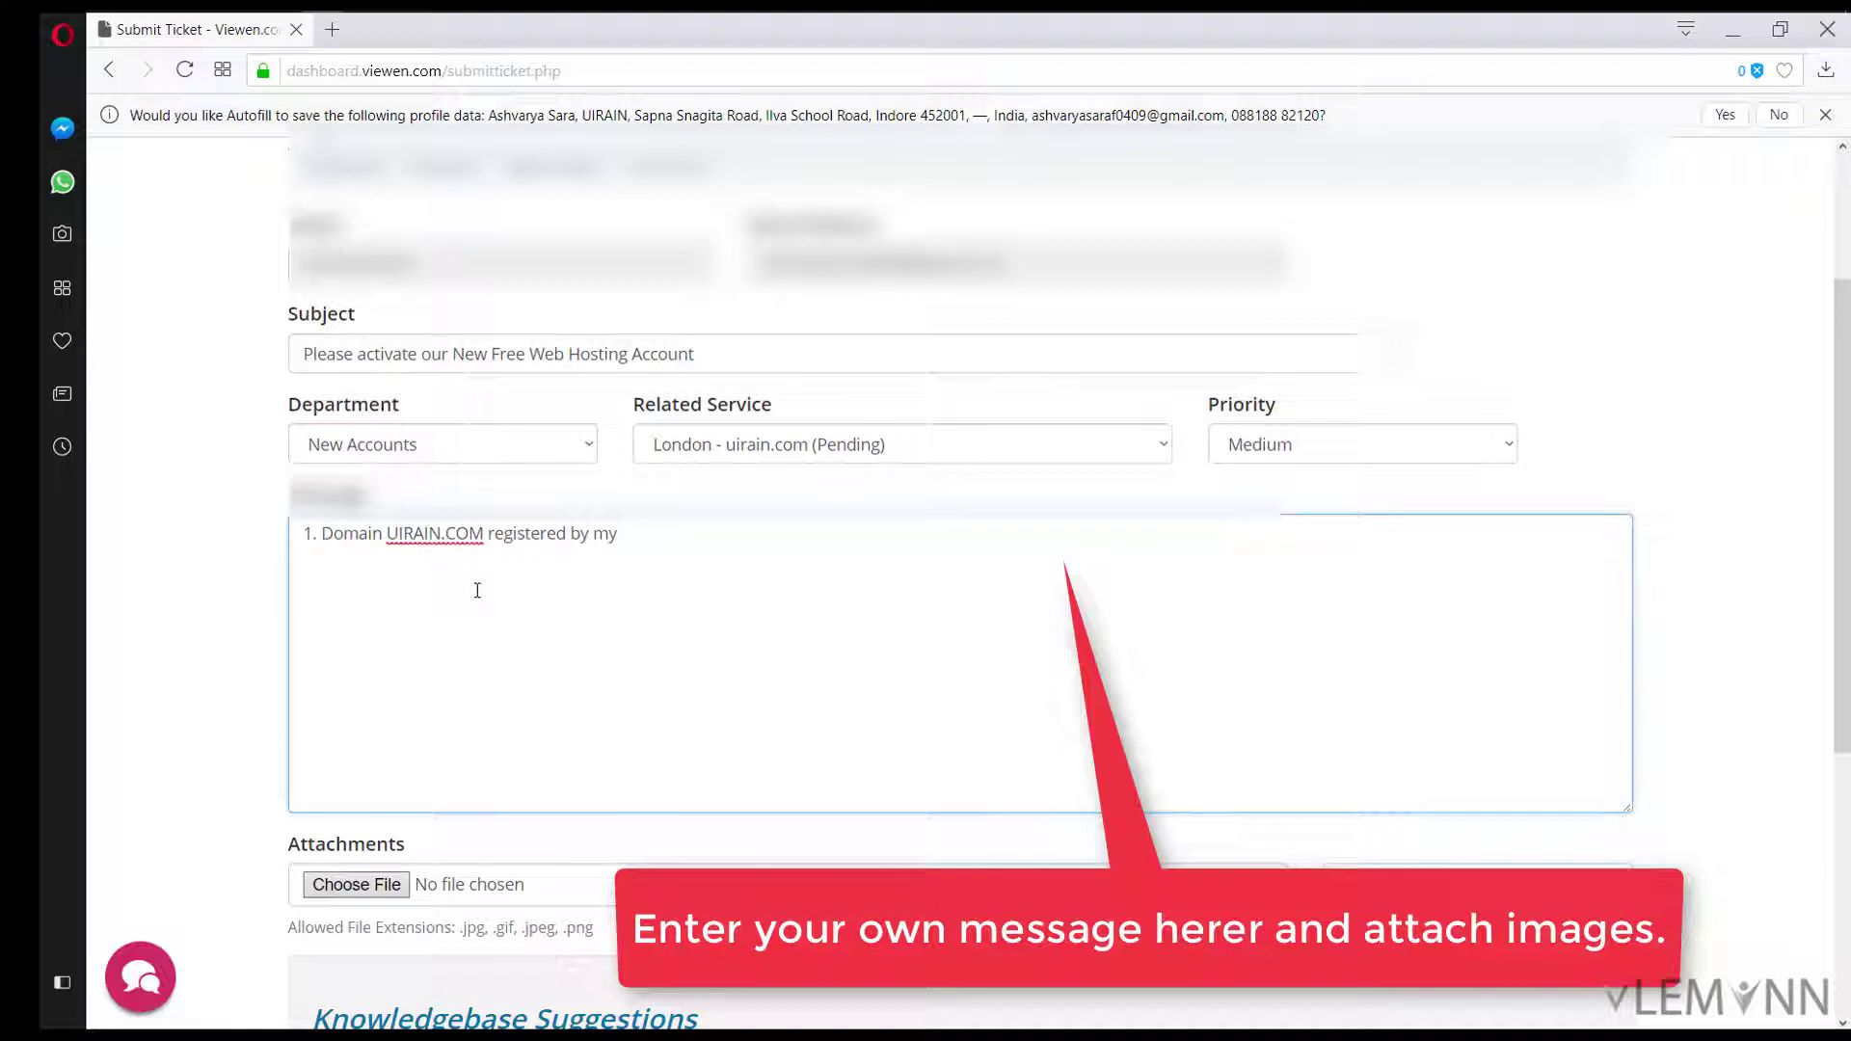
pyautogui.press('BackSpace')
pyautogui.press('BackSpace')
pyautogui.press('BackSpace')
pyautogui.press('BackSpace')
pyautogui.press('BackSpace')
pyautogui.write('with Domain.com')
pyautogui.click(736, 532)
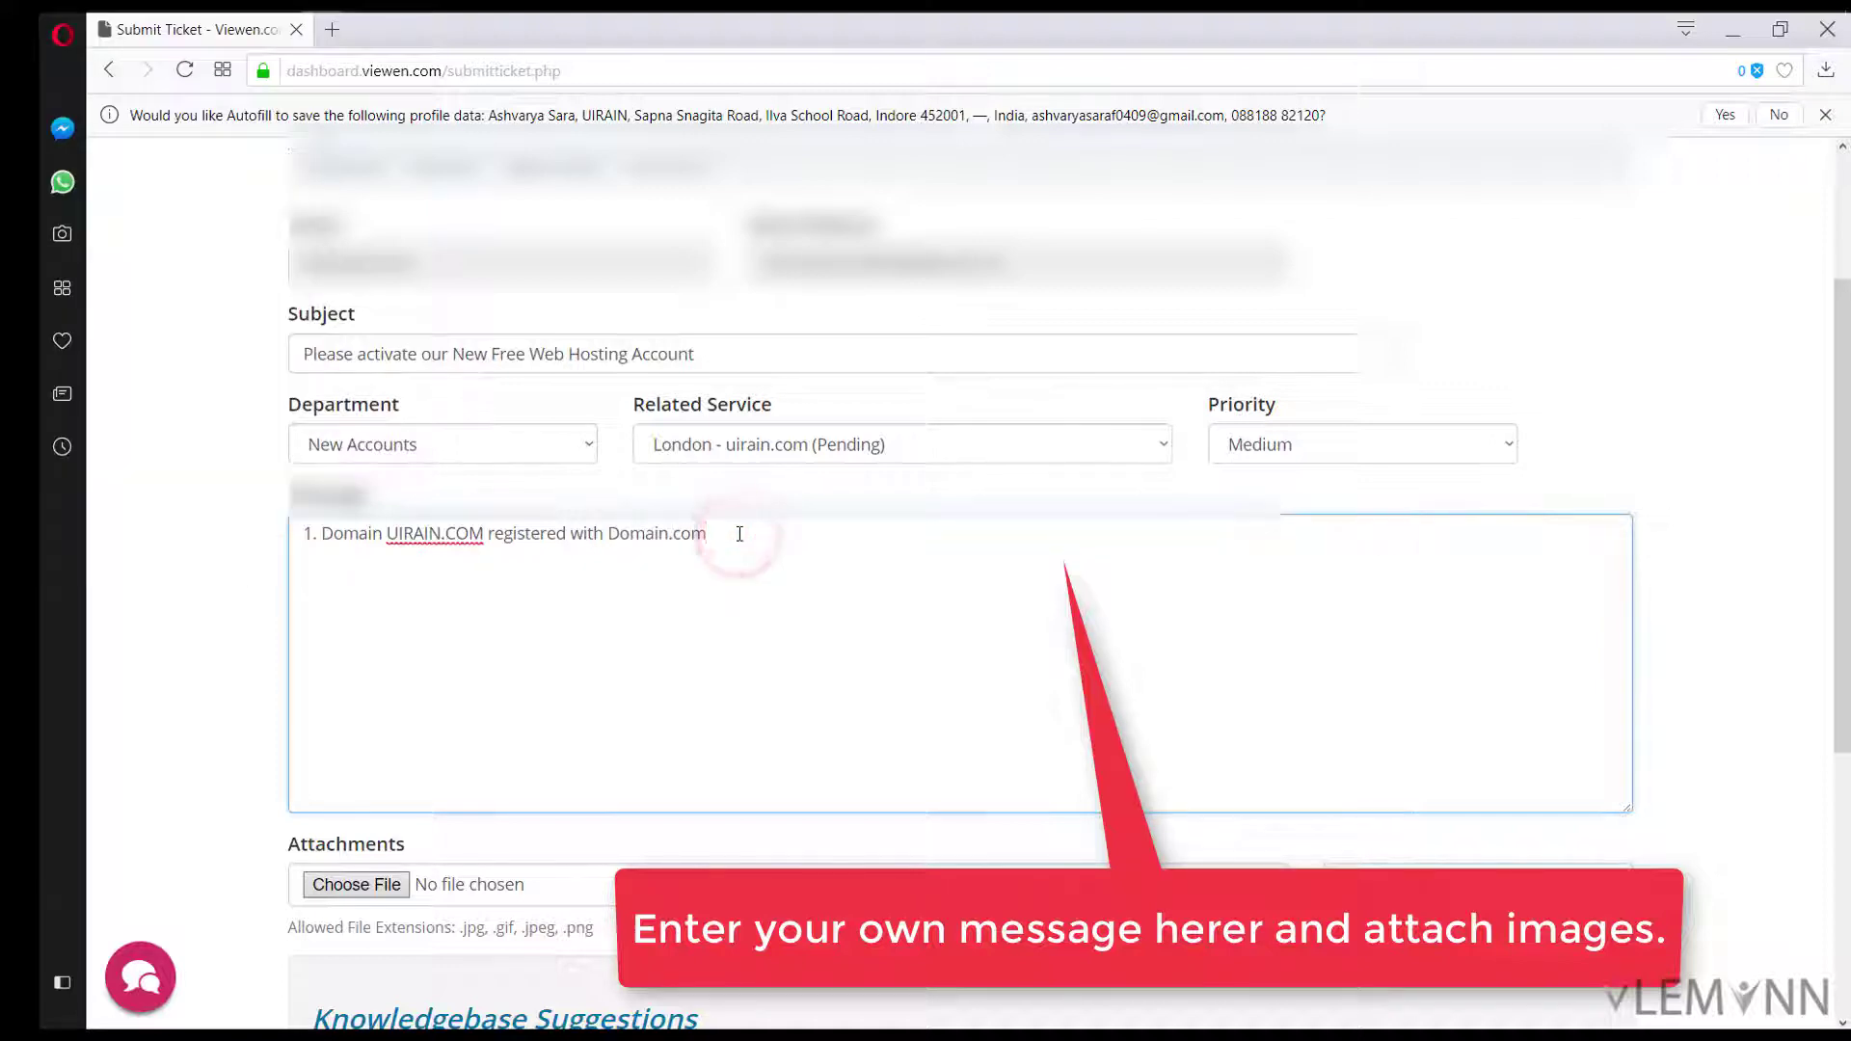
pyautogui.write('. reffe')
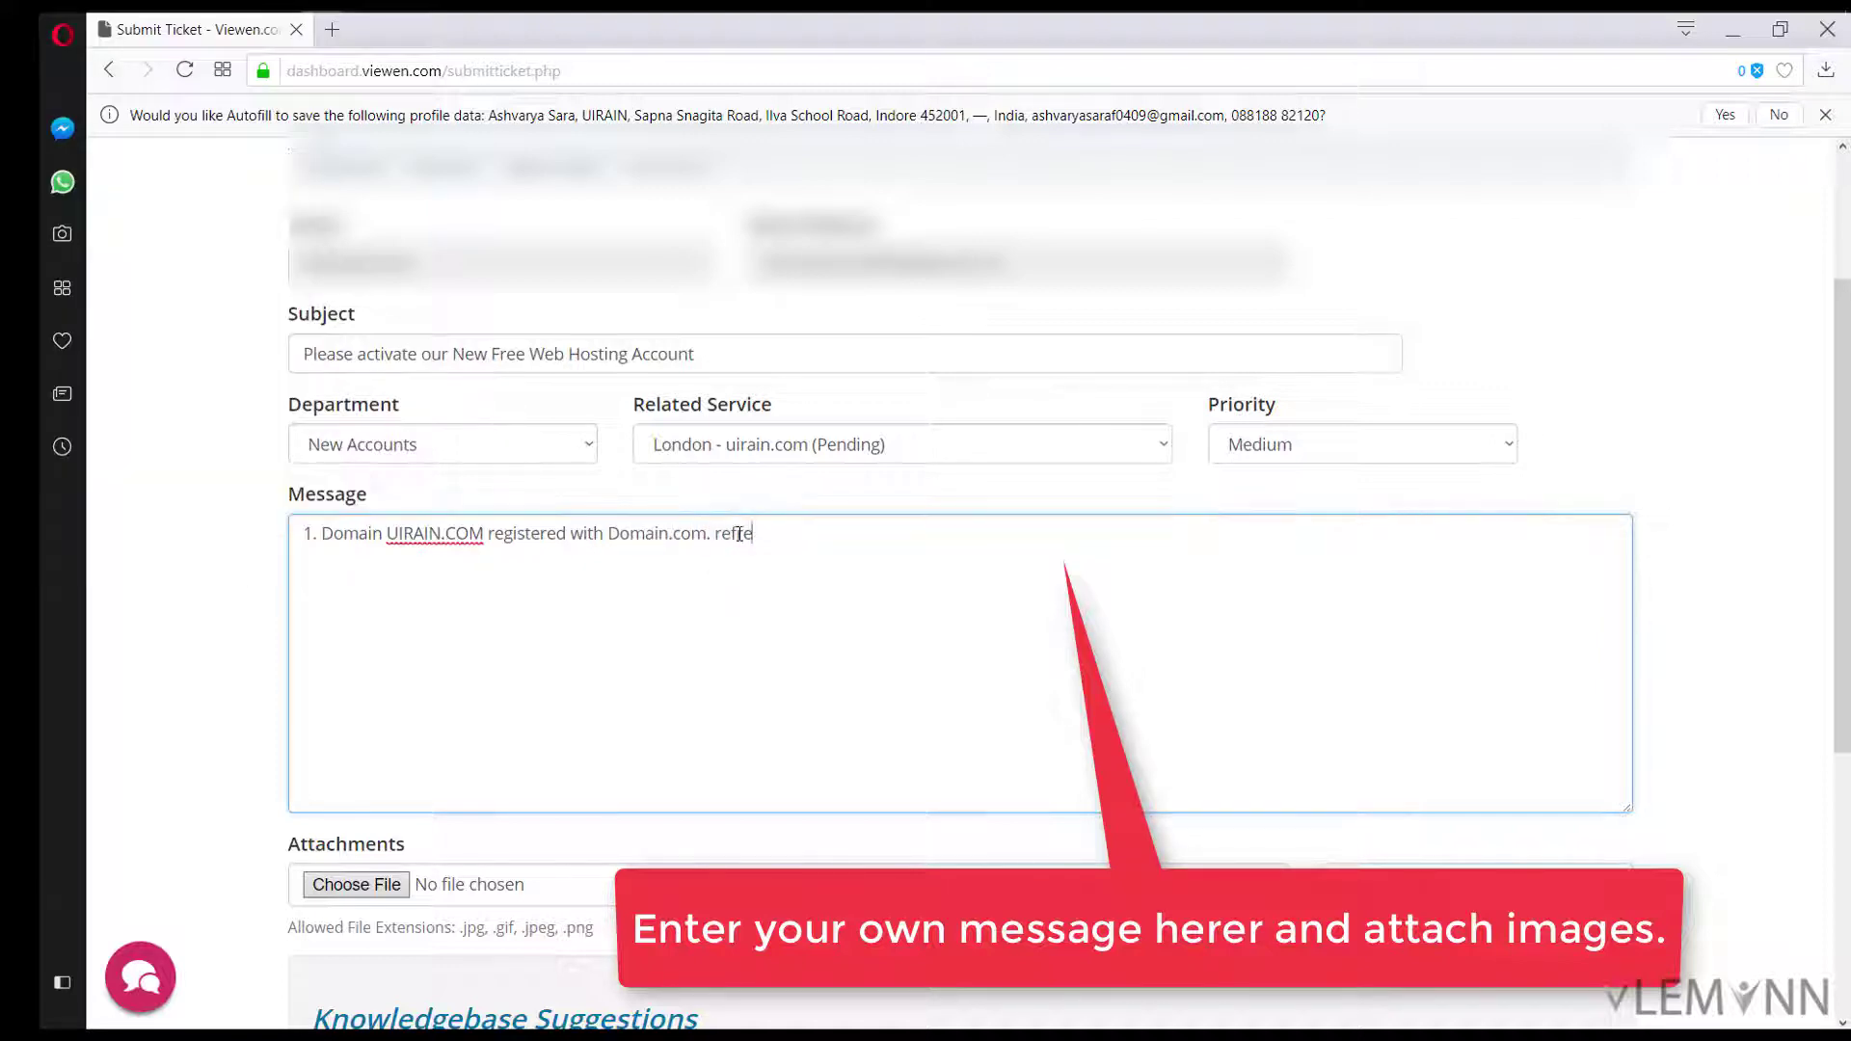
pyautogui.write(' Image 1.')
# Step: Write point 2: free hosting needed for the open source project UIRAIN and Android UI Framework
pyautogui.press('Return')
pyautogui.write('2. We need tfree hosting t')
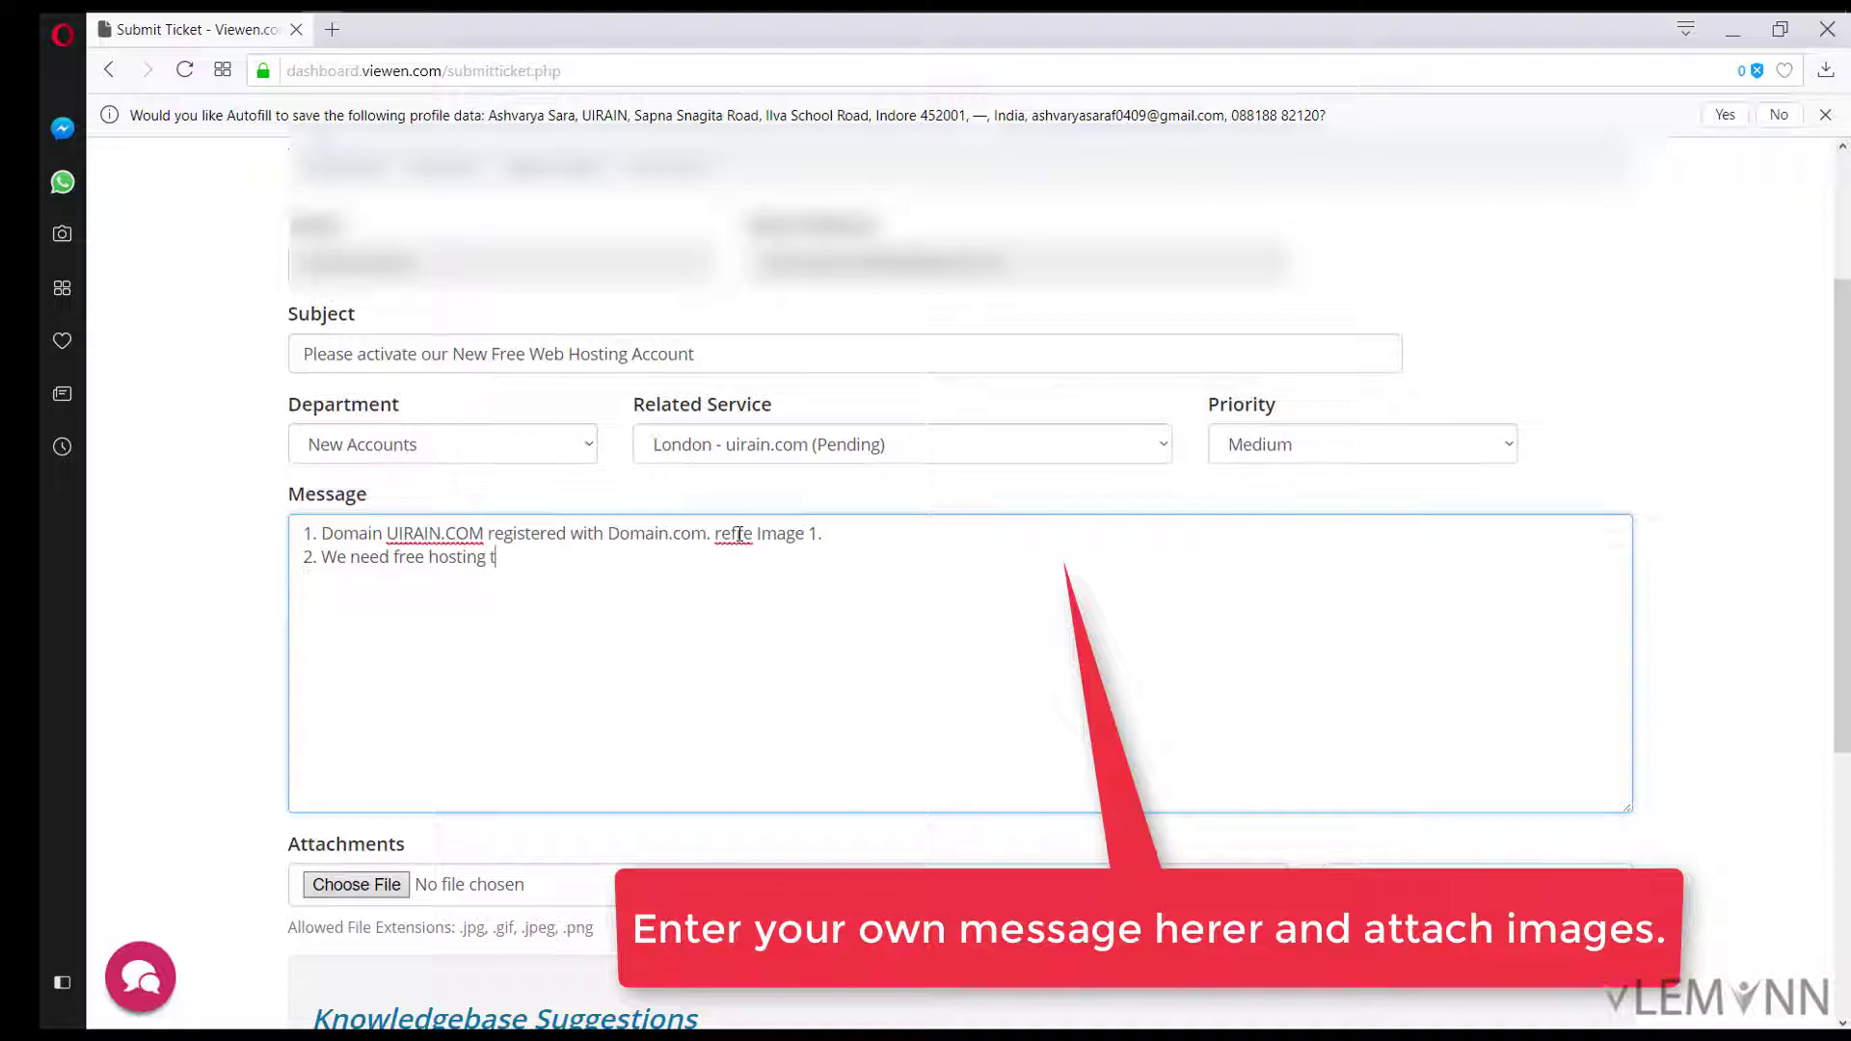
pyautogui.press('BackSpace')
pyautogui.write('for our open source project.')
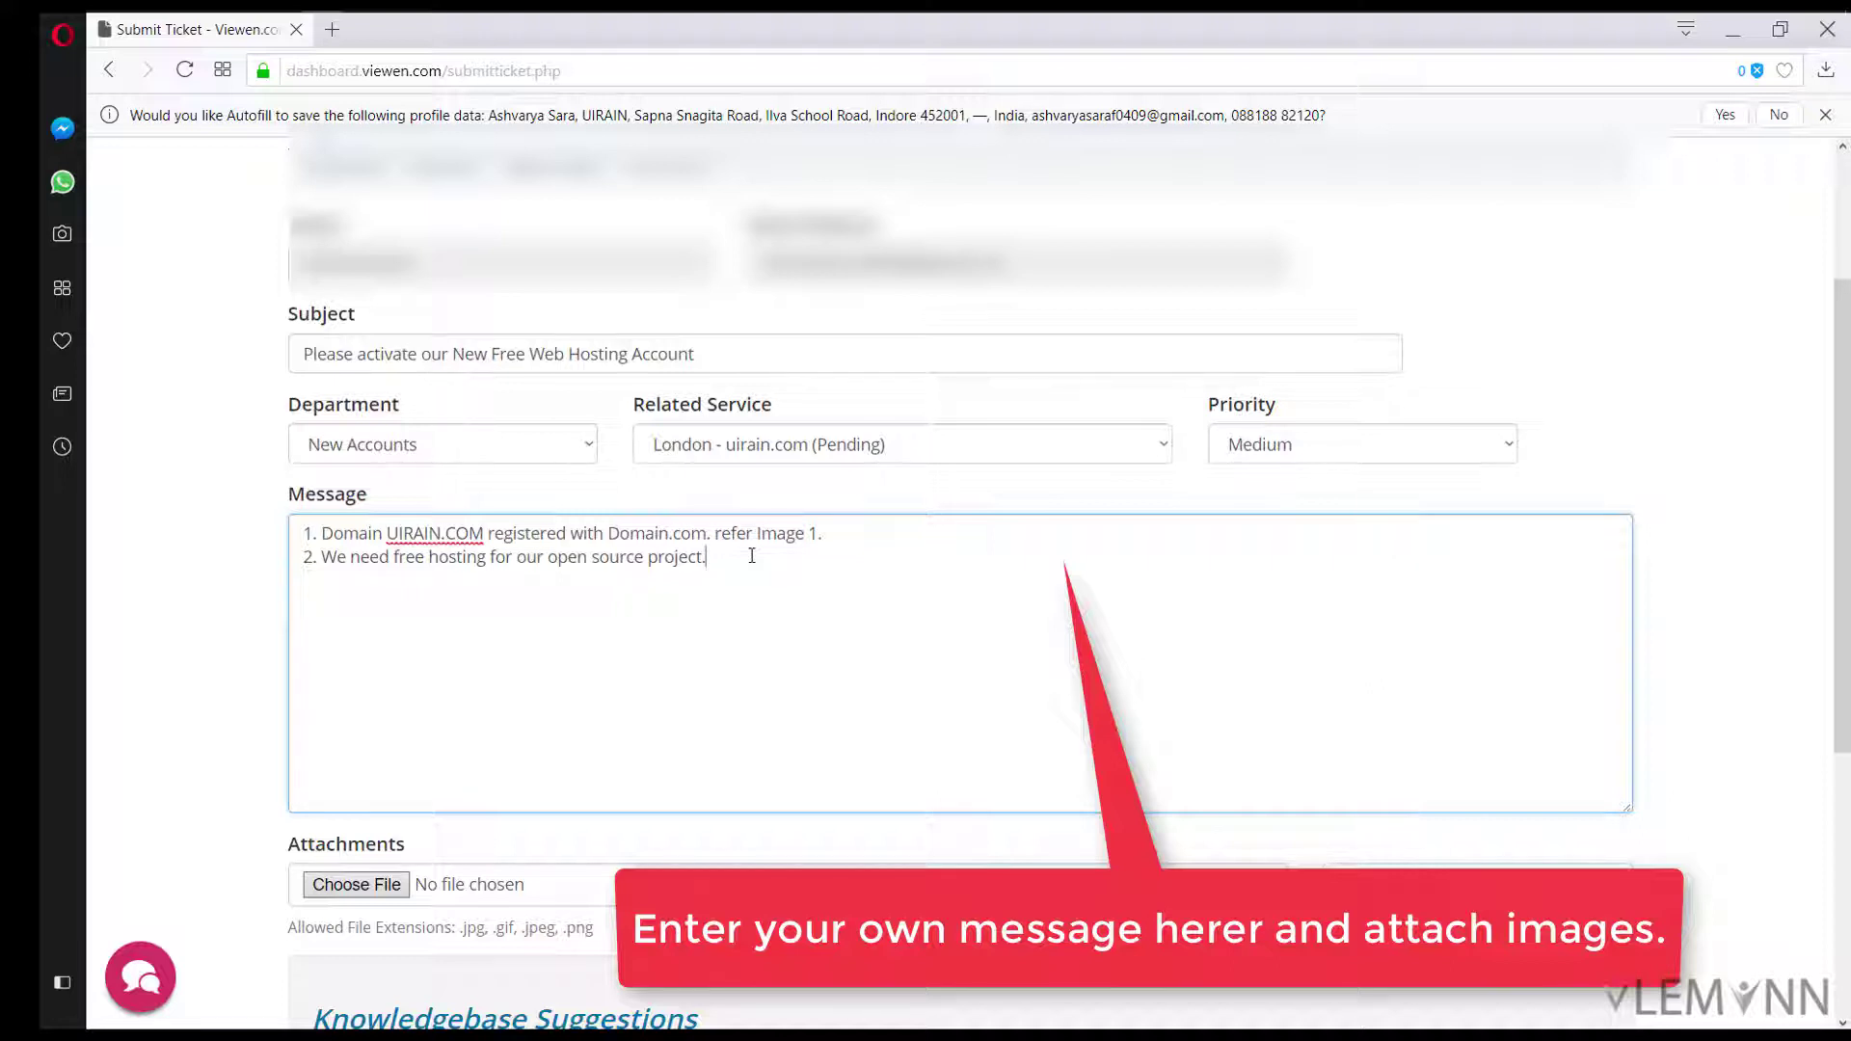
pyautogui.press('BackSpace')
pyautogui.write('UIRAIN an')
pyautogui.write('d')
pyautogui.press('BackSpace')
pyautogui.press('BackSpace')
pyautogui.write('Weba')
pyautogui.press('BackSpace')
pyautogui.press('BackSpace')
pyautogui.write('and Android UI Fr')
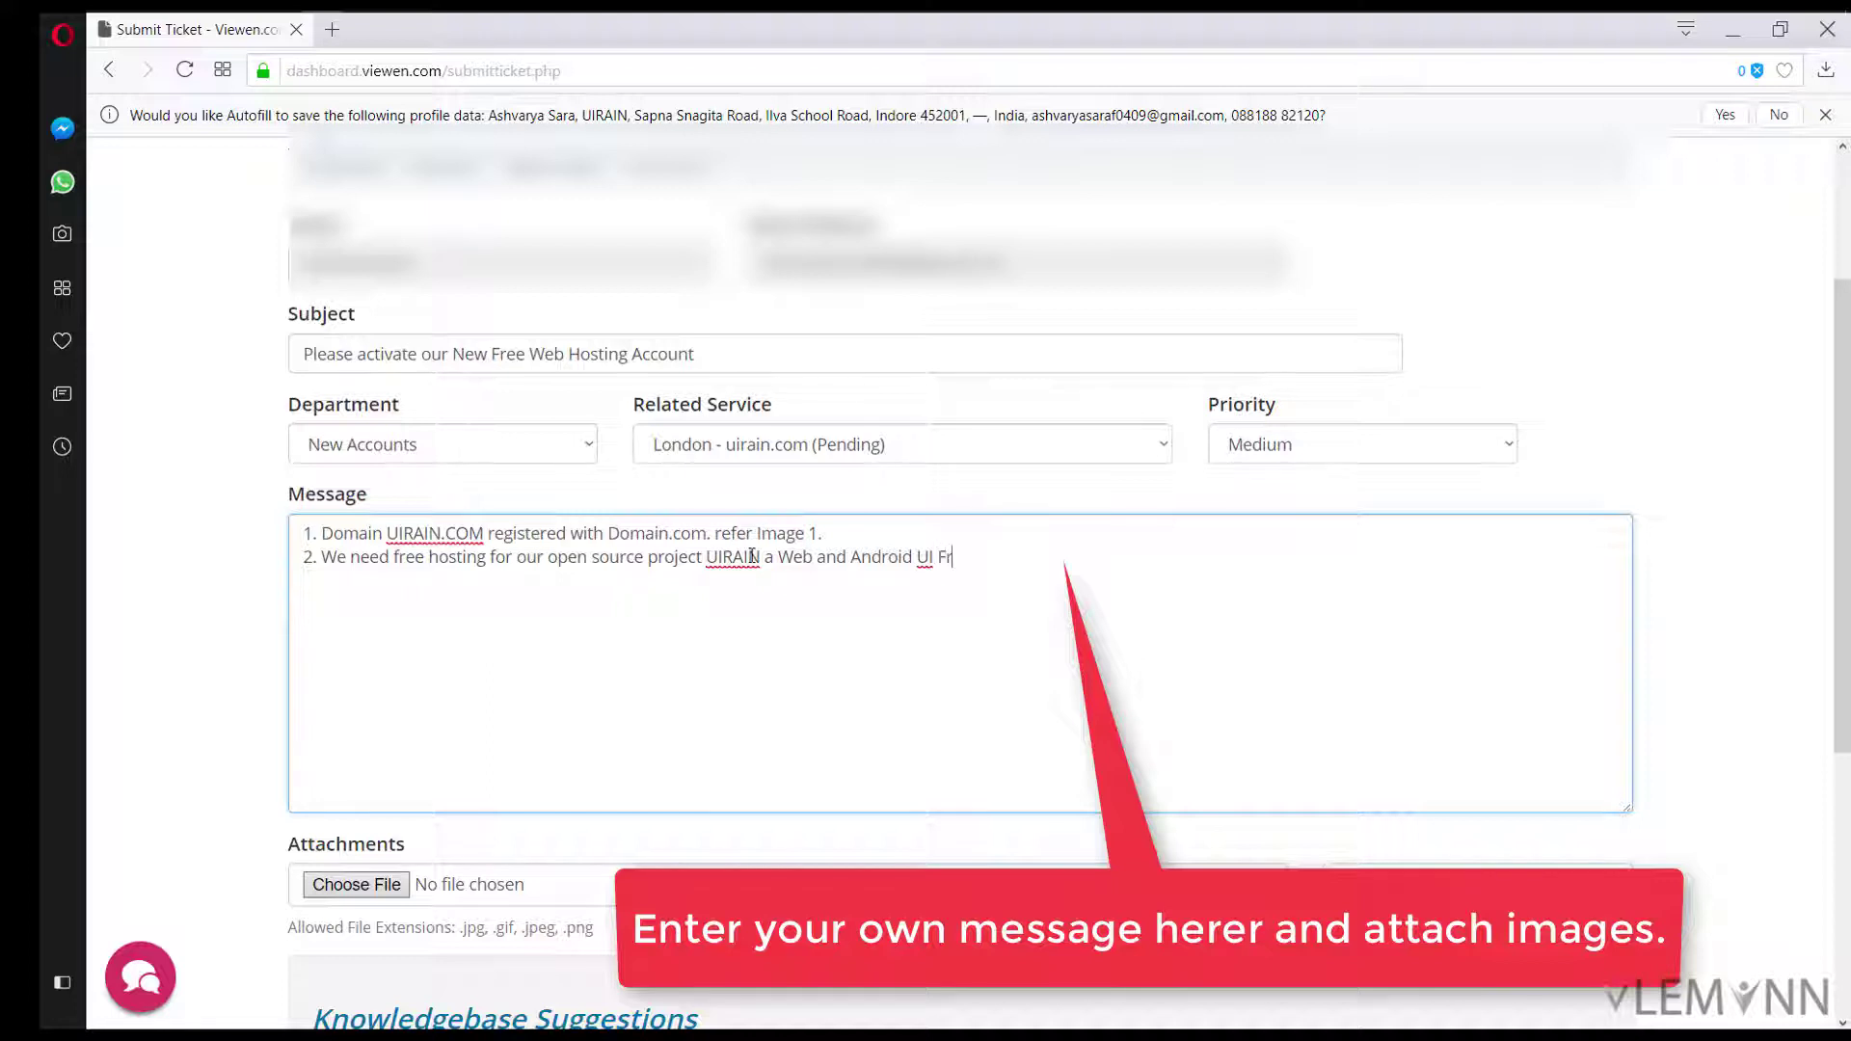
pyautogui.write('amework for all.')
# Step: Write point 3: per activation criteria we liked viewen.com's Facebook page, refer attached image 2
pyautogui.press('Return')
pyautogui.write('3. As per you')
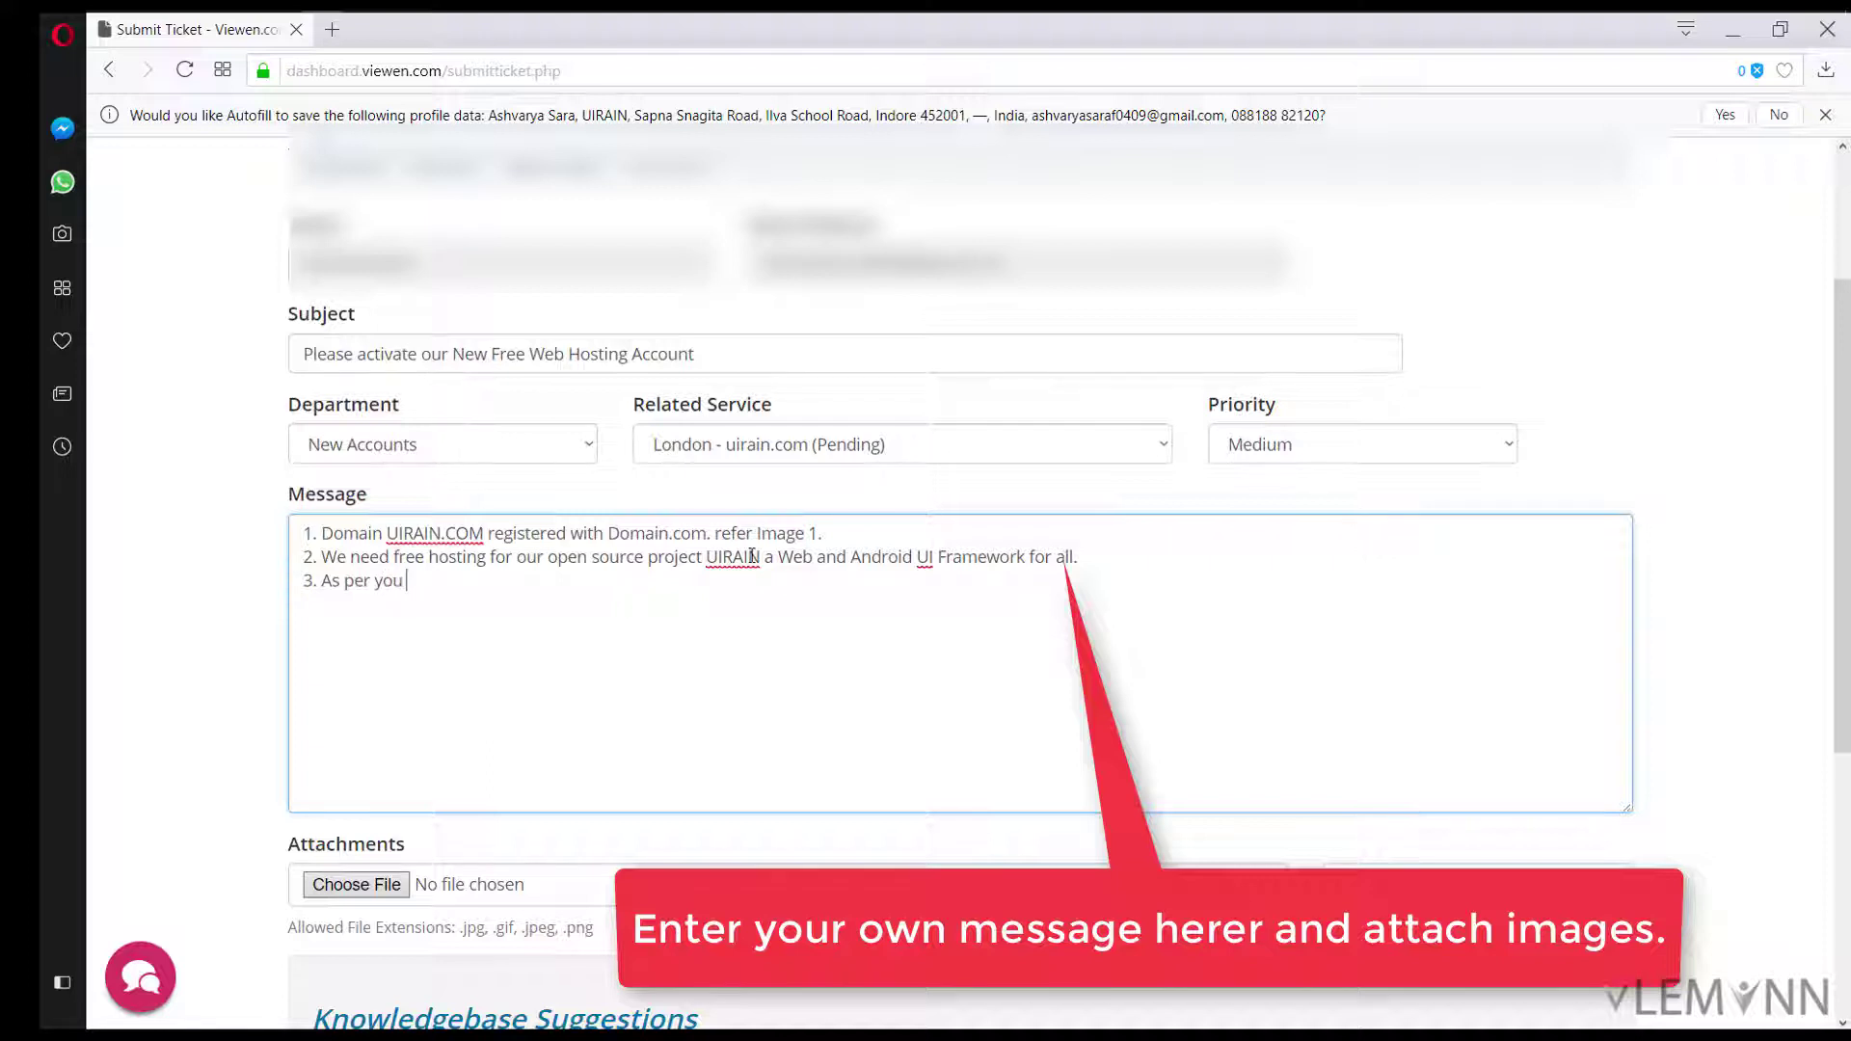
pyautogui.write('r account actib')
pyautogui.press('BackSpace')
pyautogui.press('BackSpace')
pyautogui.write('v')
pyautogui.write('ivation ')
pyautogui.write('crieria')
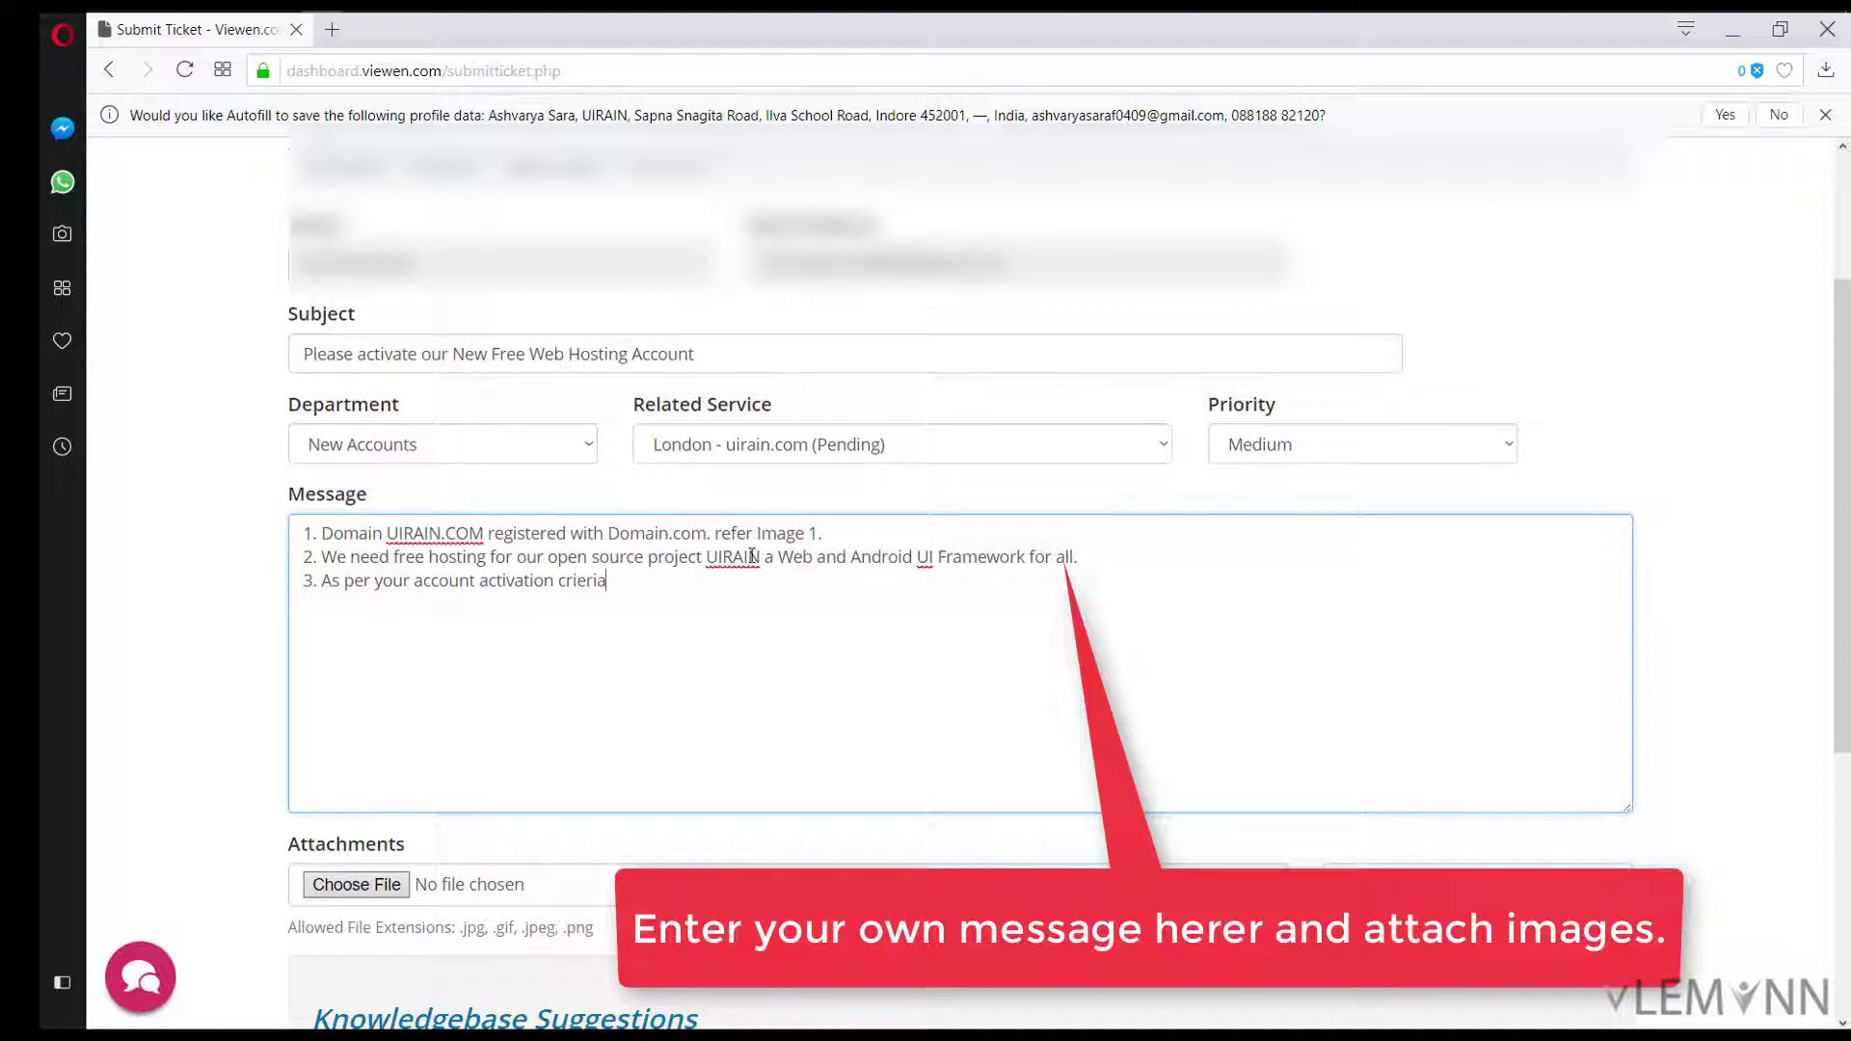
pyautogui.write(' we liked viewen.com ')
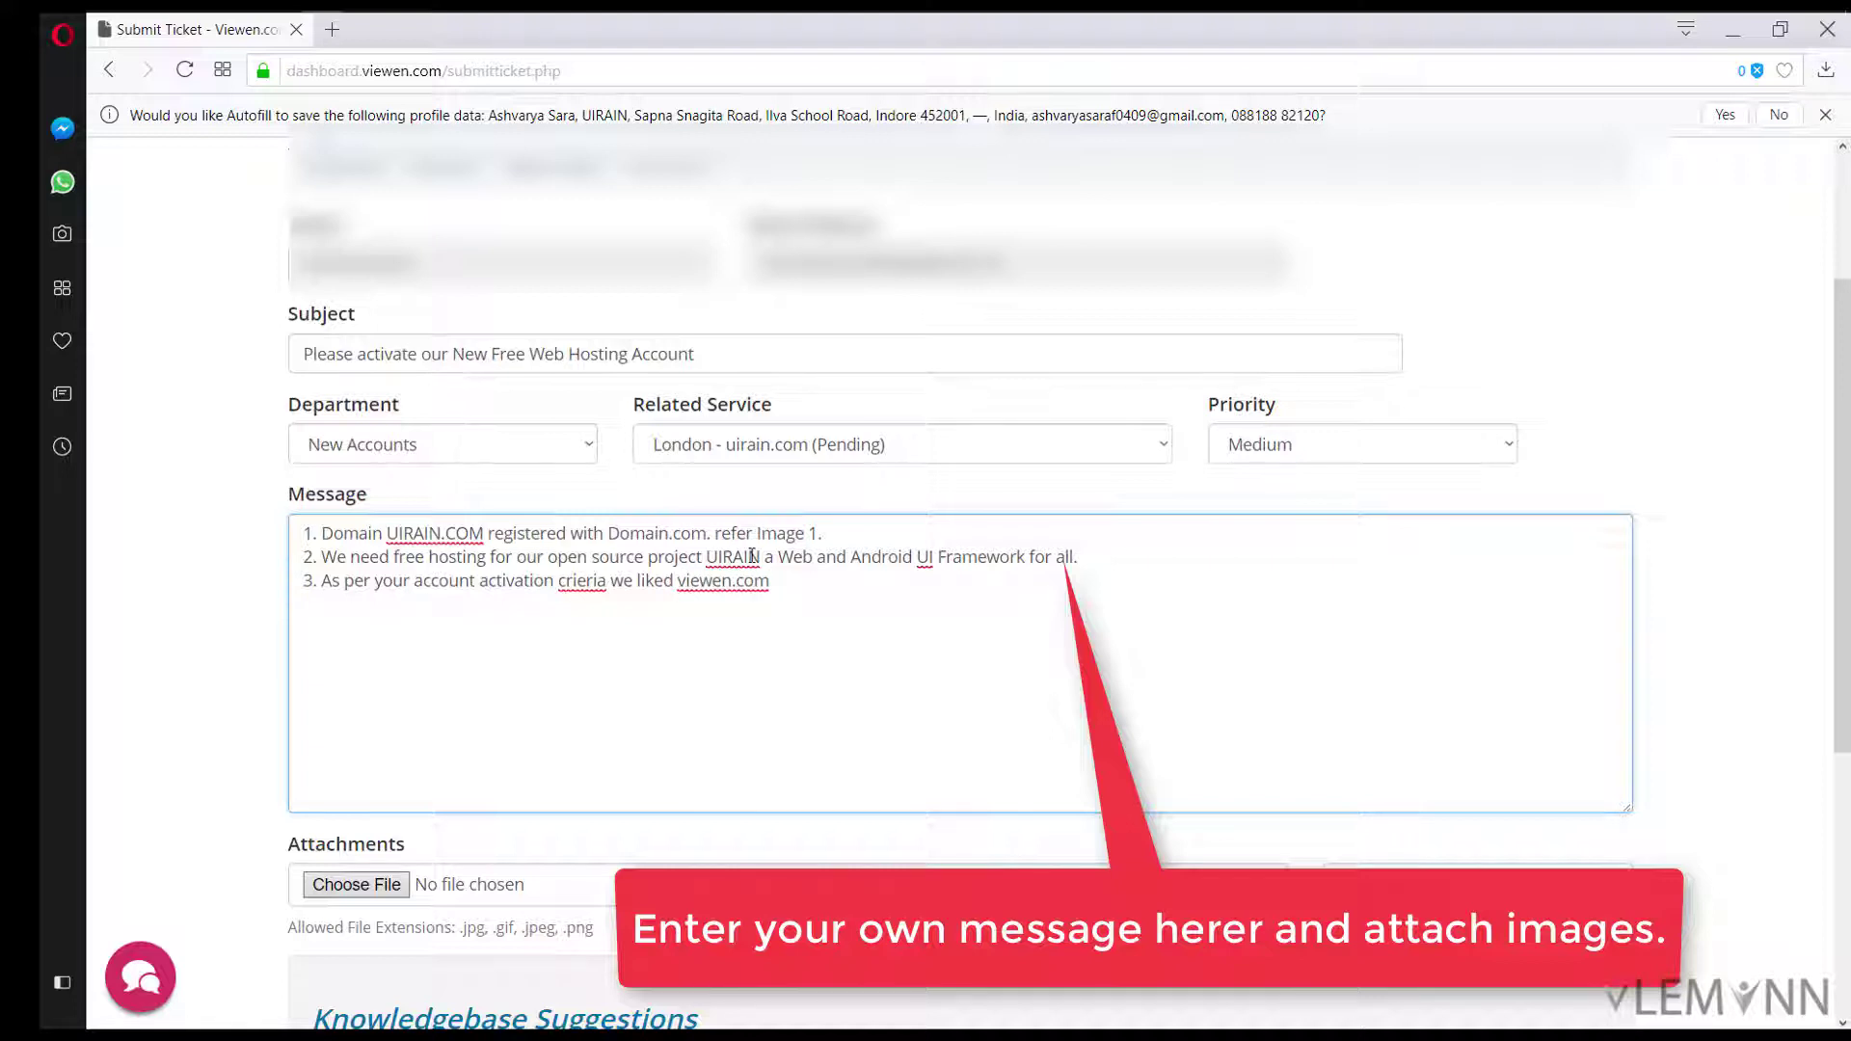
pyautogui.write('facebook page refer')
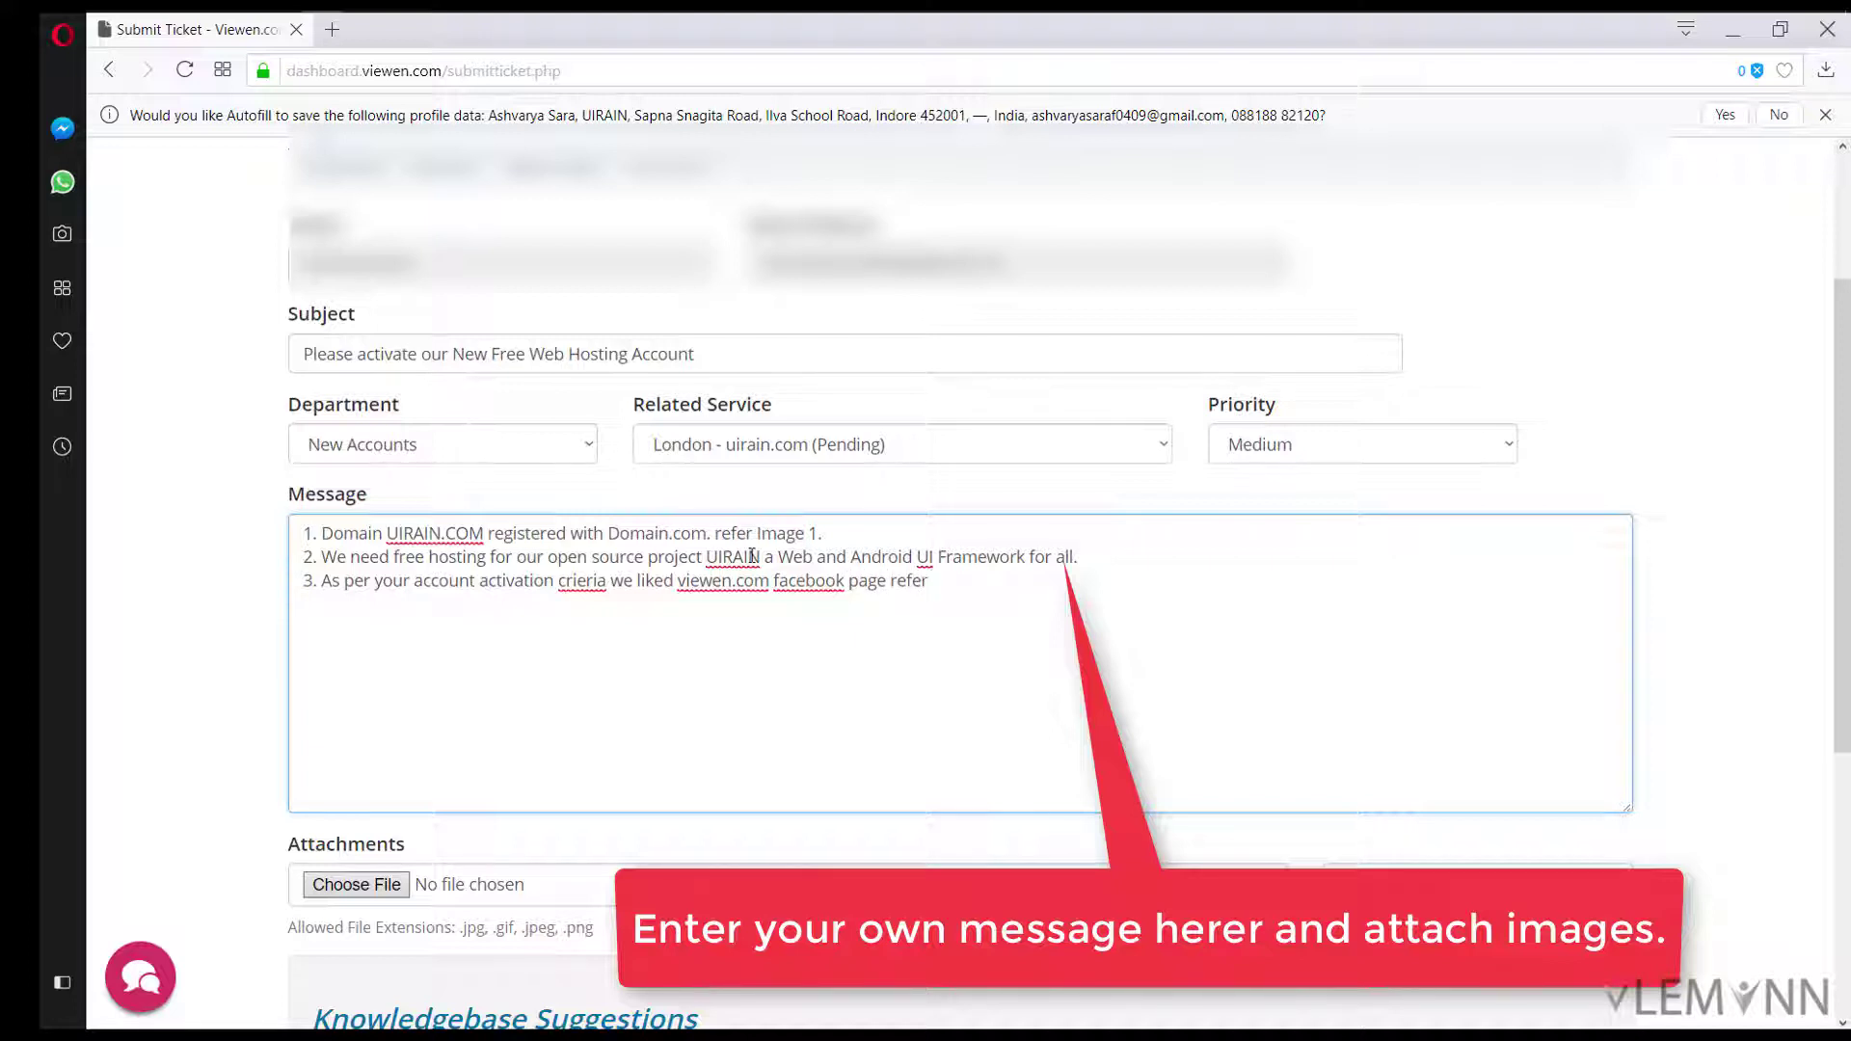
pyautogui.write(' attached i')
pyautogui.write('mage mn')
pyautogui.write(' no 2')
# Step: Attach Image 1 Domain.PNG from the UIRAIN folder to the ticket
pyautogui.click(333, 891)
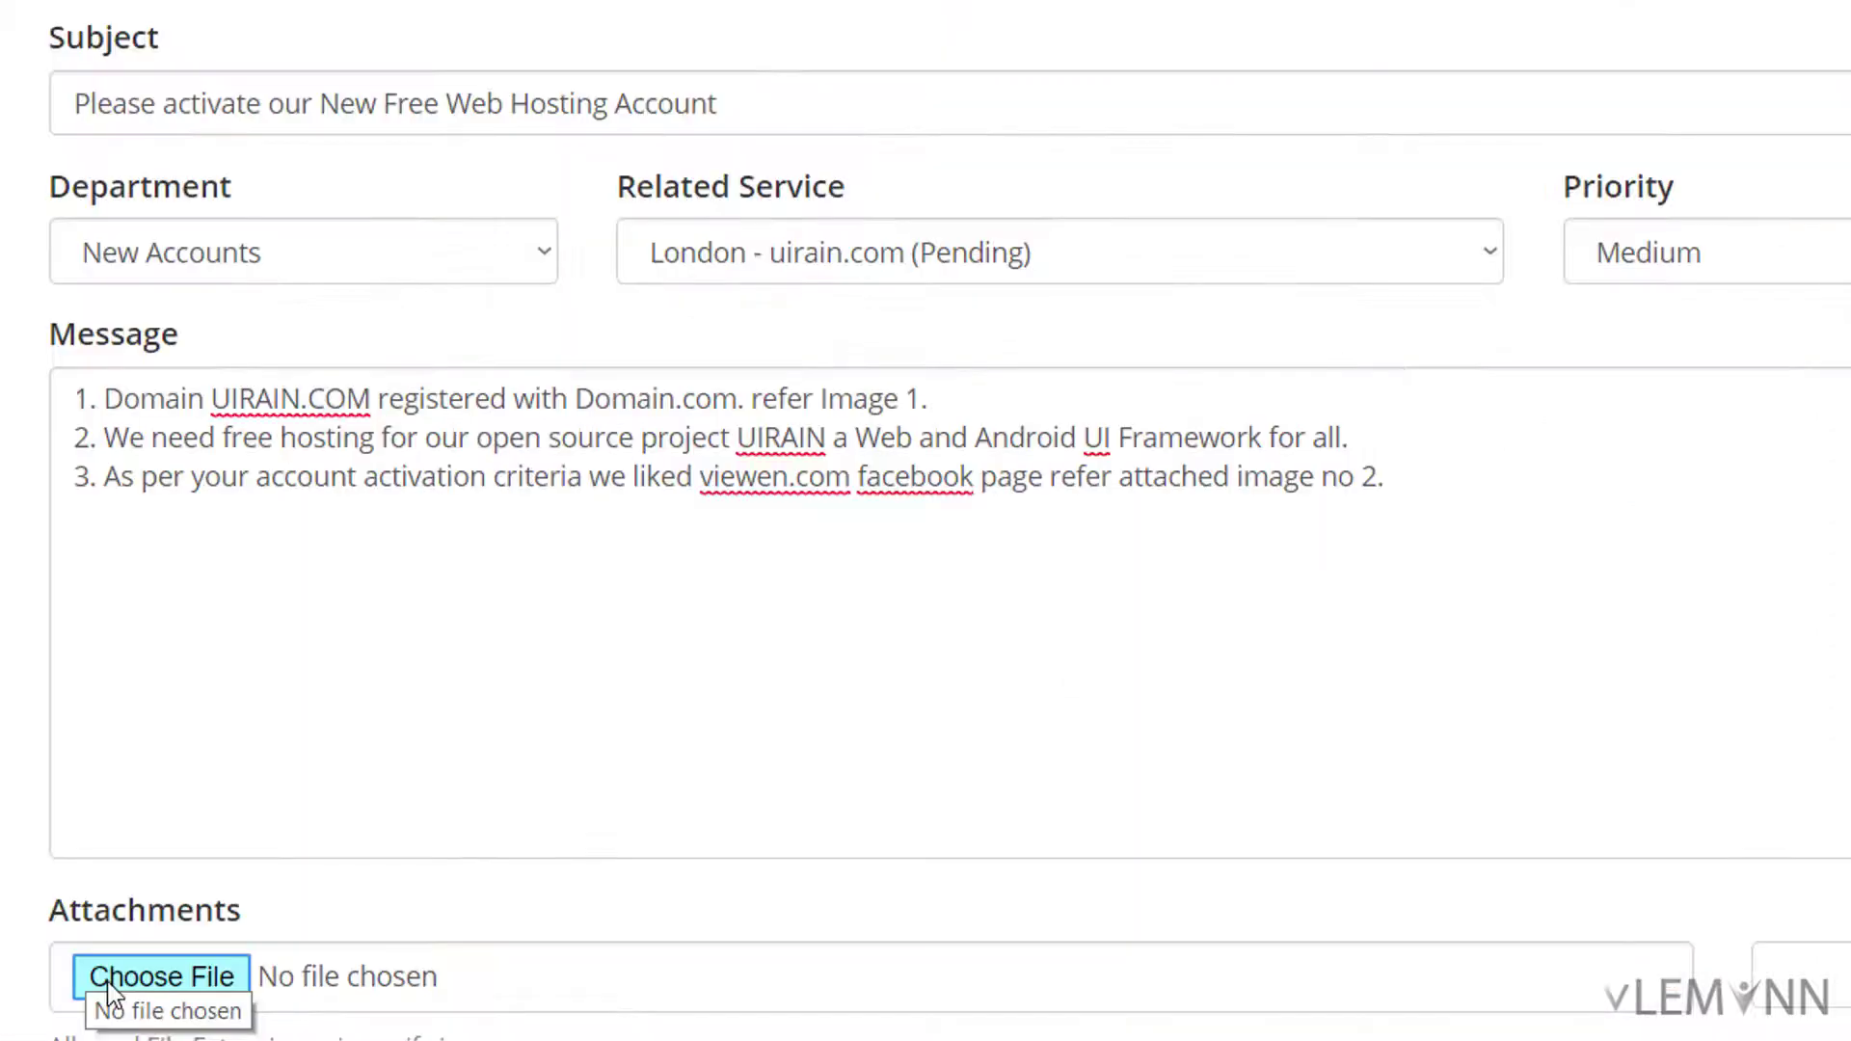
pyautogui.click(106, 982)
pyautogui.write('C:\\Users\\Mayank Sanghvi\\Desktop\\UIRAIN')
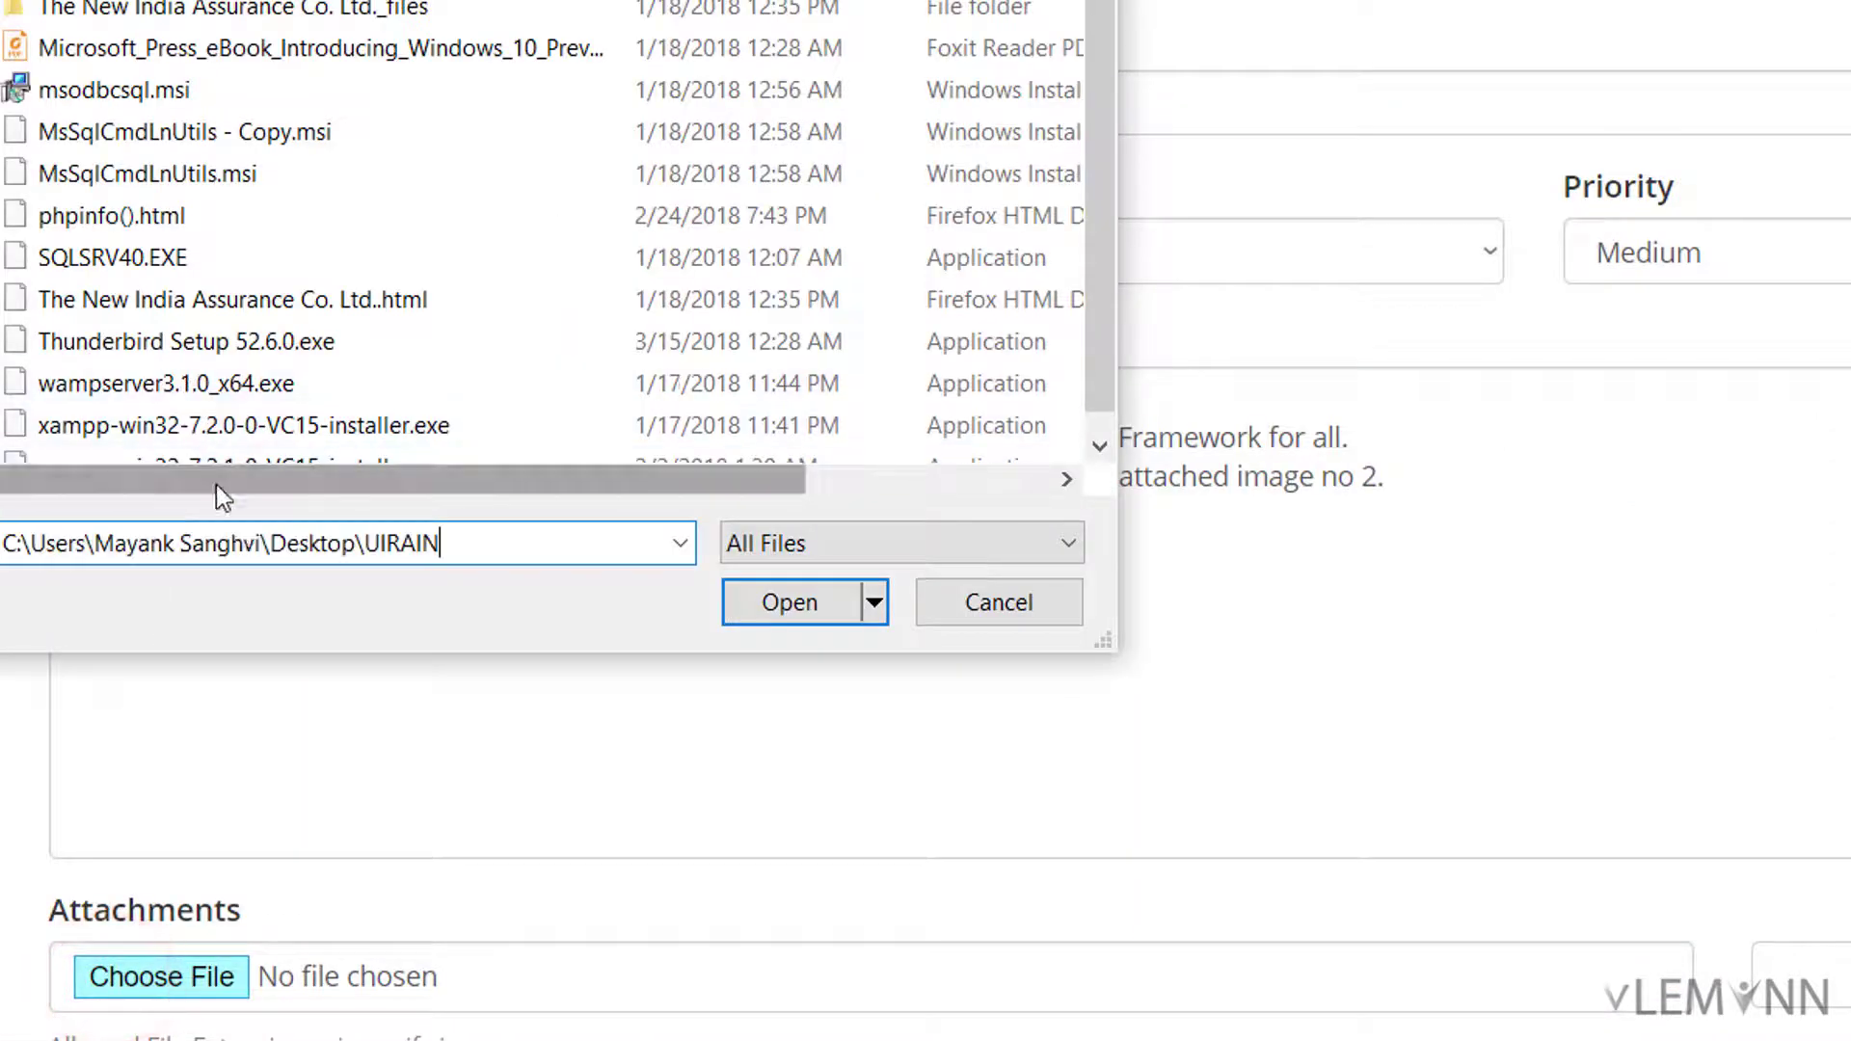
pyautogui.hotkey('ctrl', 'a')
pyautogui.press('Return')
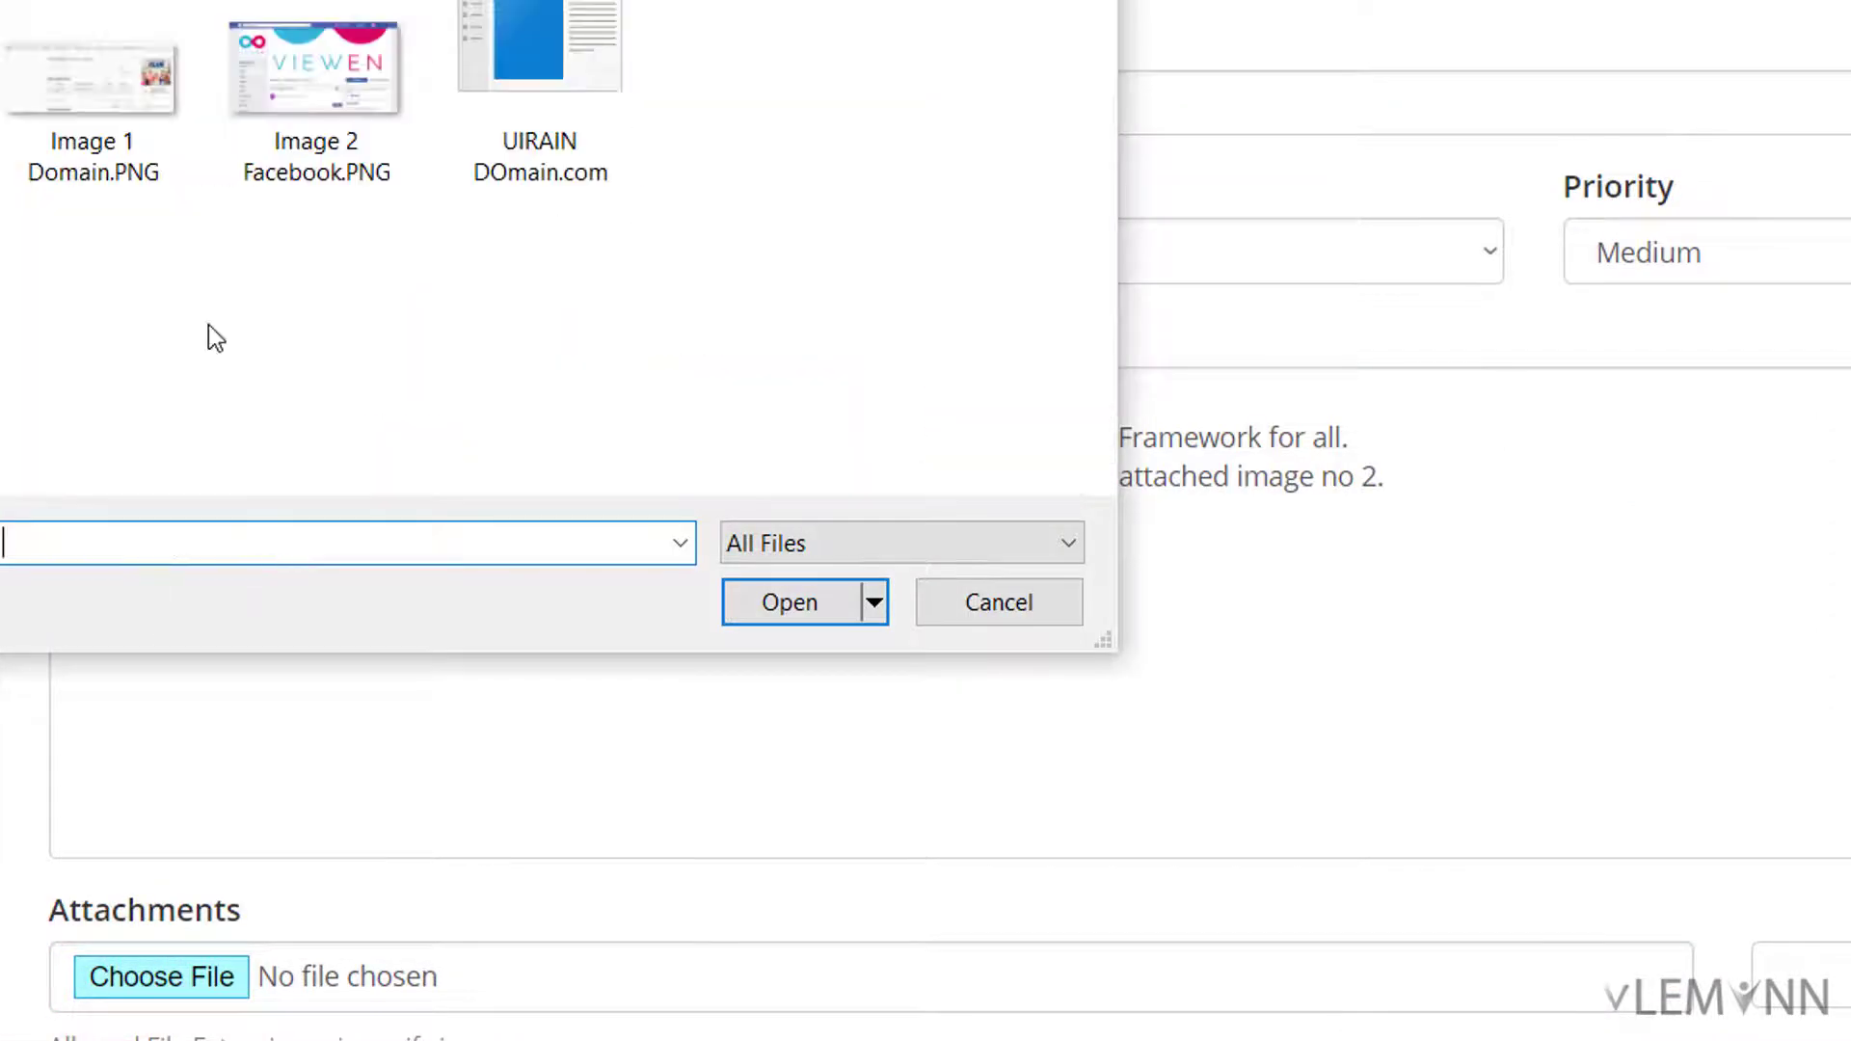
pyautogui.click(123, 179)
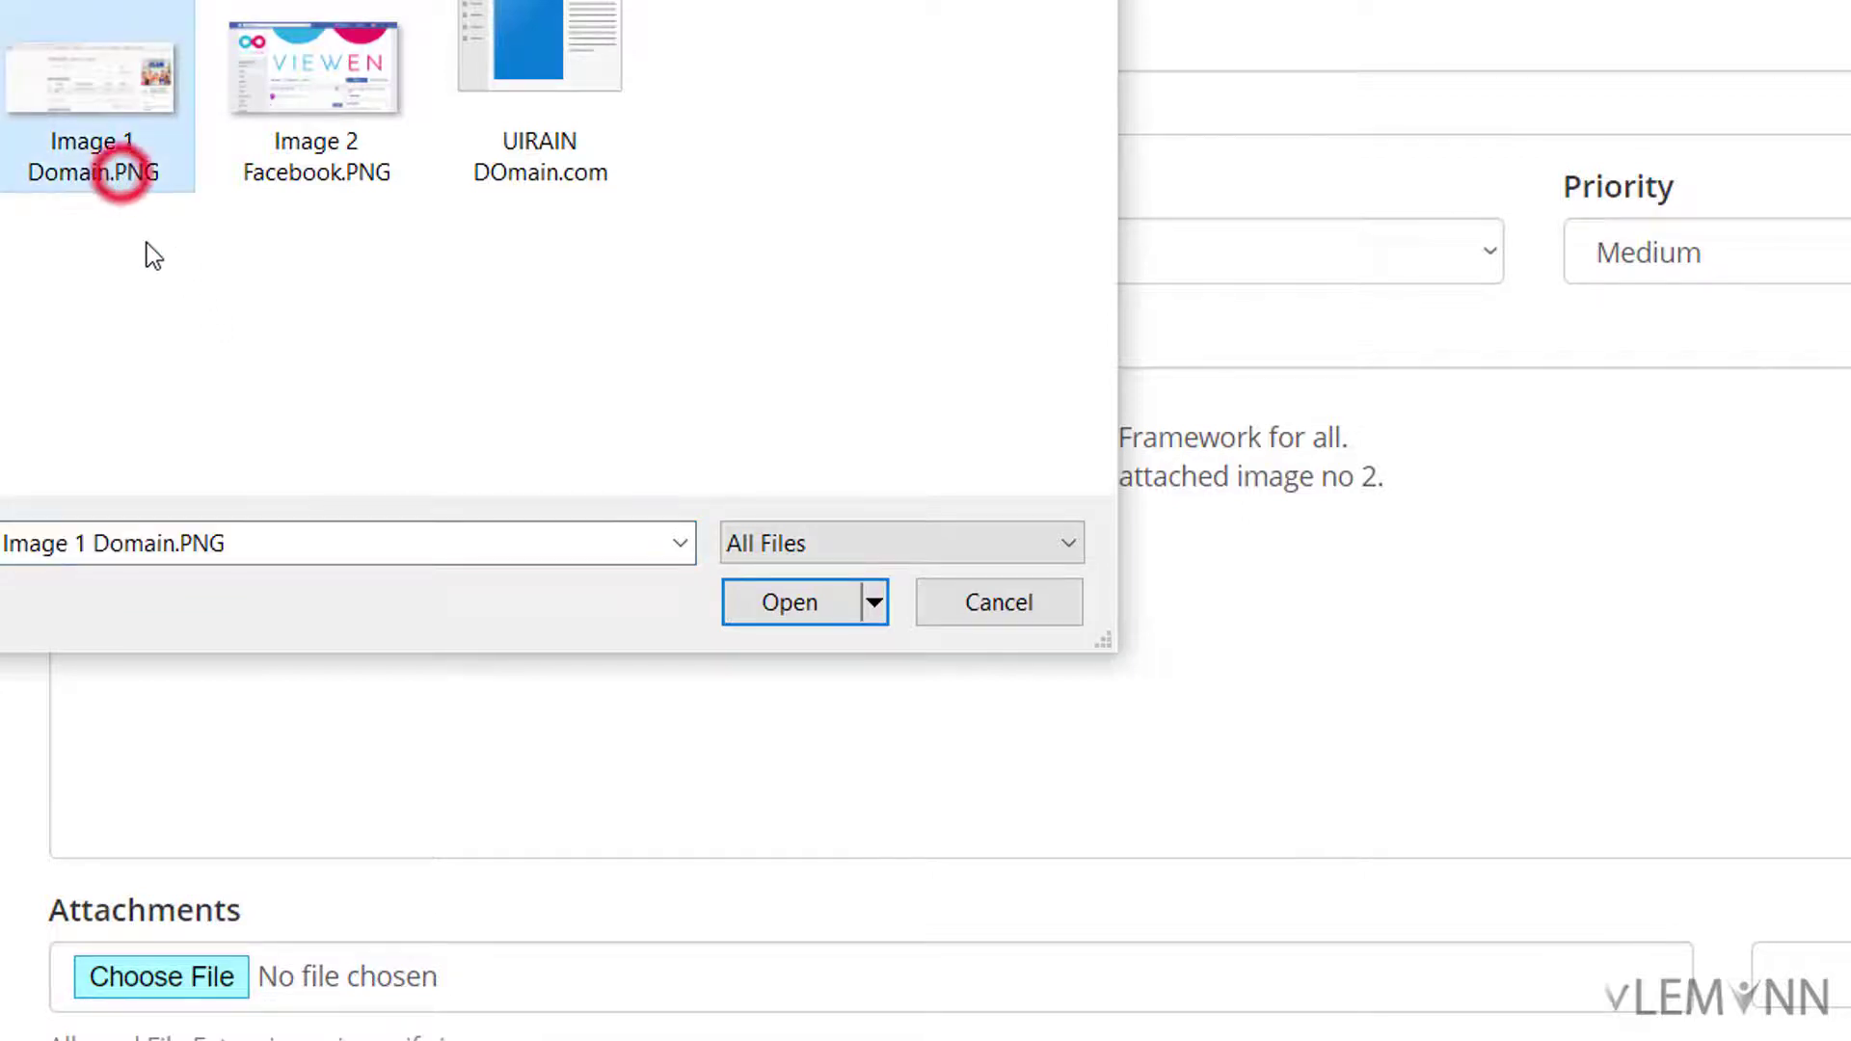
pyautogui.click(768, 618)
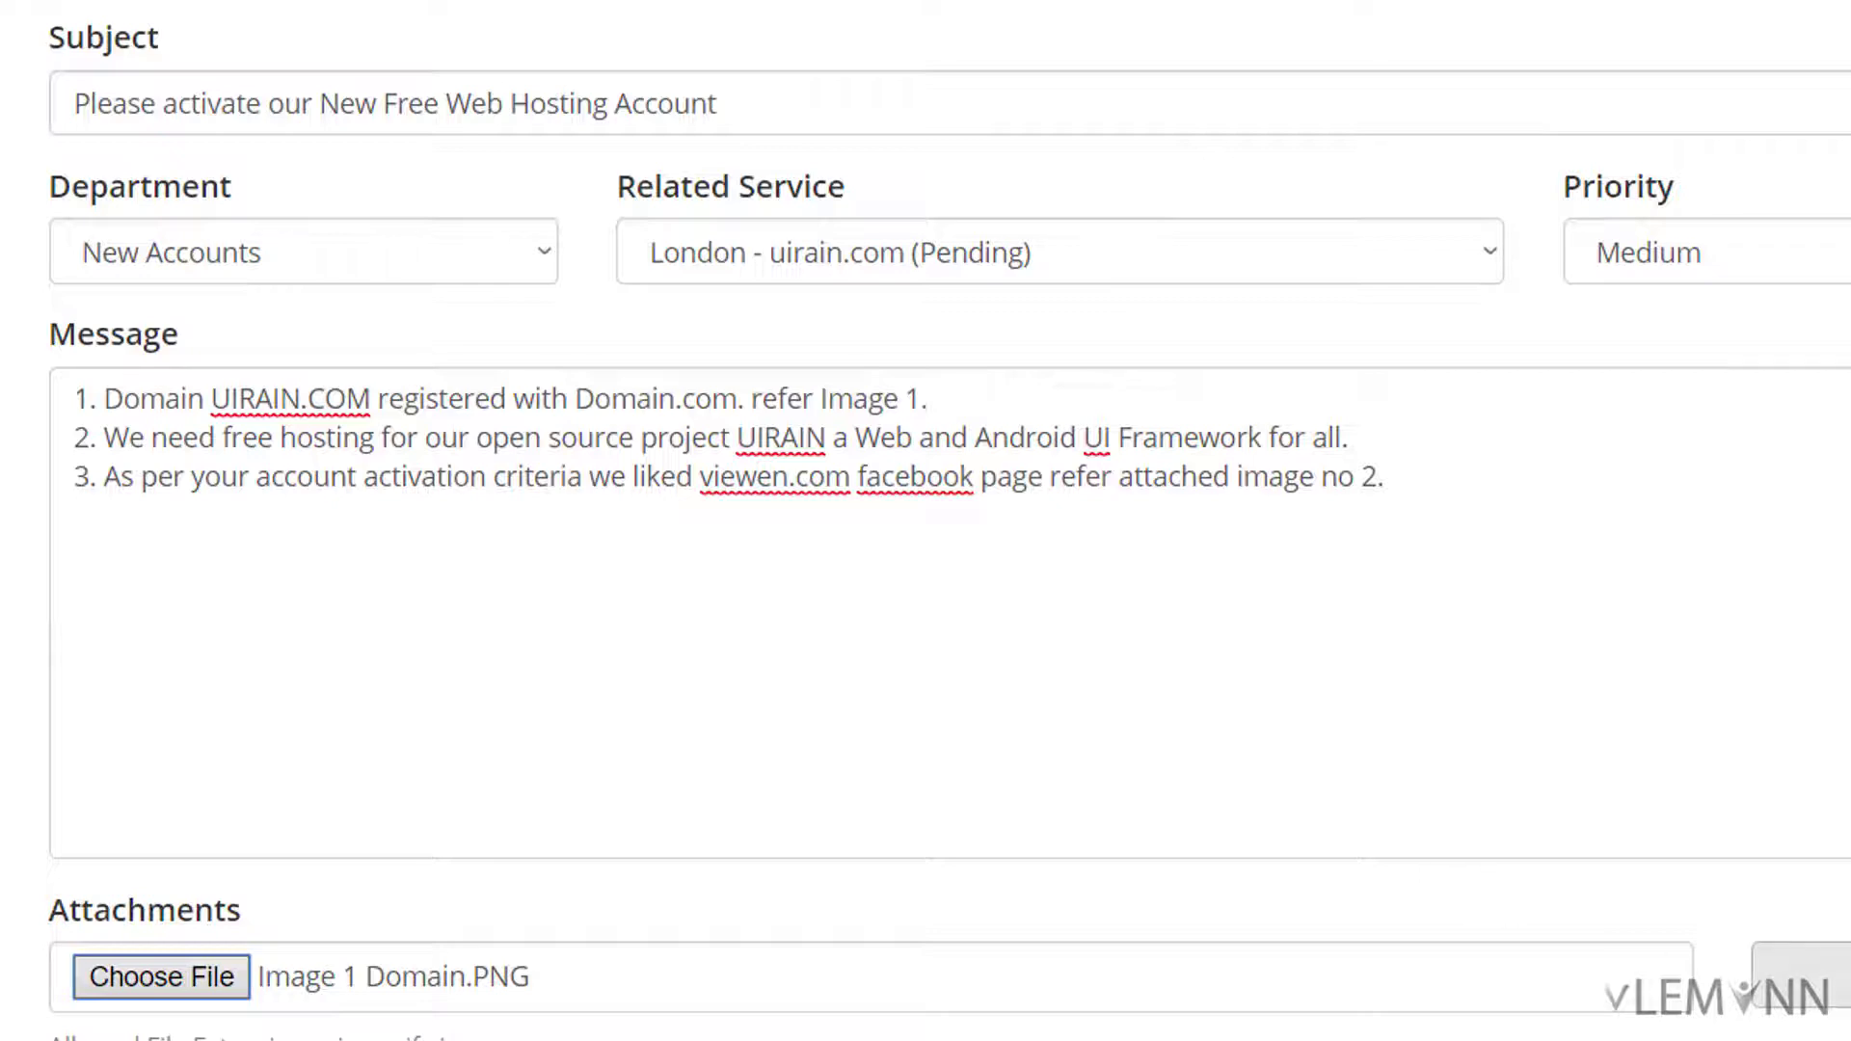
# Step: Add a second attachment, Image 2 Facebook.PNG
pyautogui.click(1813, 974)
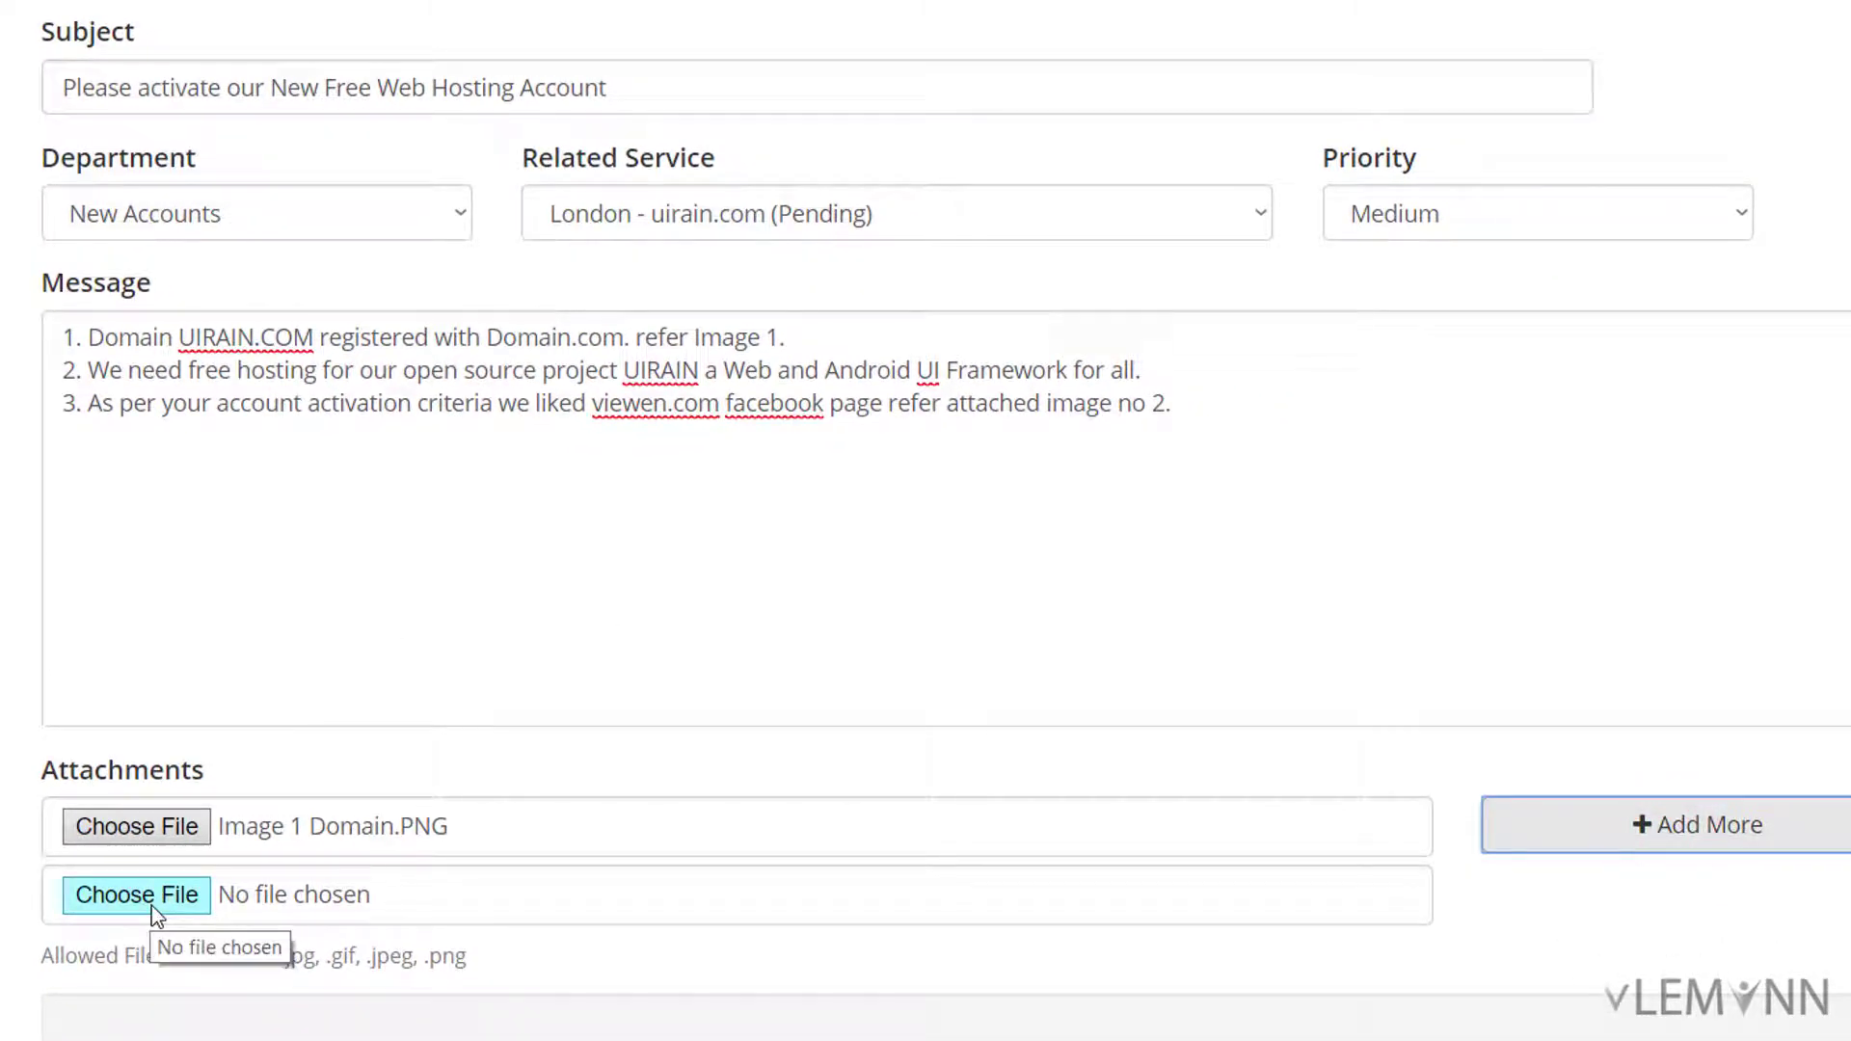
pyautogui.click(136, 894)
pyautogui.click(247, 95)
pyautogui.doubleClick(247, 95)
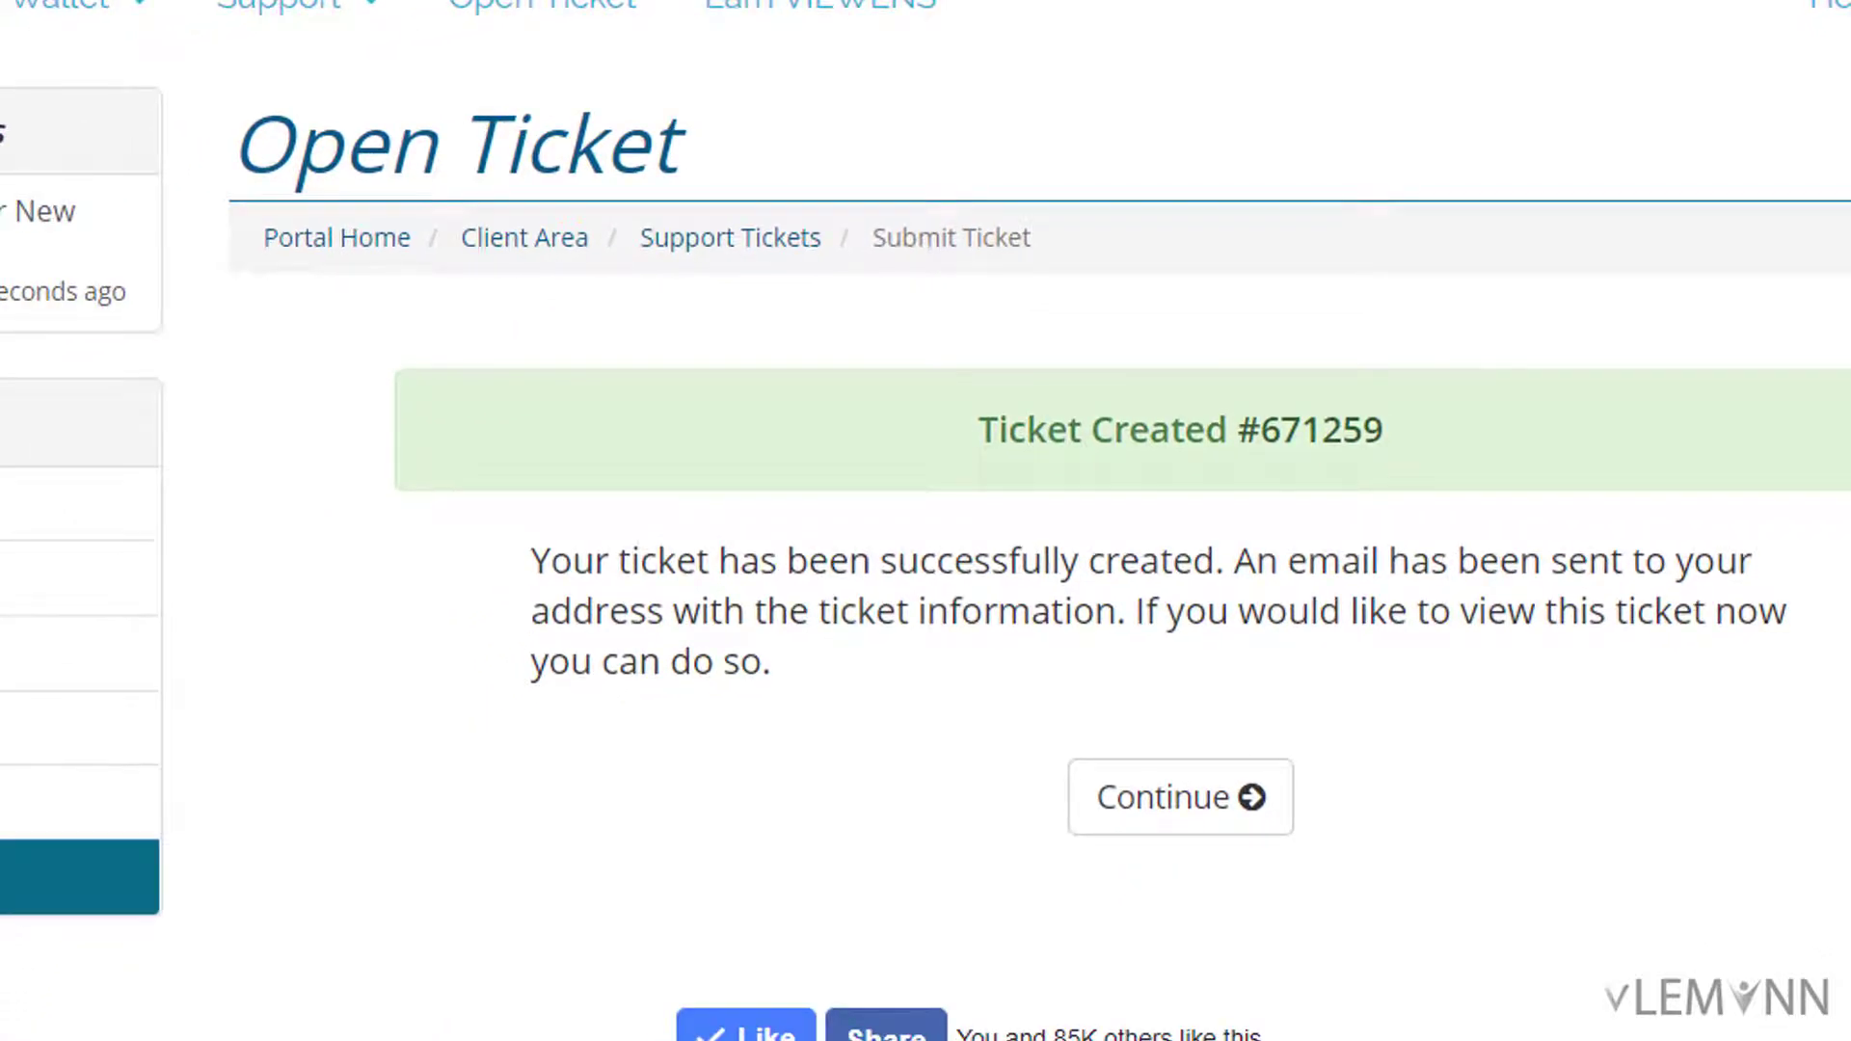
# Step: In Gmail, read Viewen's ticket-opened confirmation and the membership-approved reply
pyautogui.hotkey('alt', 'Tab')
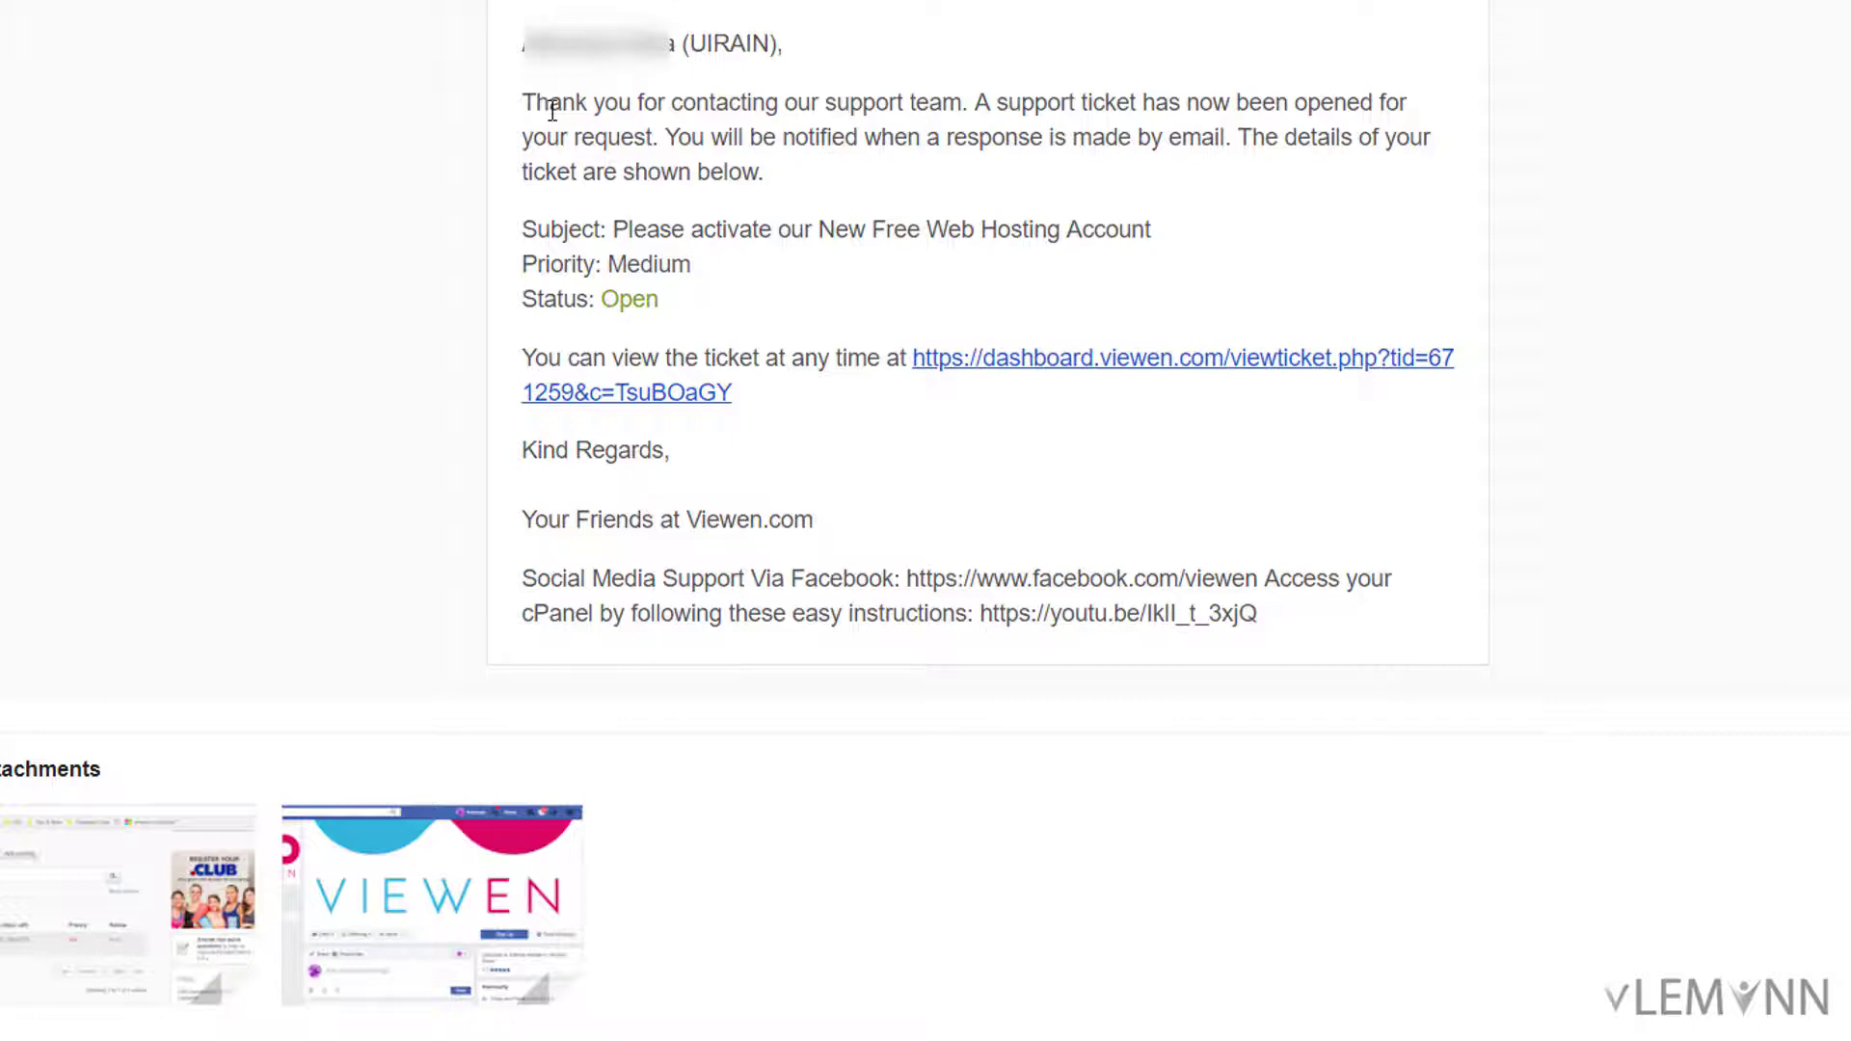
pyautogui.moveTo(22, 901)
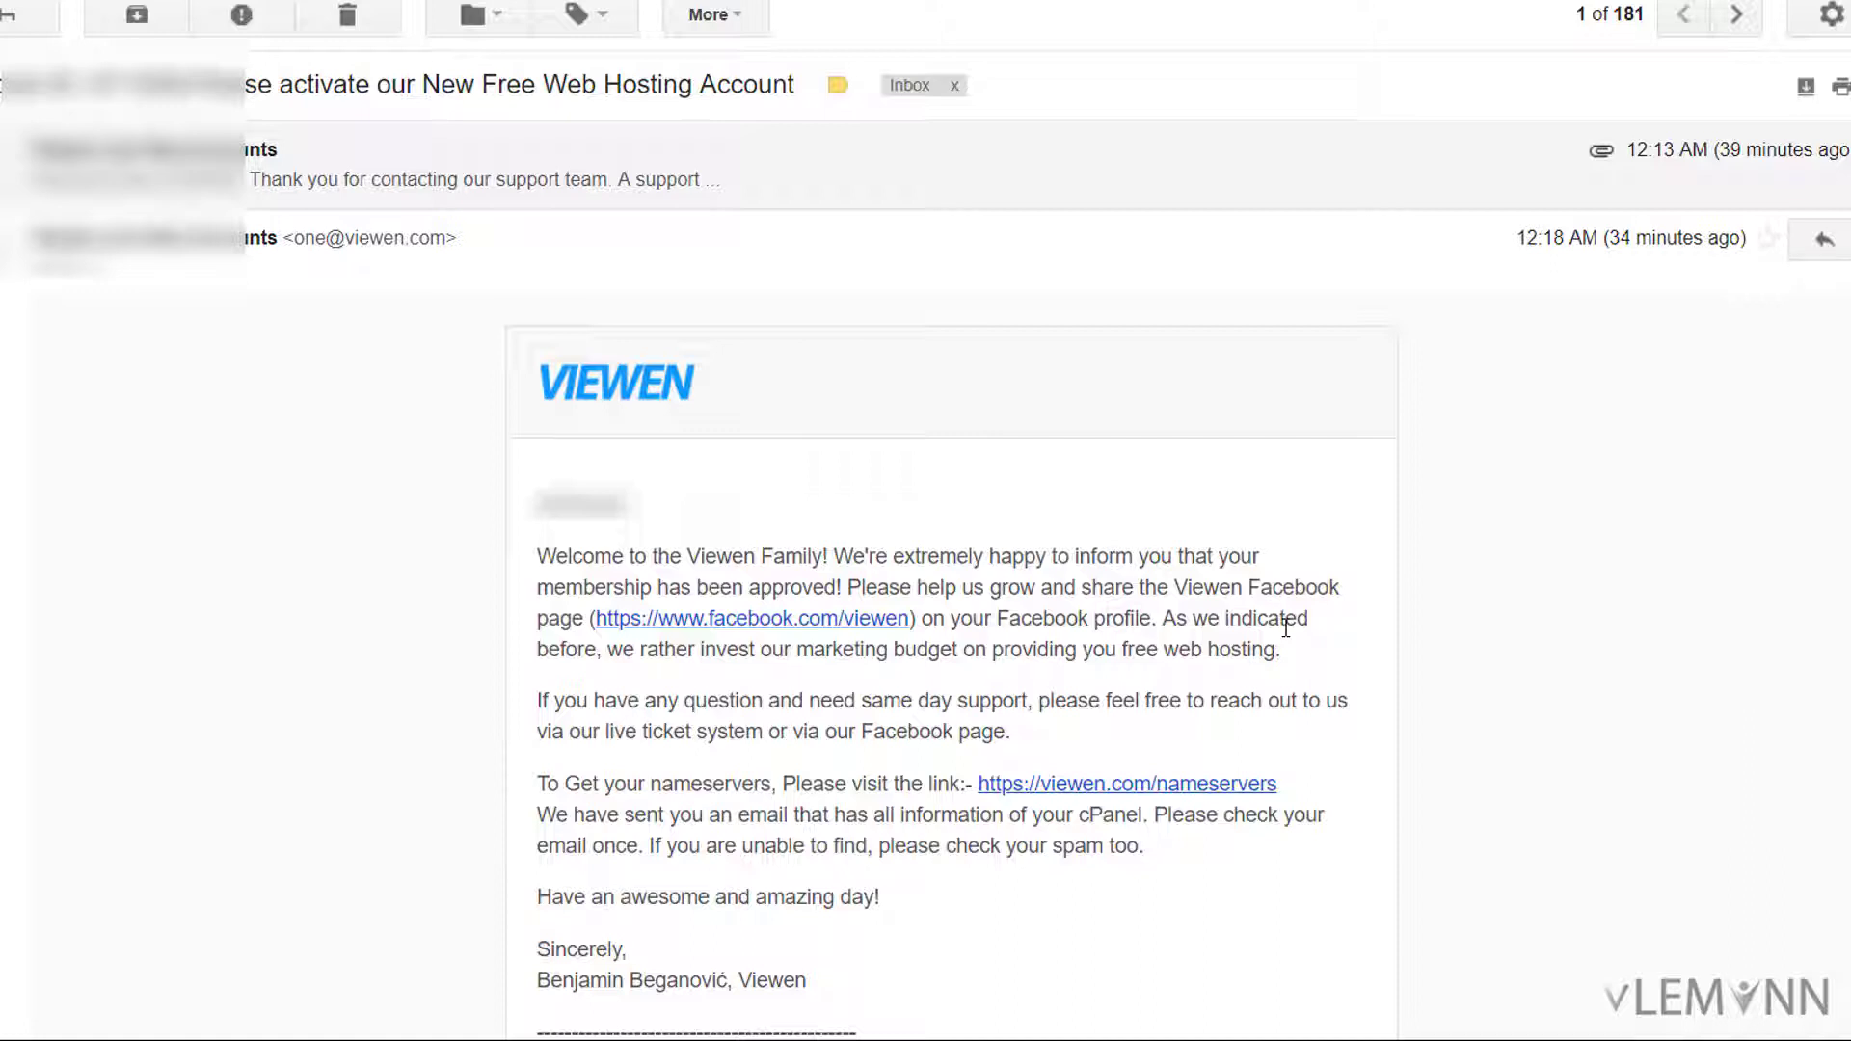
pyautogui.scroll(-3, 620, 733)
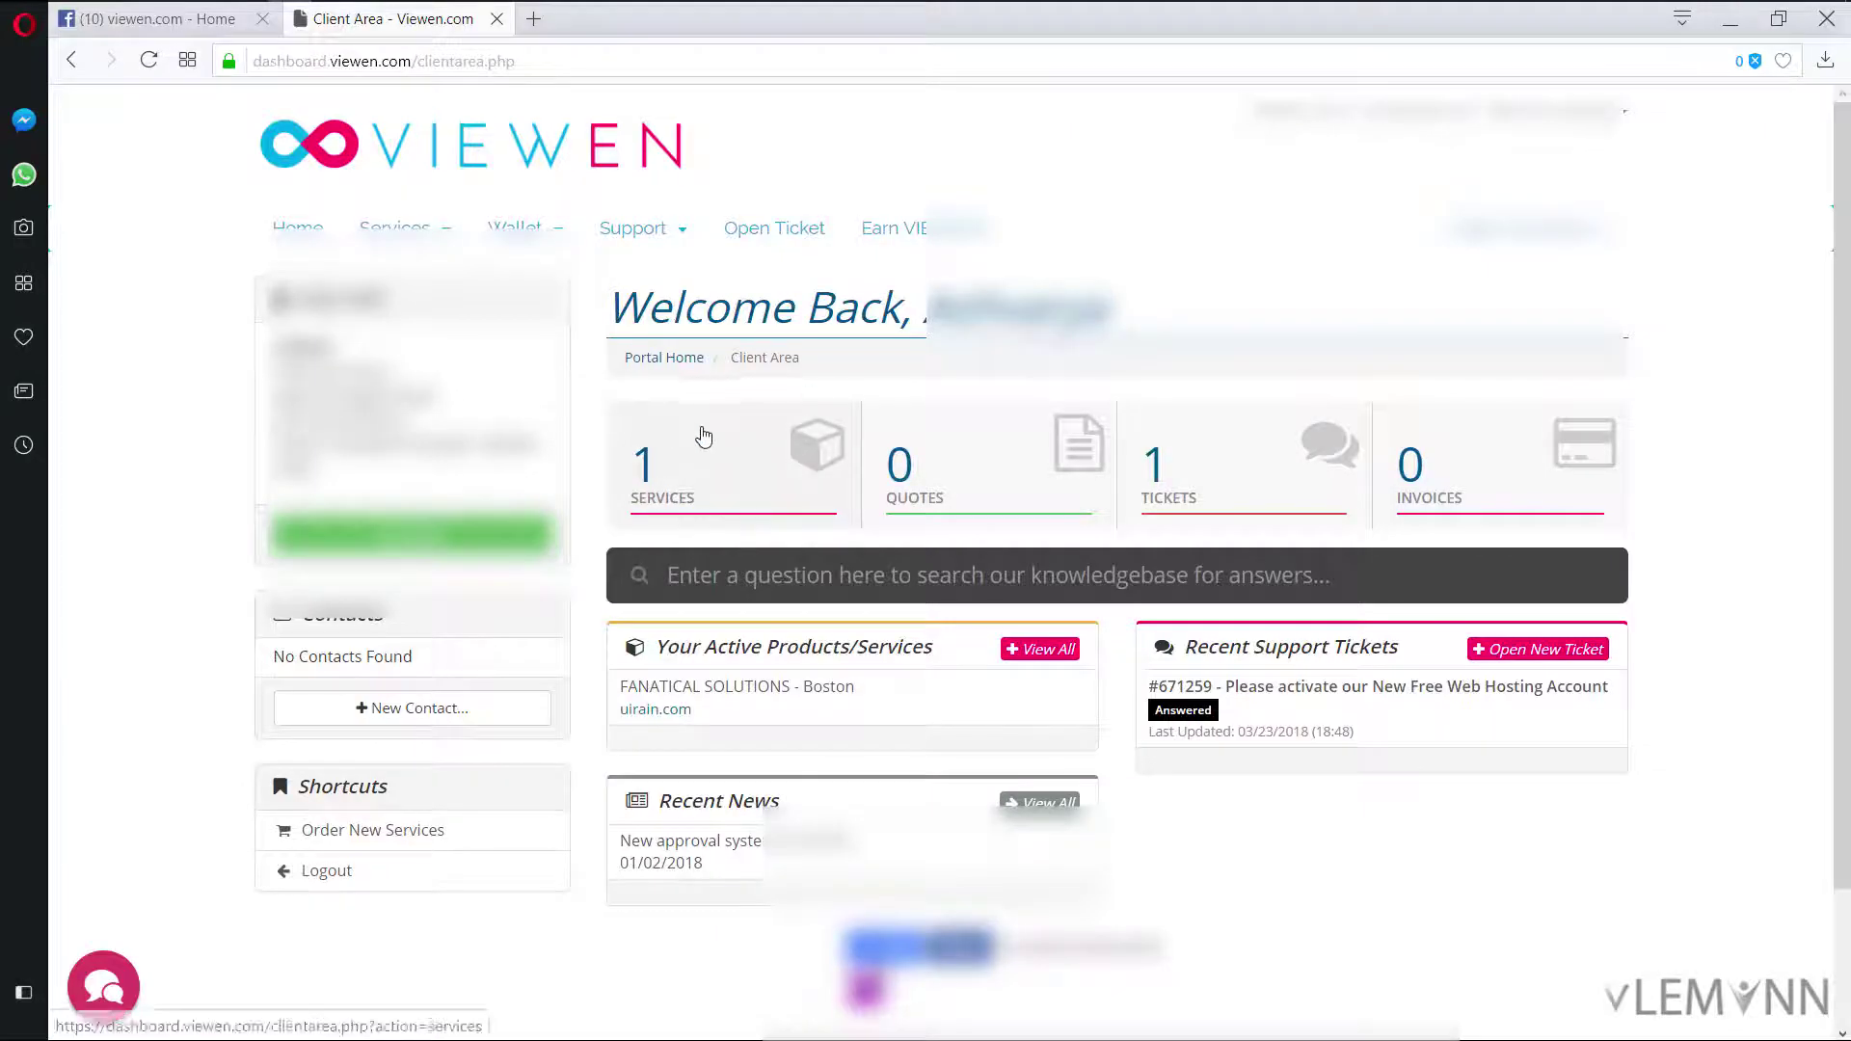
# Step: Check uirain.com is active under Services, then select Boston nameserver boston1.viewen.com
pyautogui.scroll(-1, 704, 431)
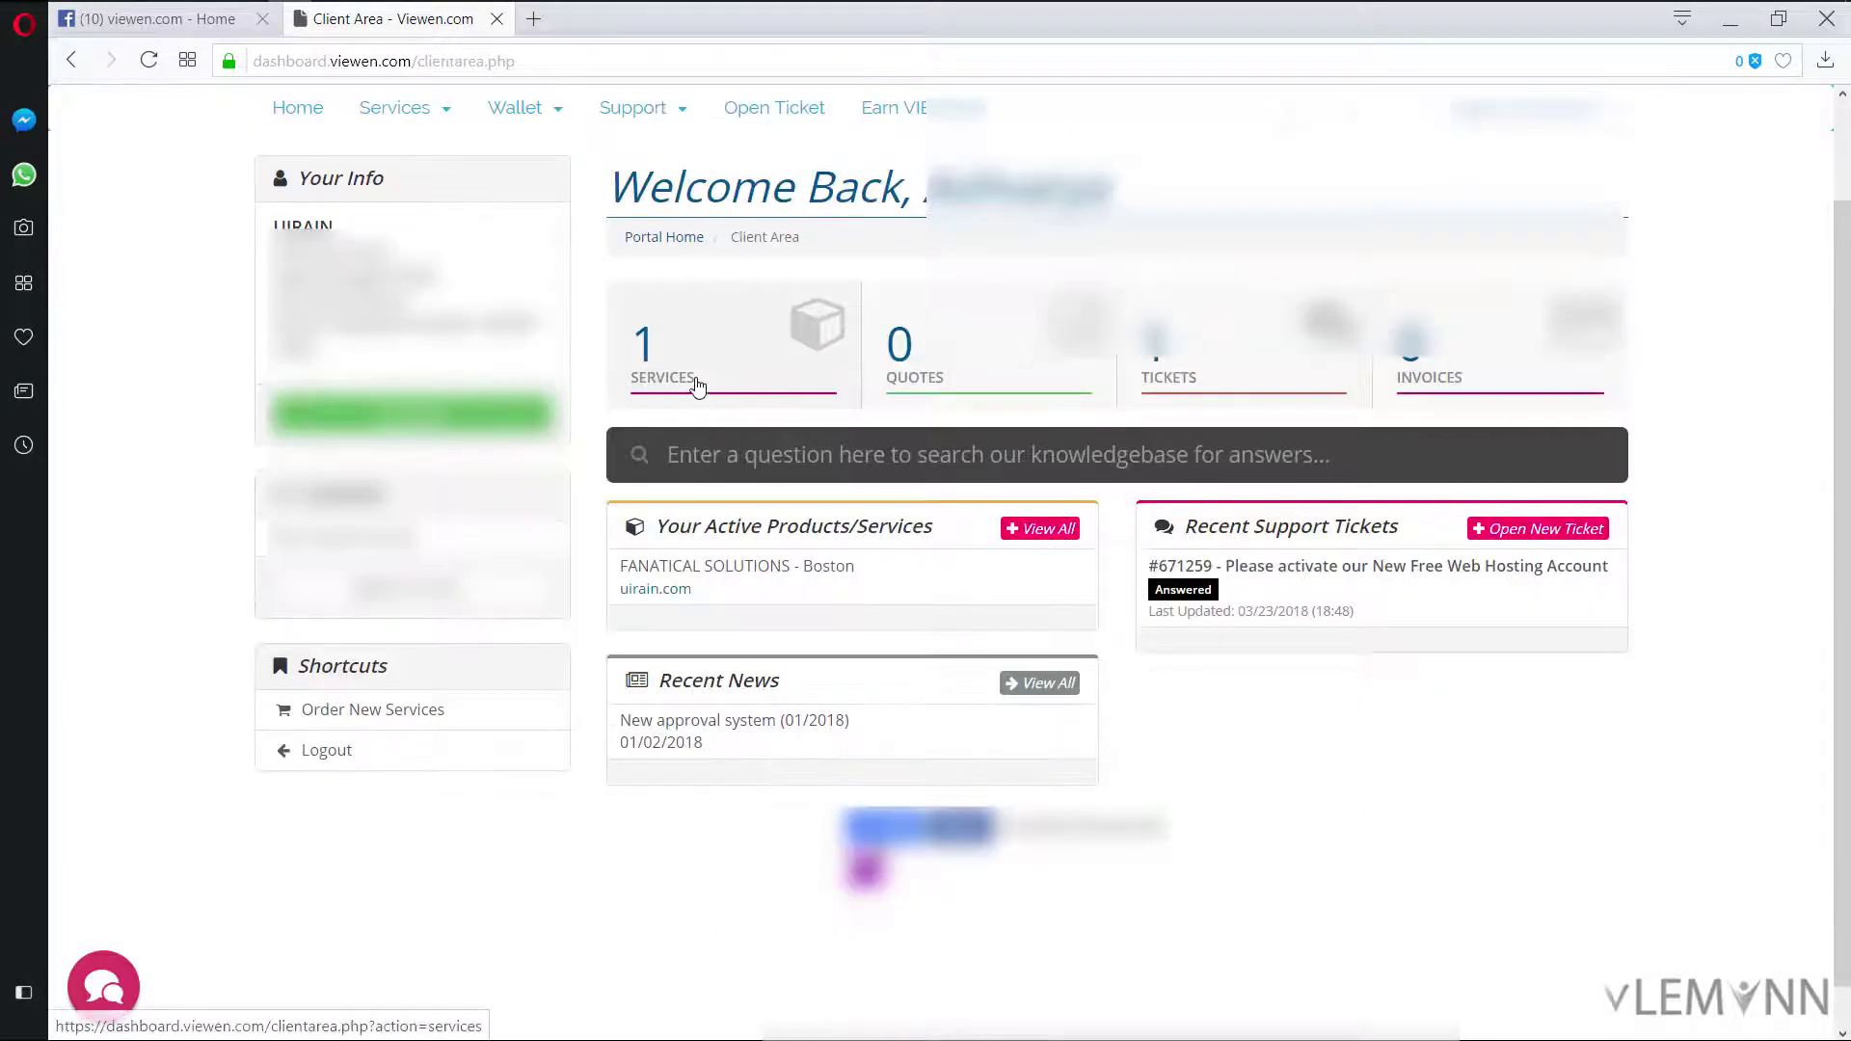
pyautogui.click(696, 382)
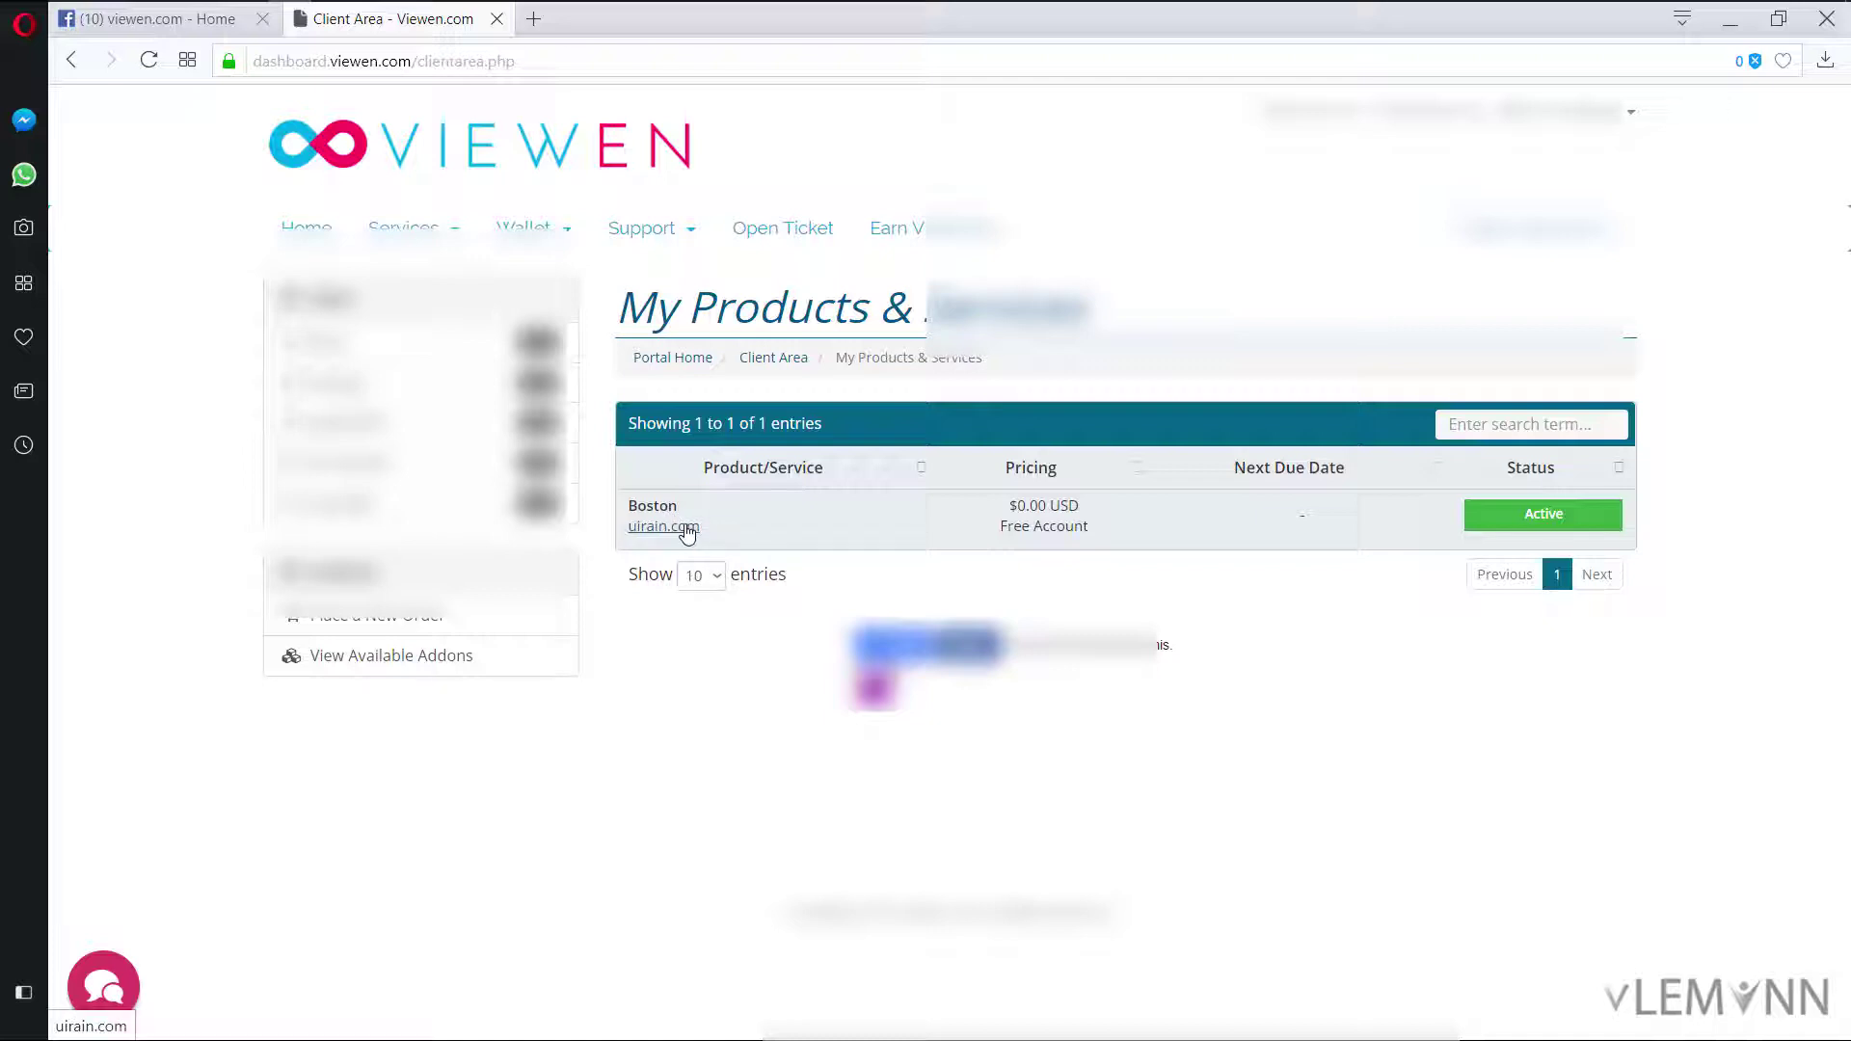
pyautogui.hotkey('alt', 'Tab')
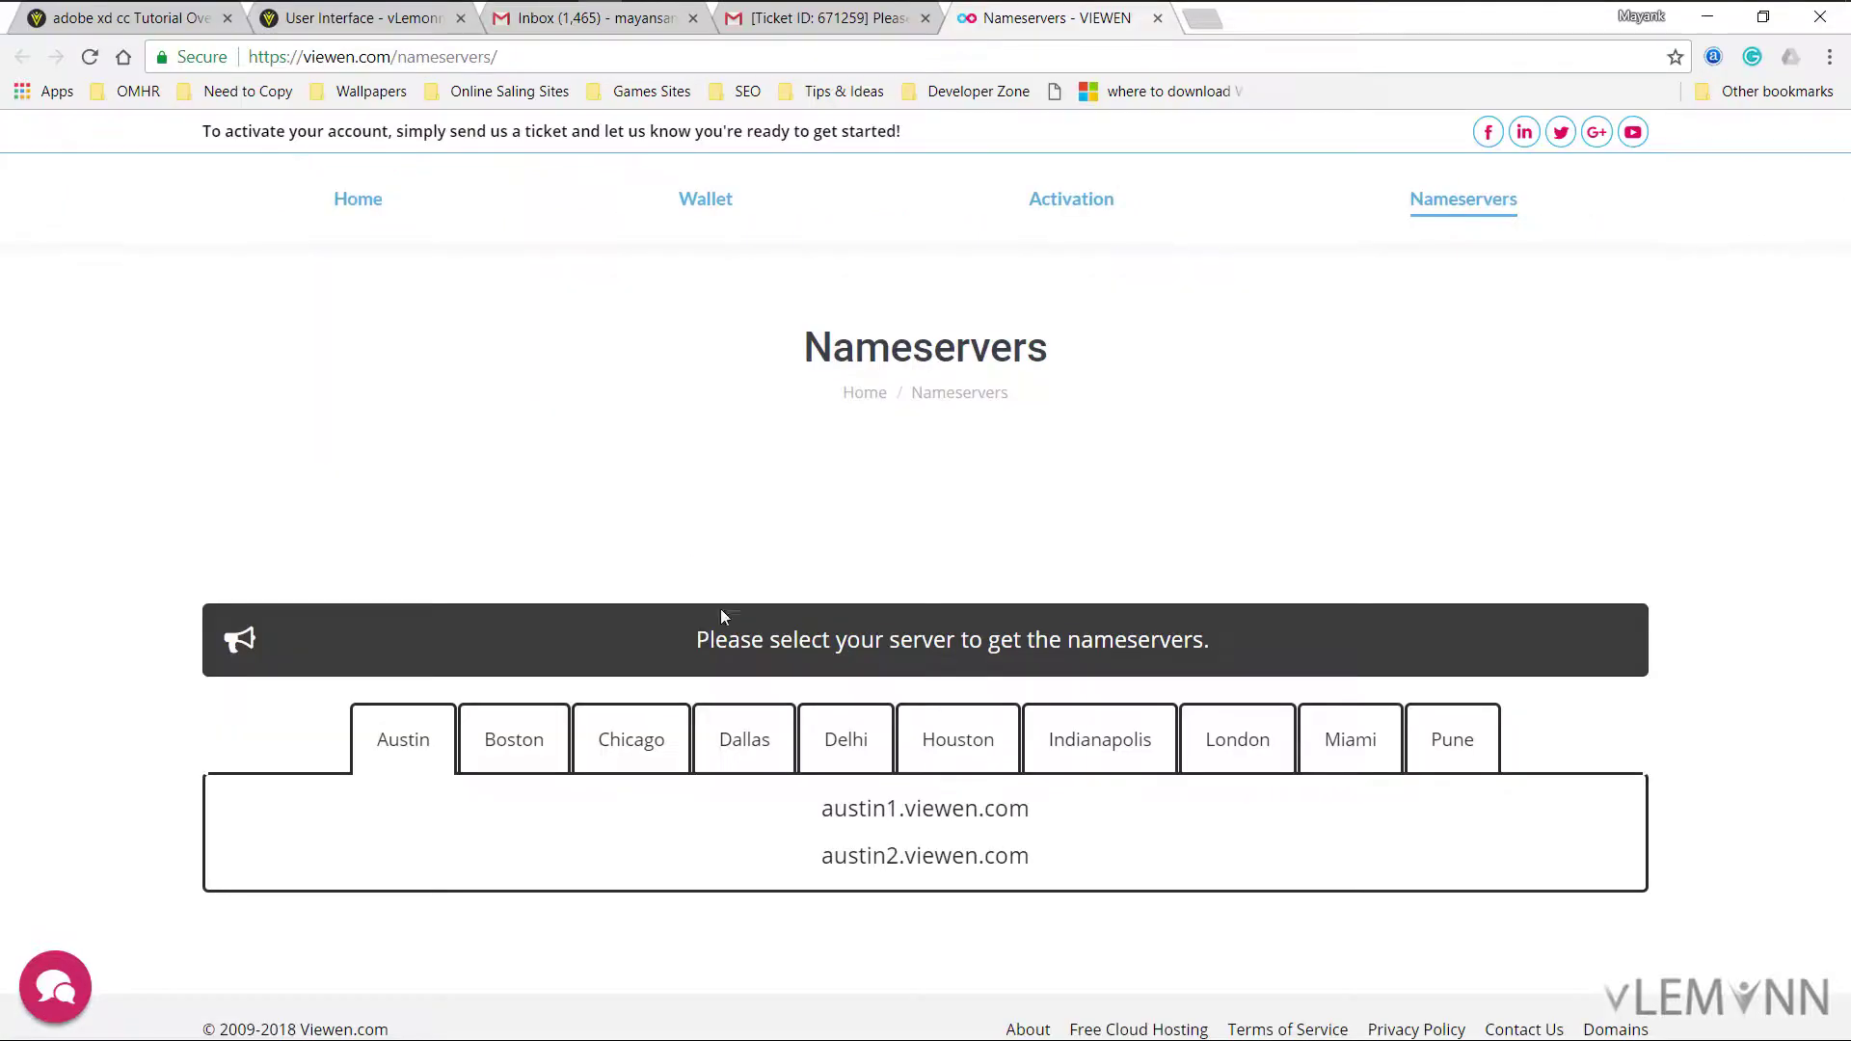
pyautogui.click(516, 738)
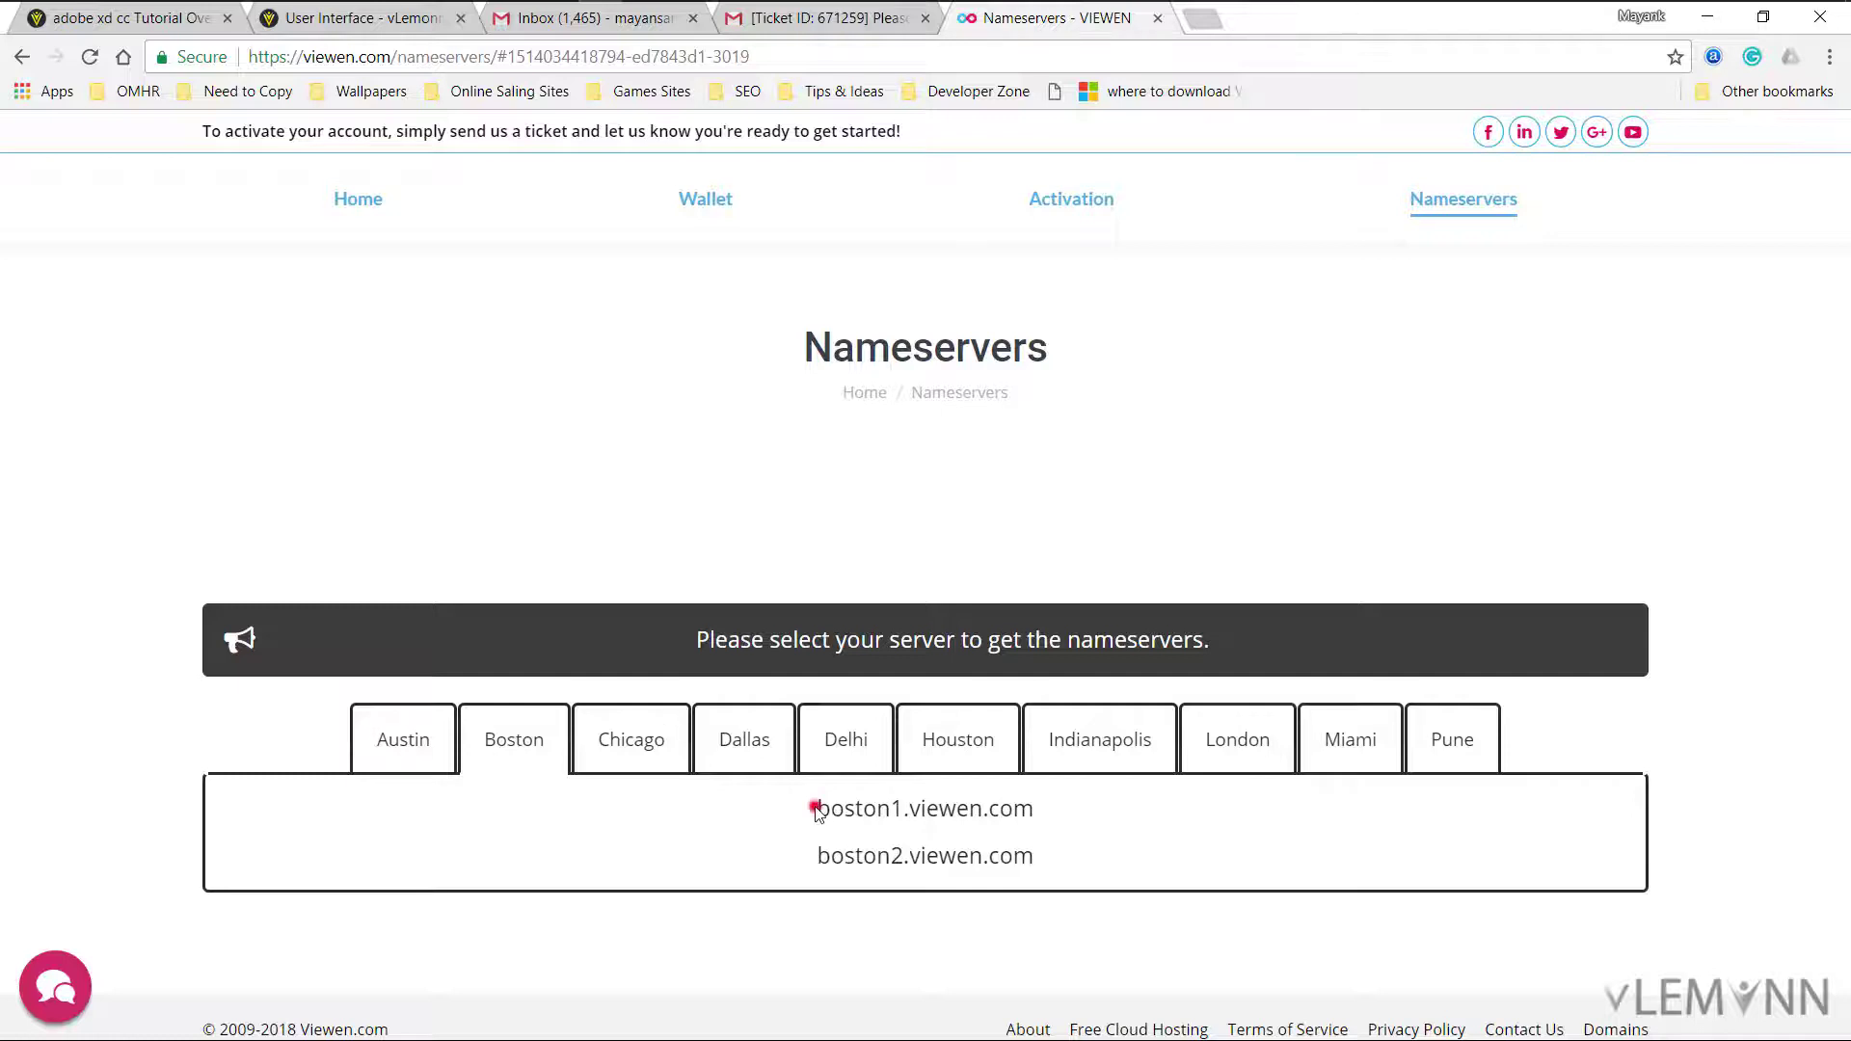
pyautogui.moveTo(820, 808); pyautogui.dragTo(1028, 815)
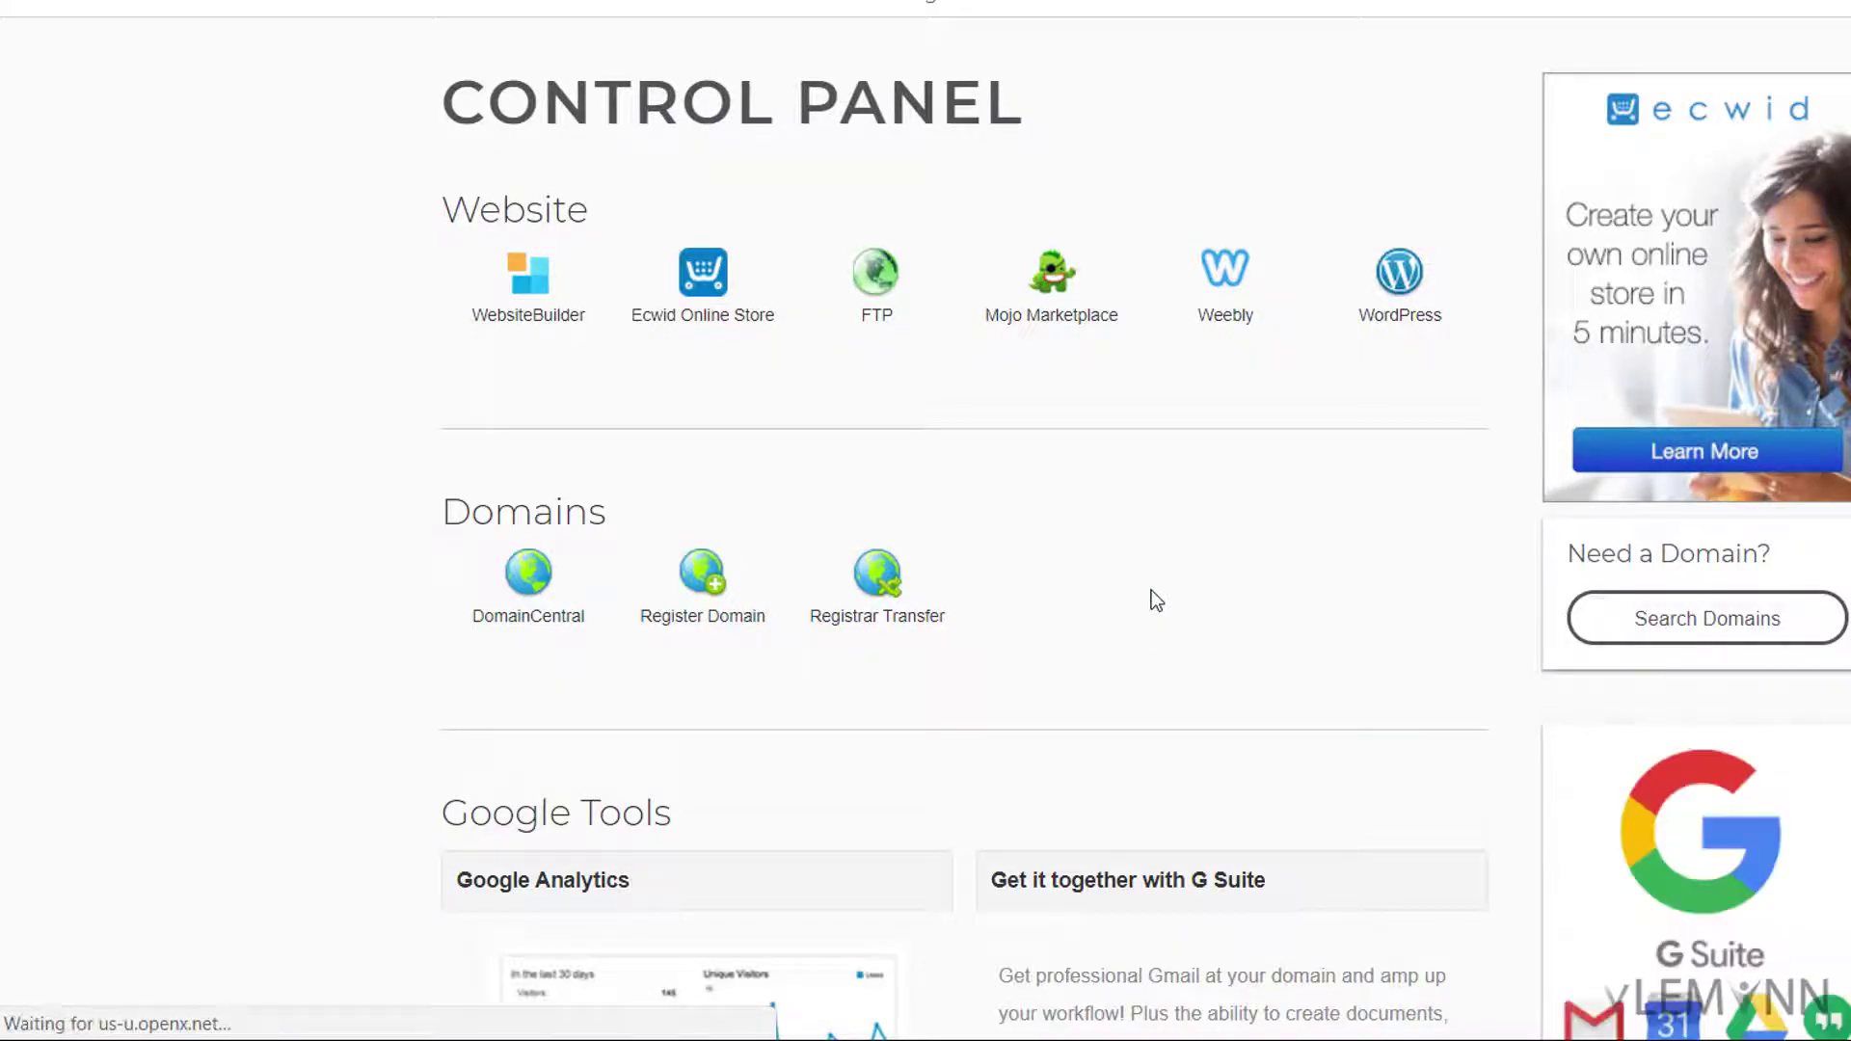
# Step: Open the nameserver settings for uirain.com in Domain.com's domain management
pyautogui.scroll(-2, 865, 718)
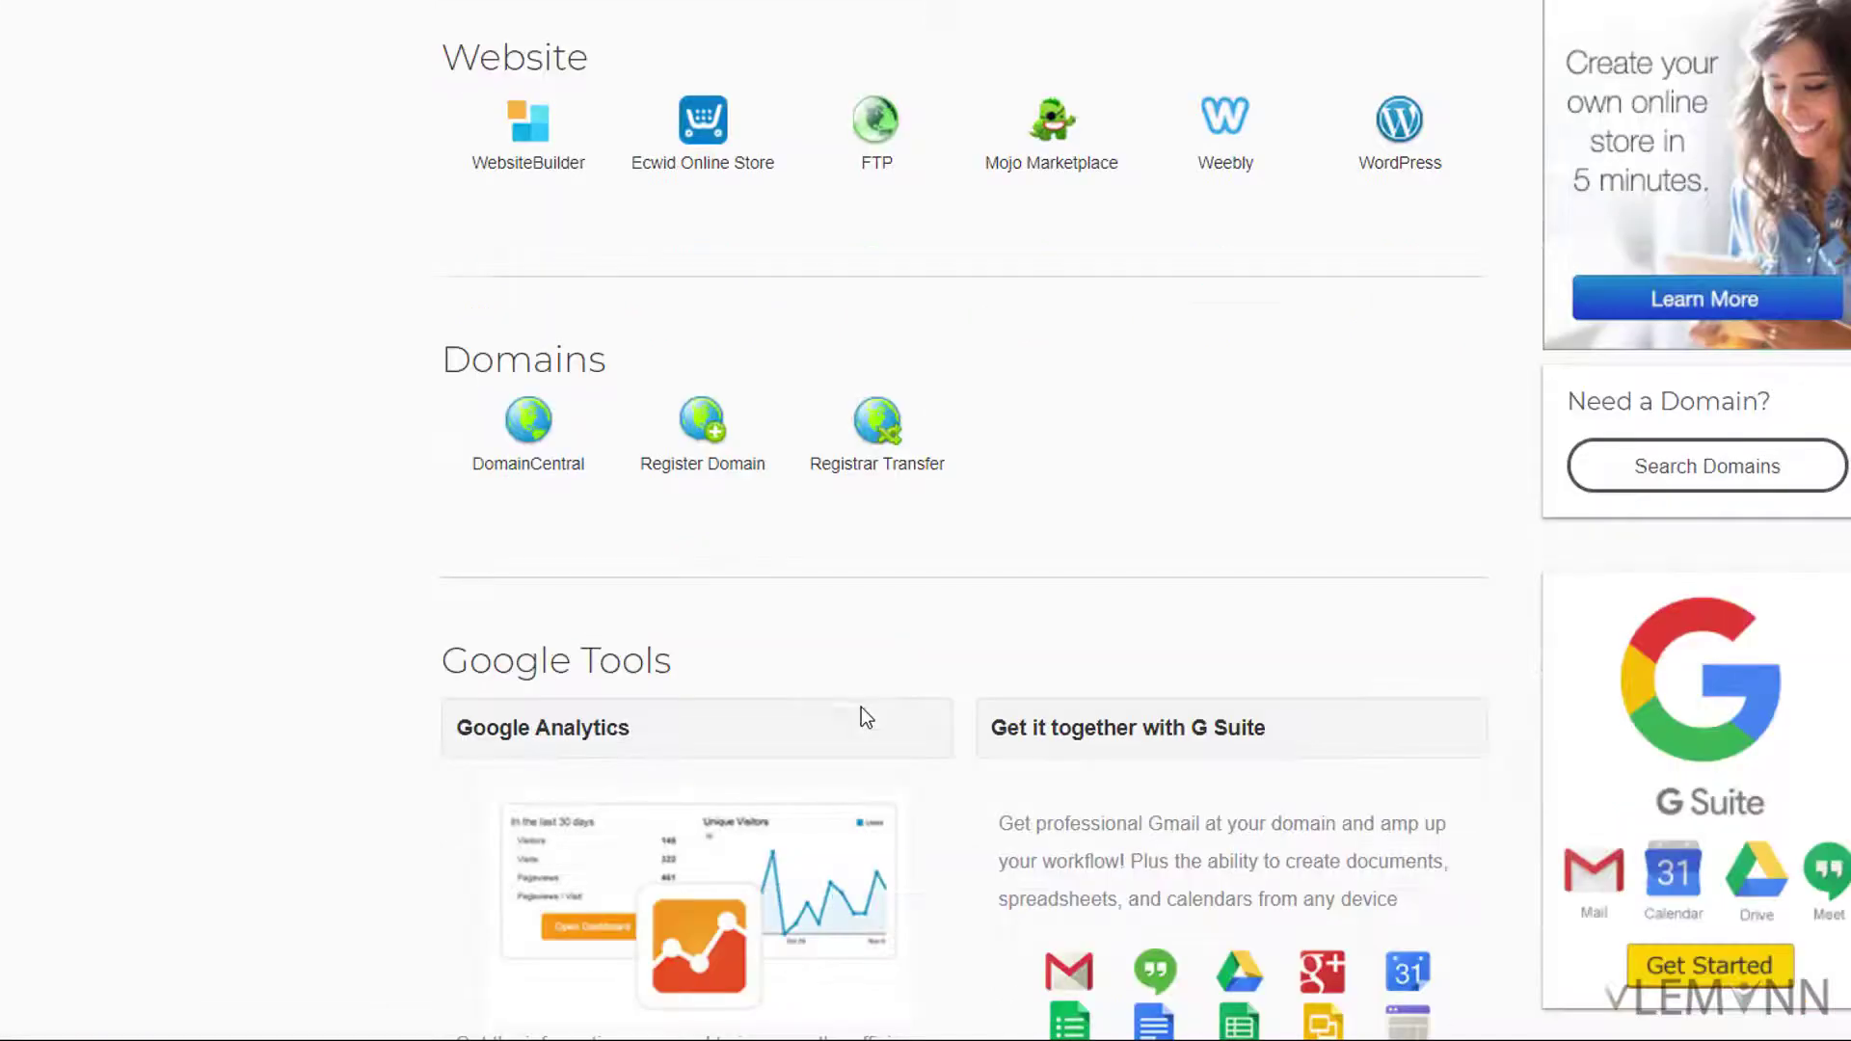
pyautogui.click(548, 476)
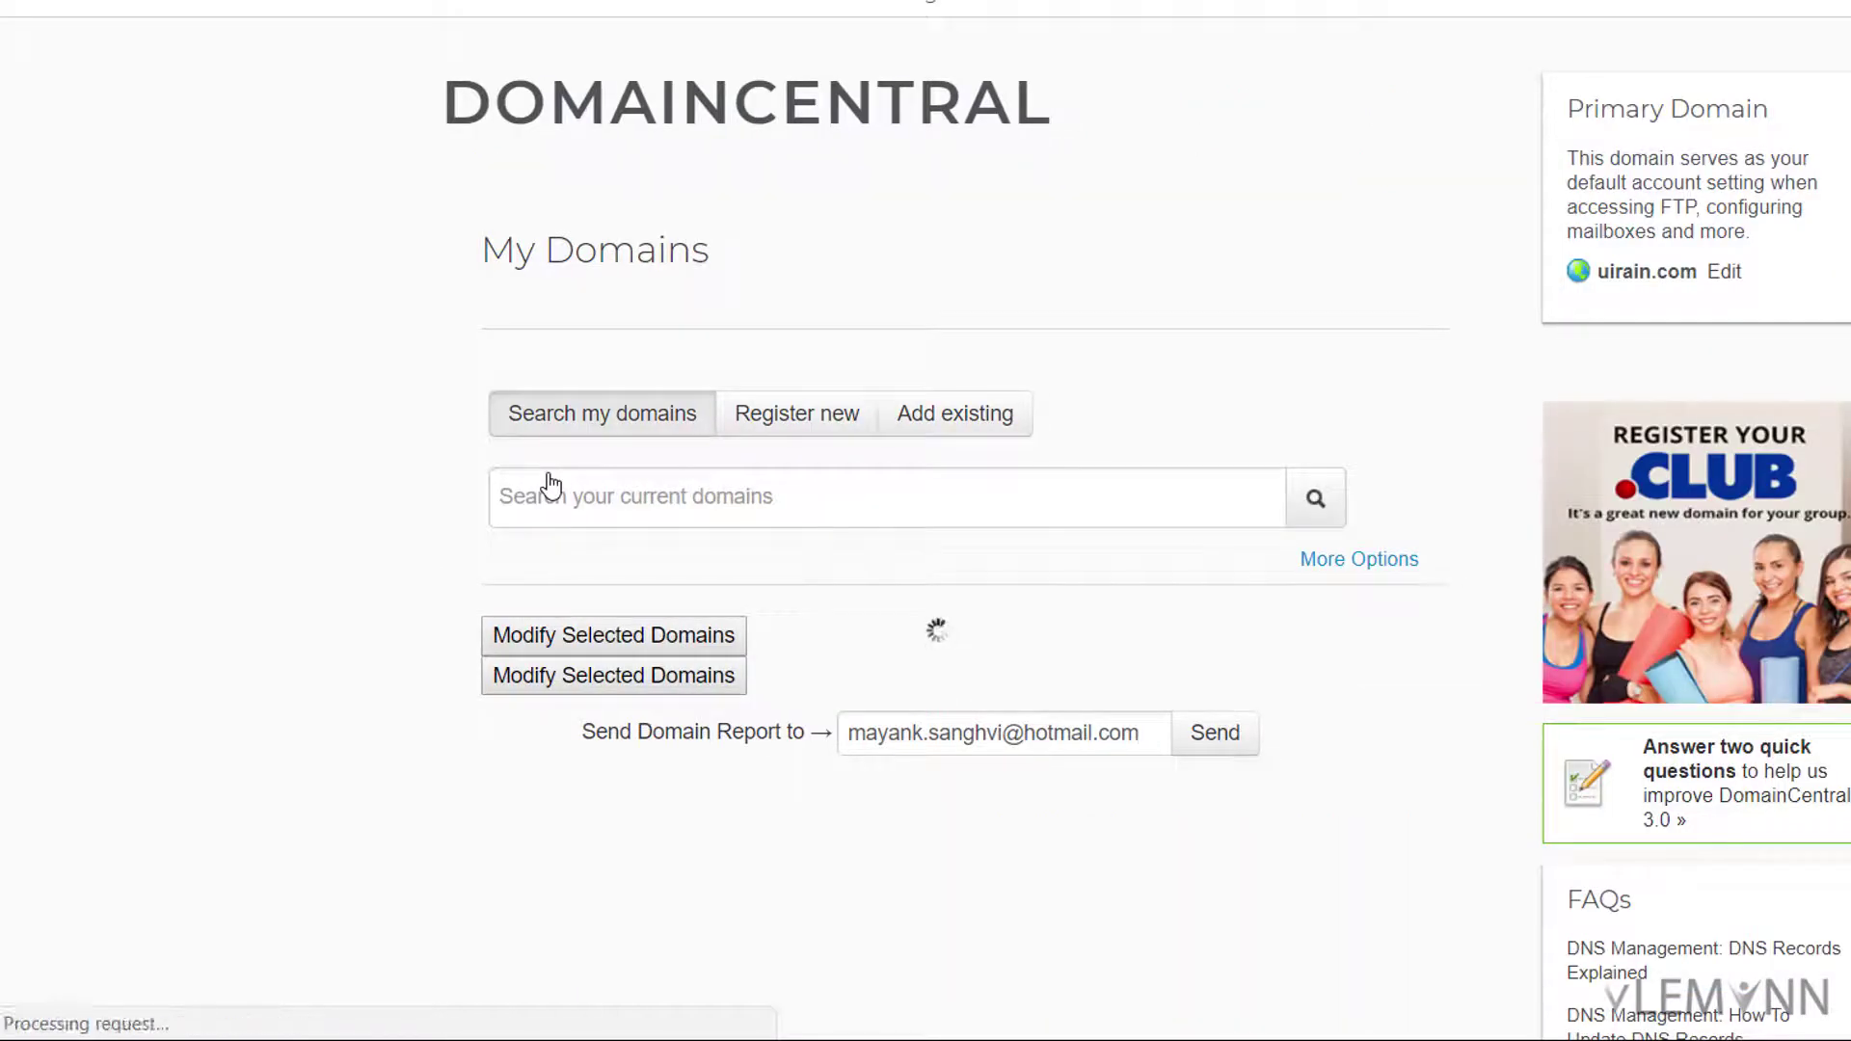
pyautogui.scroll(-3, 550, 485)
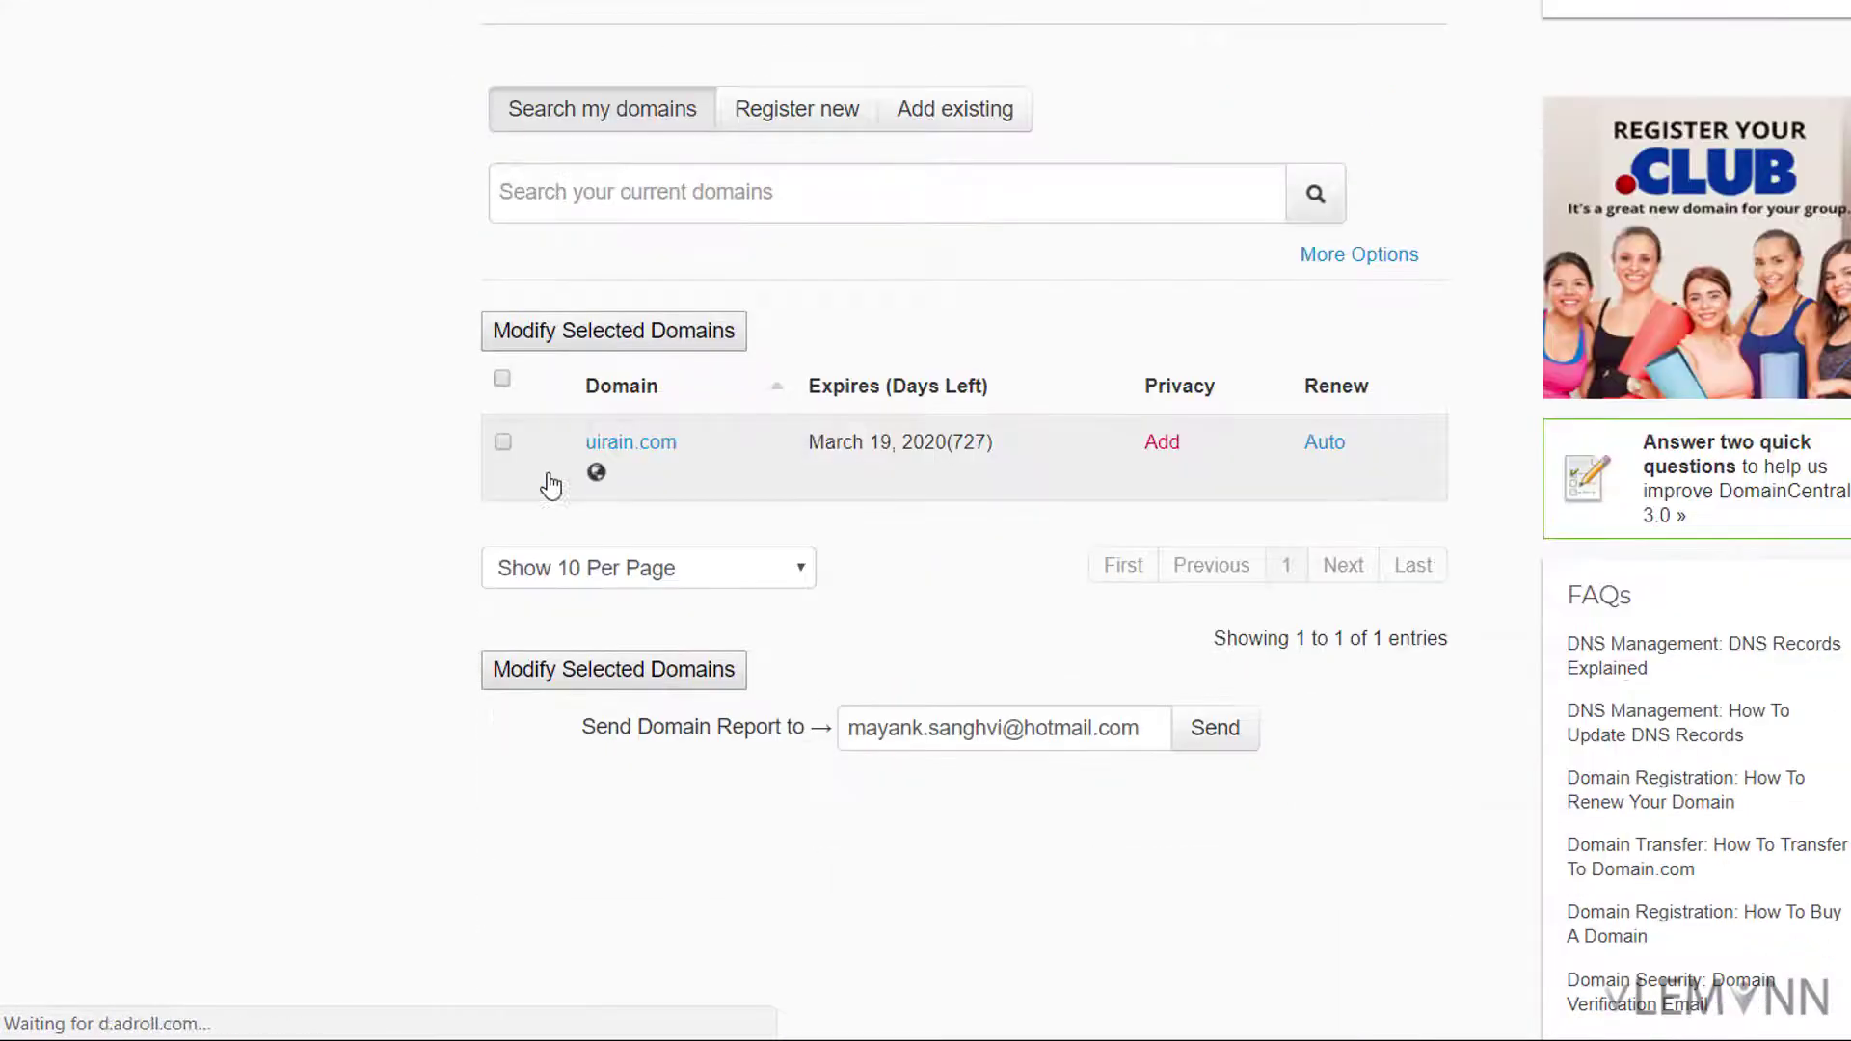
pyautogui.click(629, 443)
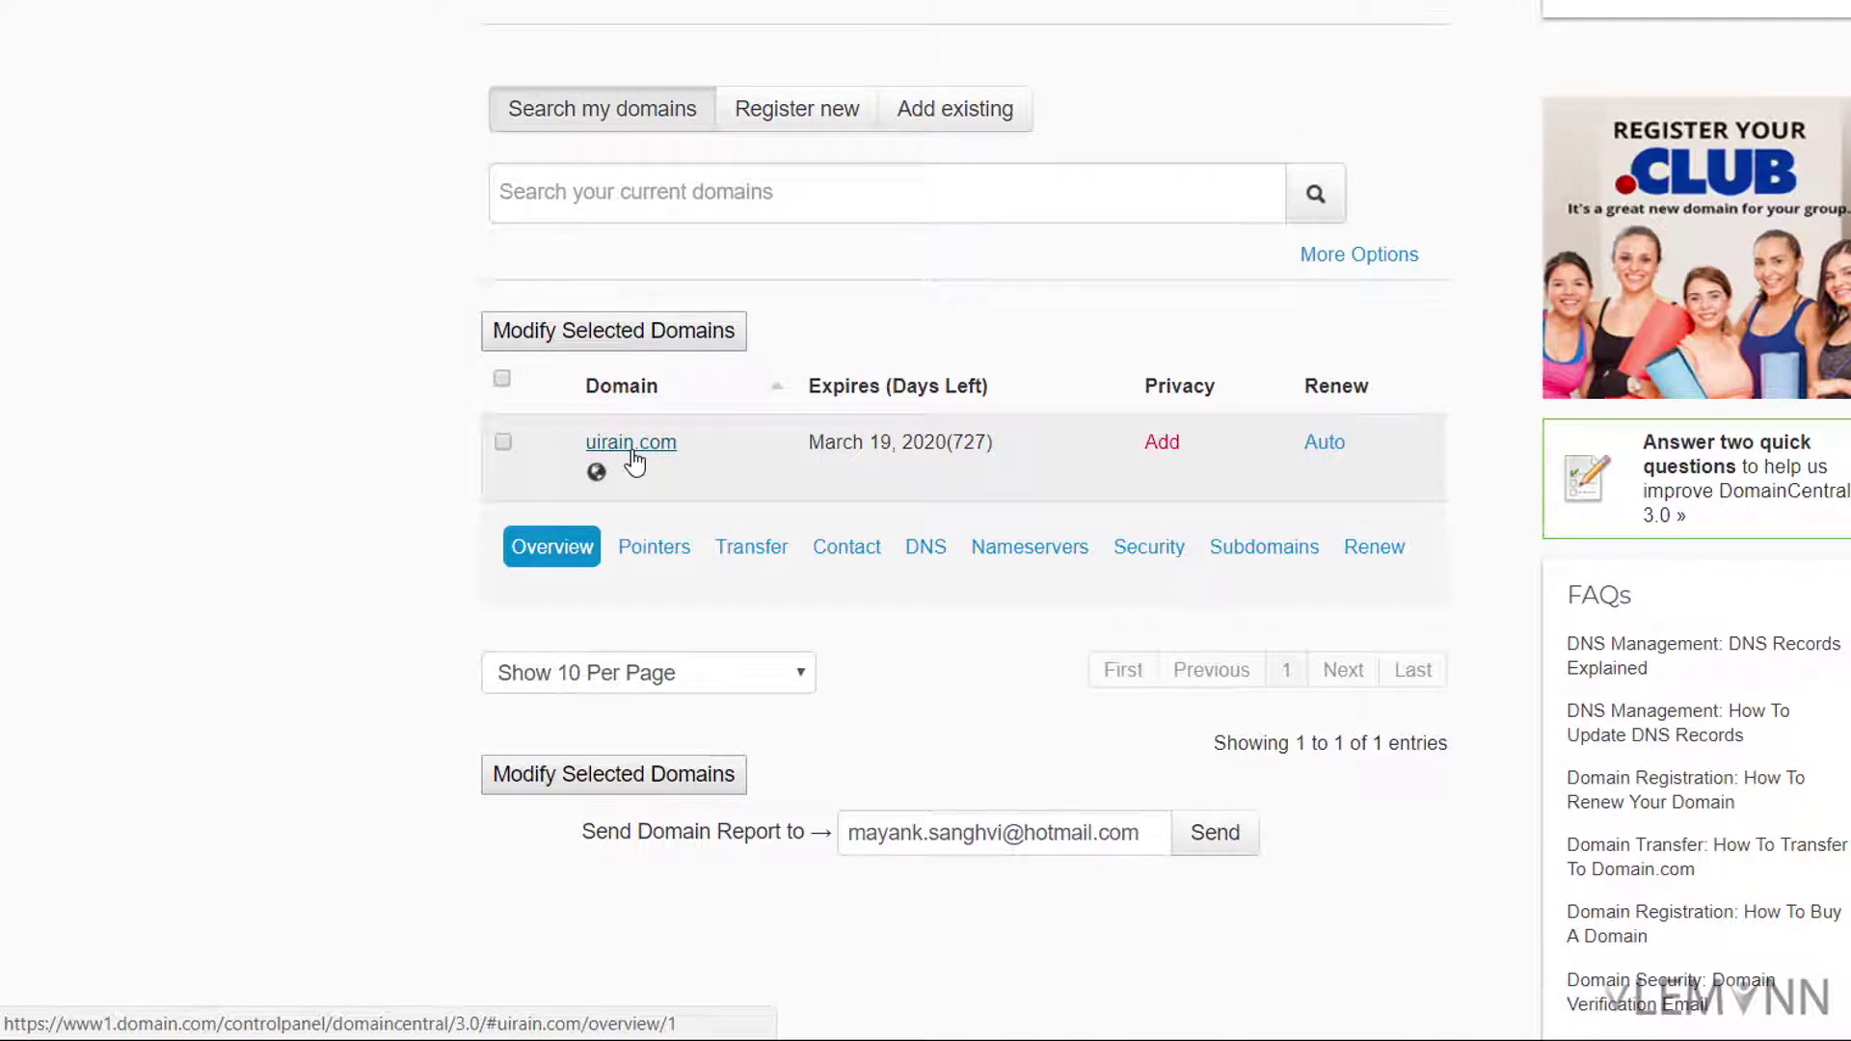
pyautogui.click(1053, 559)
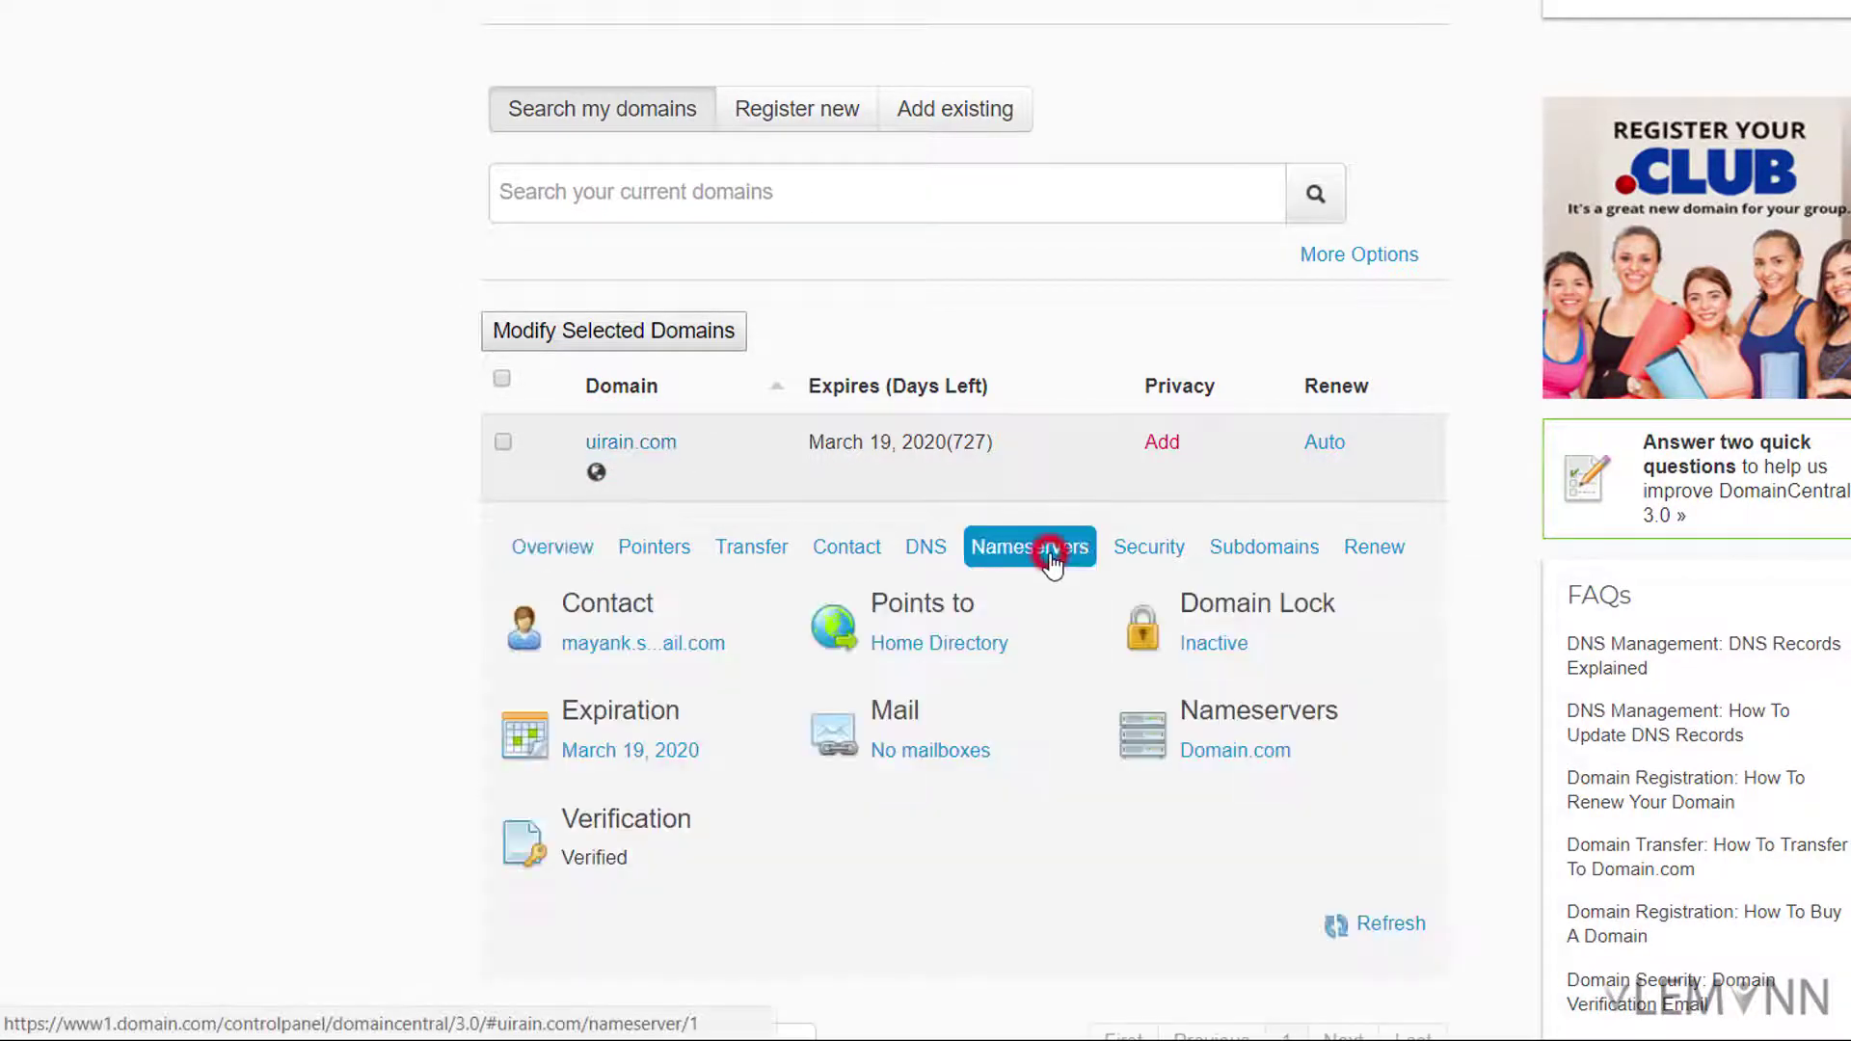
pyautogui.scroll(-3, 1068, 644)
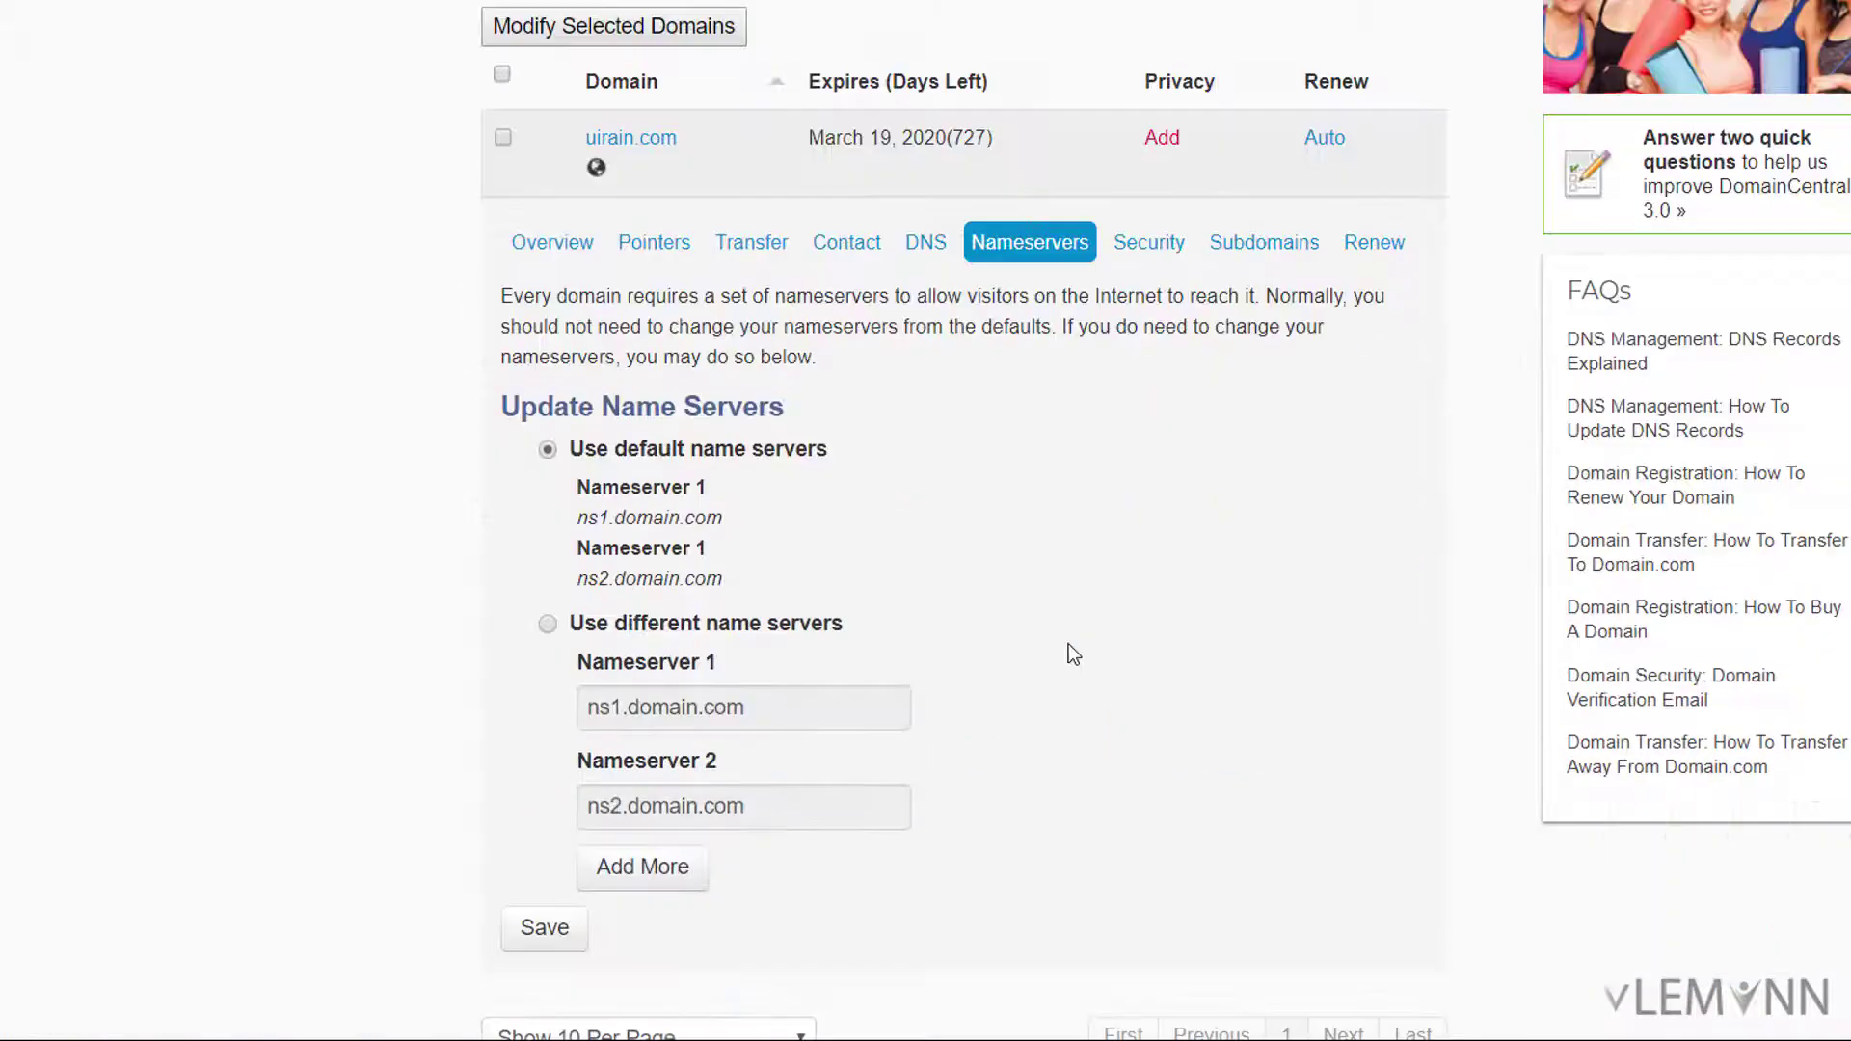
pyautogui.scroll(-2, 1068, 644)
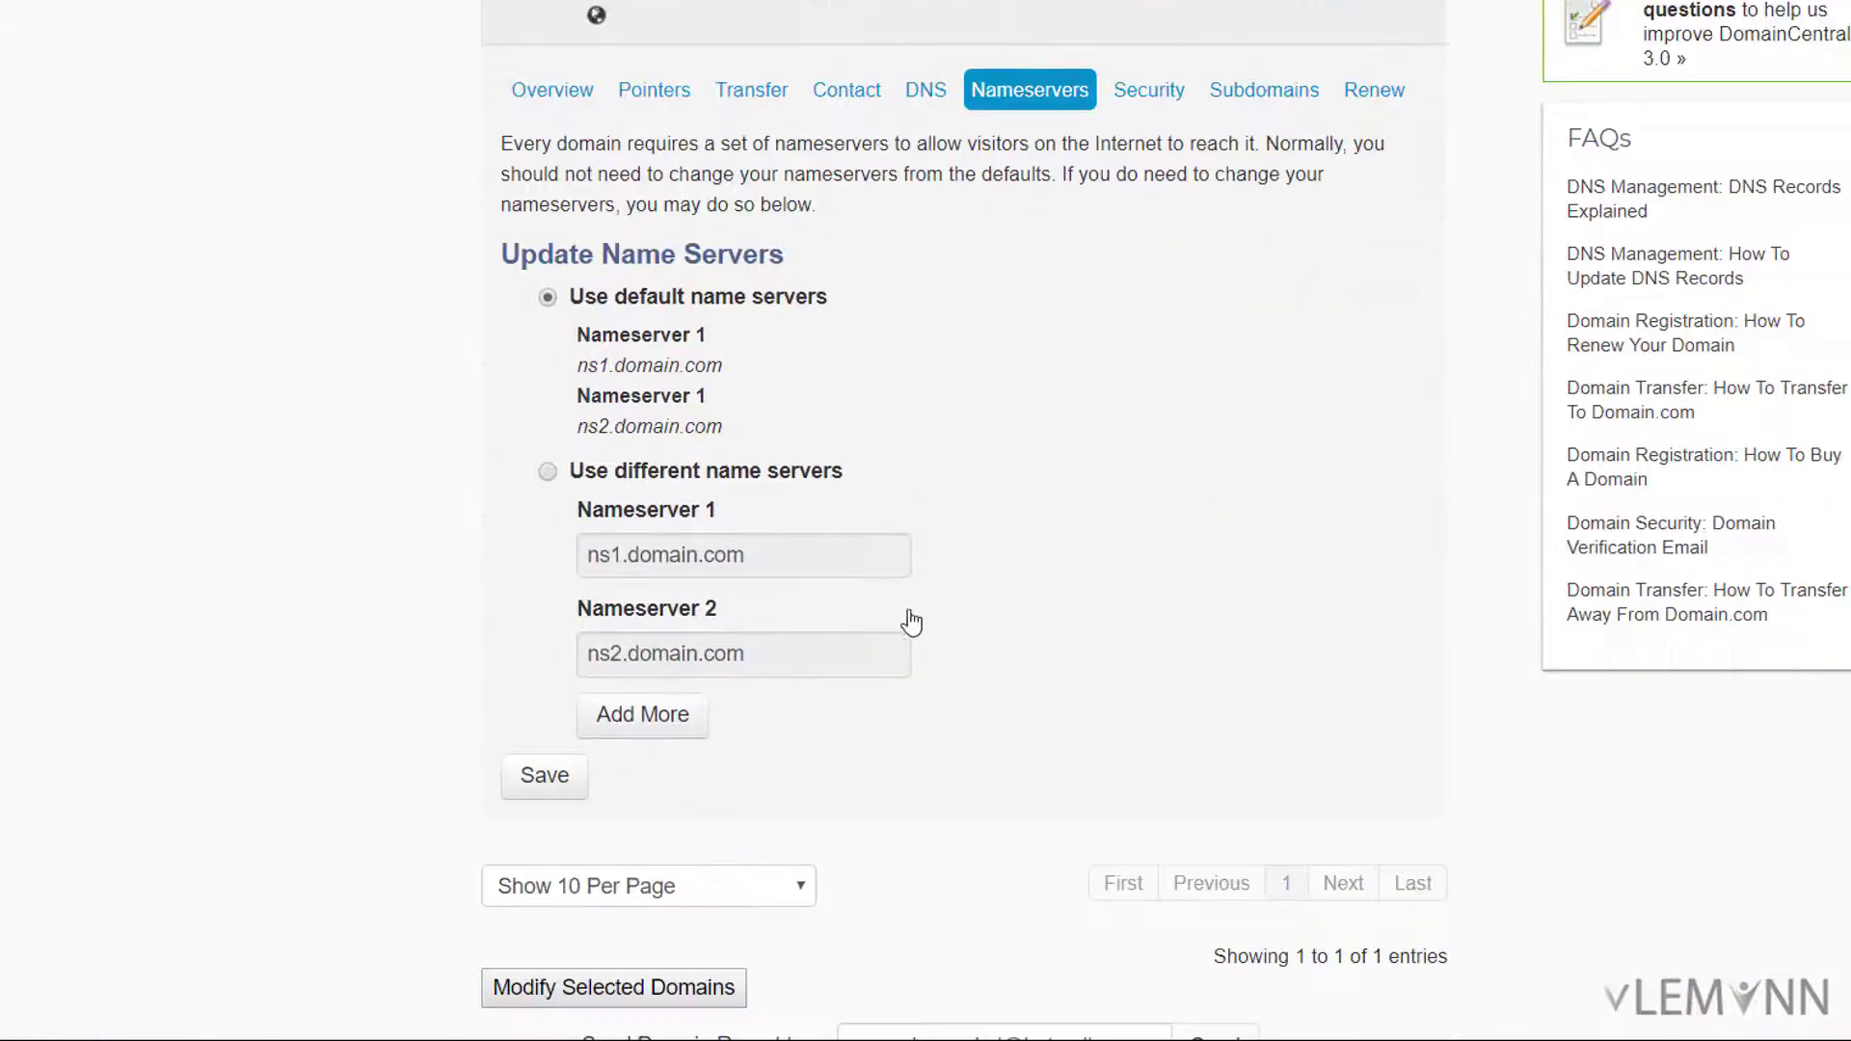
# Step: Switch to custom nameservers boston1.viewen.com and boston2.viewen.com and save
pyautogui.click(549, 471)
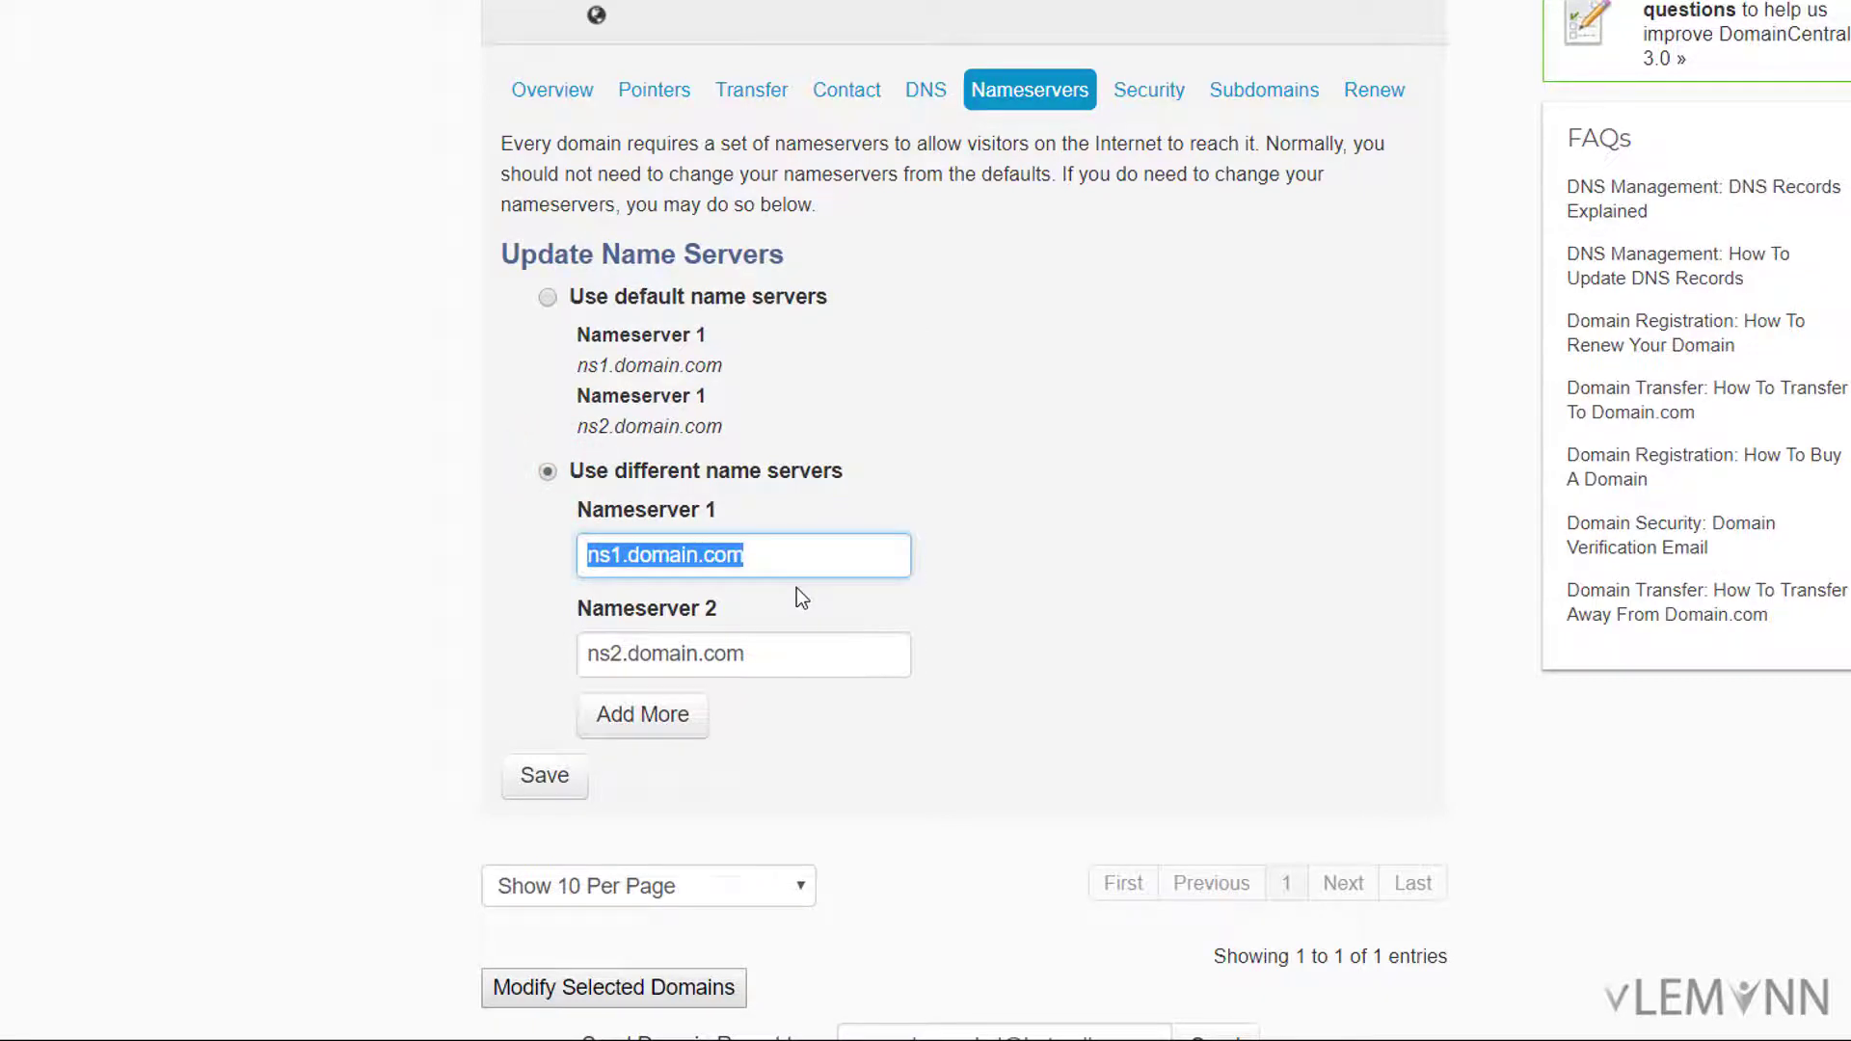
pyautogui.write('boston1.viewen.com')
pyautogui.moveTo(803, 557); pyautogui.dragTo(561, 571)
pyautogui.hotkey('ctrl', 'c')
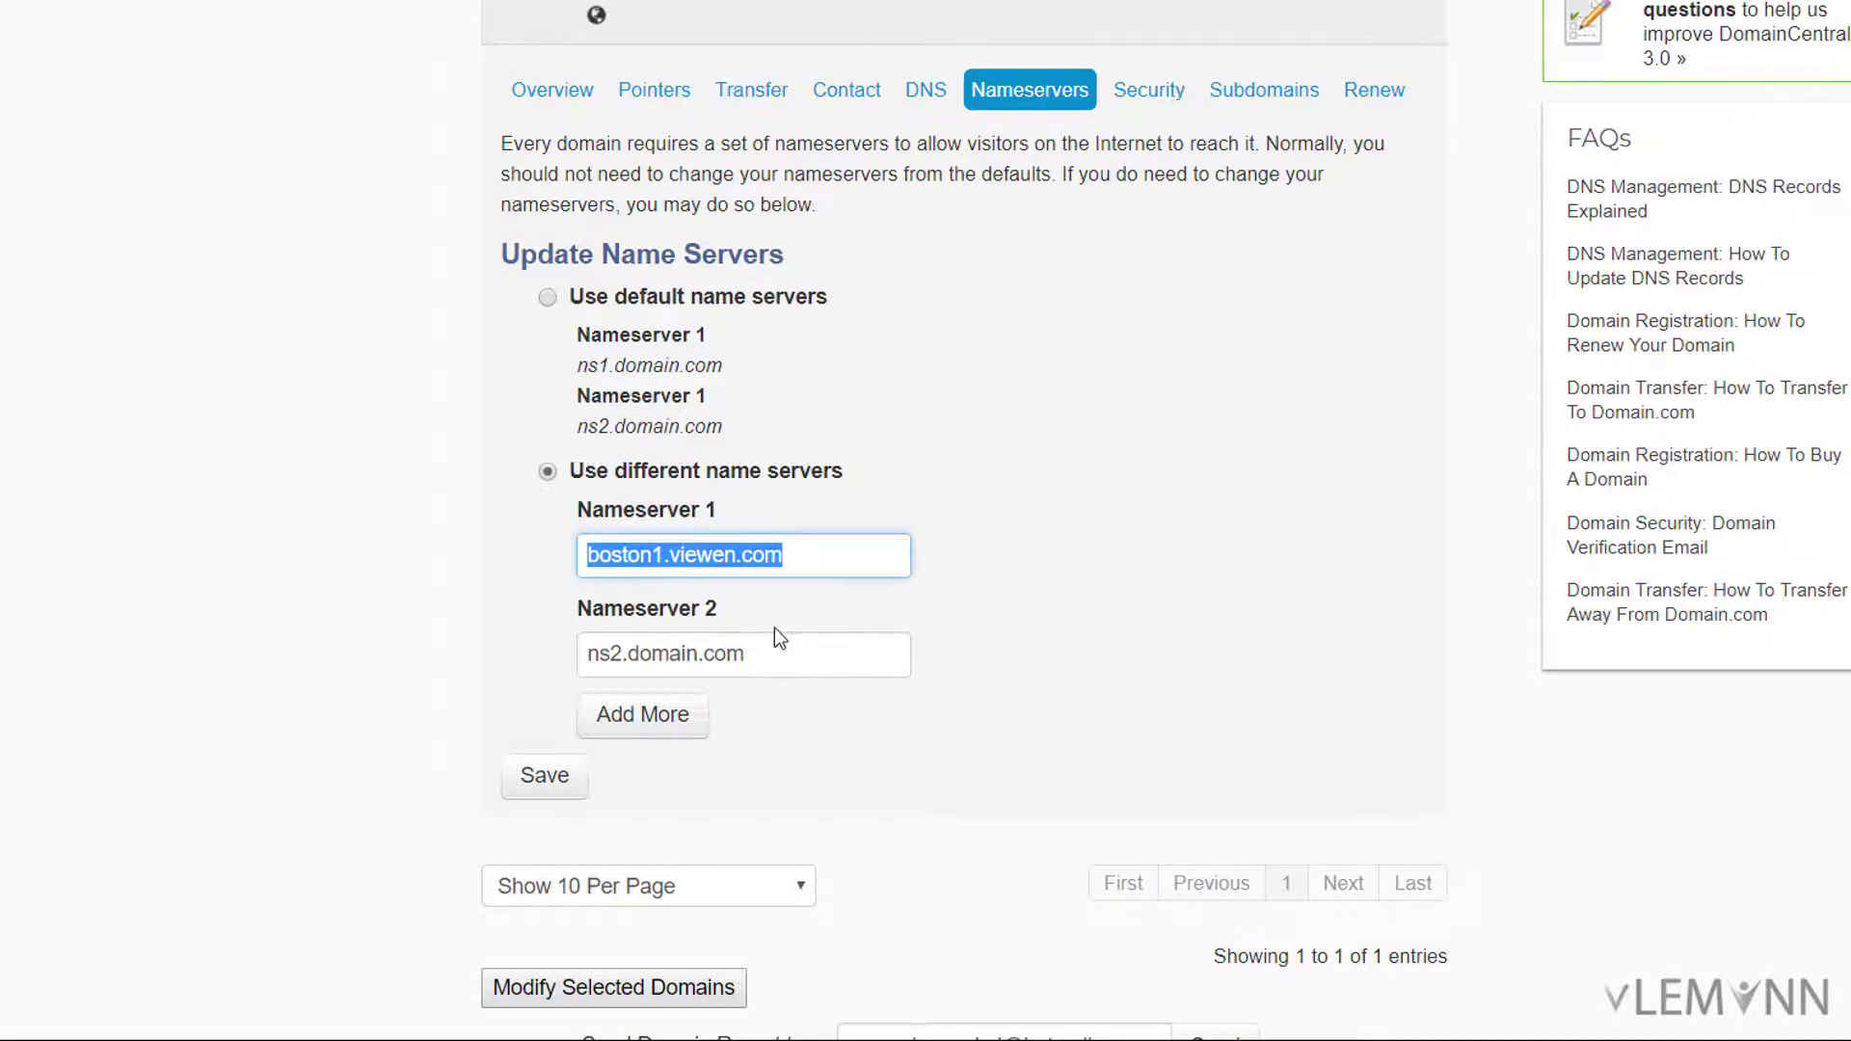
pyautogui.click(767, 655)
pyautogui.tripleClick(766, 655)
pyautogui.hotkey('ctrl', 'v')
pyautogui.click(663, 655)
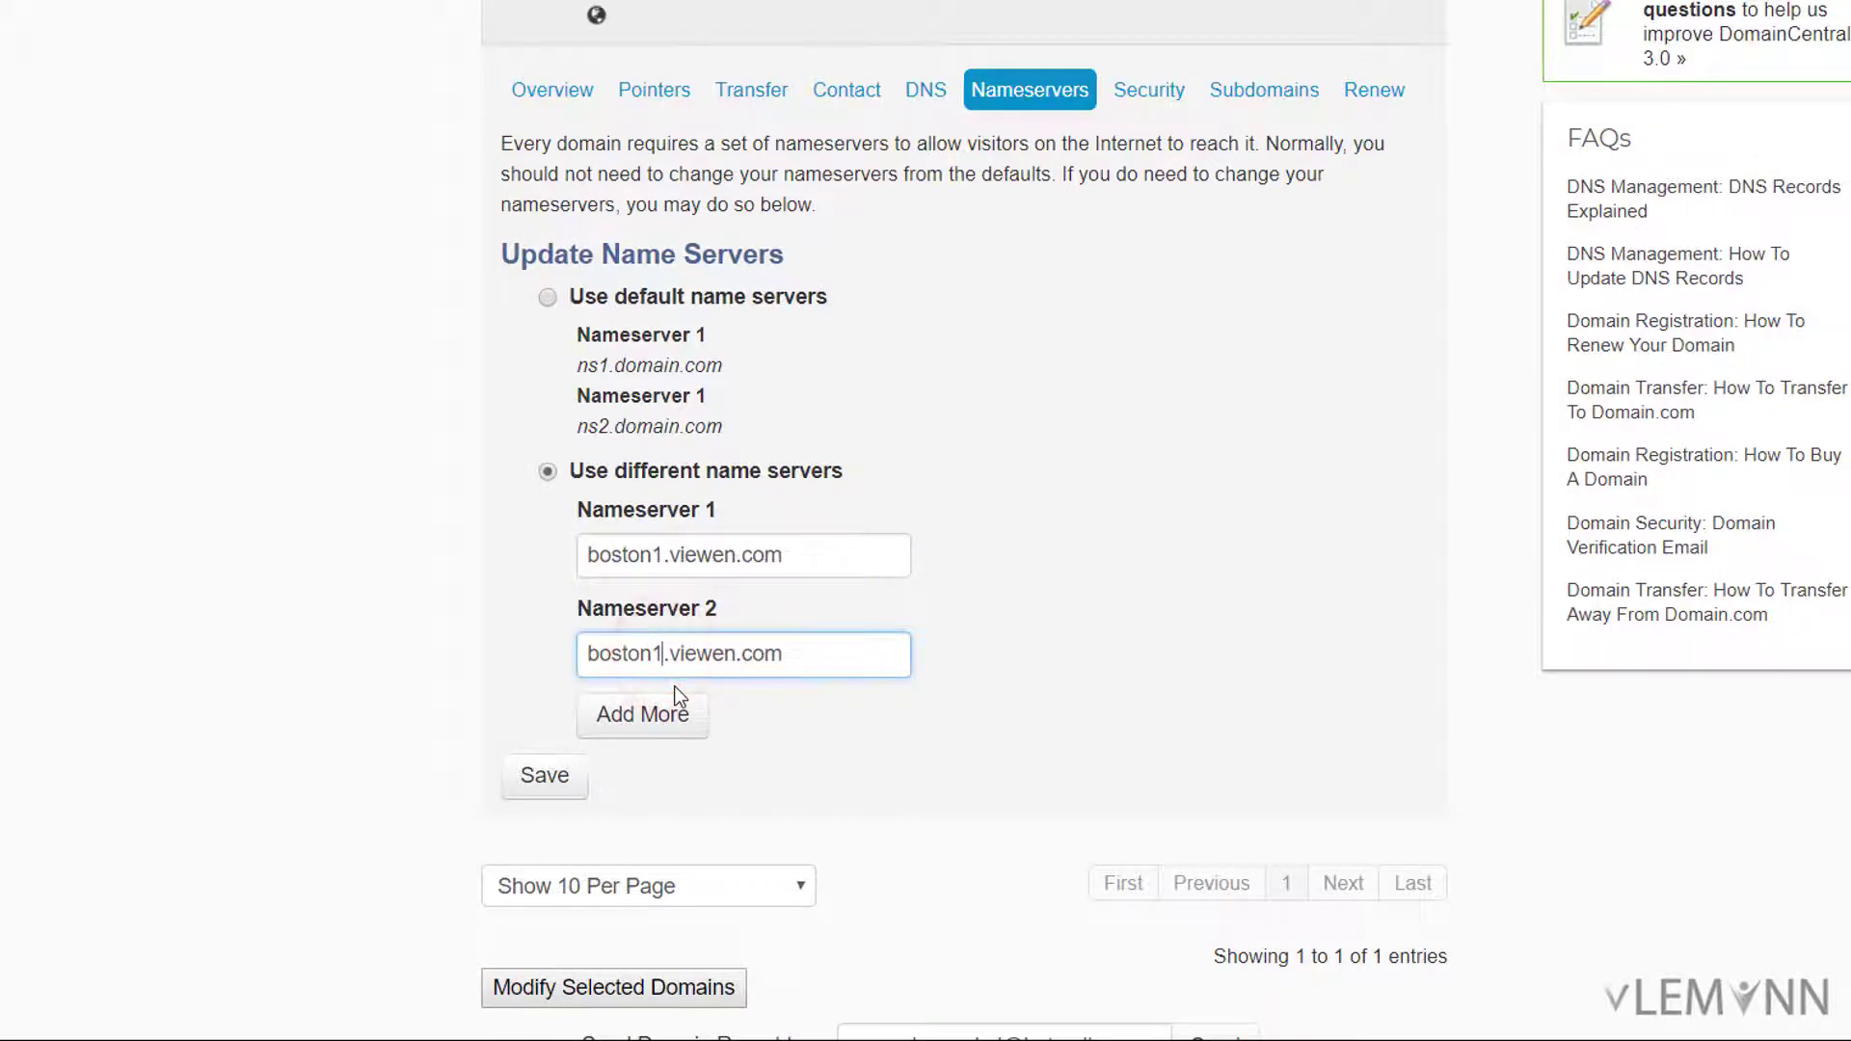
pyautogui.press('BackSpace')
pyautogui.write('2')
pyautogui.click(577, 772)
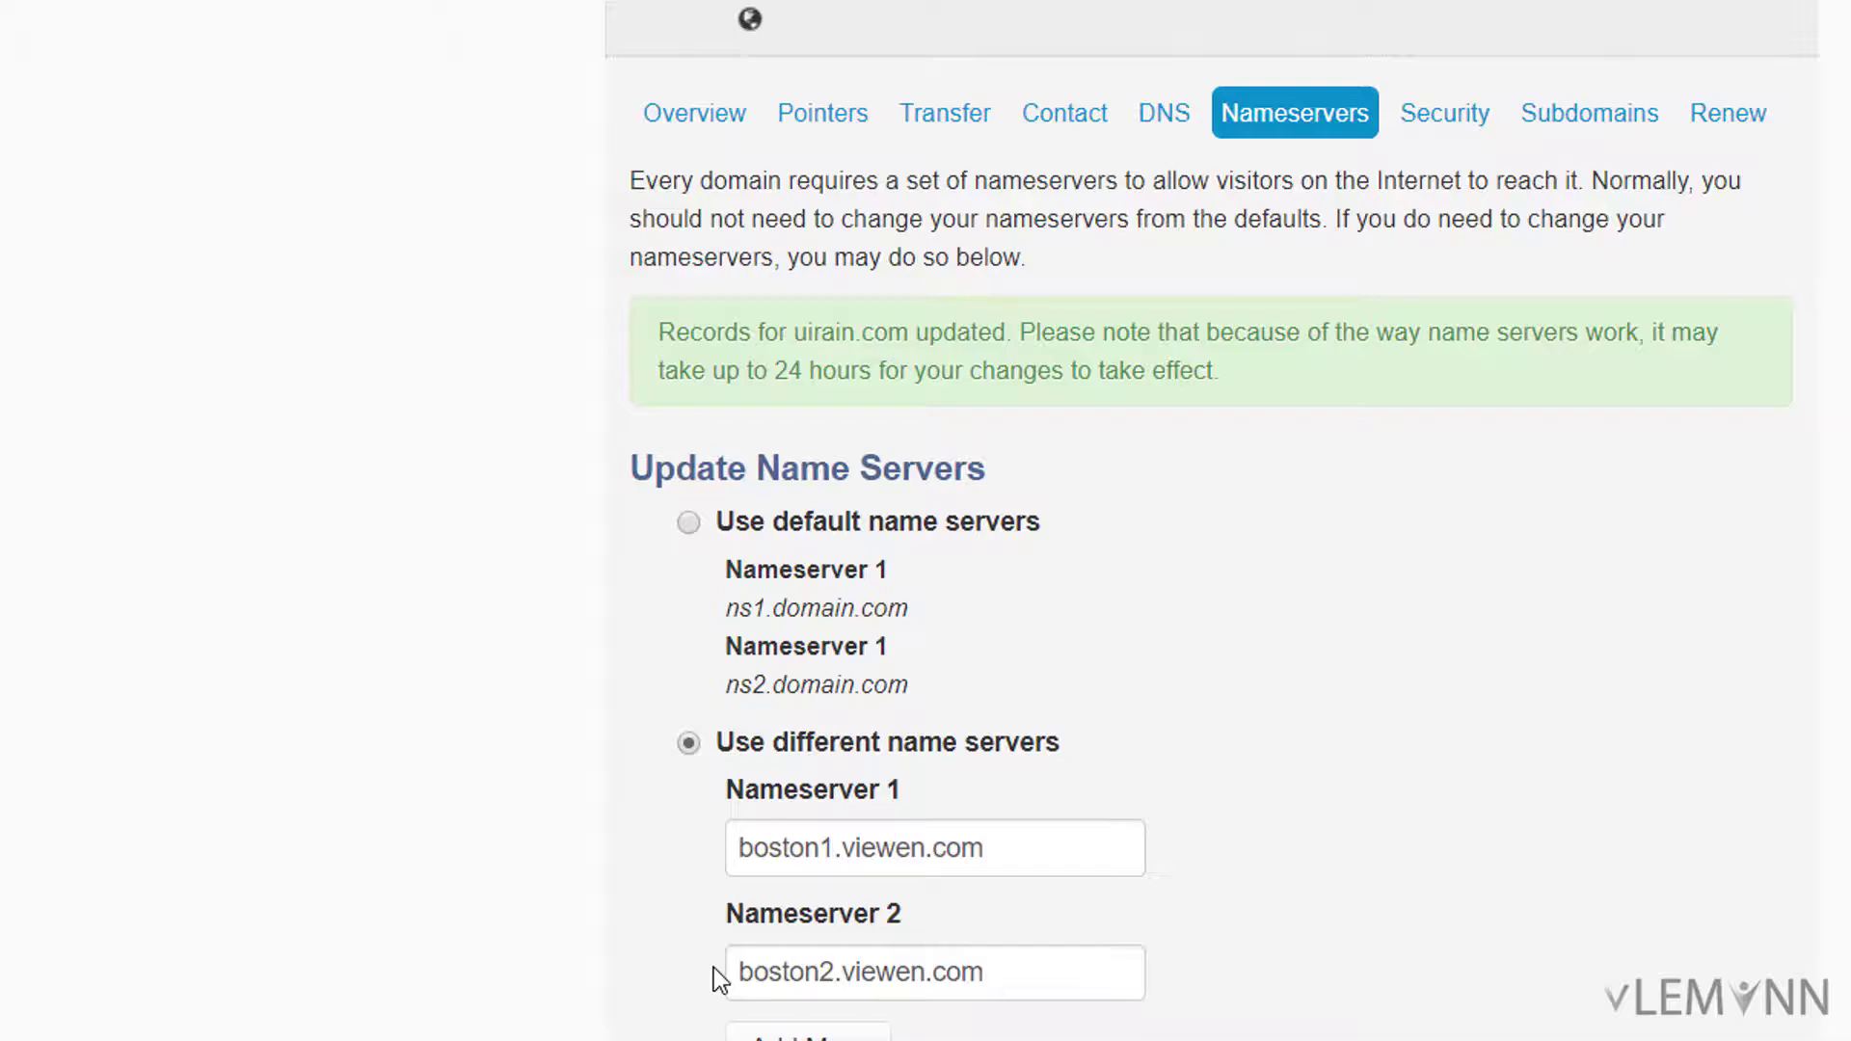
# Step: On the Boston account's cPanel page, copy uirain.com from the Primary Domain field
pyautogui.hotkey('alt', 'Tab')
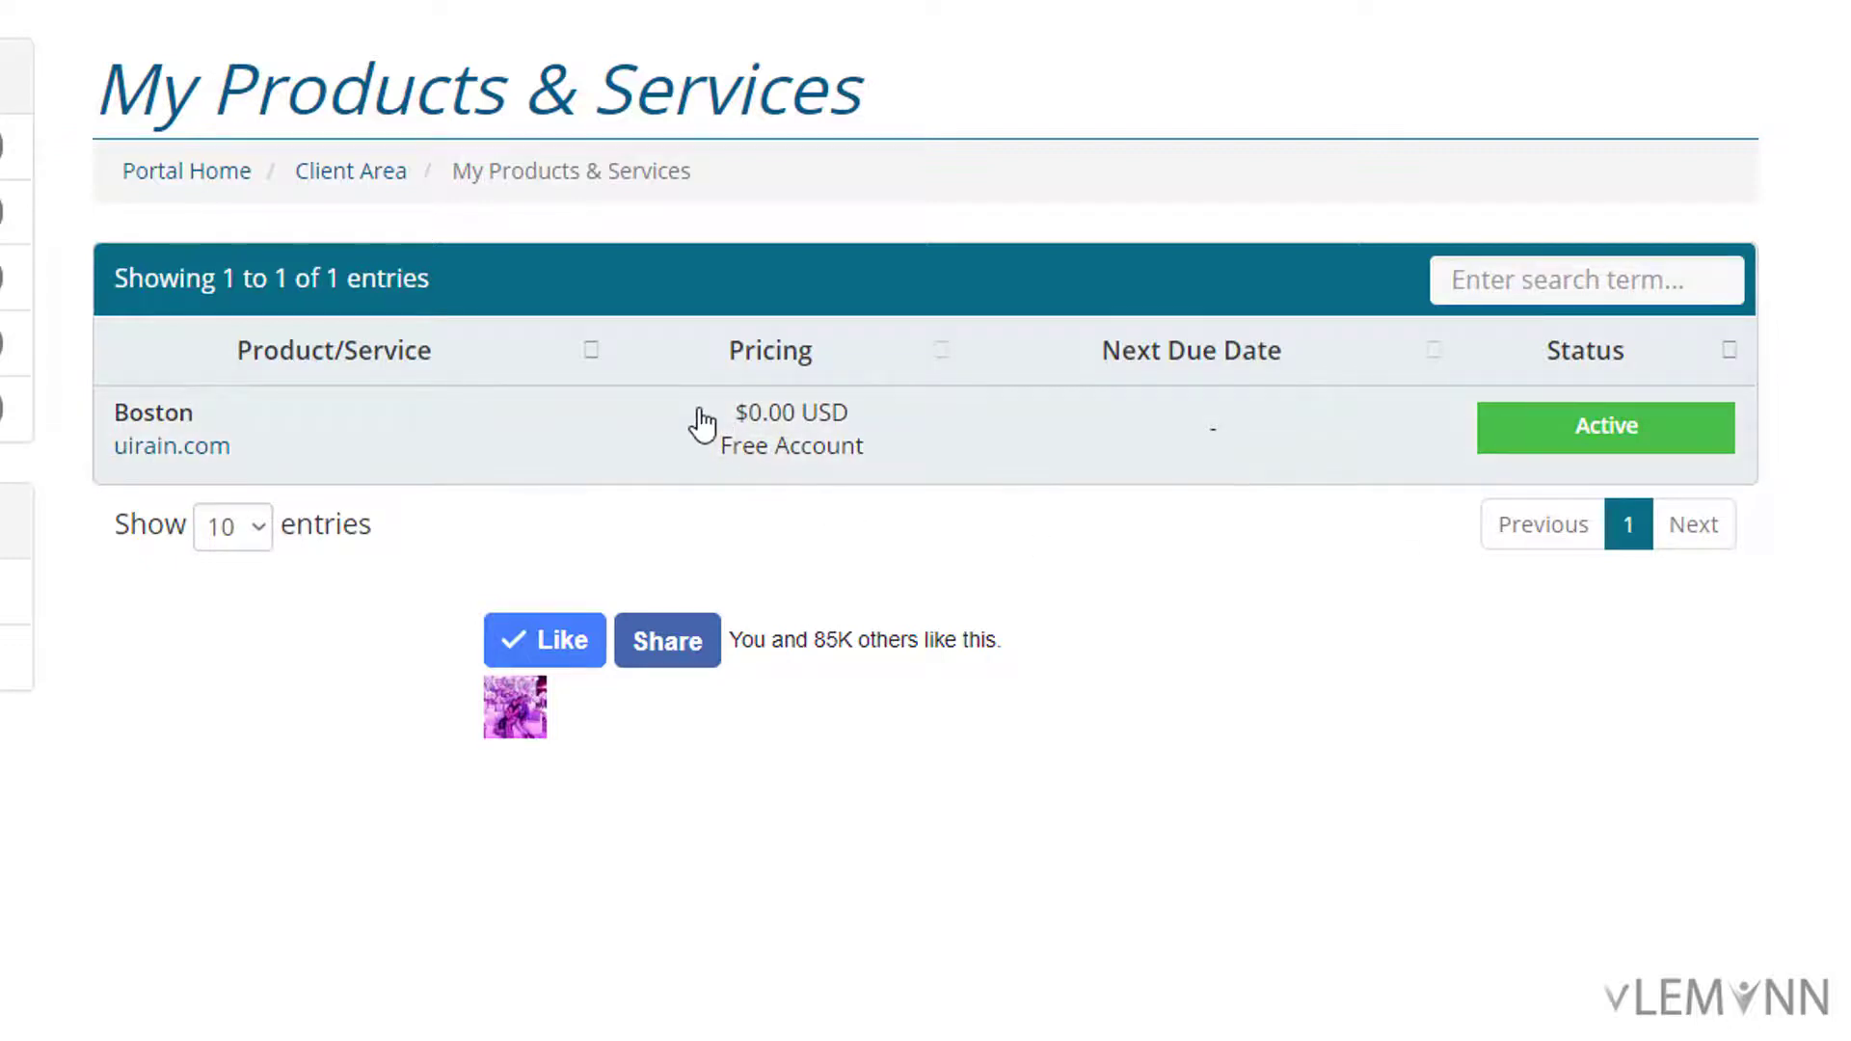
pyautogui.click(575, 450)
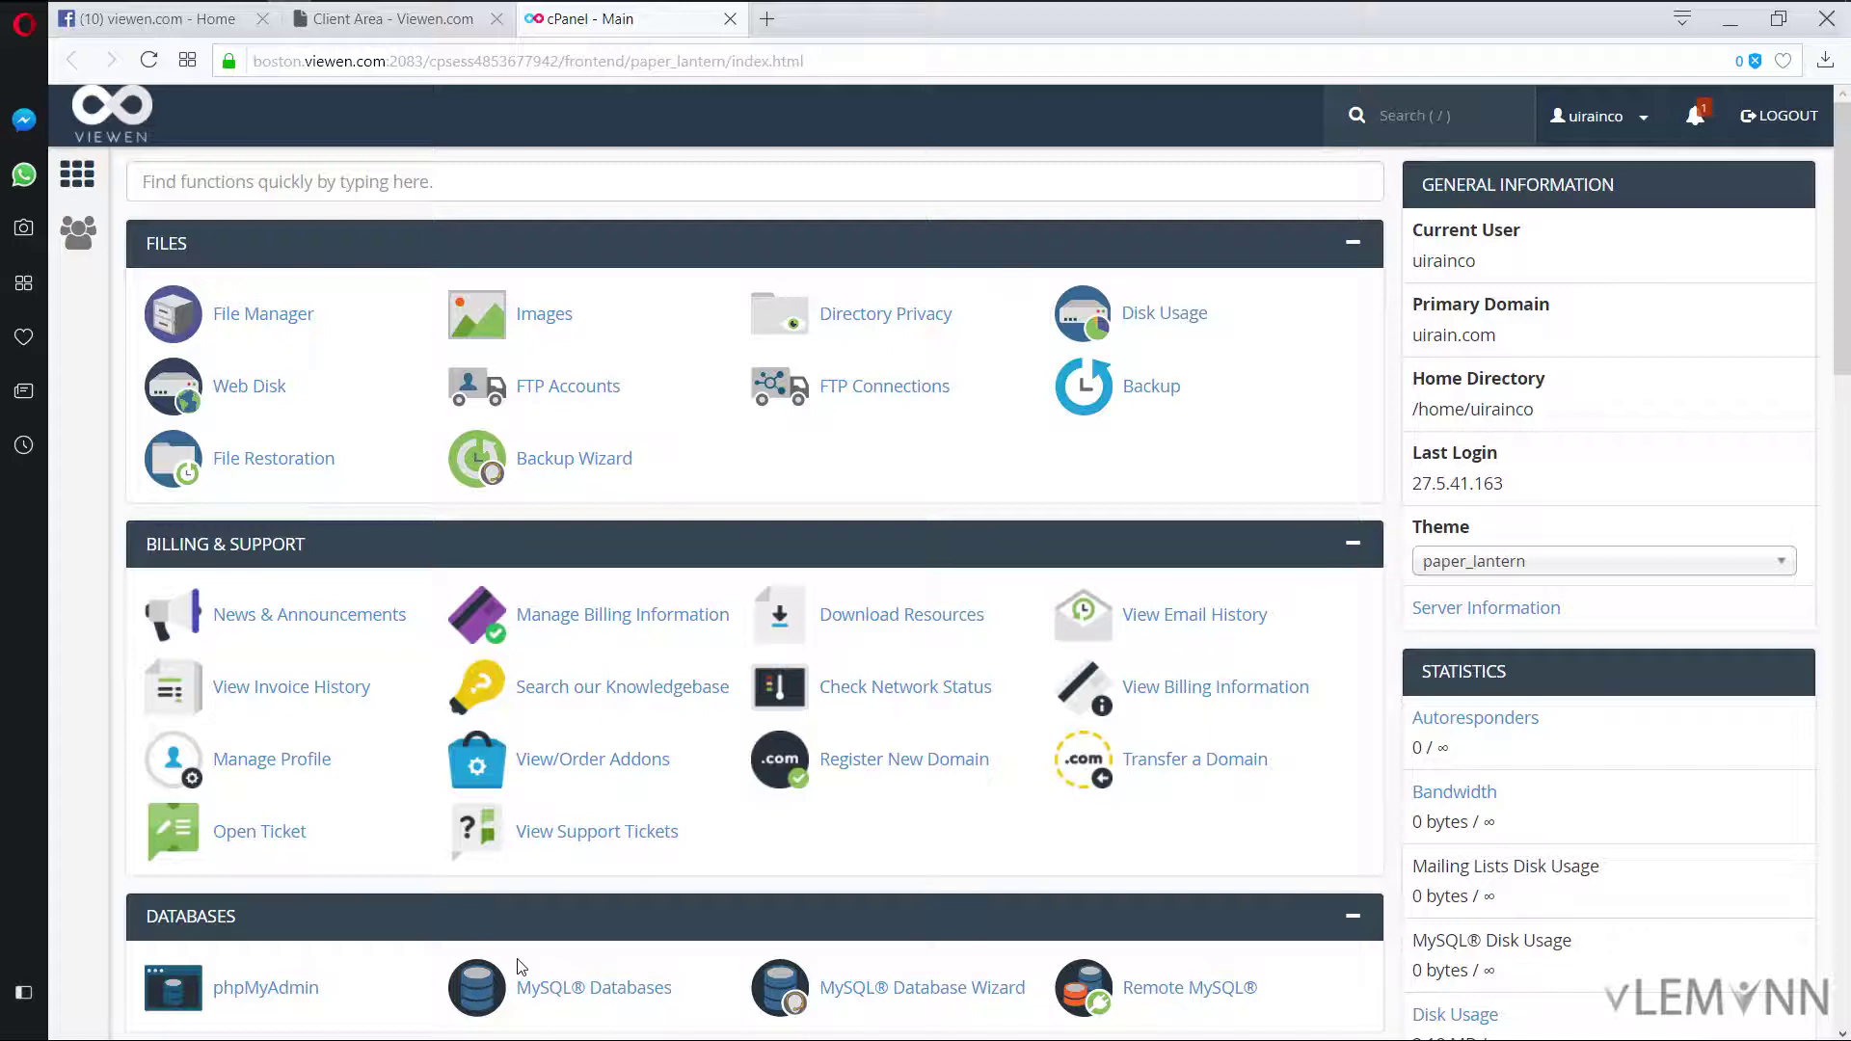
pyautogui.scroll(-1, 518, 965)
pyautogui.hotkey('ctrl', 'f')
pyautogui.write('domain')
pyautogui.moveTo(1495, 383); pyautogui.dragTo(1413, 379)
pyautogui.hotkey('ctrl', 'c')
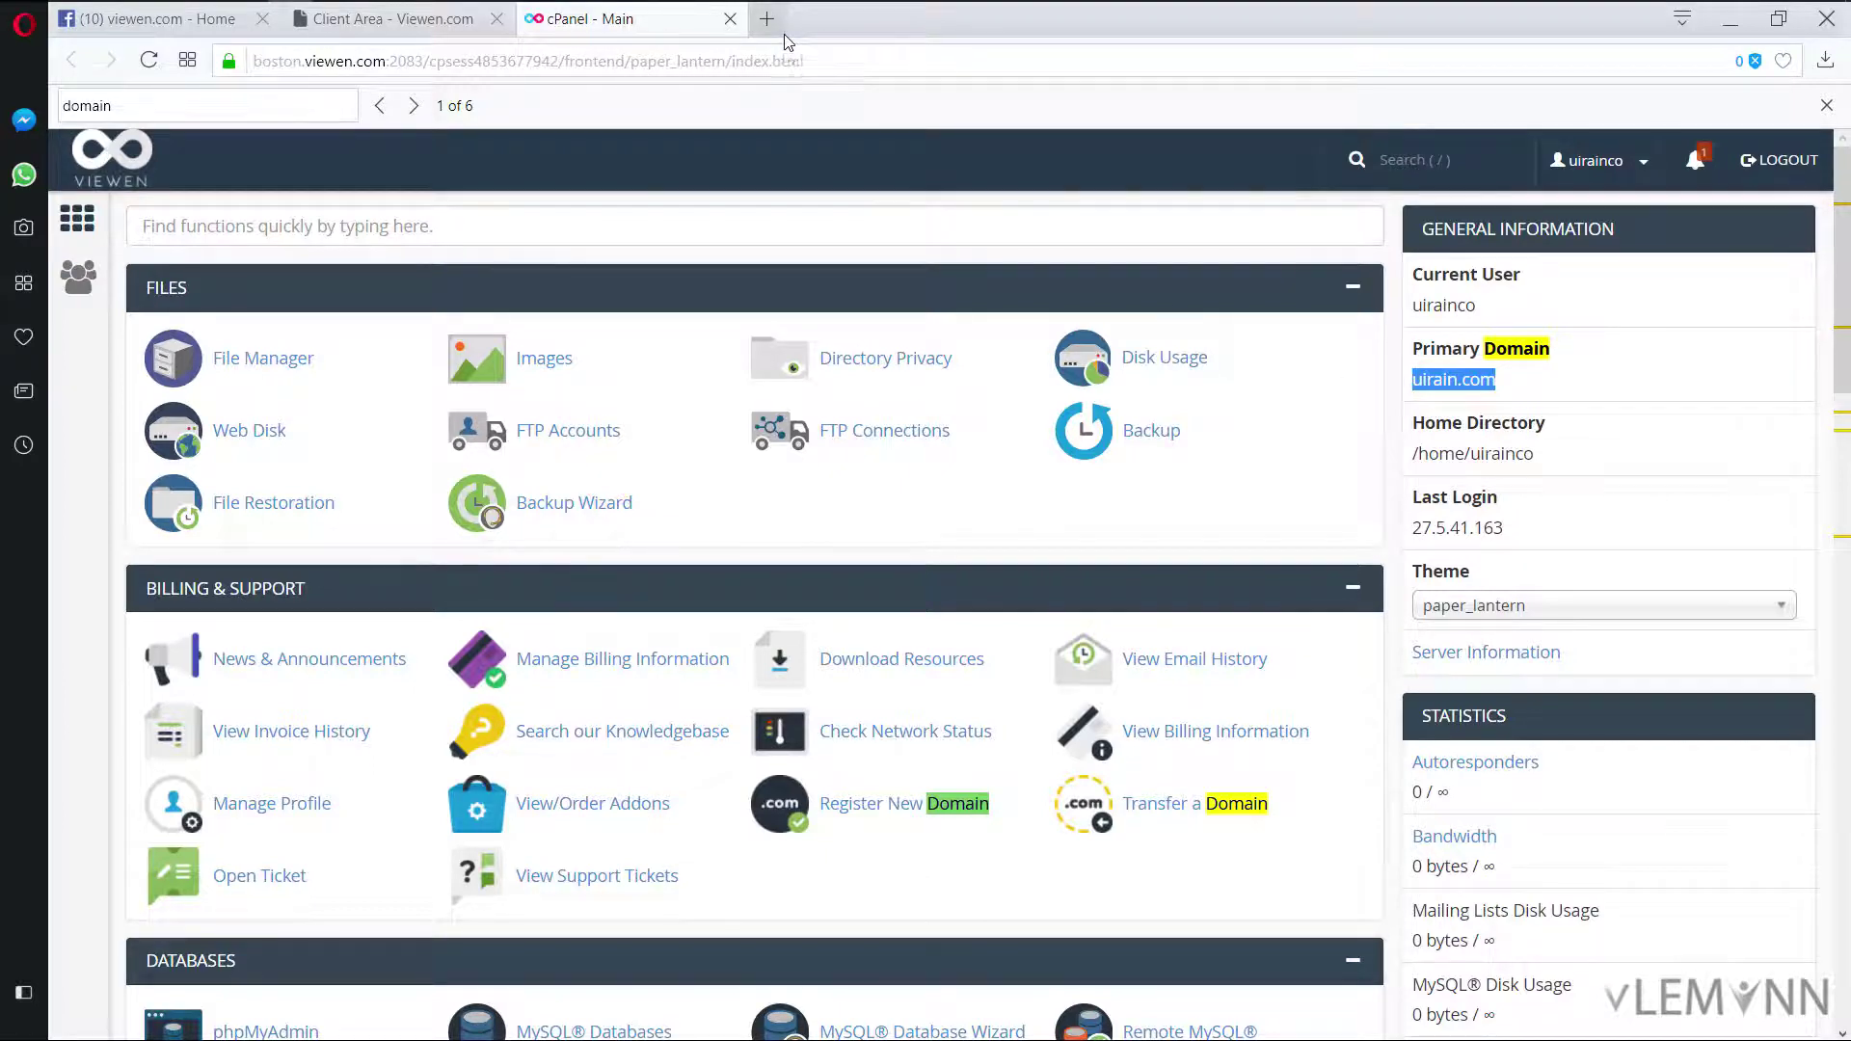
pyautogui.hotkey('alt', 'Tab')
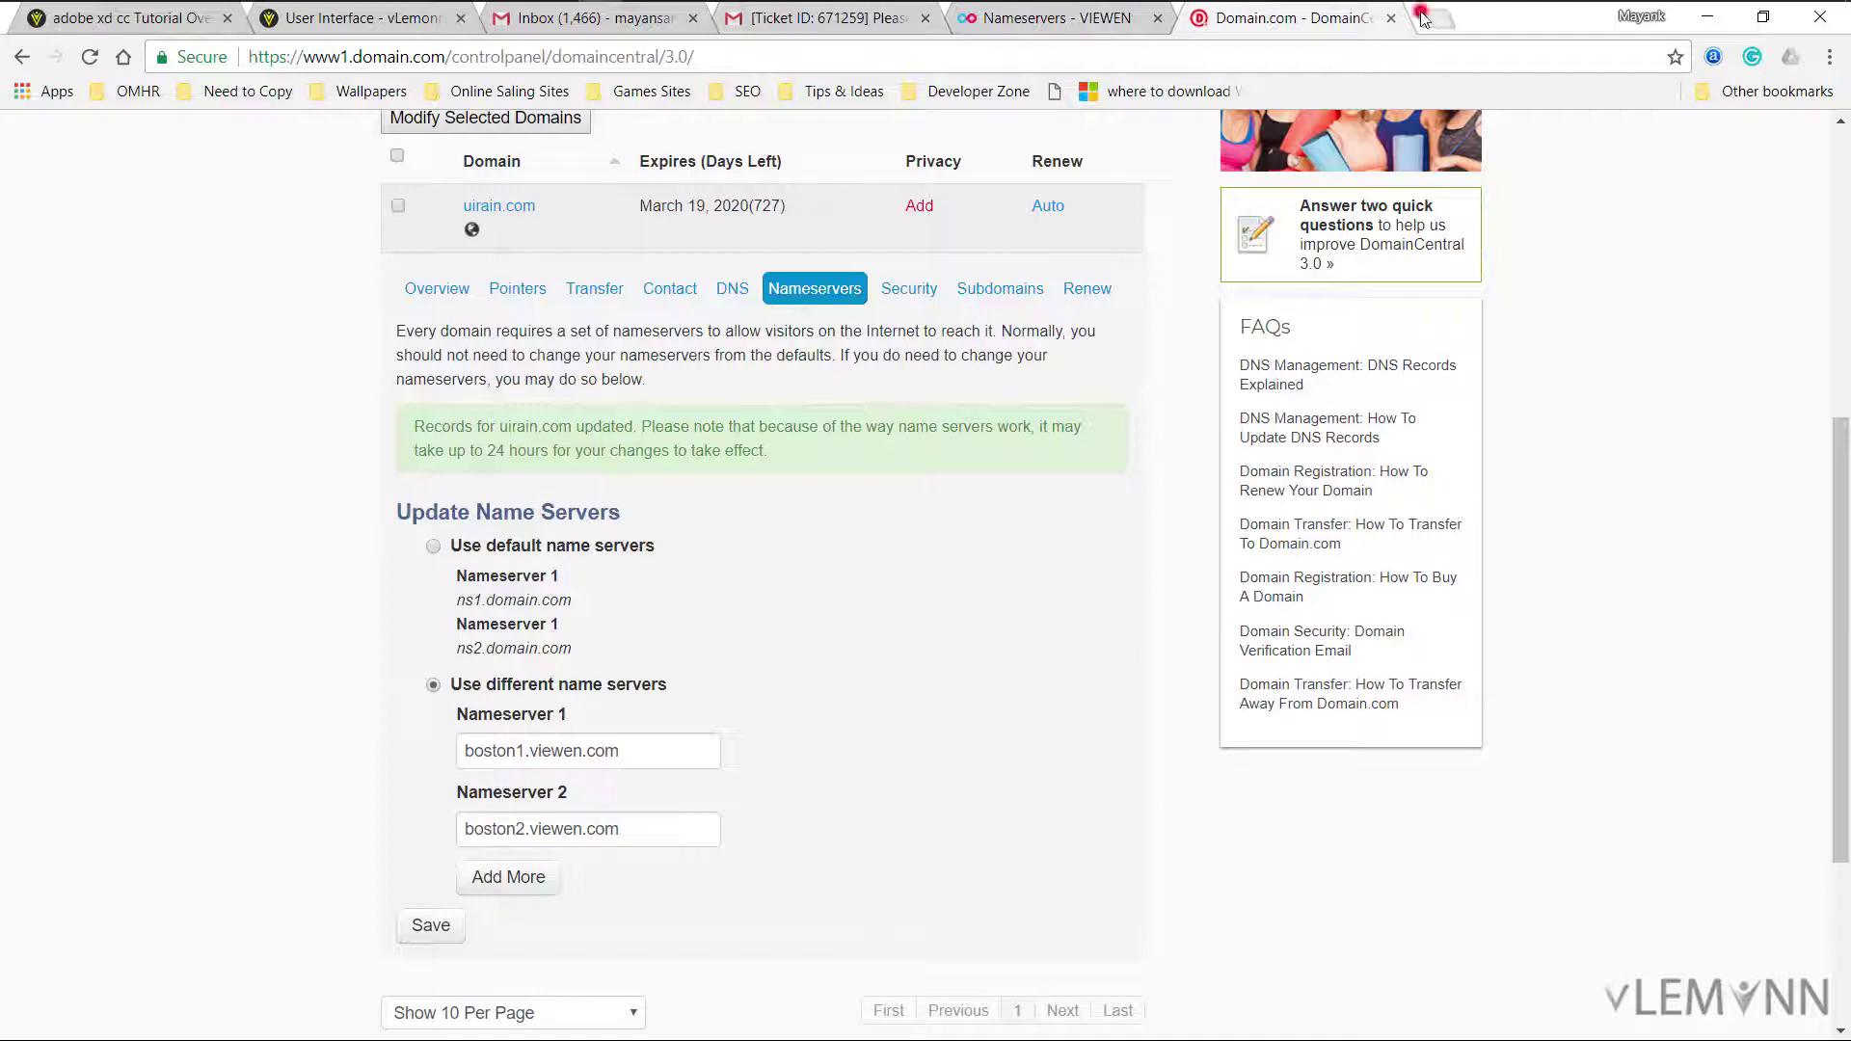
# Step: Load uirain.com in a new Chrome tab, showing a bare 'Index of /' with cgi-bin
pyautogui.click(1434, 19)
pyautogui.hotkey('ctrl', 'v')
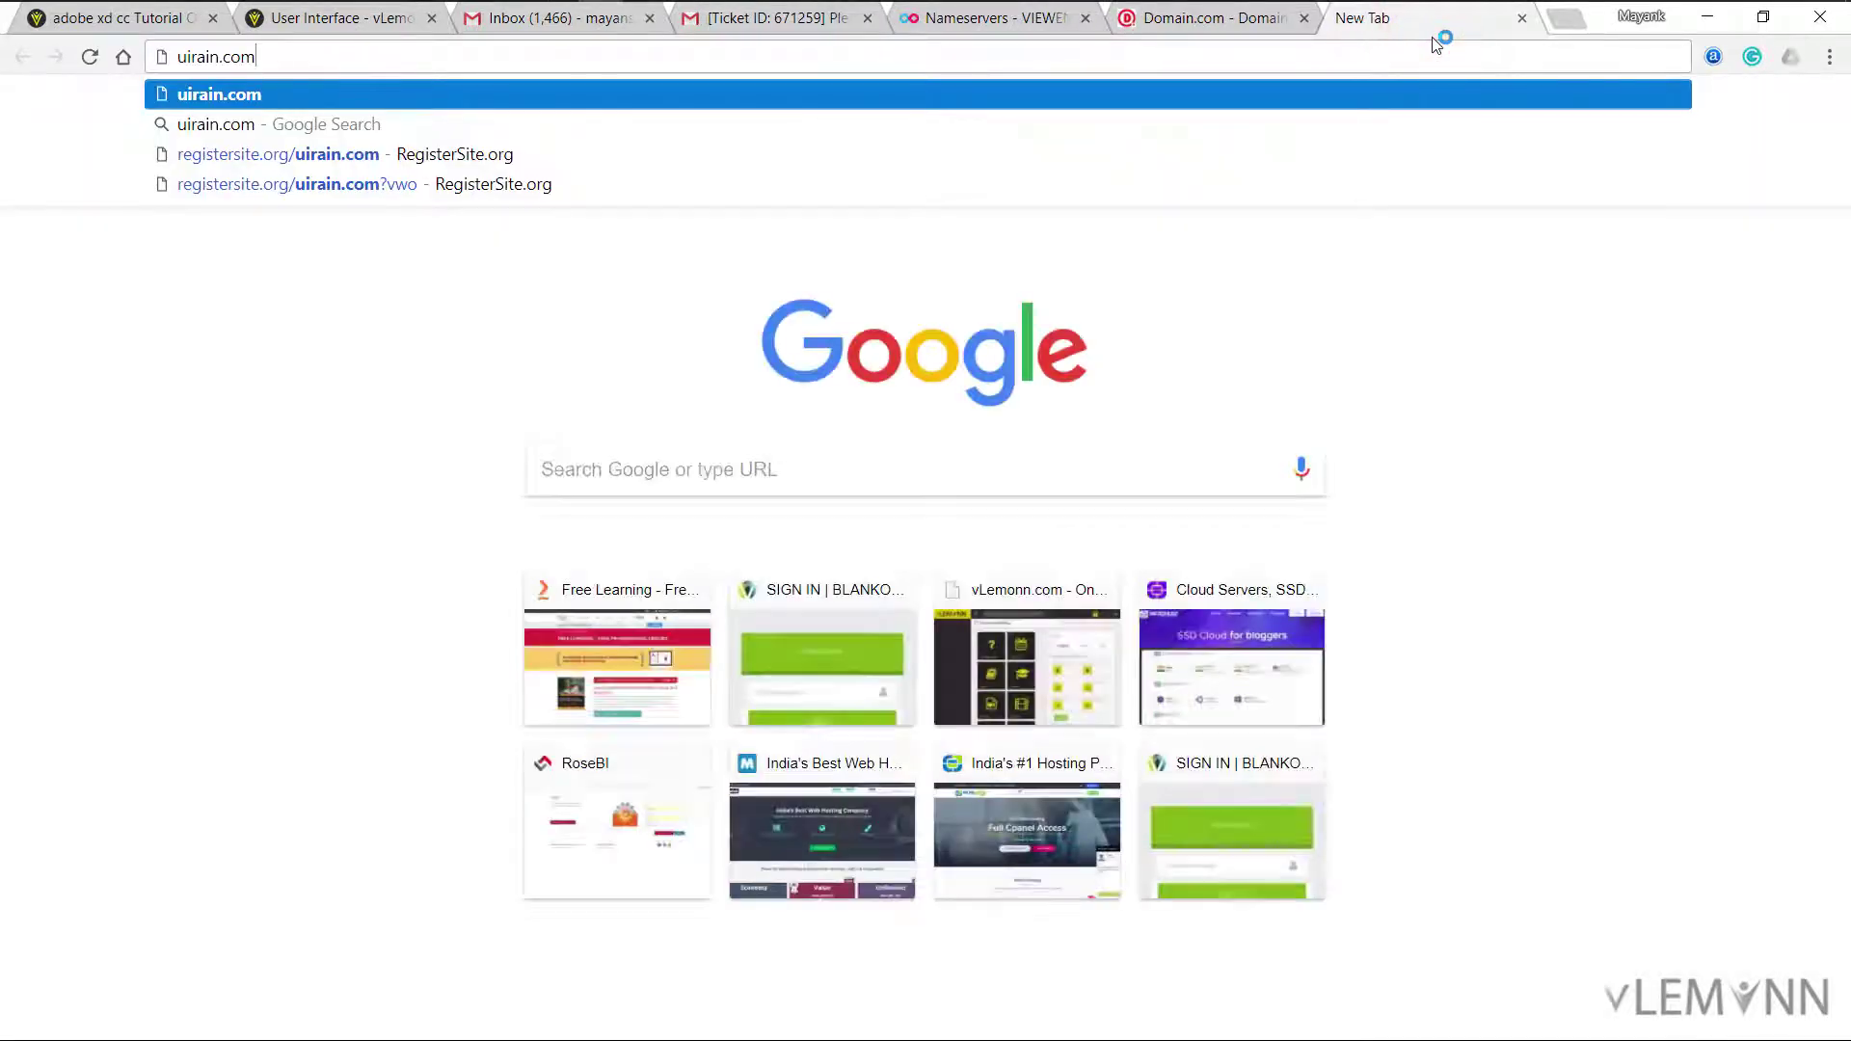
pyautogui.press('Return')
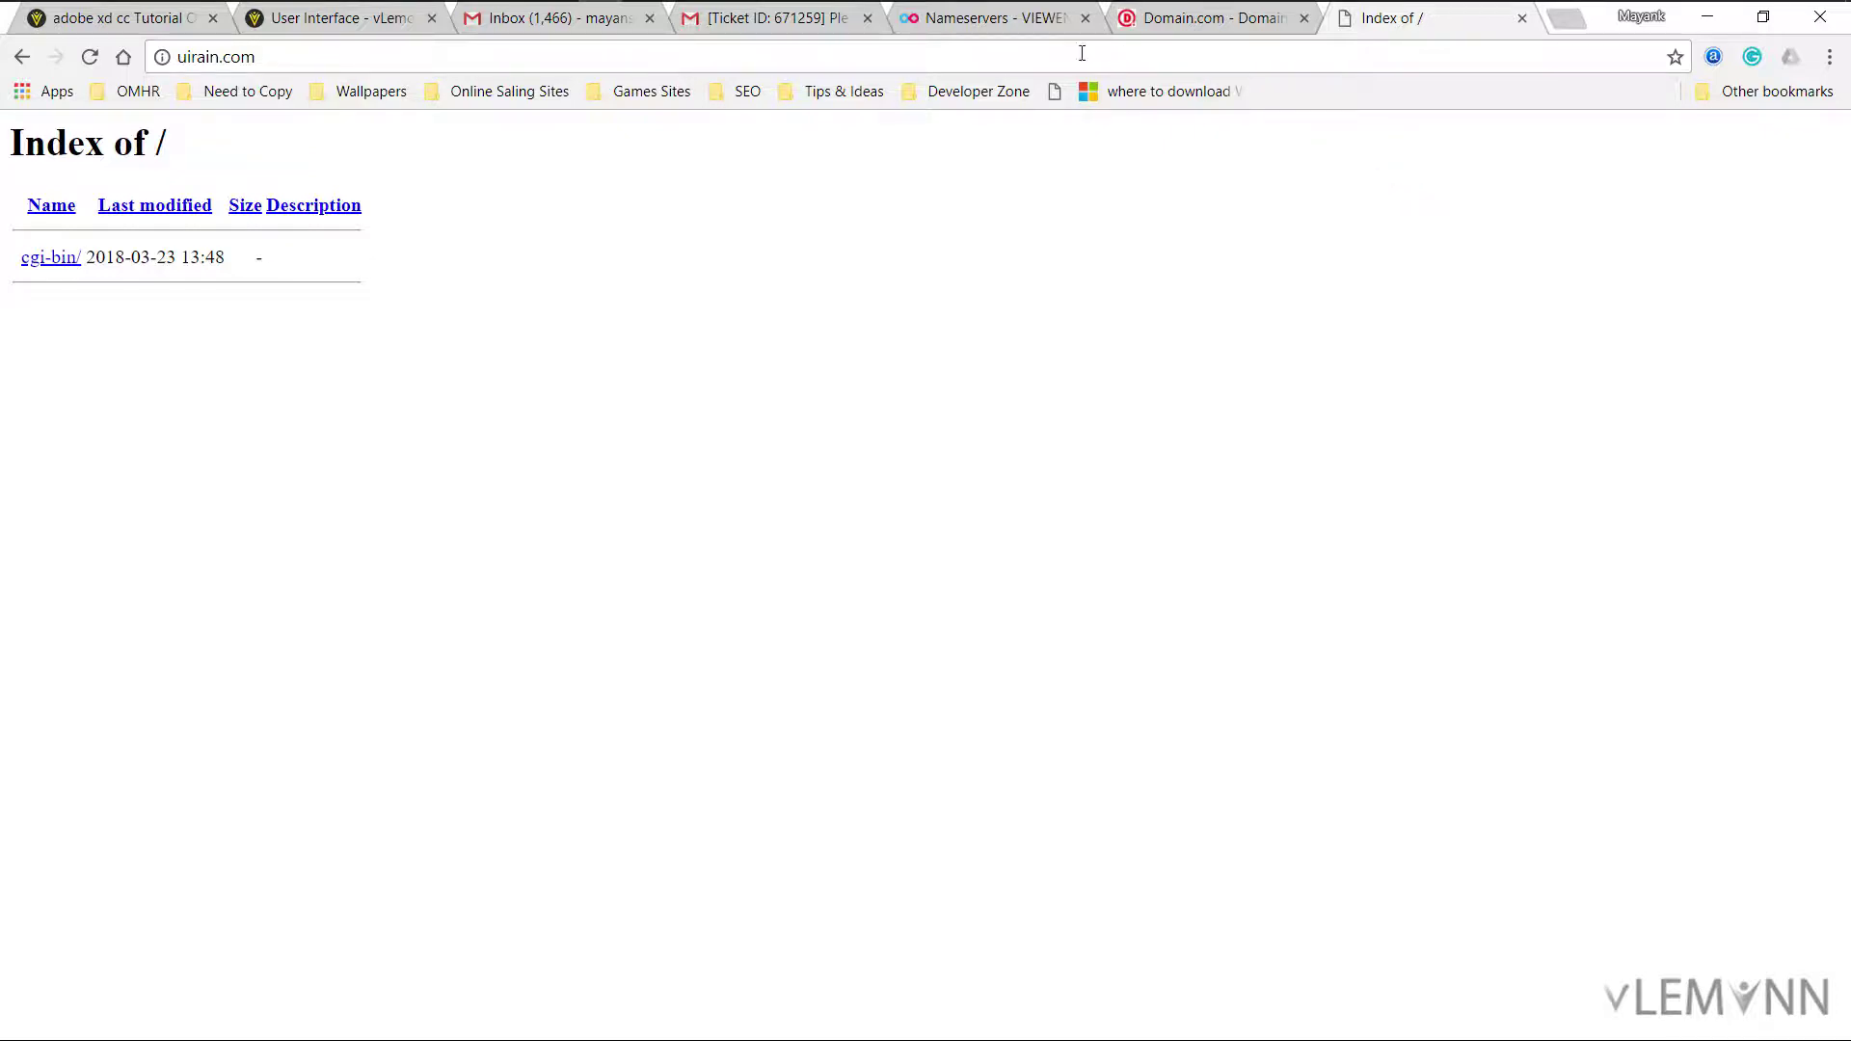
pyautogui.hotkey('alt', 'Tab')
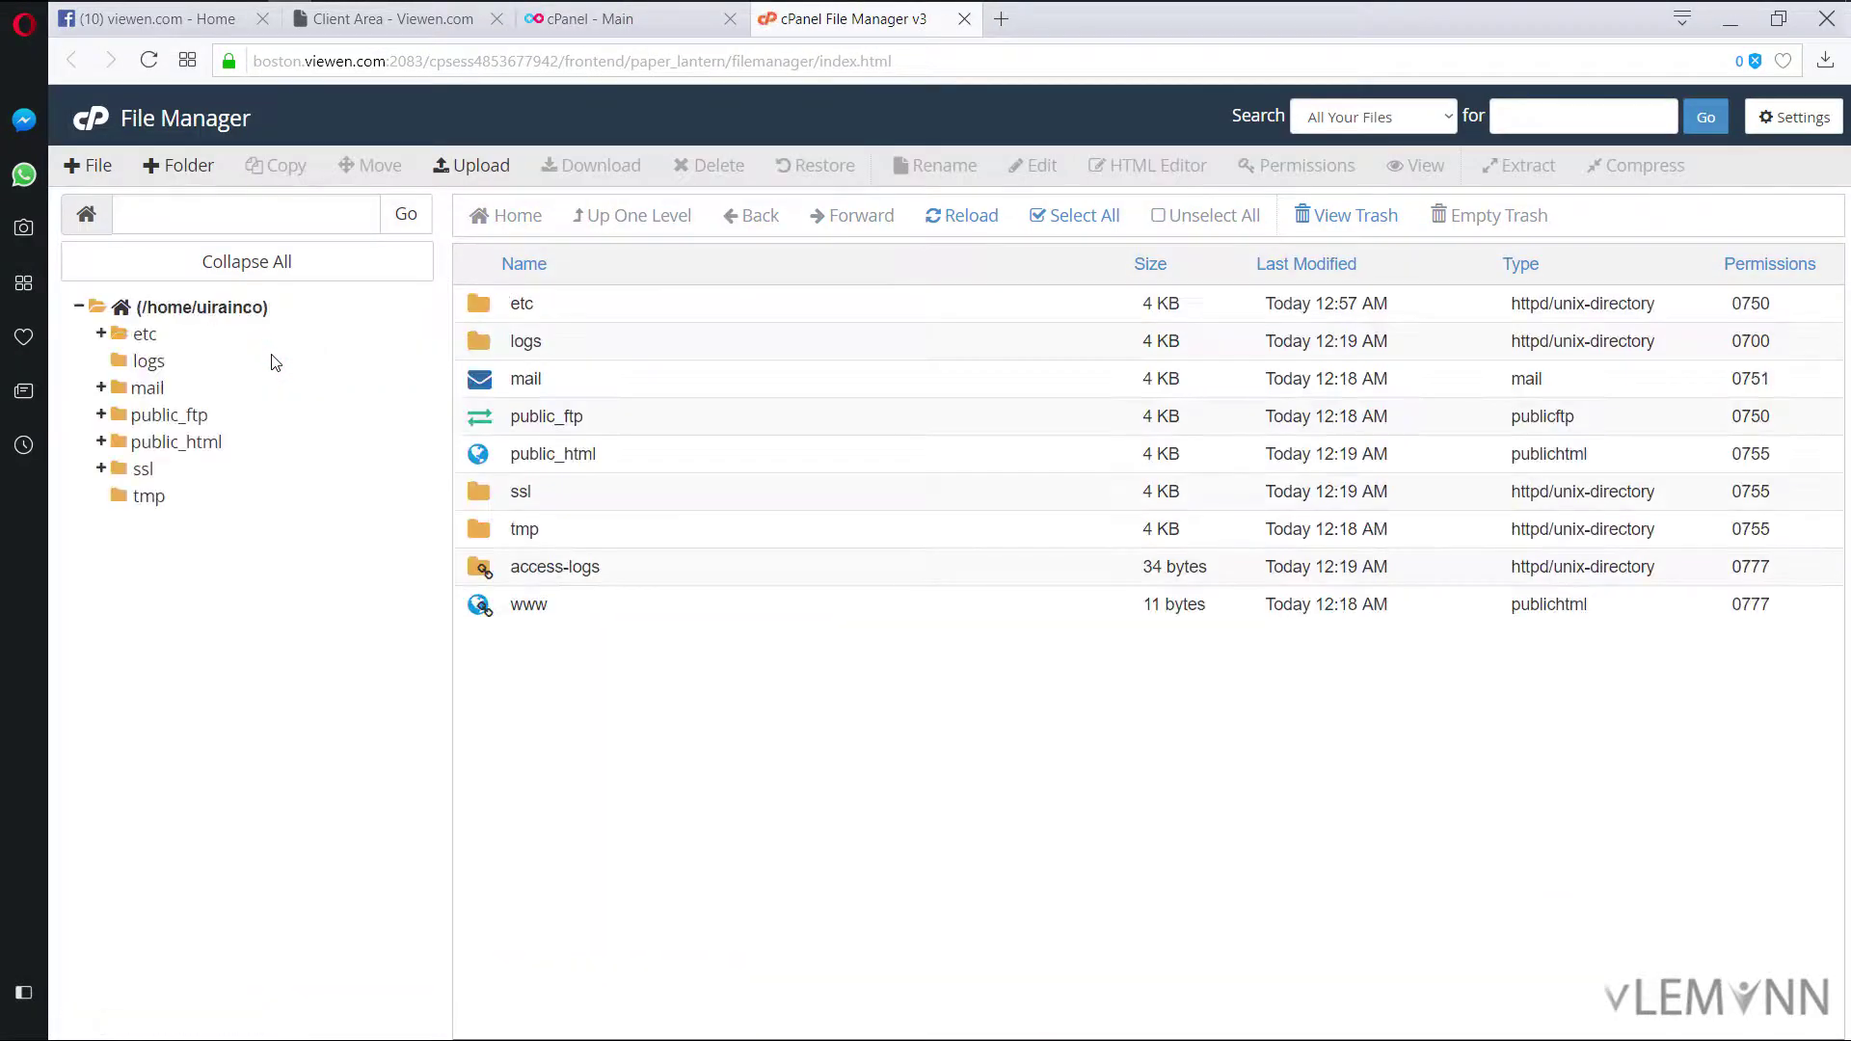
# Step: Create a new file named index.php in public_html and bring up its actions menu
pyautogui.doubleClick(478, 454)
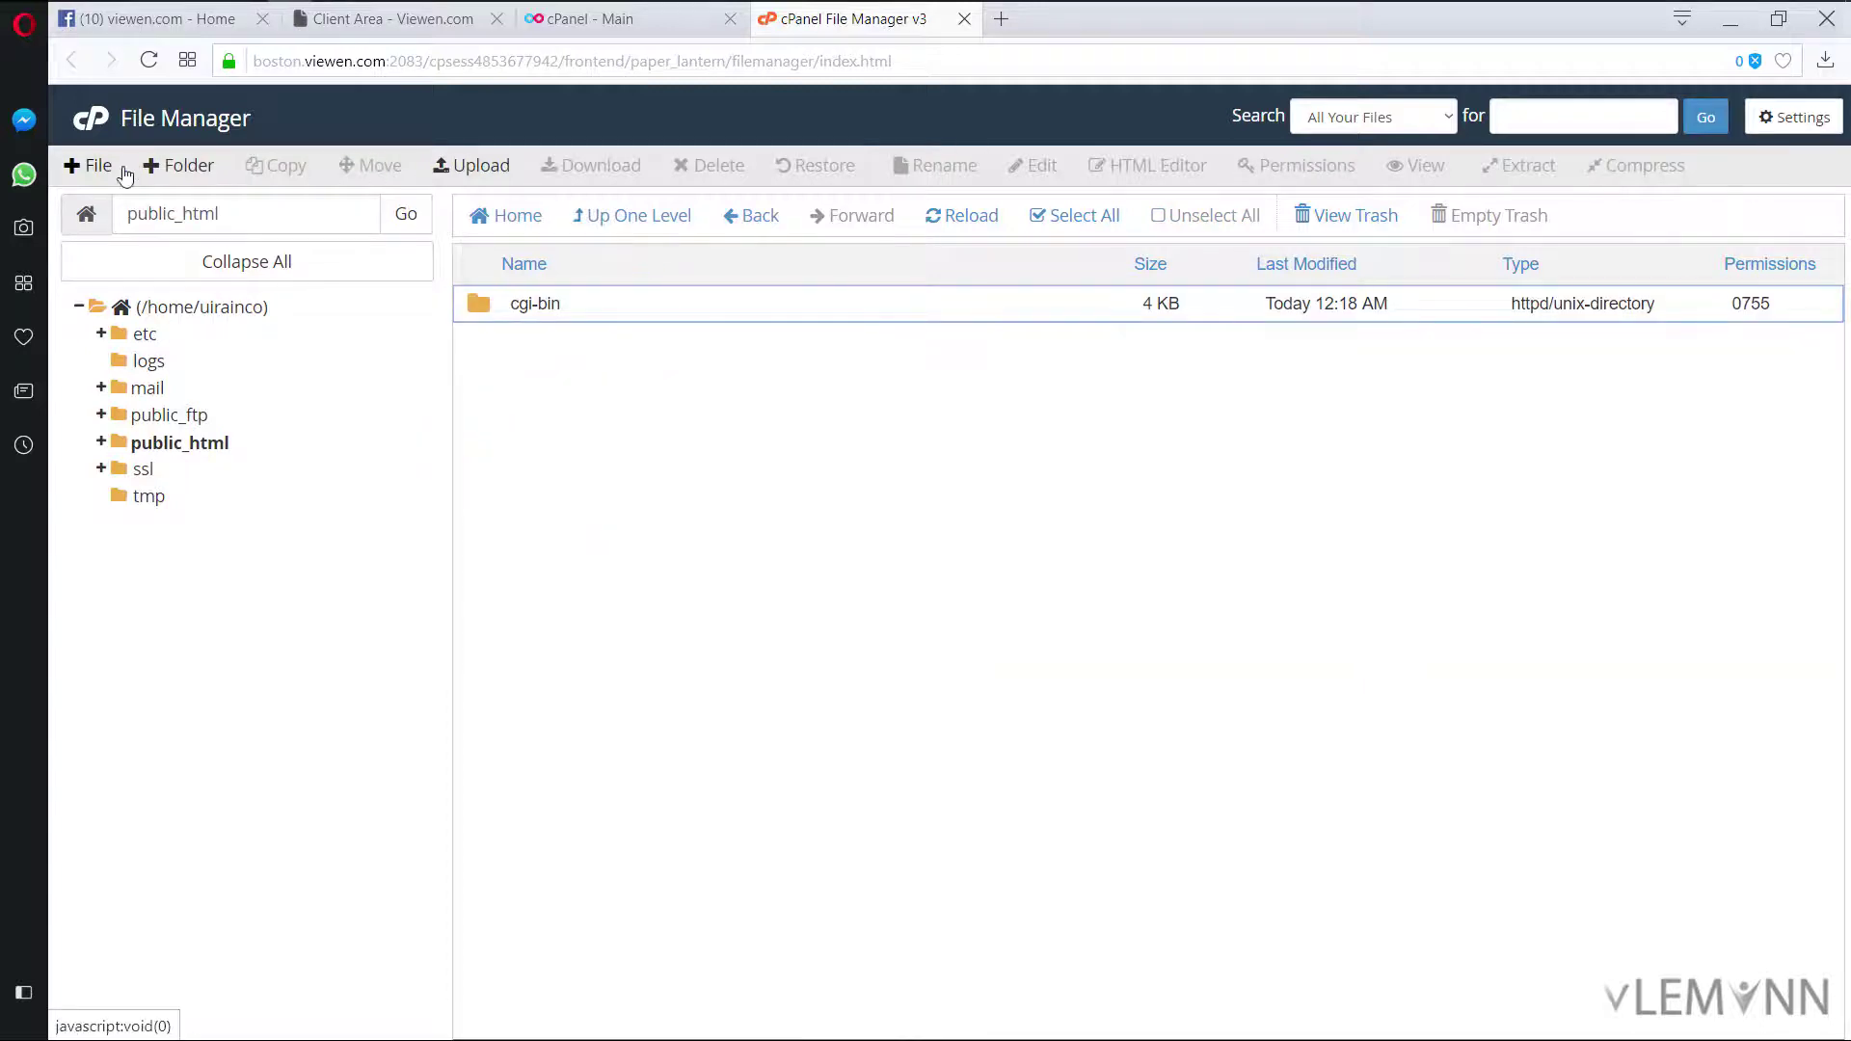
pyautogui.click(92, 165)
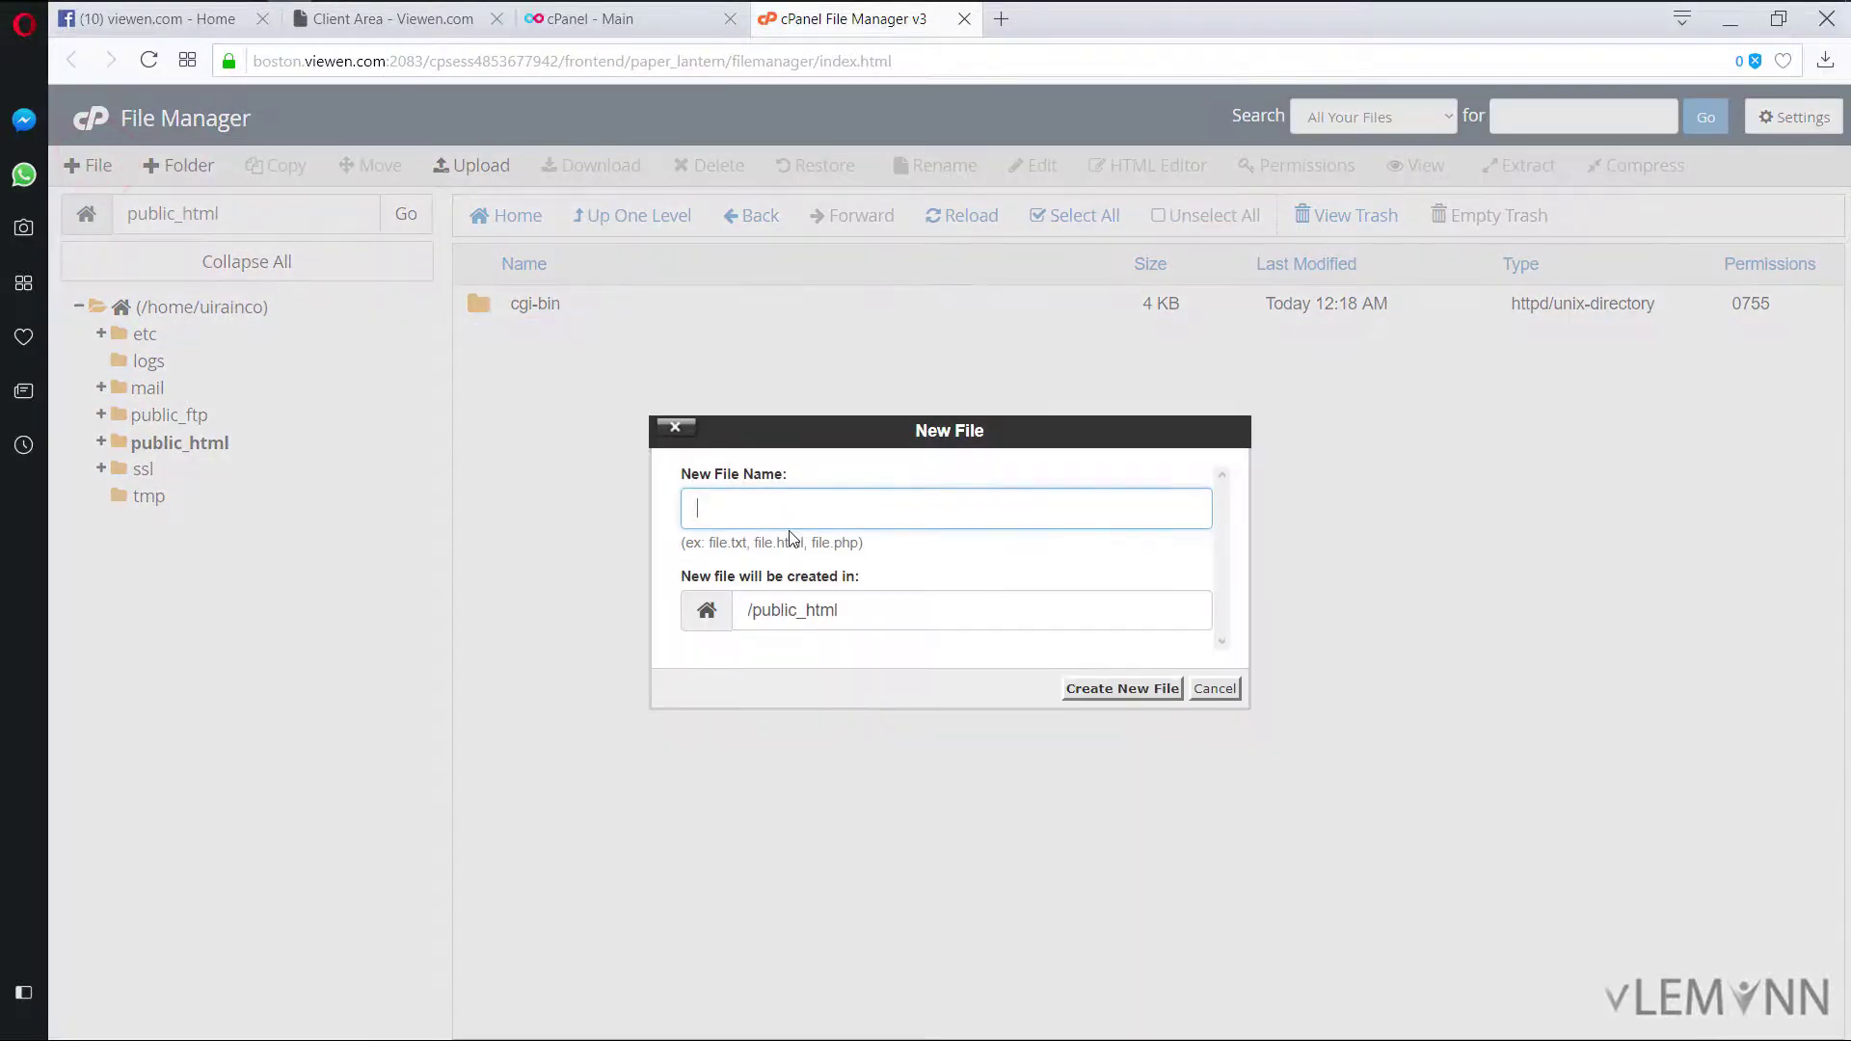
pyautogui.write('index.php')
pyautogui.click(1087, 690)
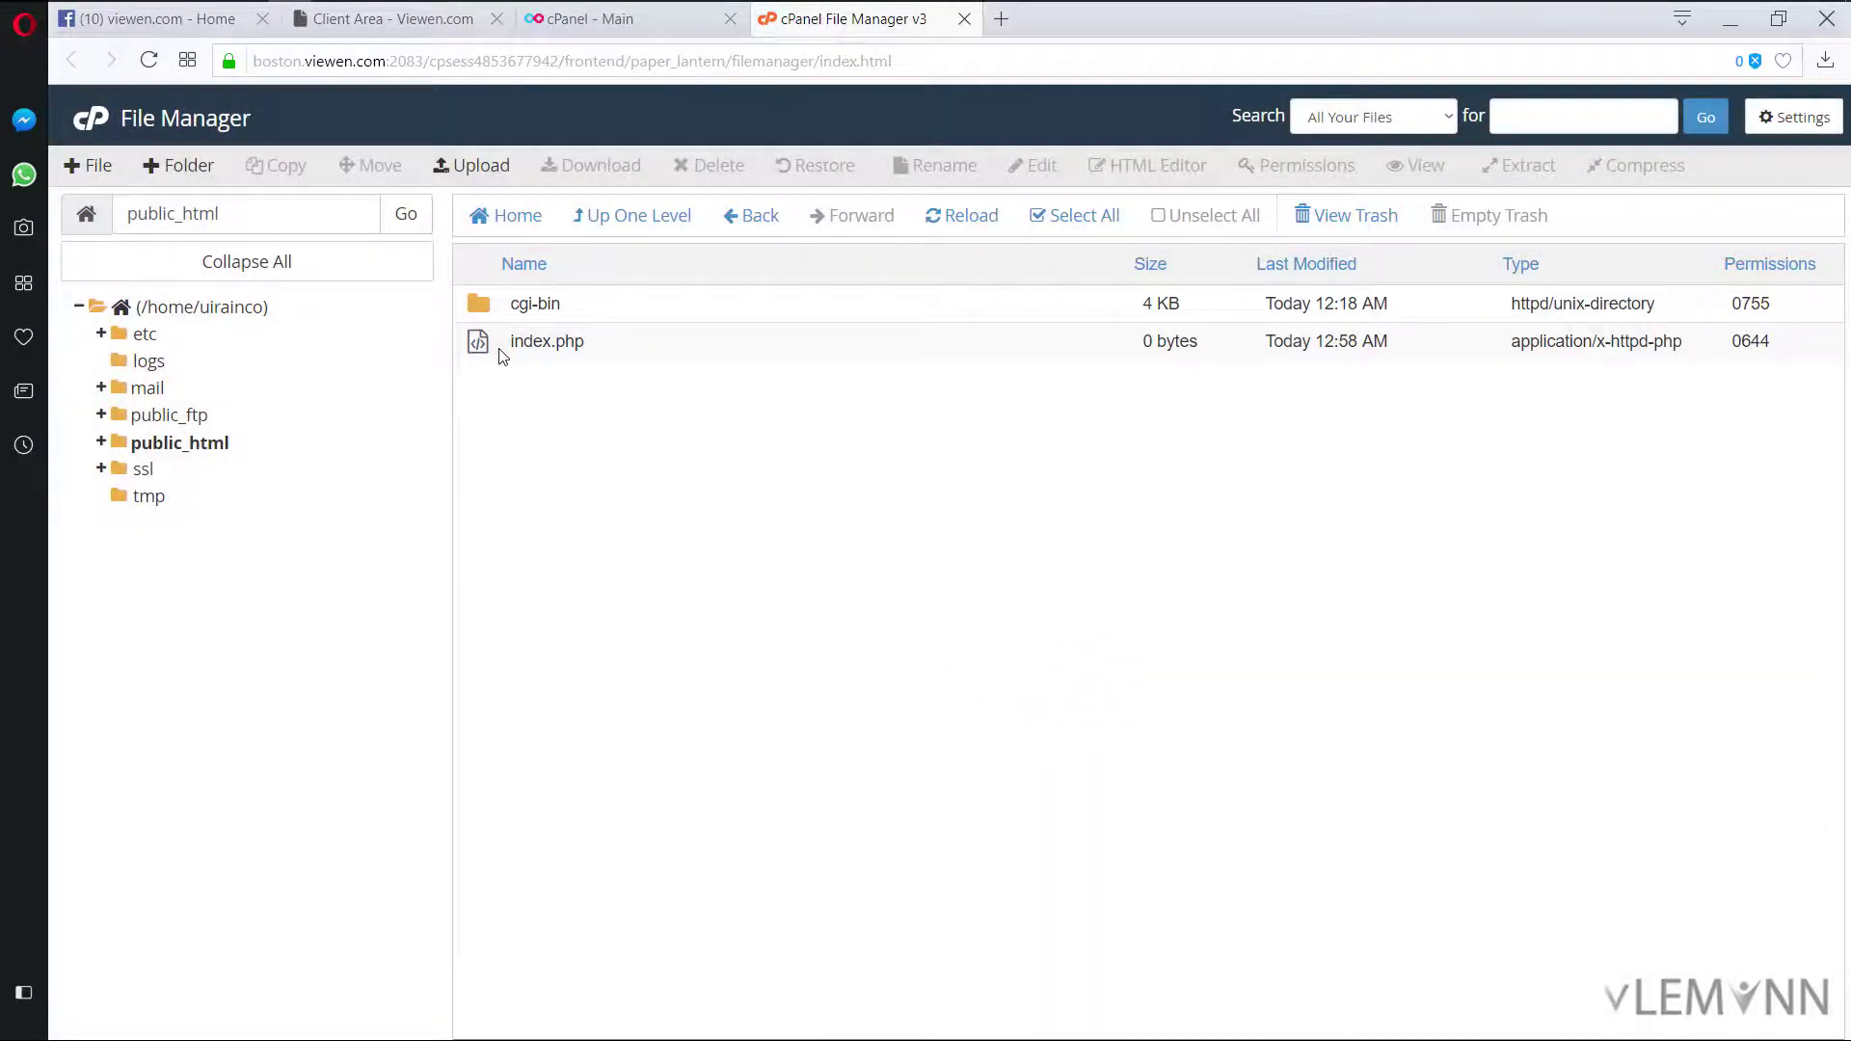
pyautogui.click(499, 349)
pyautogui.rightClick(500, 348)
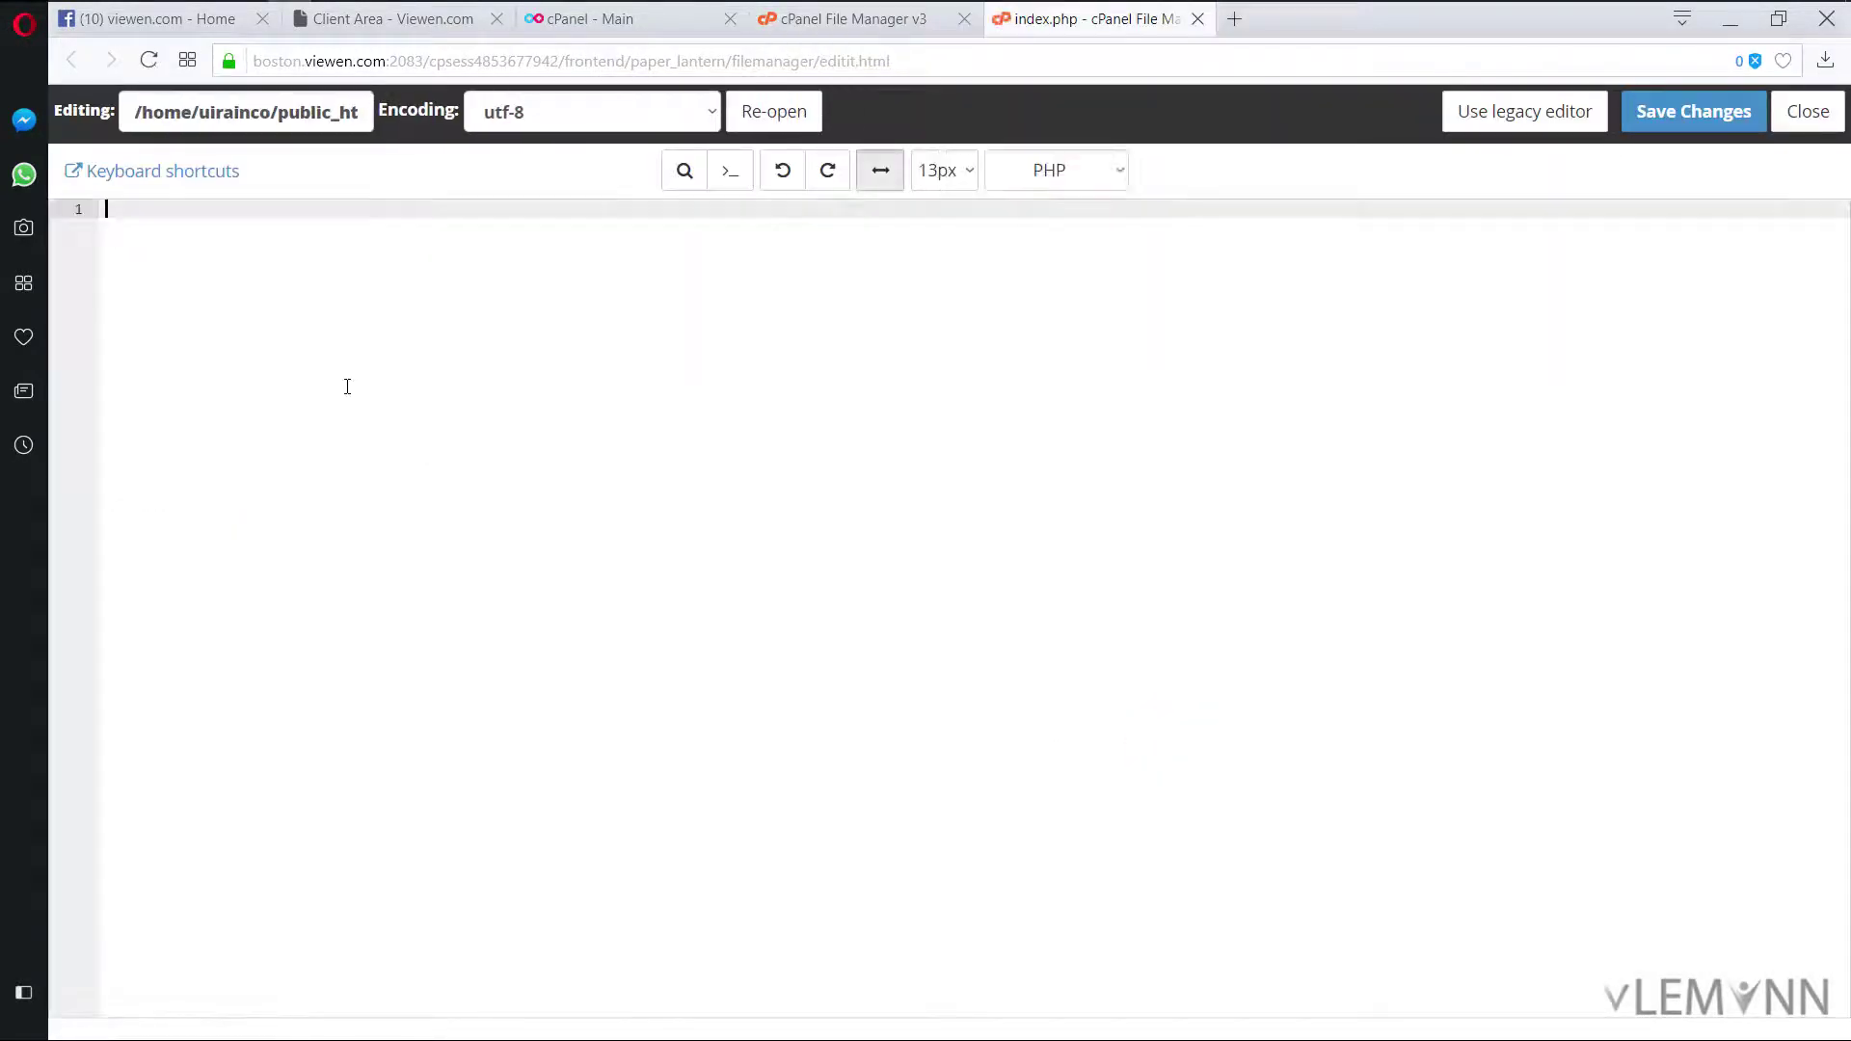
# Step: Write <?php echo "Hello, vlemonn"; ?> in index.php, save, and reload uirain.com to see it
pyautogui.click(321, 388)
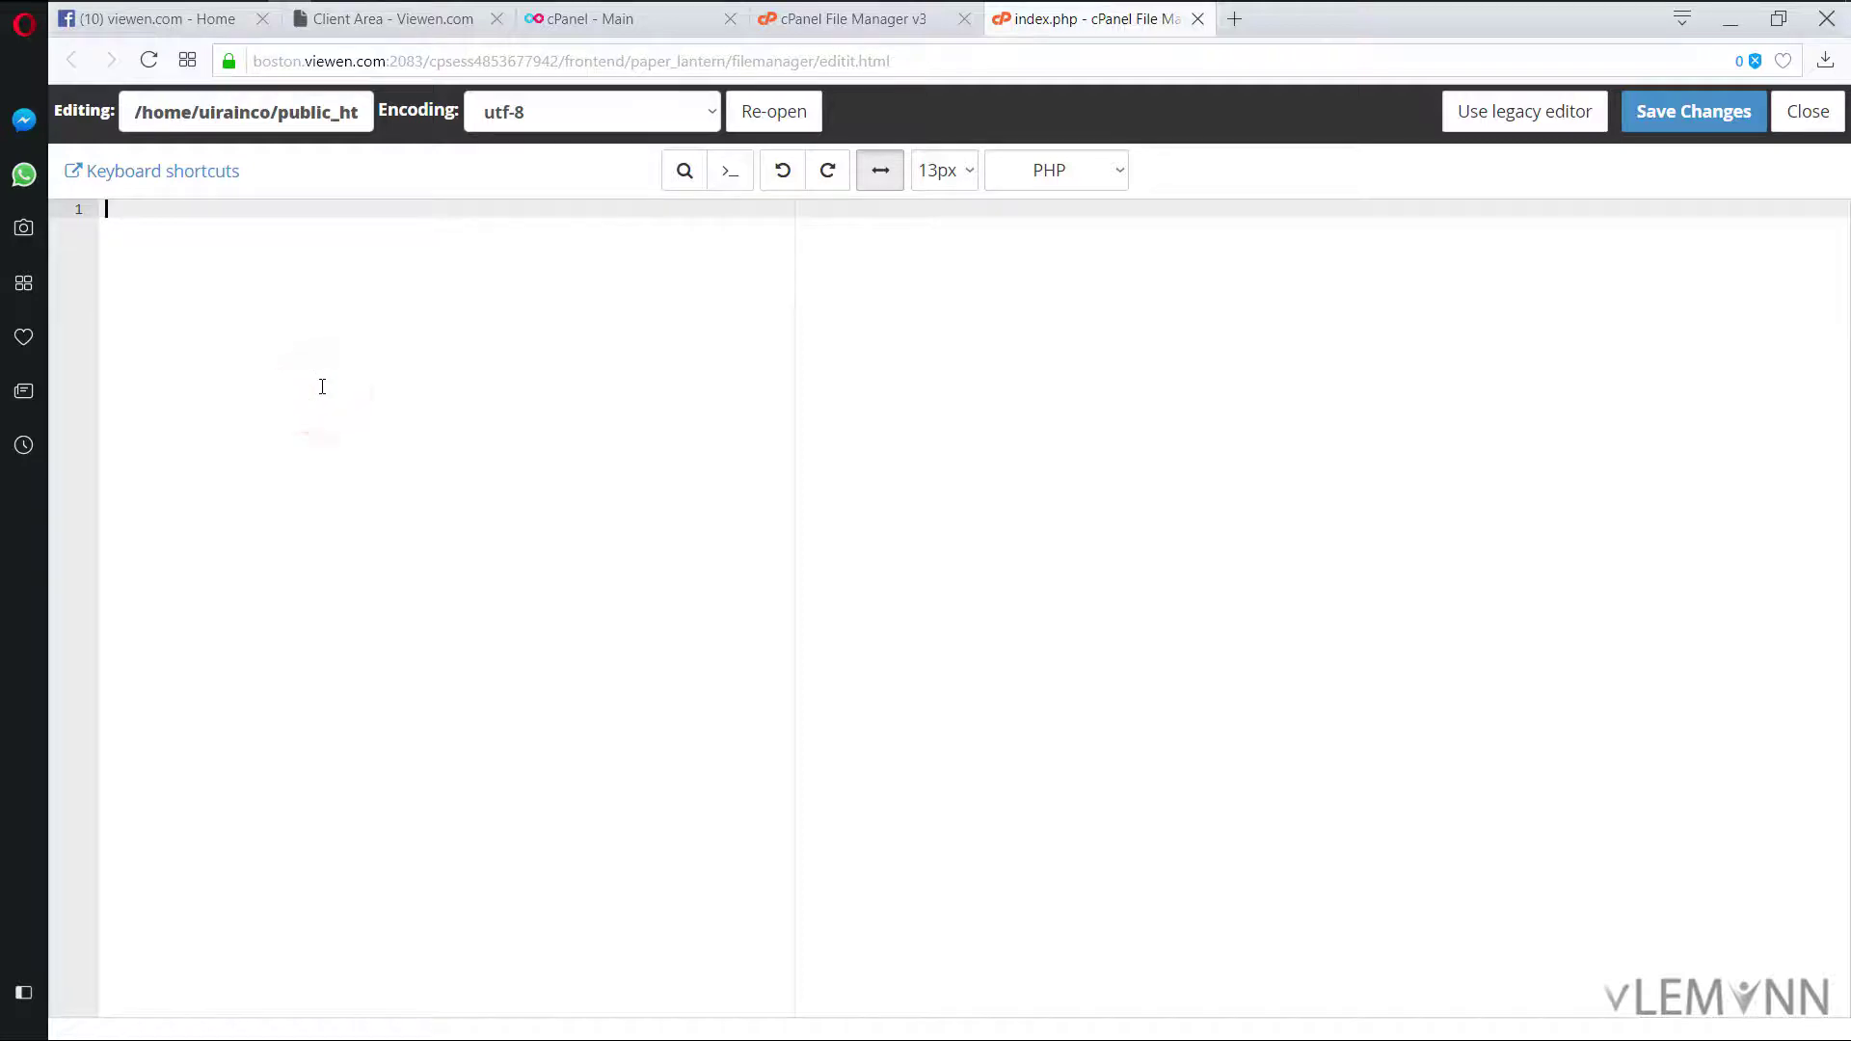
pyautogui.write('<?php')
pyautogui.press('Return')
pyautogui.press('Return')
pyautogui.press('Return')
pyautogui.write('?>')
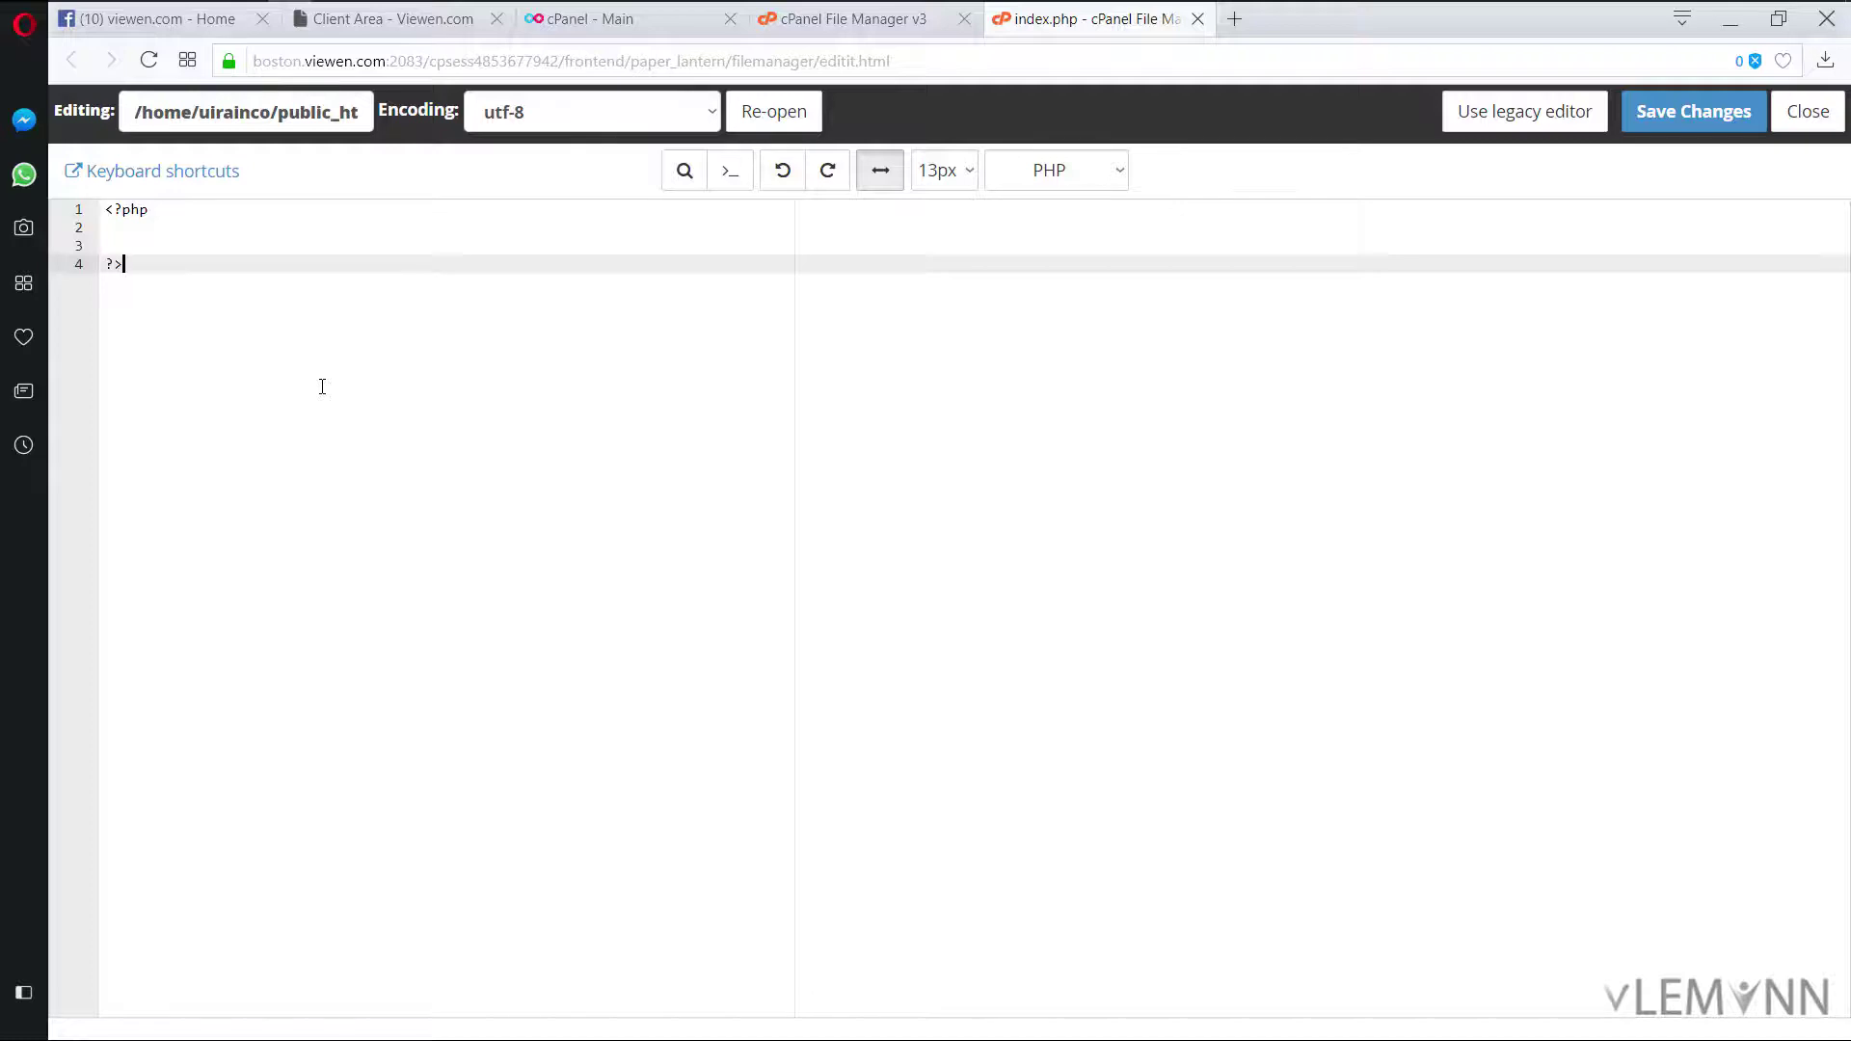
pyautogui.press('Up')
pyautogui.press('Return')
pyautogui.press('Up')
pyautogui.write('ec')
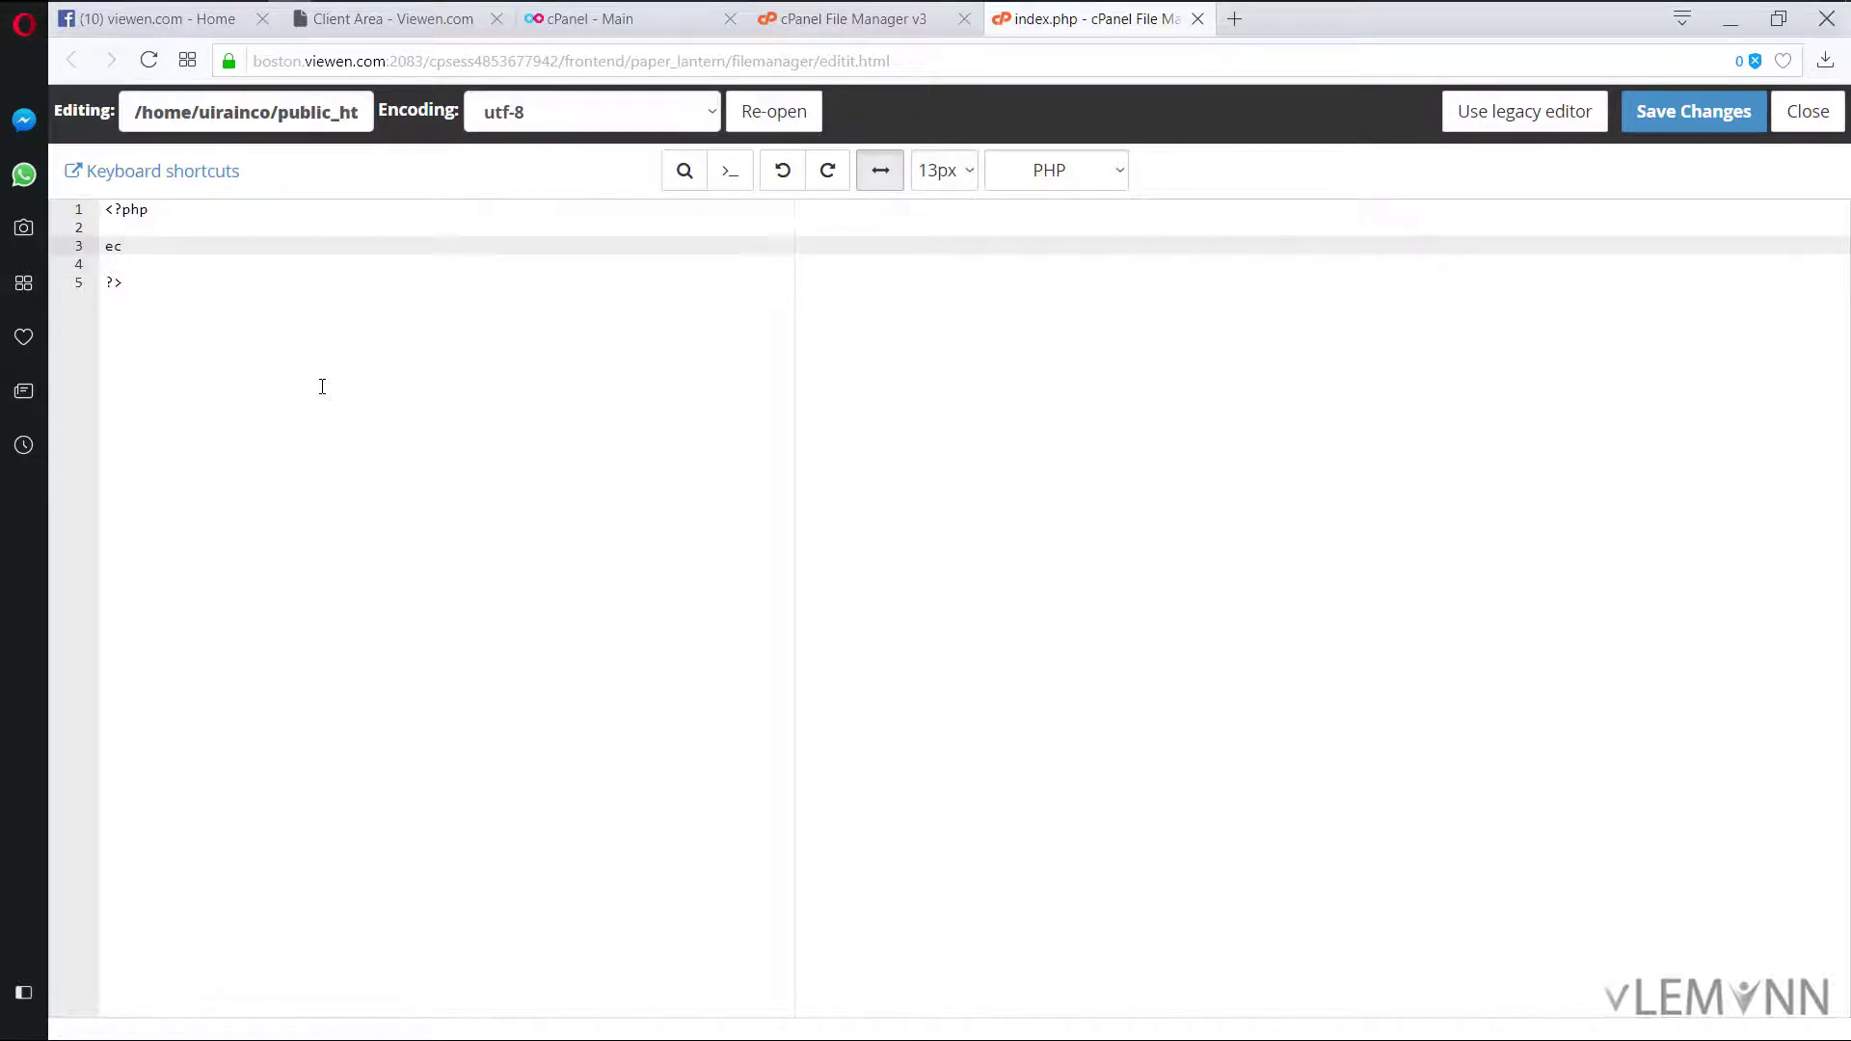
pyautogui.write('ho "Hello, vlemonn')
pyautogui.press('Right')
pyautogui.write(';')
pyautogui.click(1683, 113)
pyautogui.hotkey('alt', 'Tab')
pyautogui.click(91, 56)
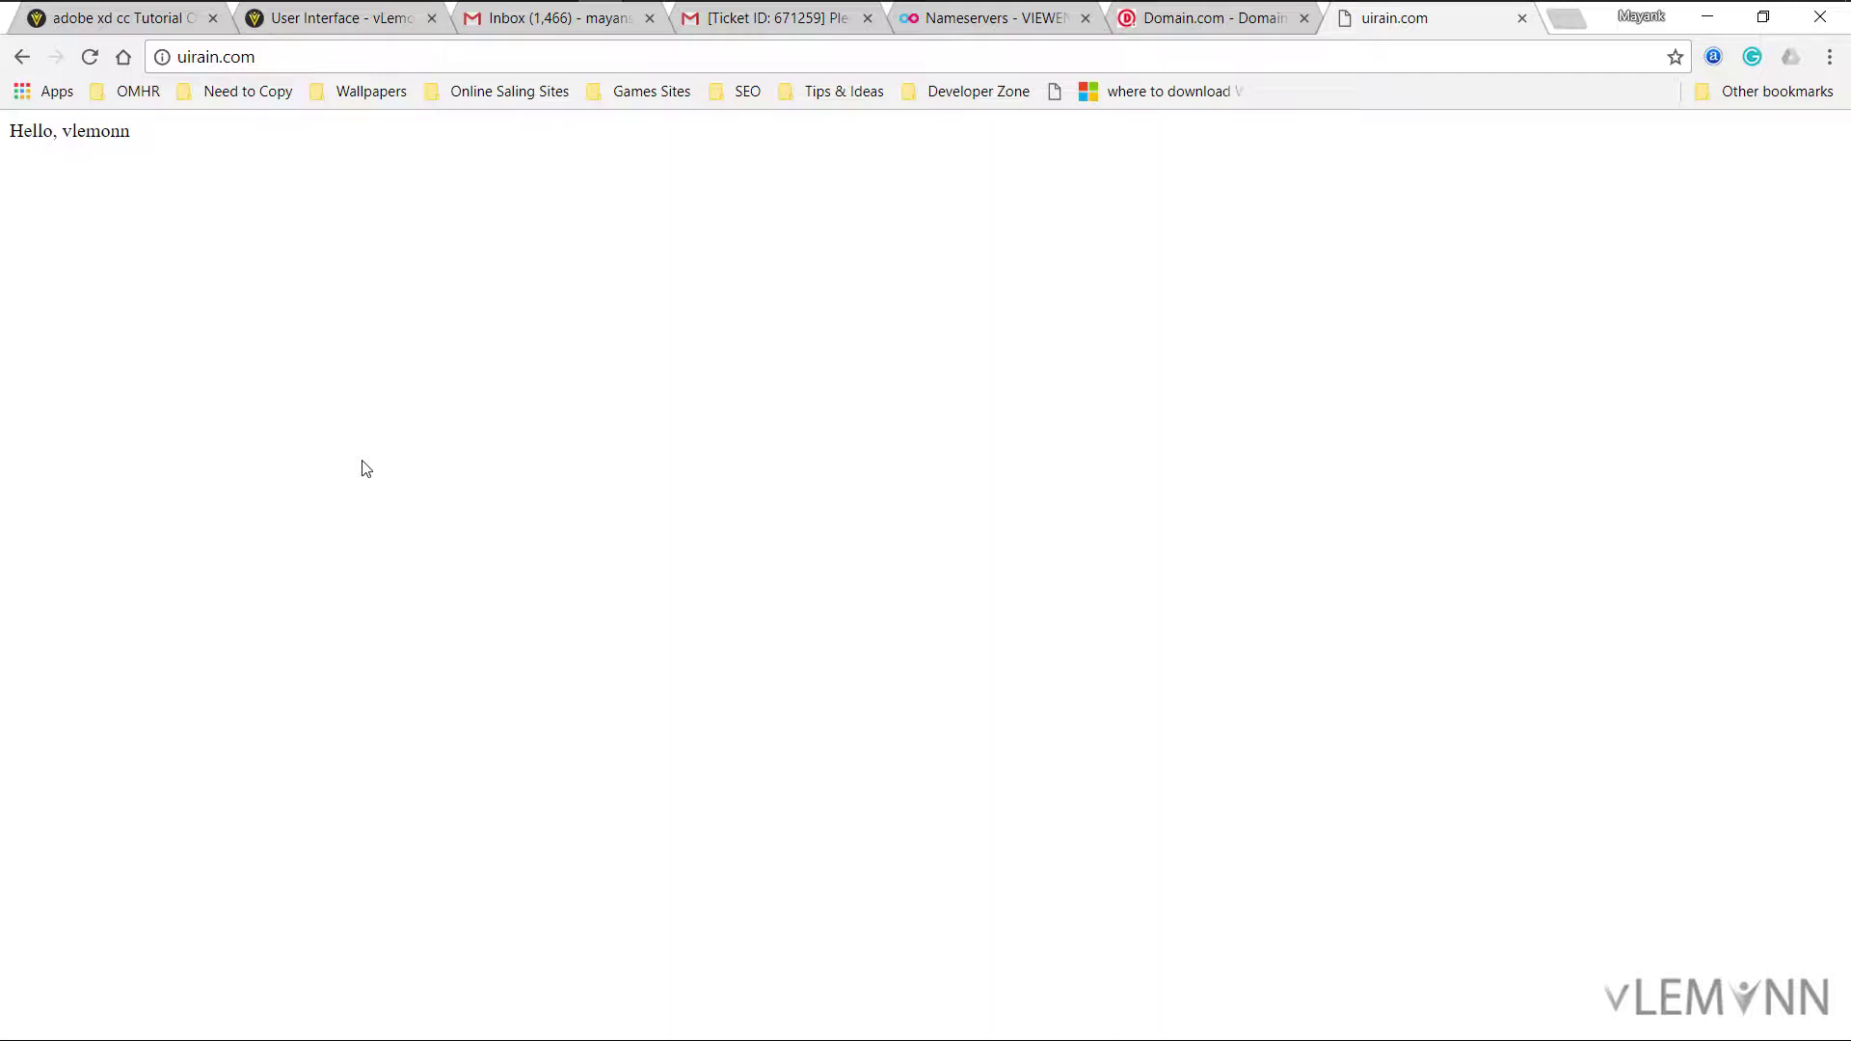
# Step: Replace the greeting with 'Coming Soon' in index.php, save, and close the editor
pyautogui.hotkey('alt', 'Tab')
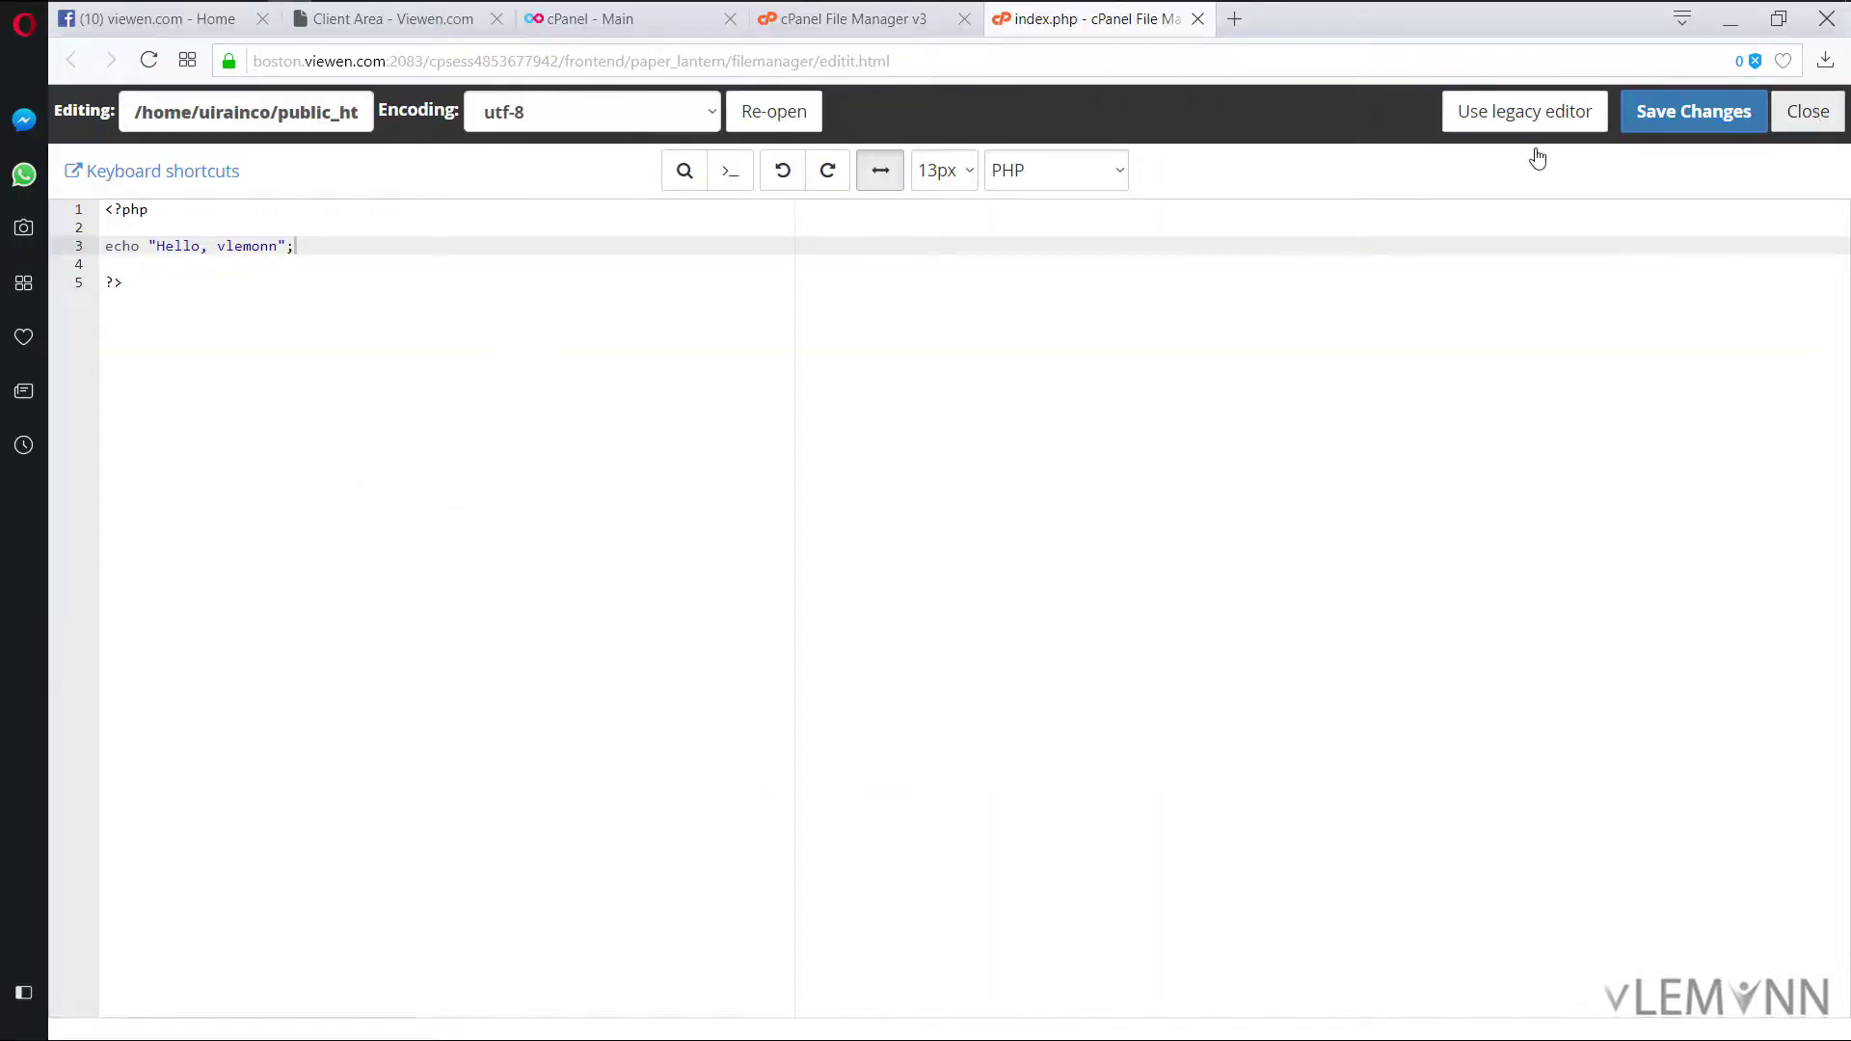
pyautogui.click(274, 248)
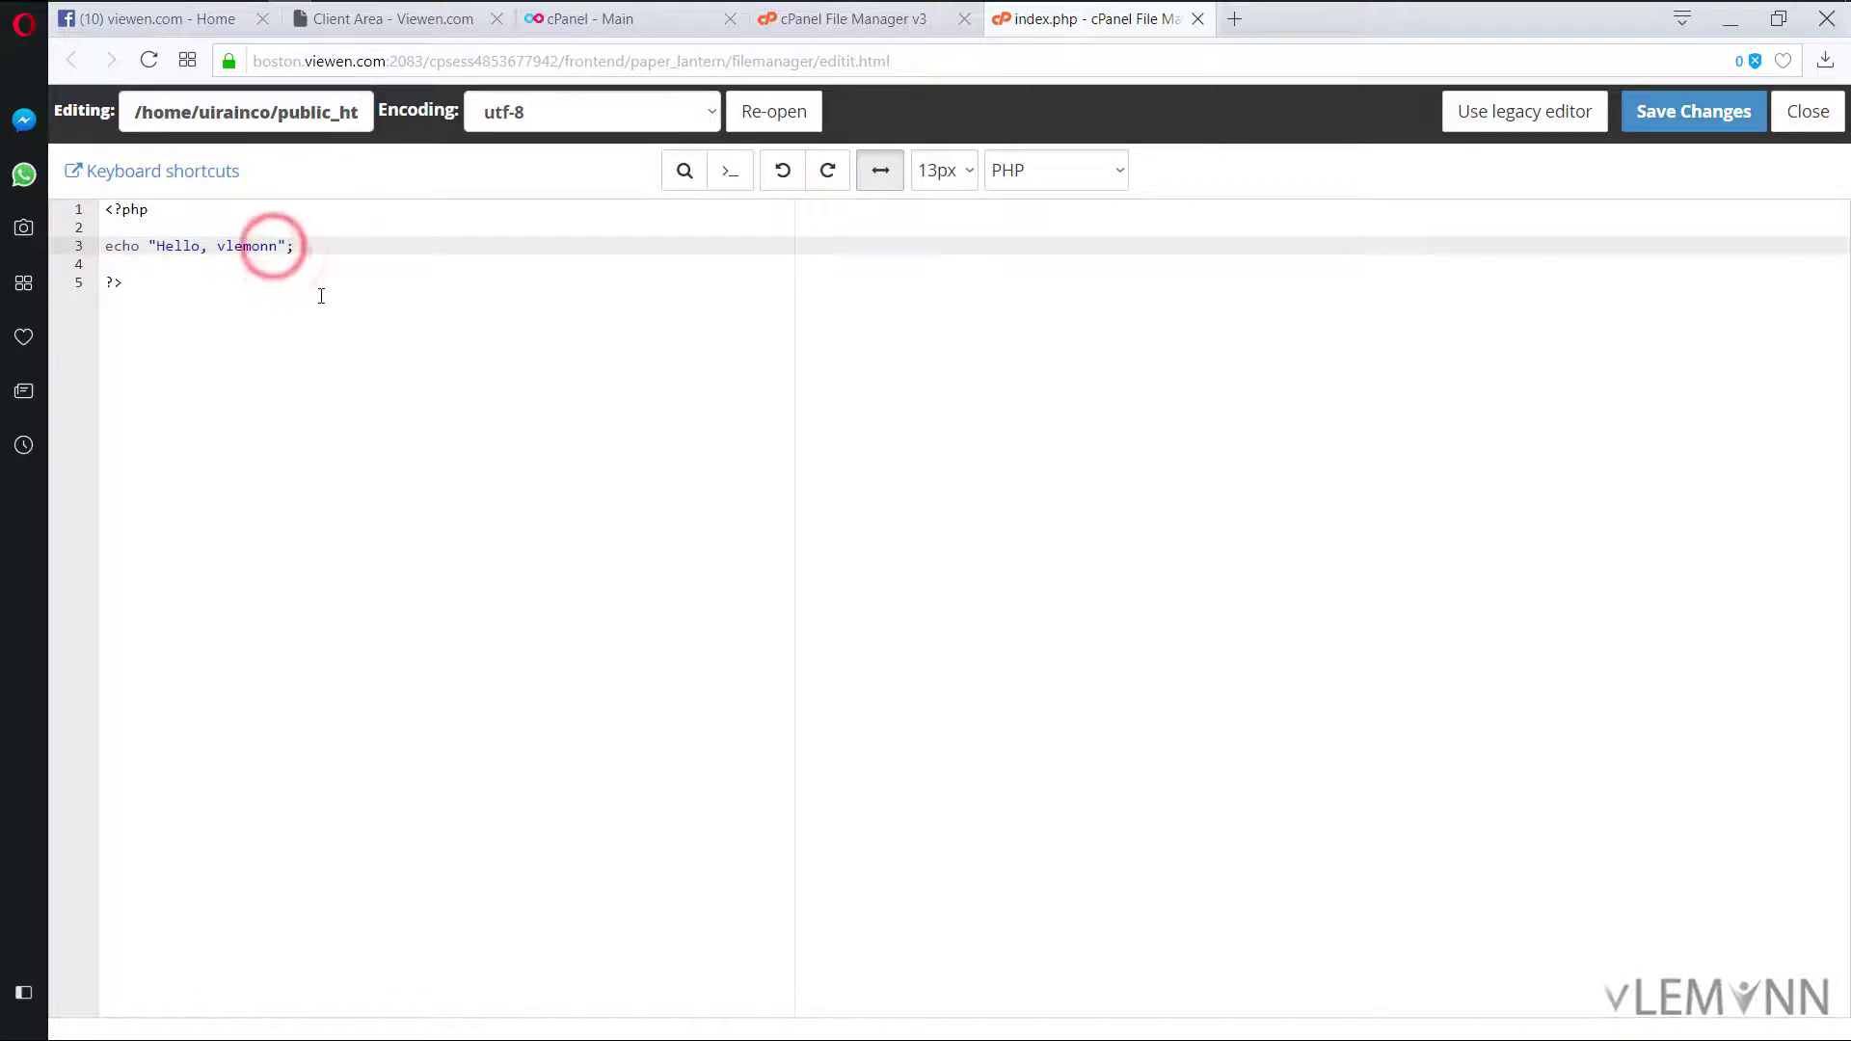
pyautogui.hotkey('ctrl', 'shift', 'Left')
pyautogui.hotkey('ctrl', 'shift', 'Left')
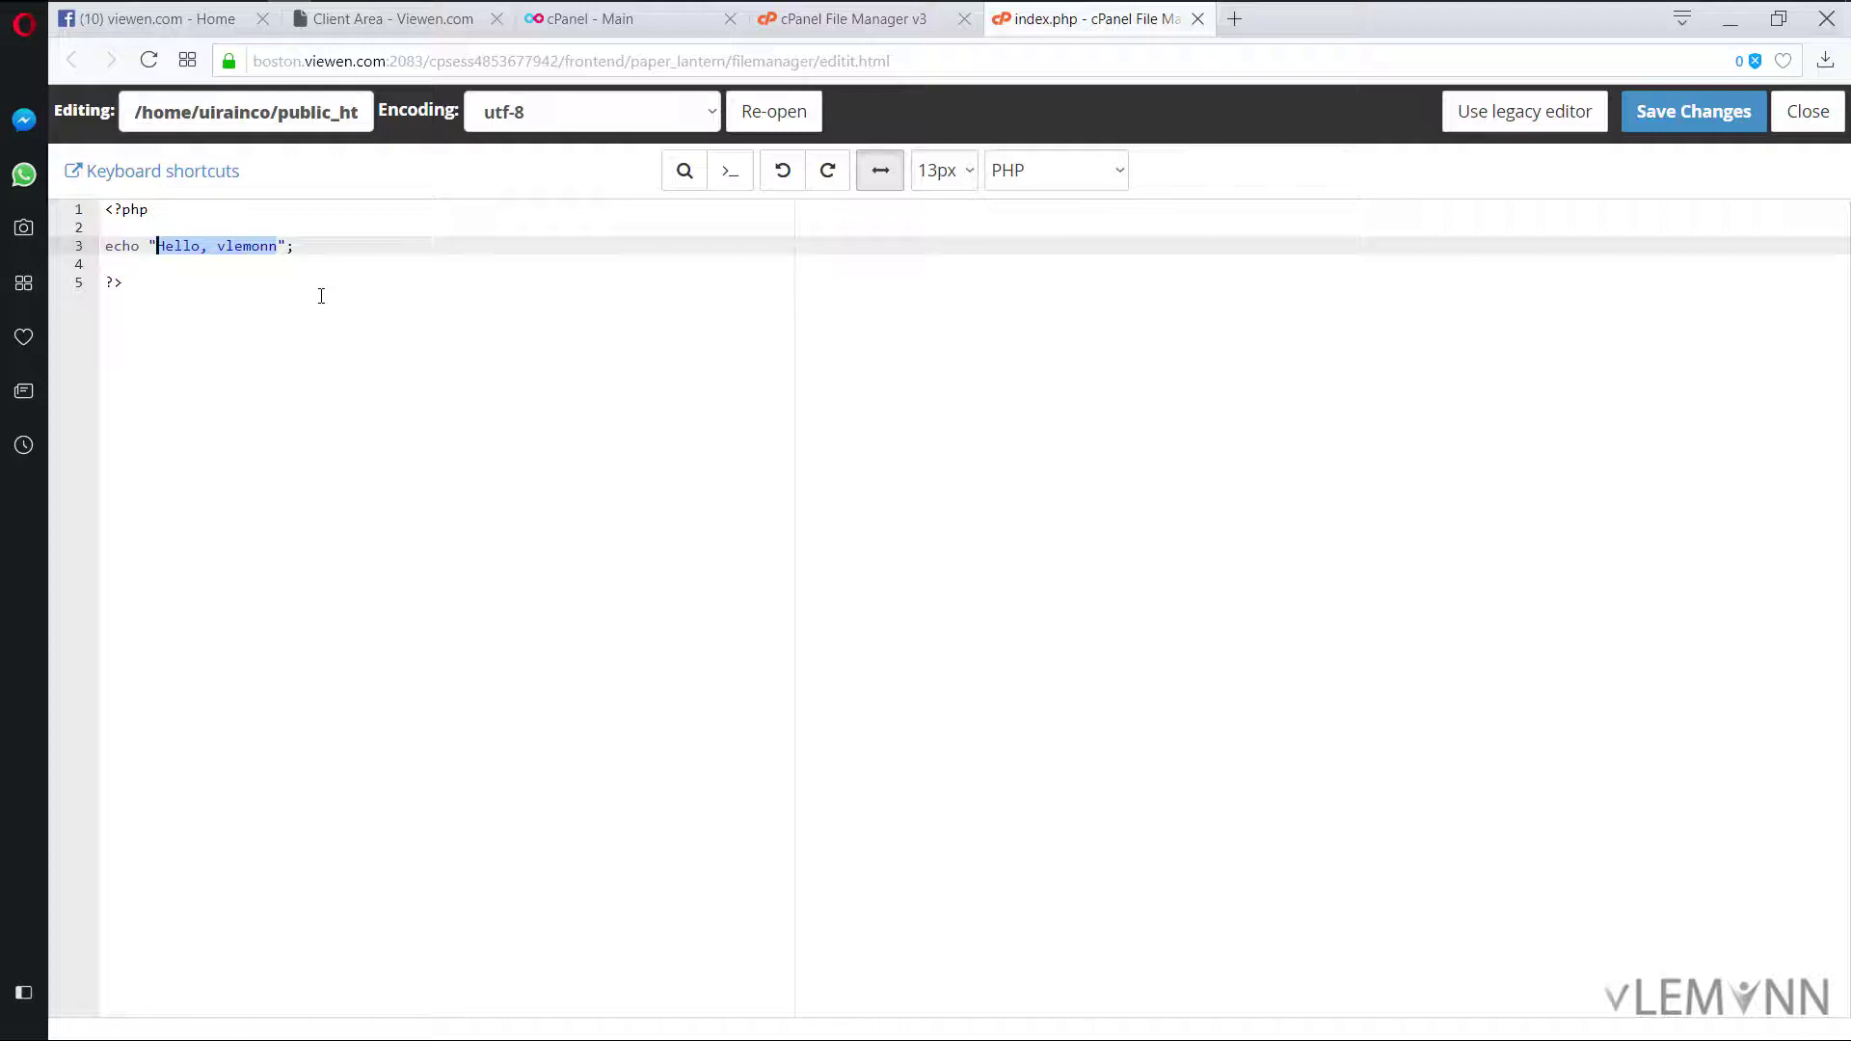
pyautogui.write('Coming S')
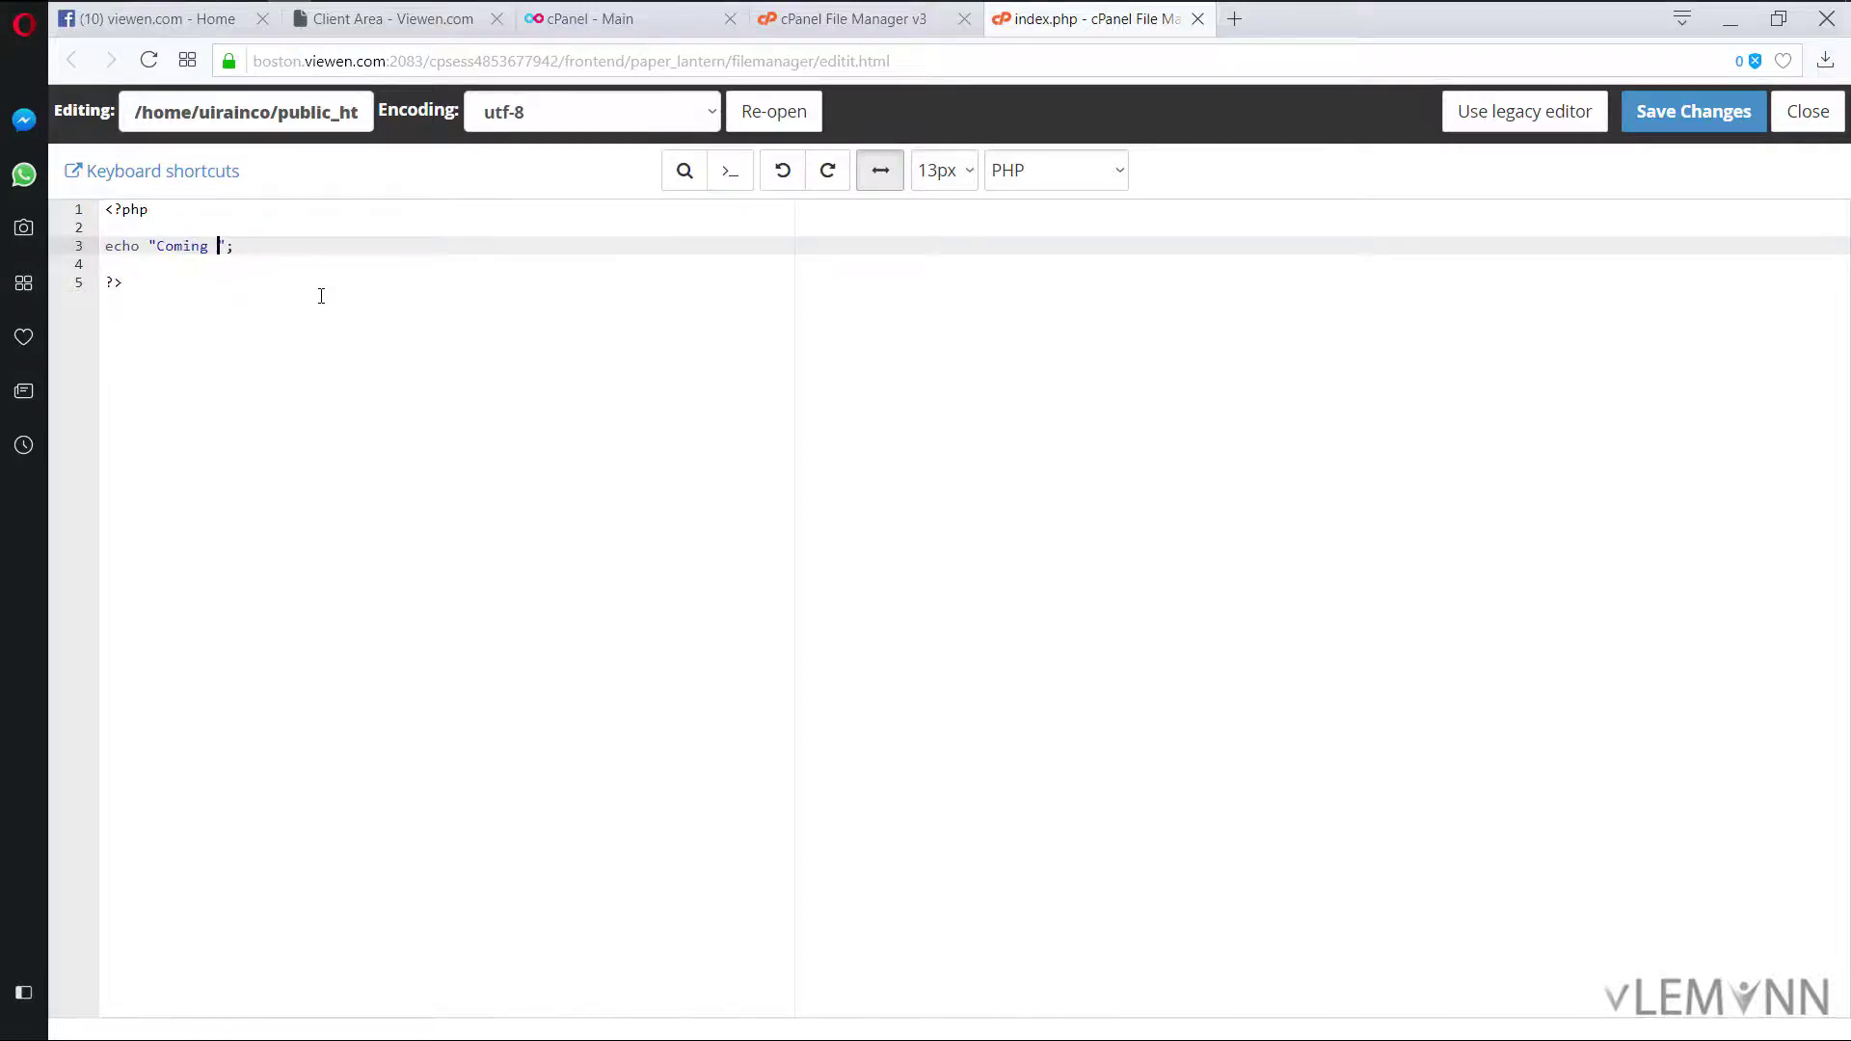
pyautogui.write('oon')
pyautogui.click(1720, 113)
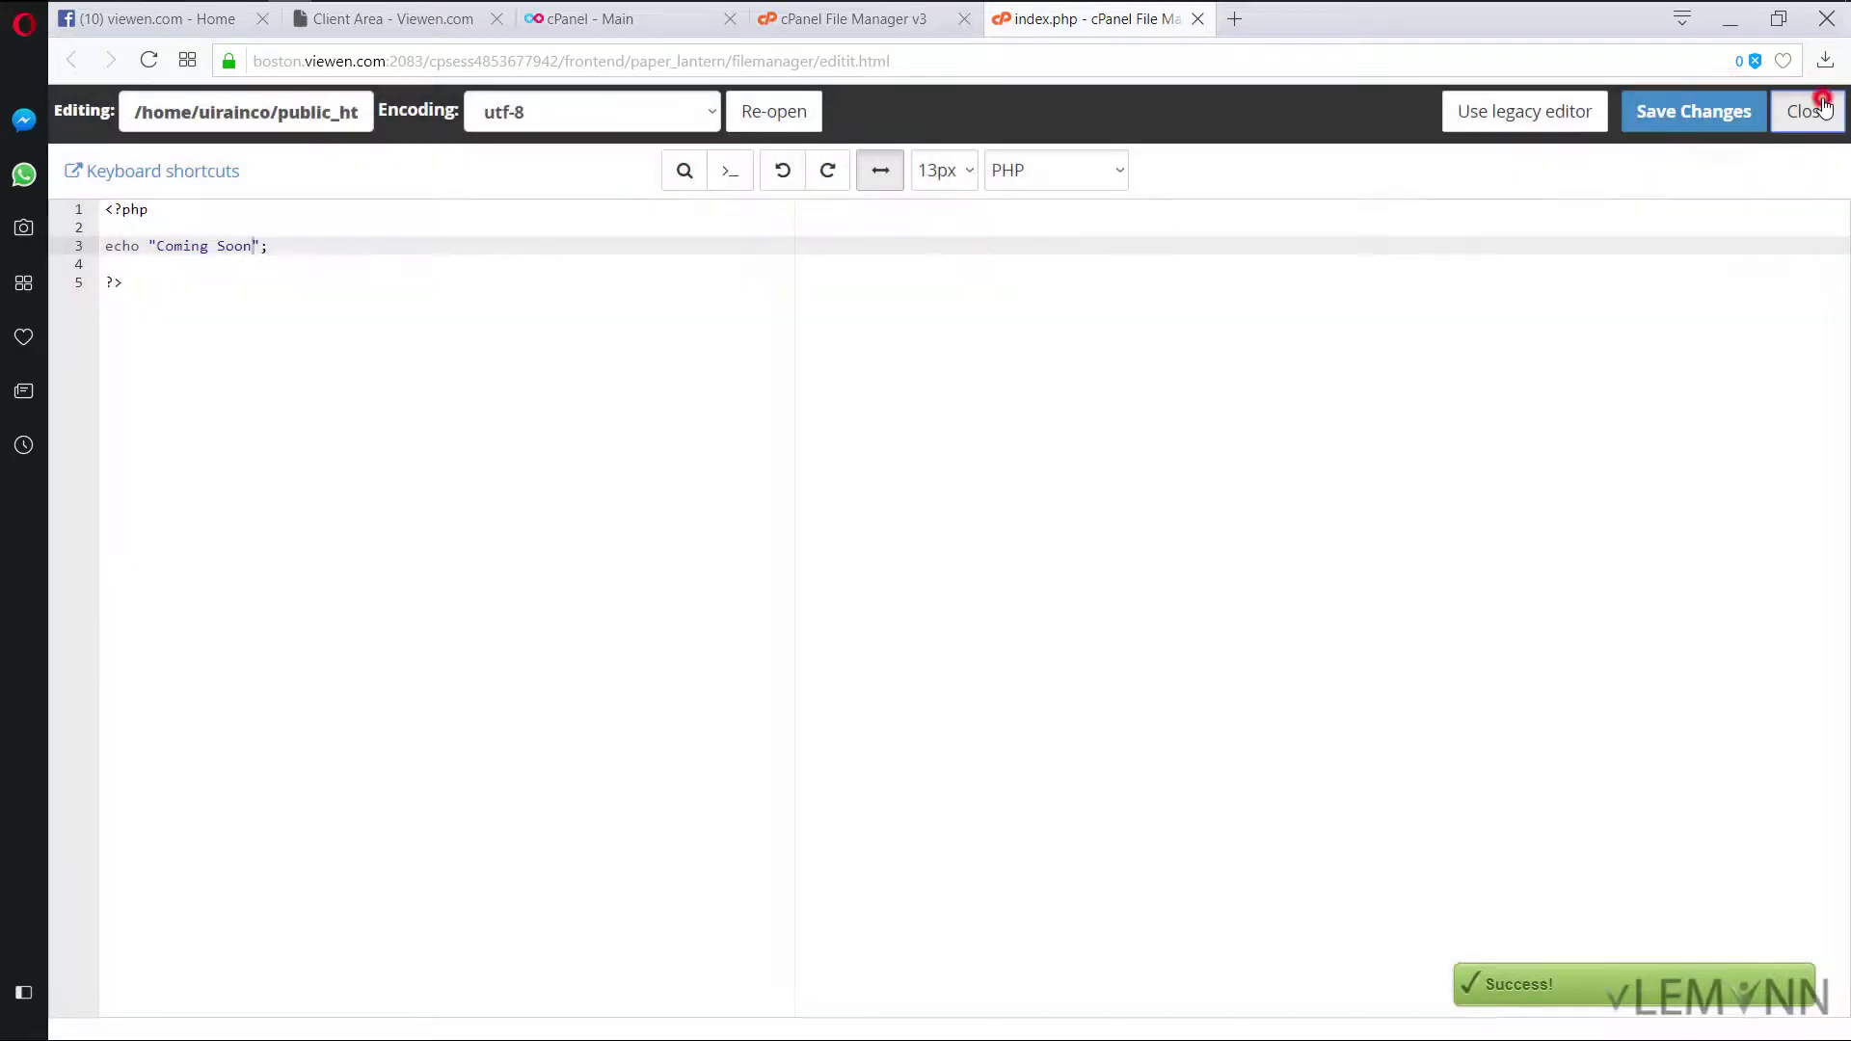
pyautogui.click(1808, 111)
pyautogui.click(683, 449)
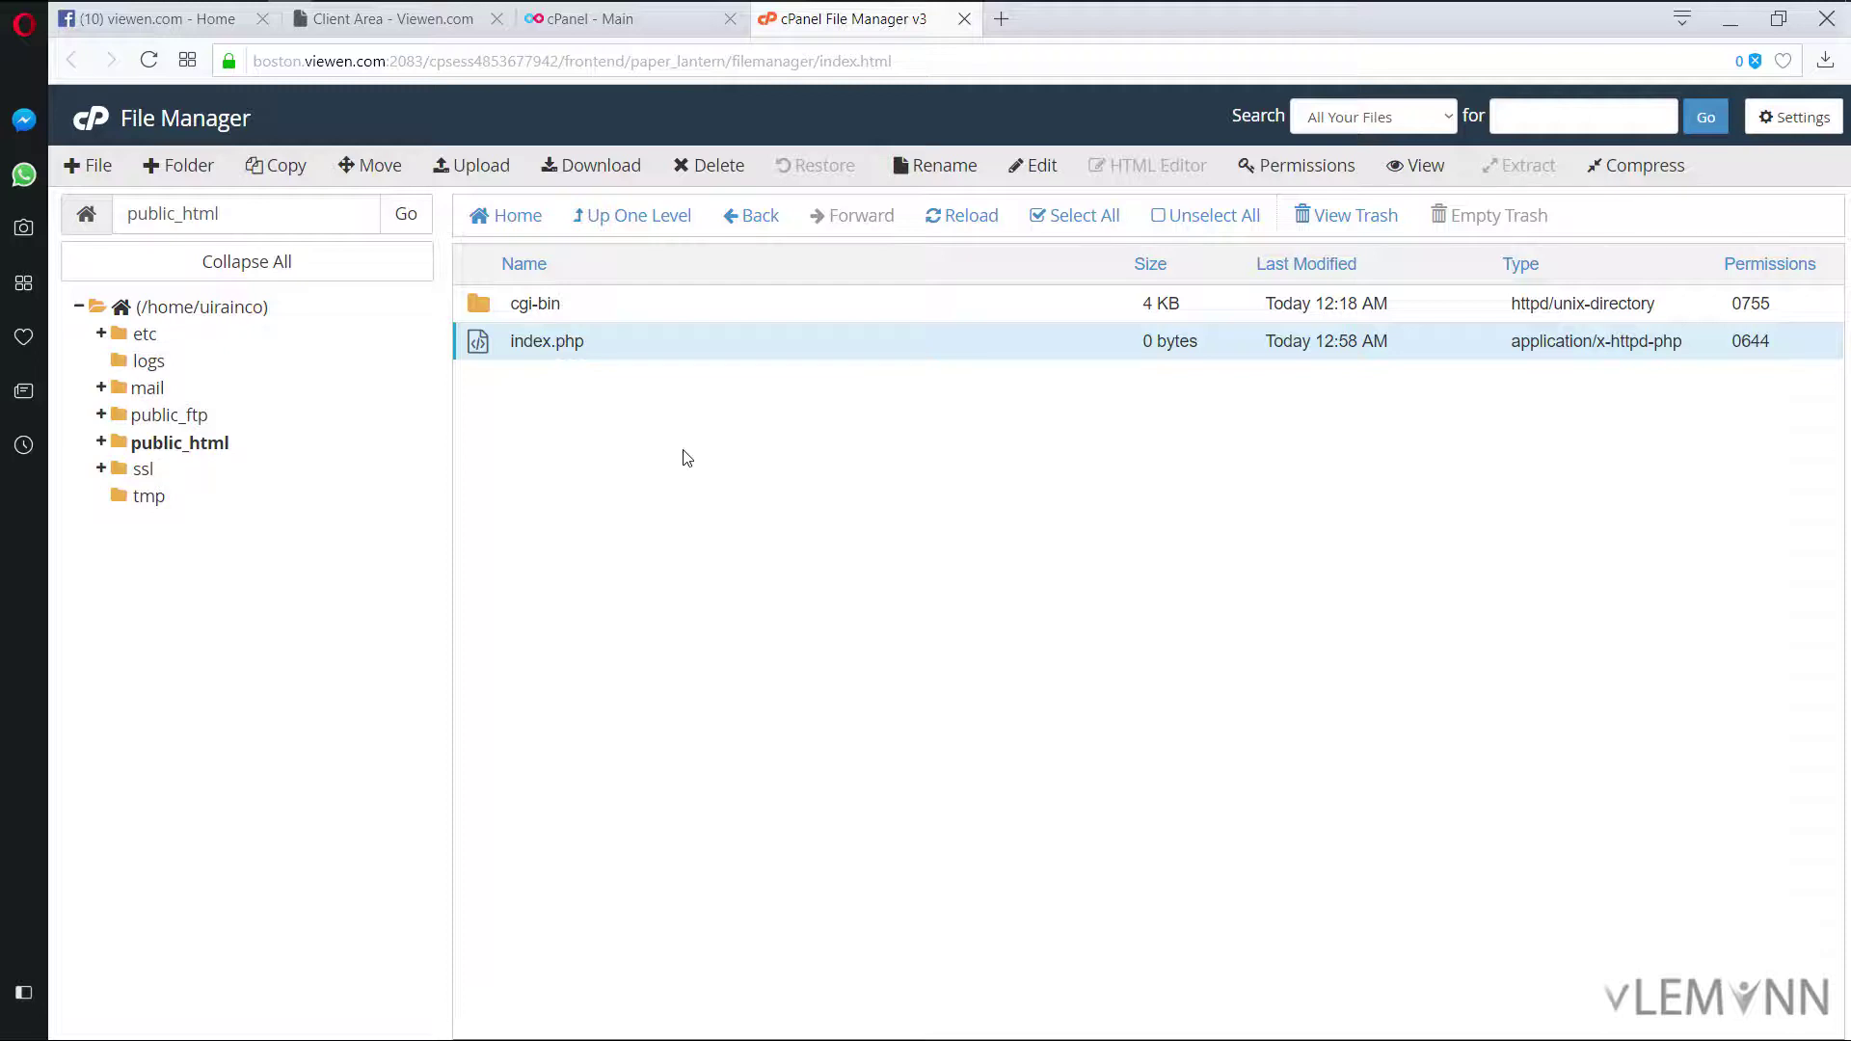
# Step: Create an empty .htaccess file in public_html
pyautogui.click(100, 170)
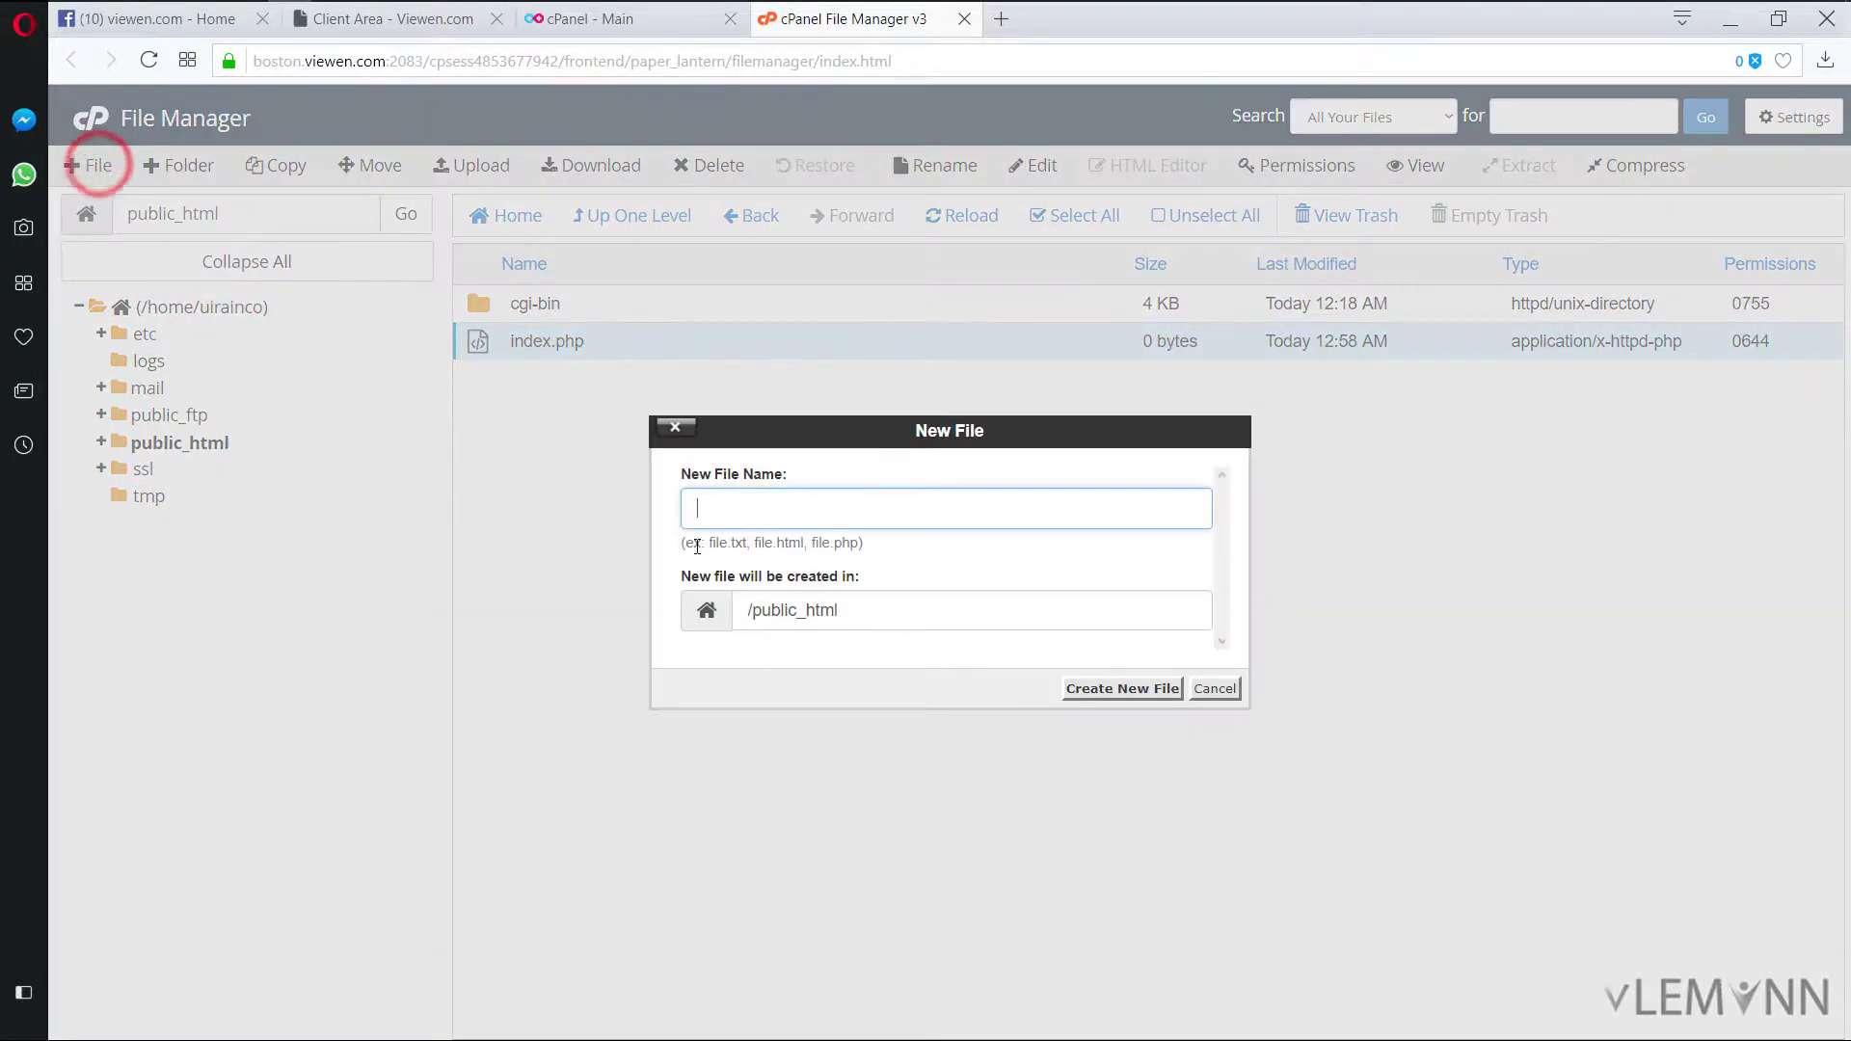
pyautogui.click(745, 510)
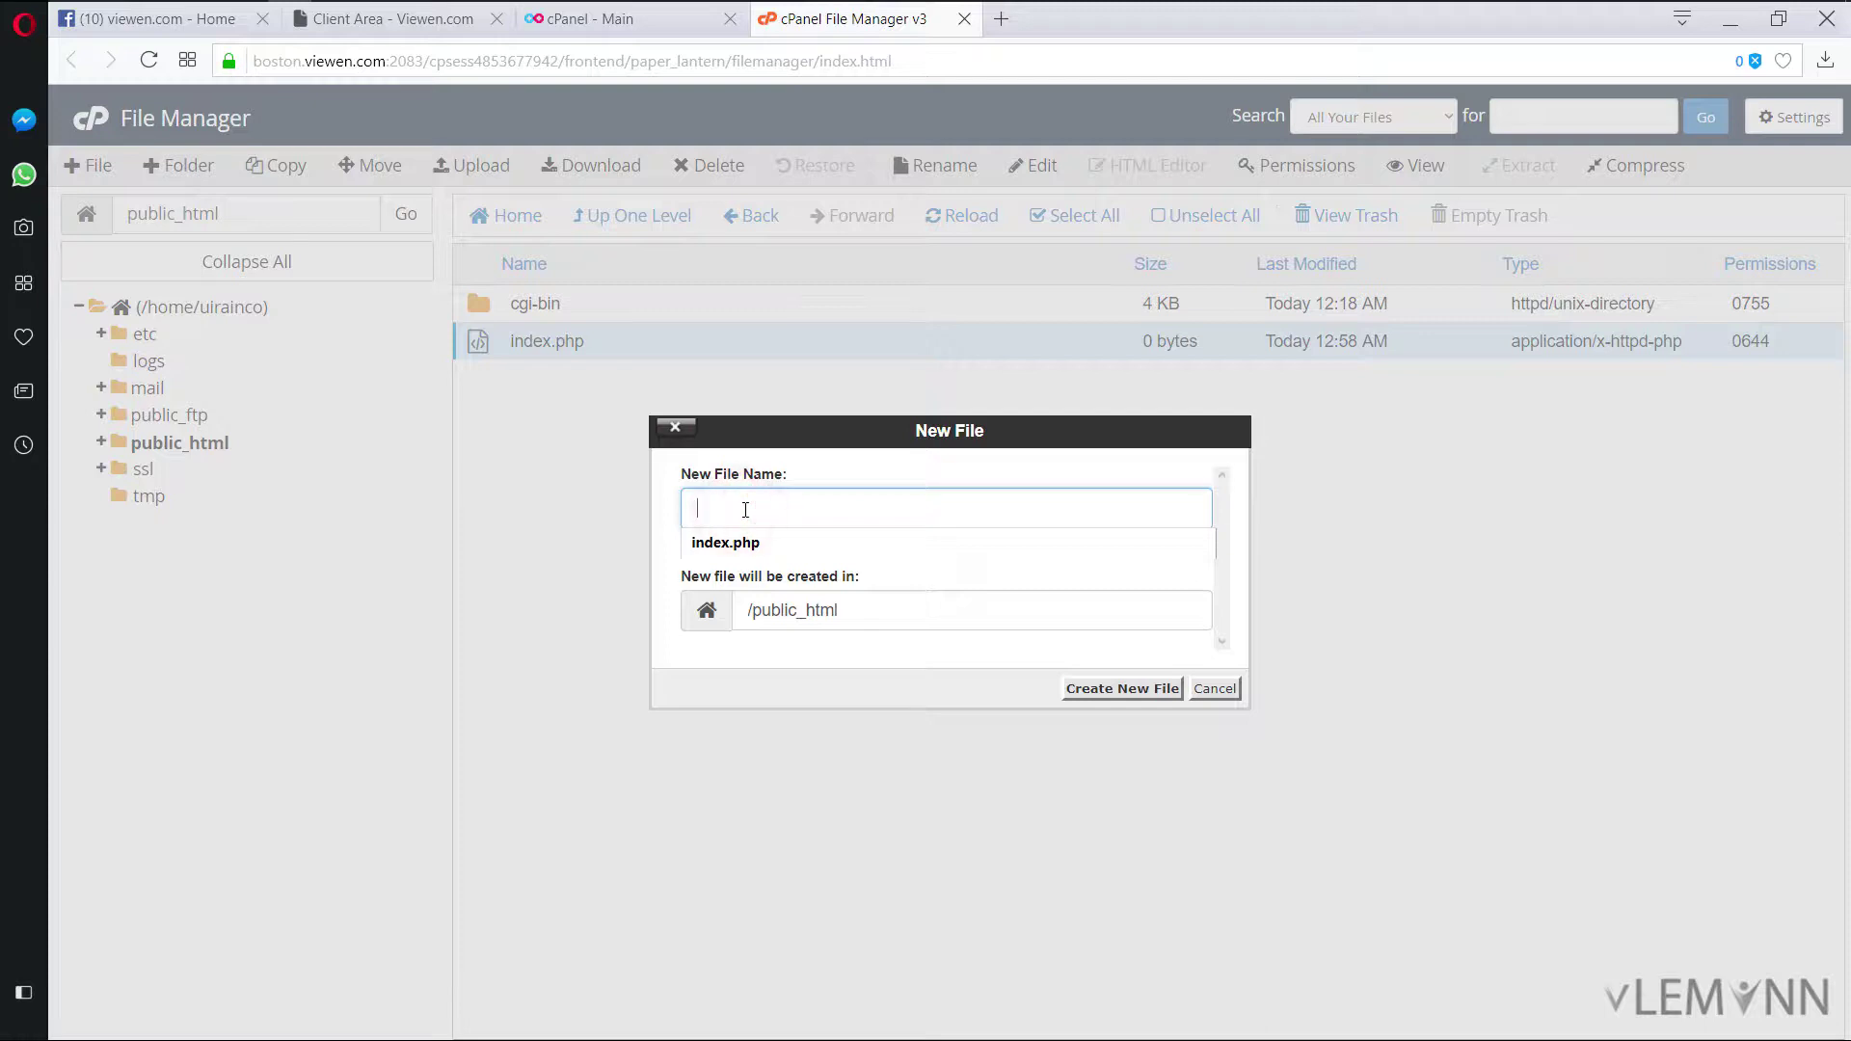
pyautogui.write('.htaccess')
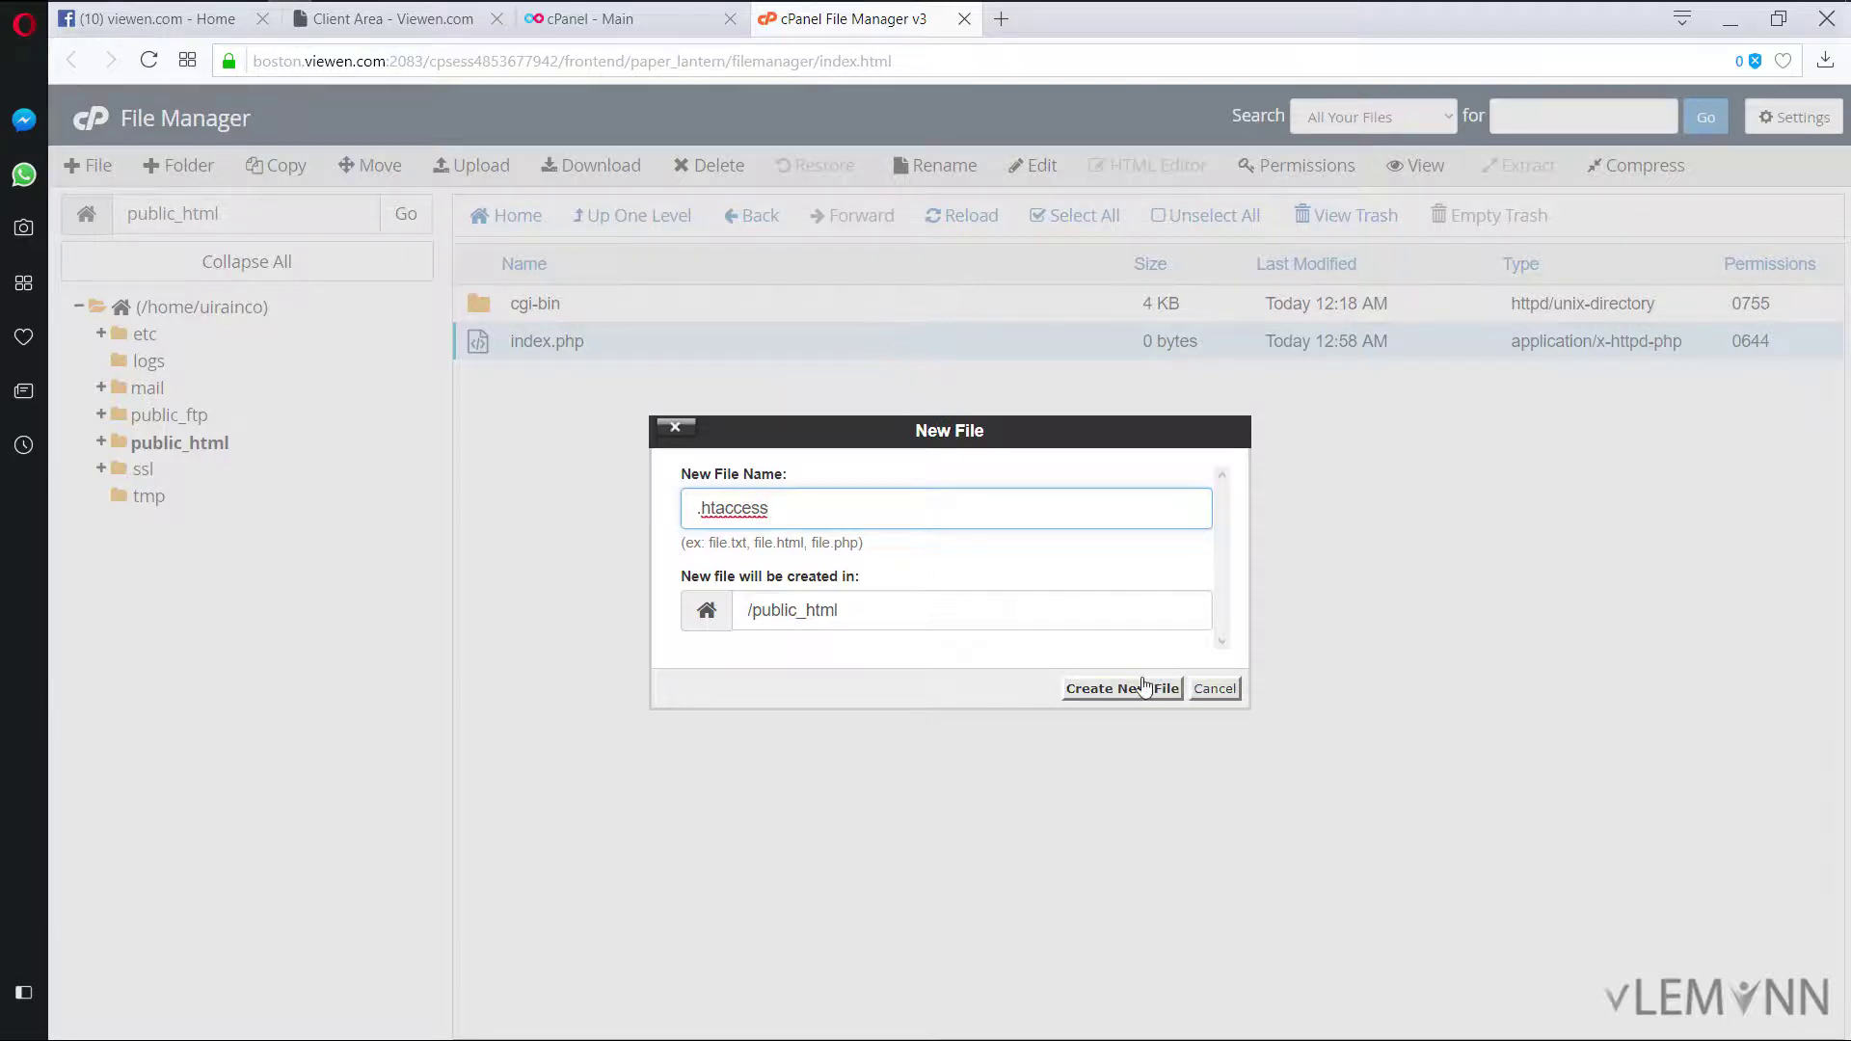
pyautogui.click(1138, 688)
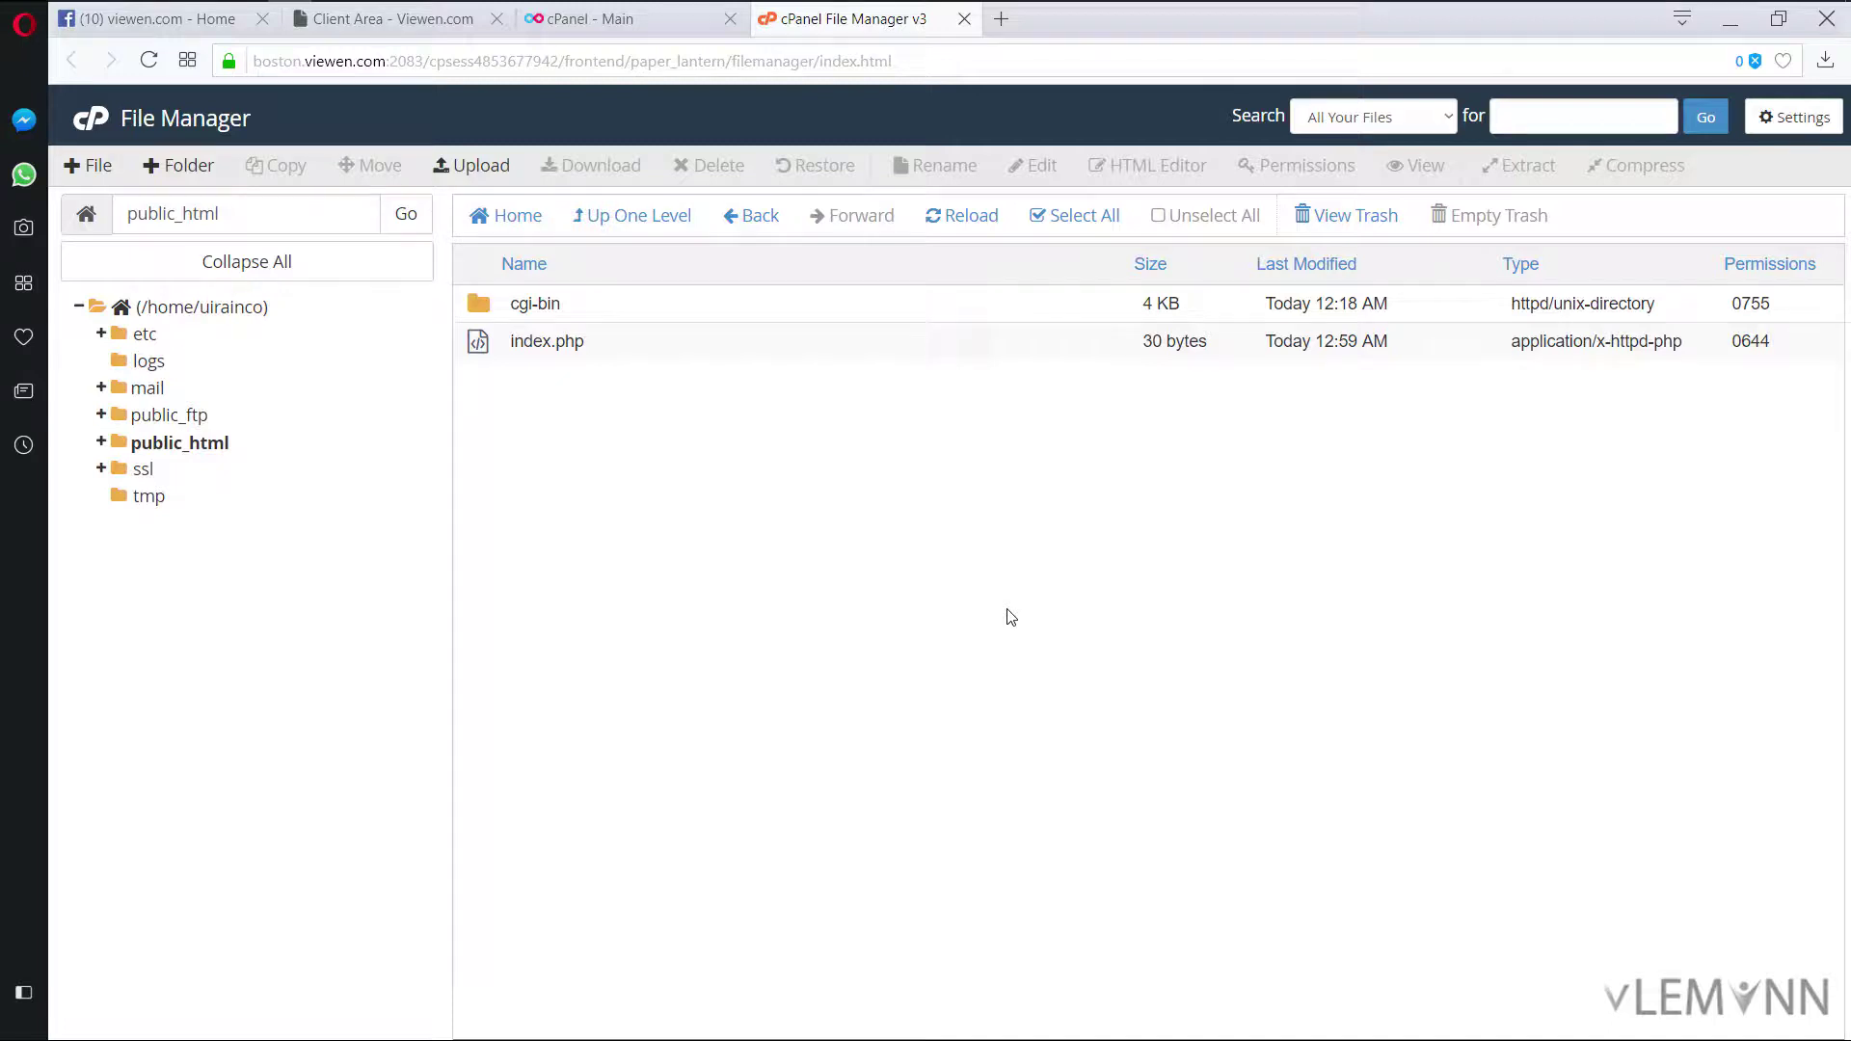
# Step: Turn on Show Hidden Files (dotfiles) in File Manager settings and save
pyautogui.click(1790, 132)
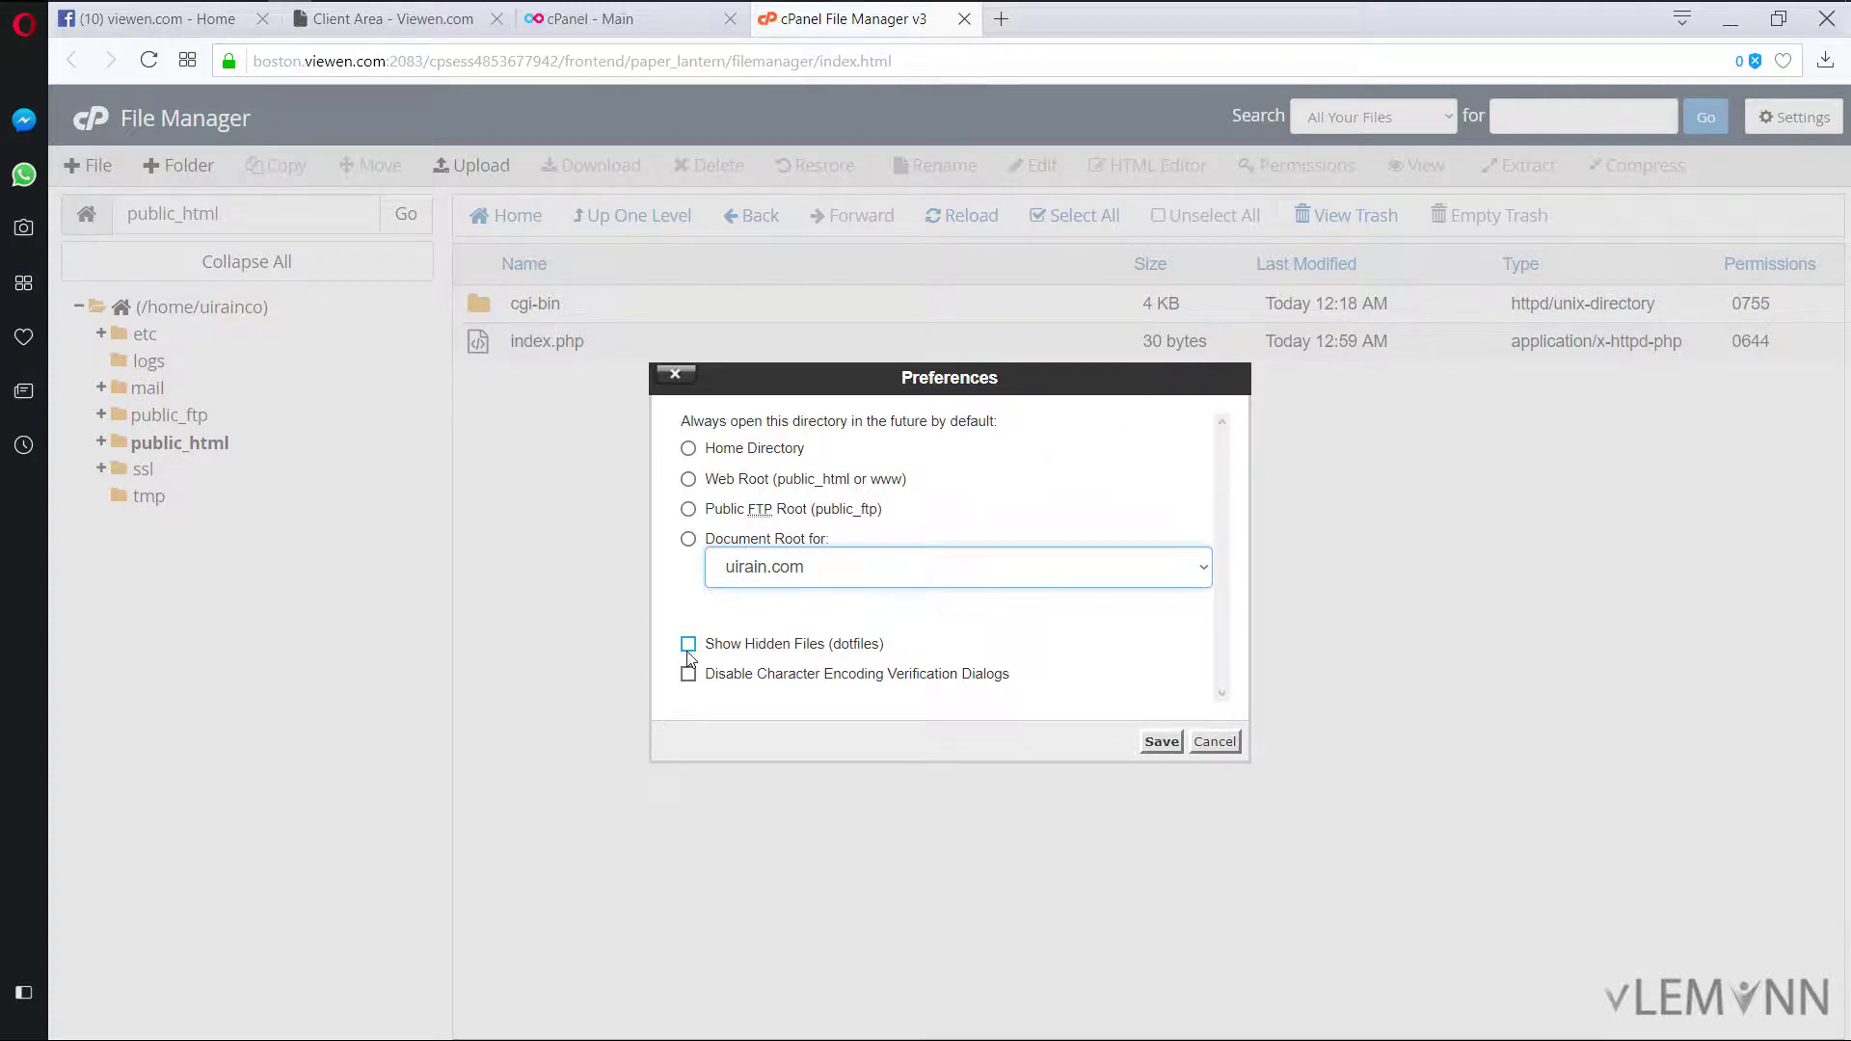
pyautogui.click(689, 646)
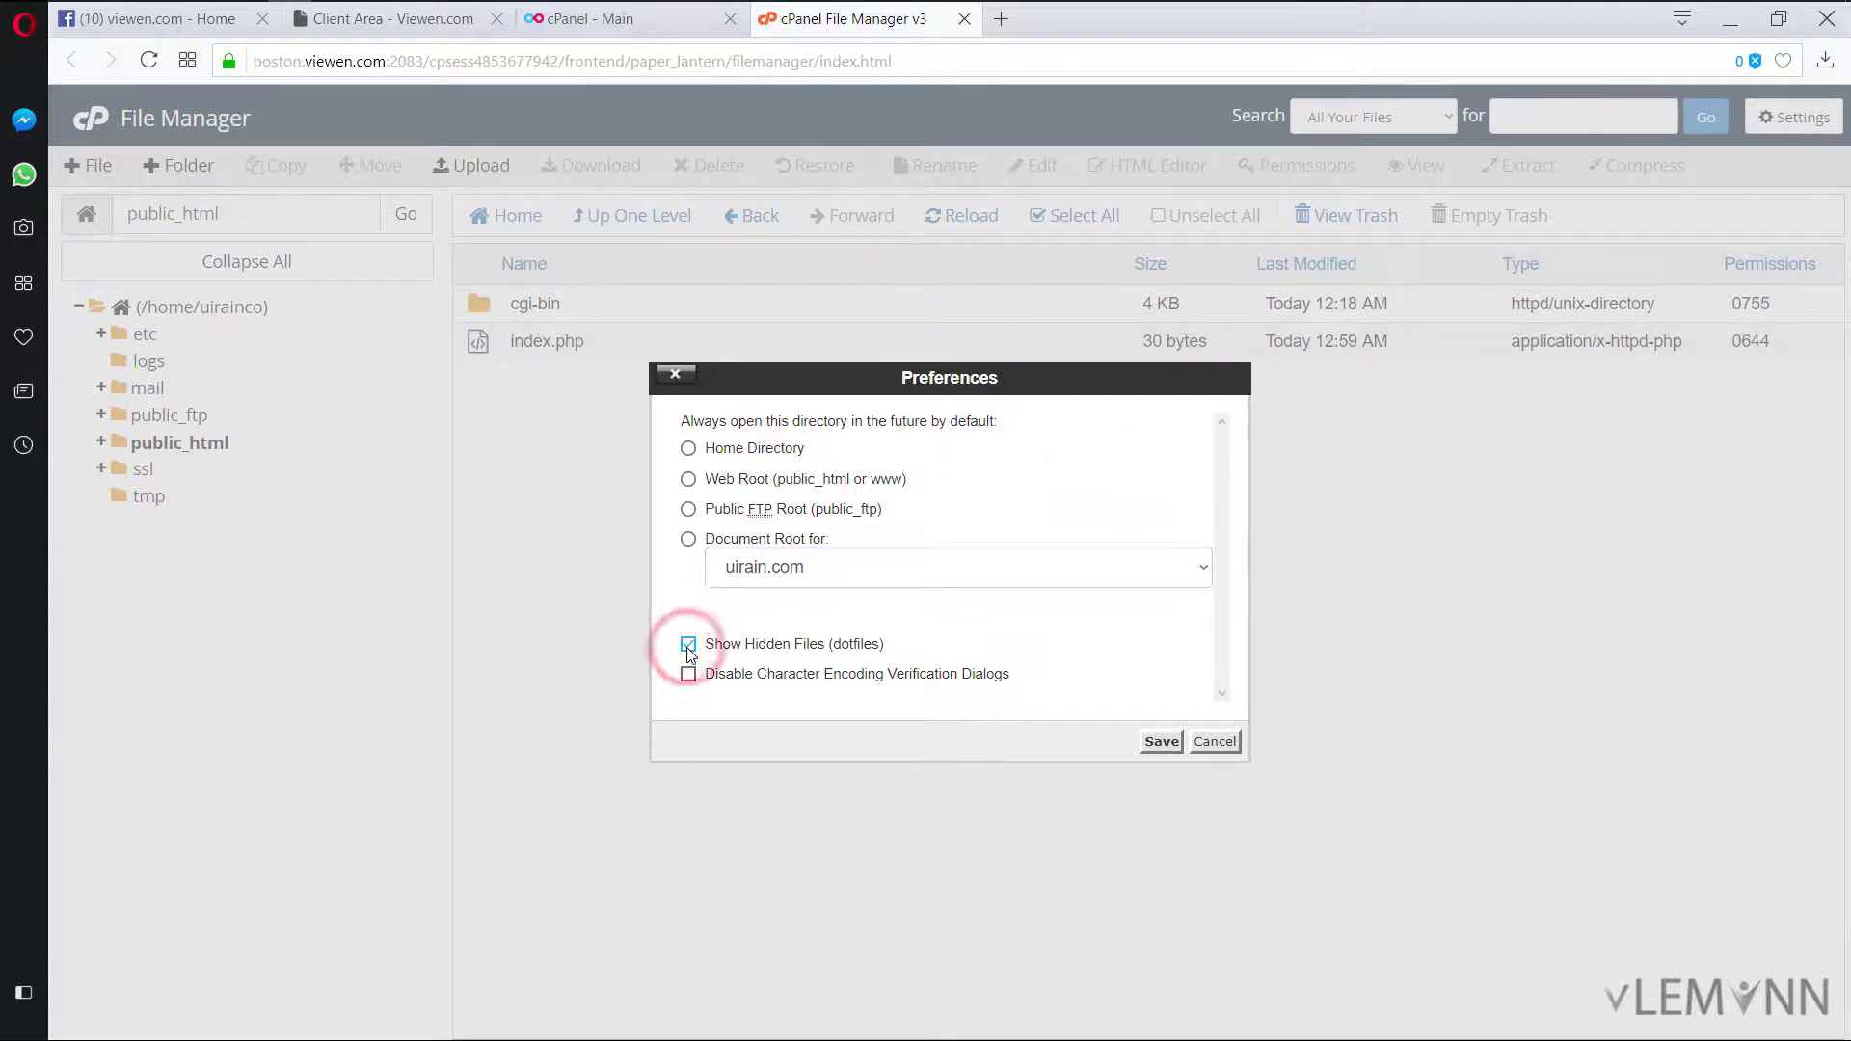
pyautogui.click(1153, 743)
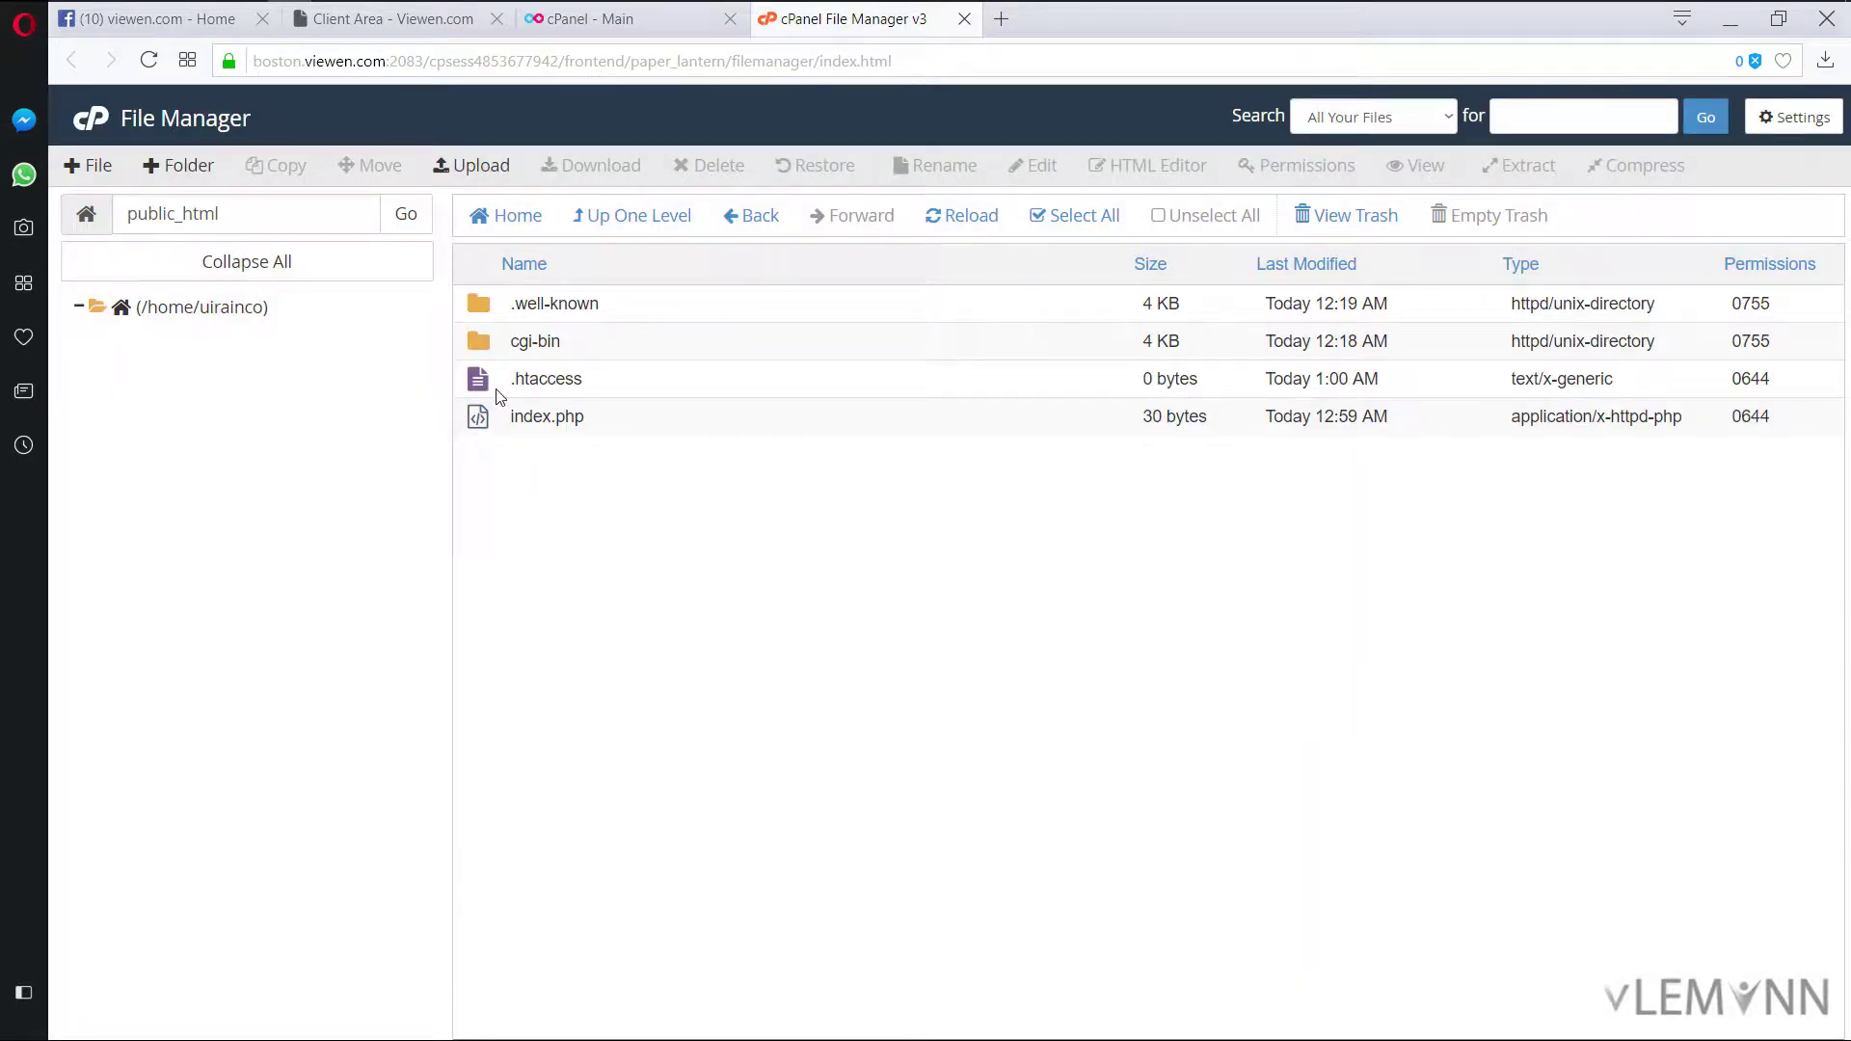
# Step: Edit .htaccess to contain the line 'Options -Indexes' and save it
pyautogui.click(480, 386)
pyautogui.rightClick(480, 386)
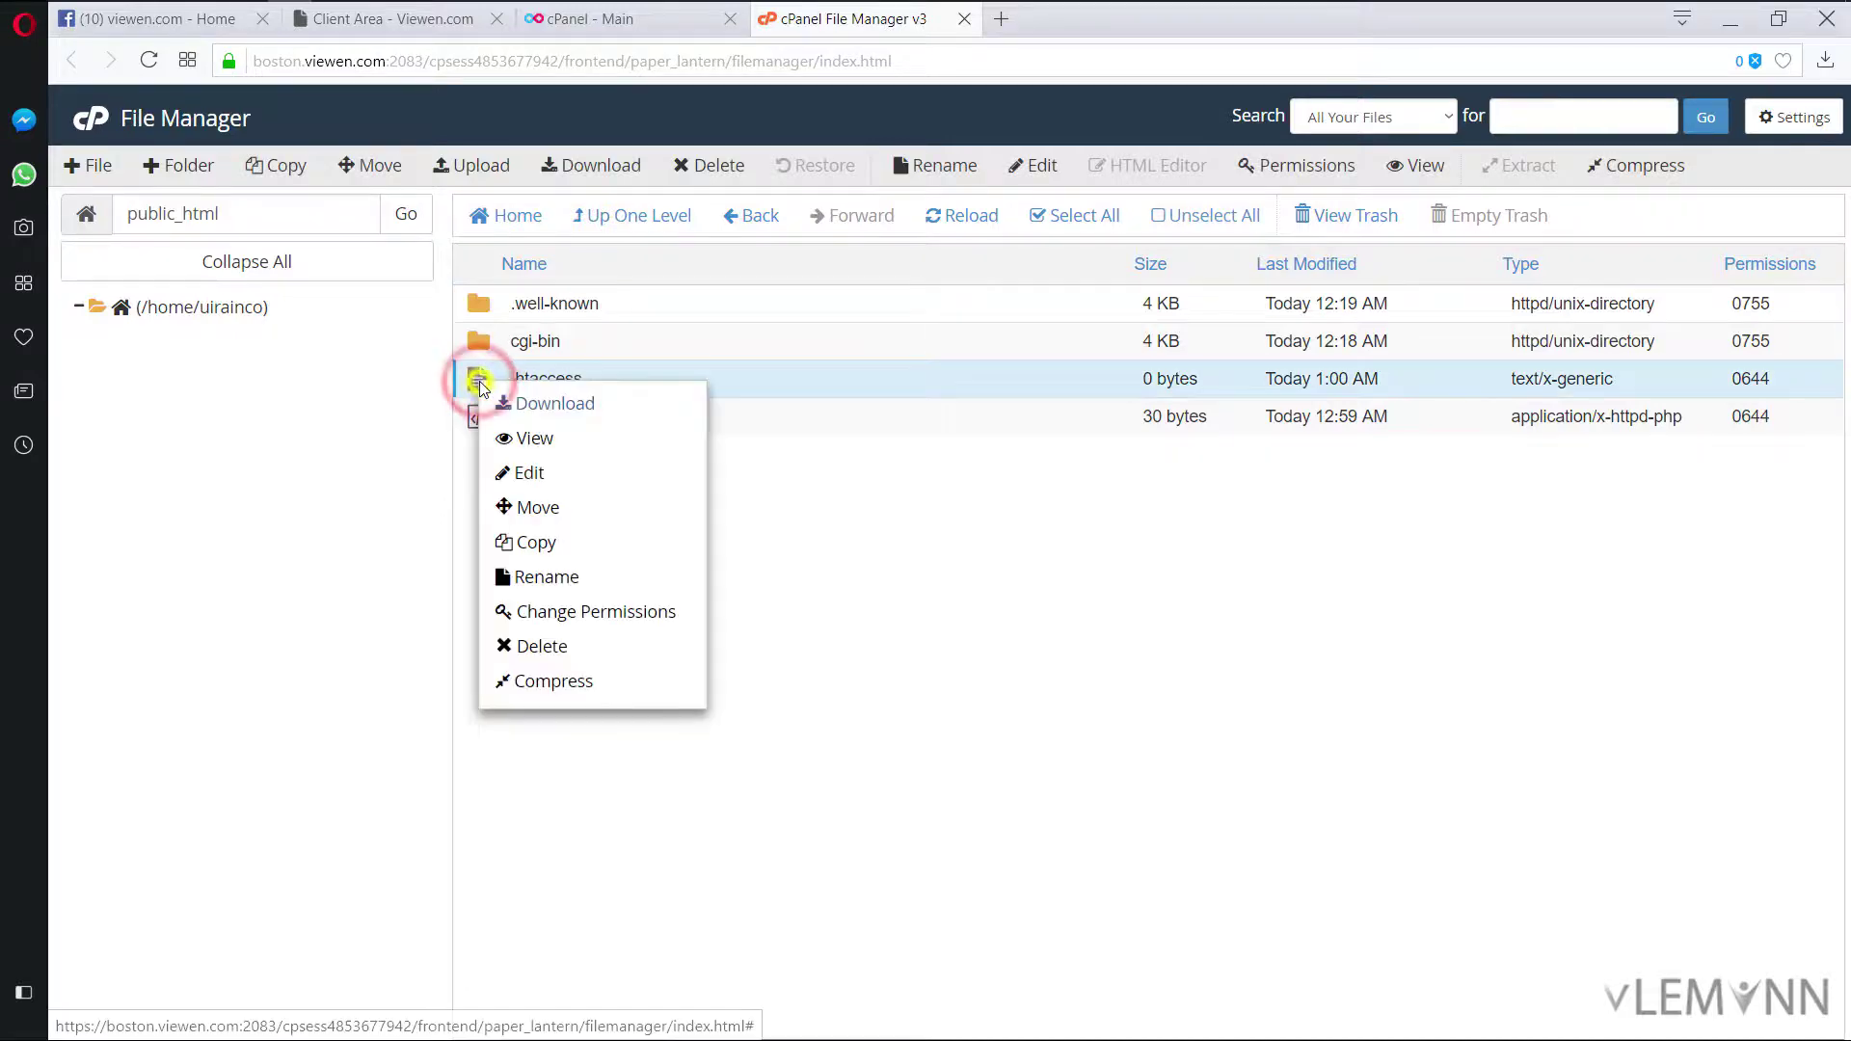
pyautogui.click(537, 490)
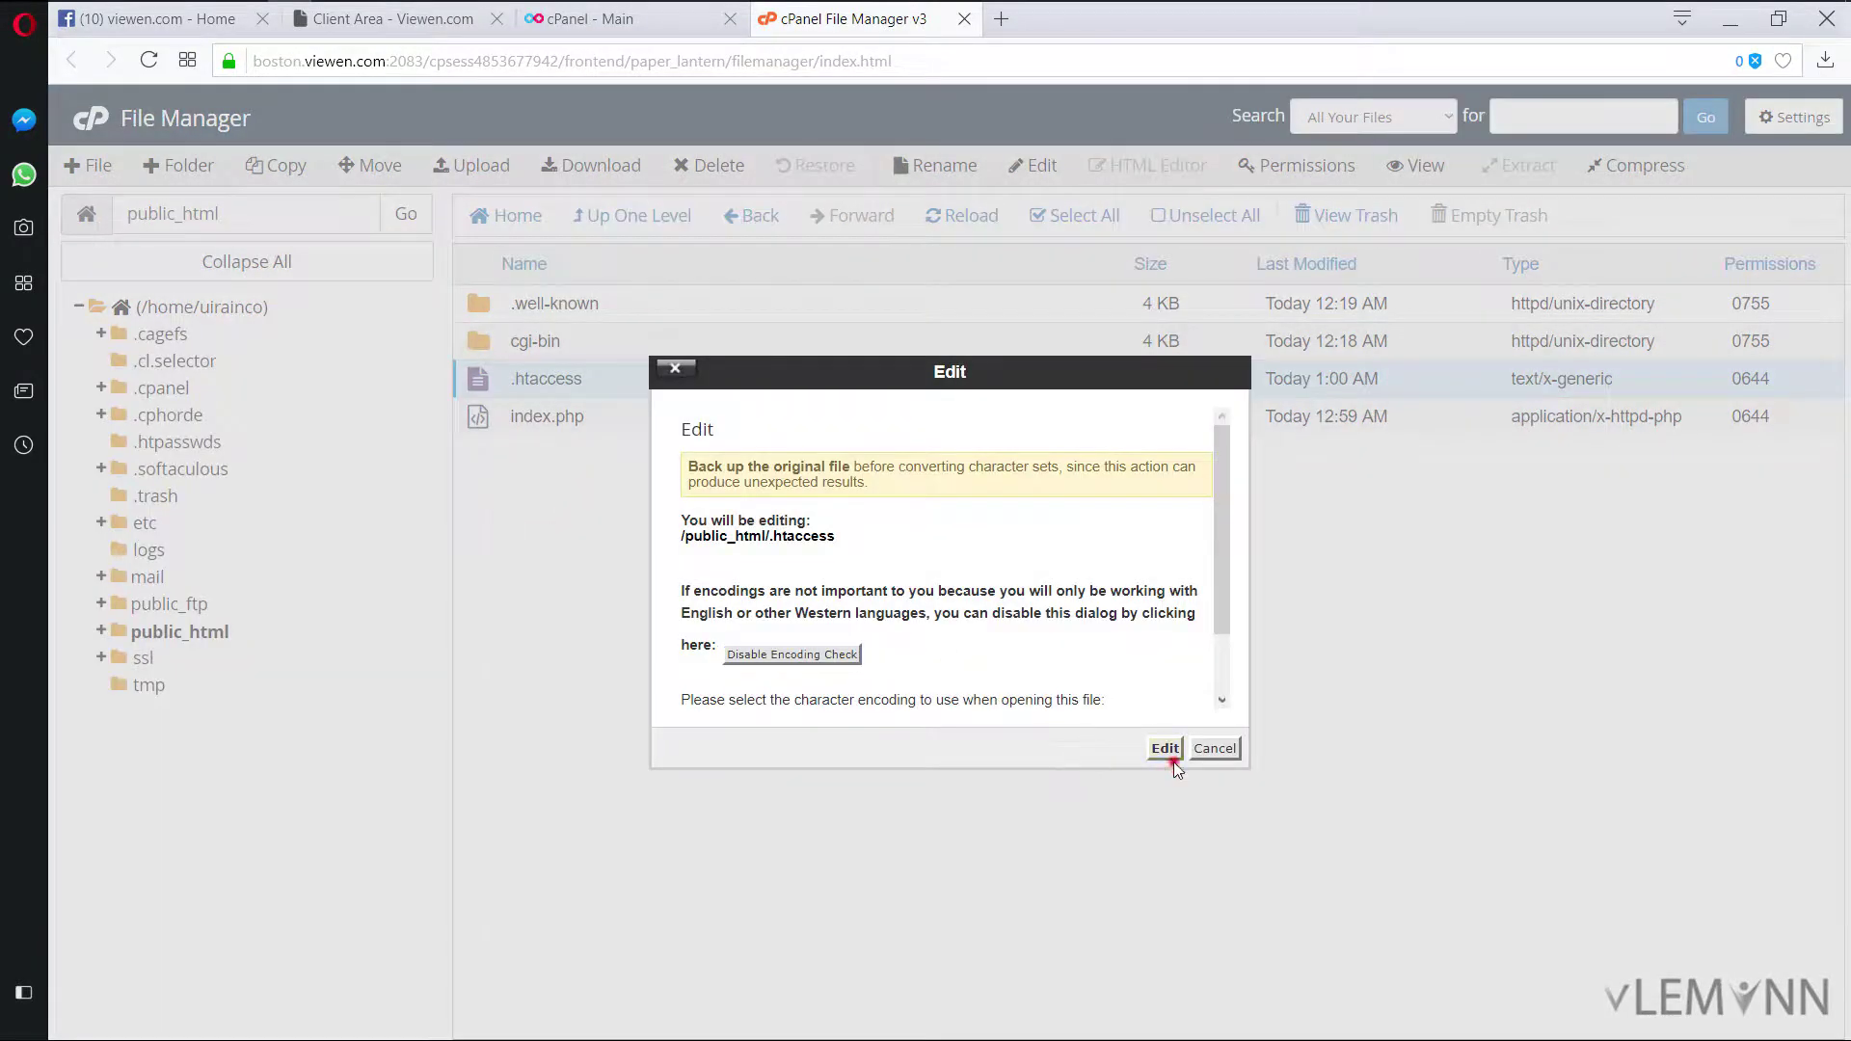
pyautogui.click(1169, 756)
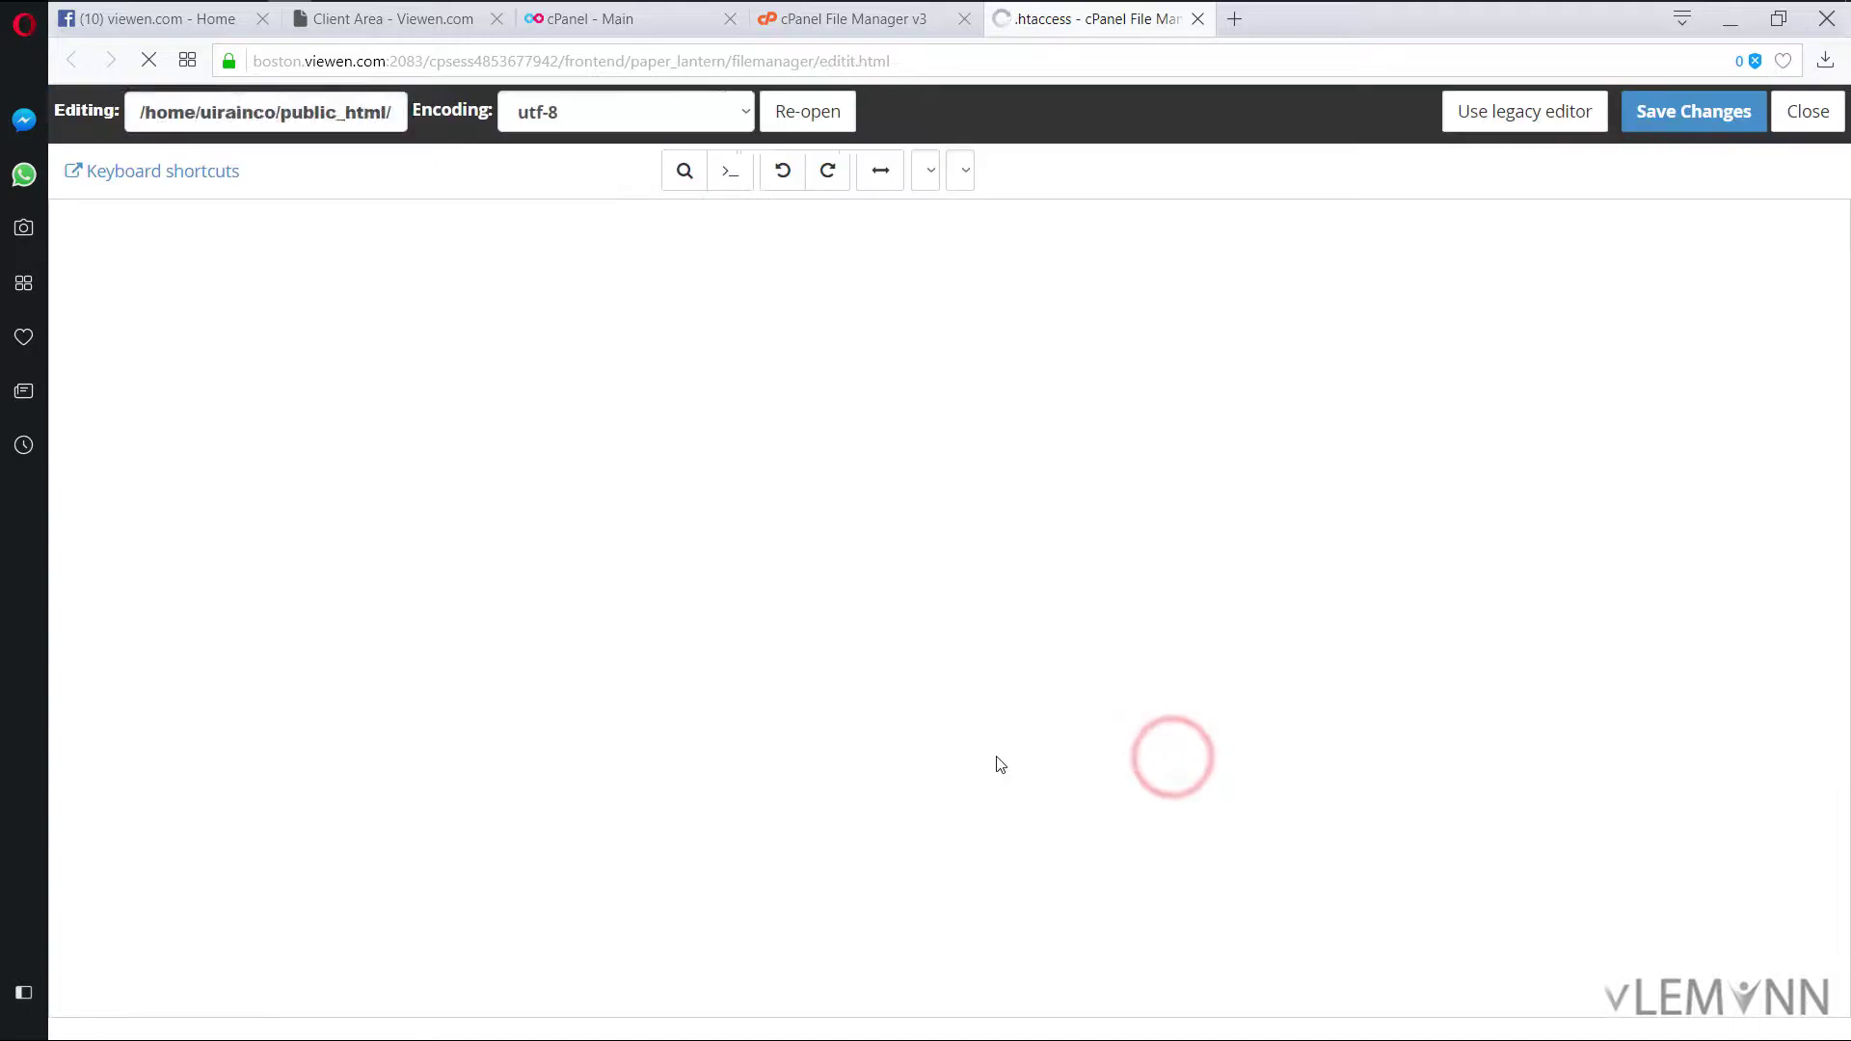
pyautogui.click(578, 477)
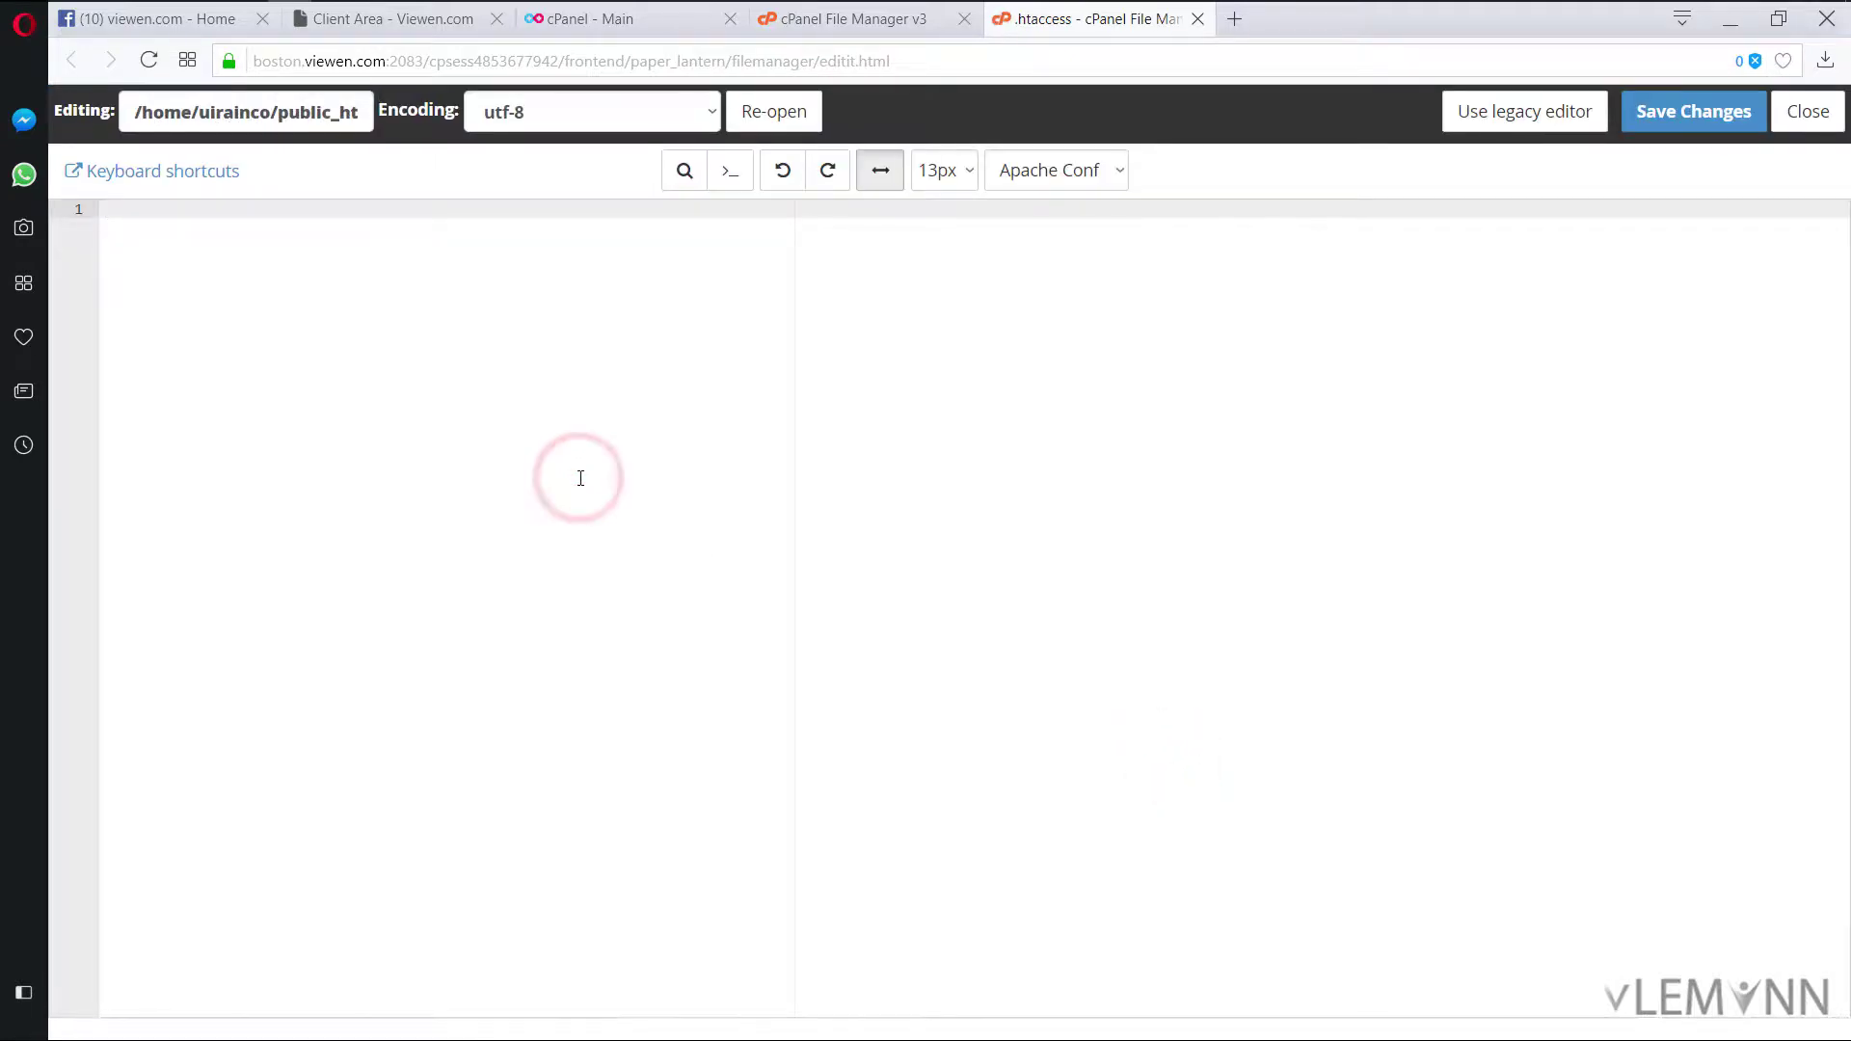
pyautogui.write('Options -Indexes')
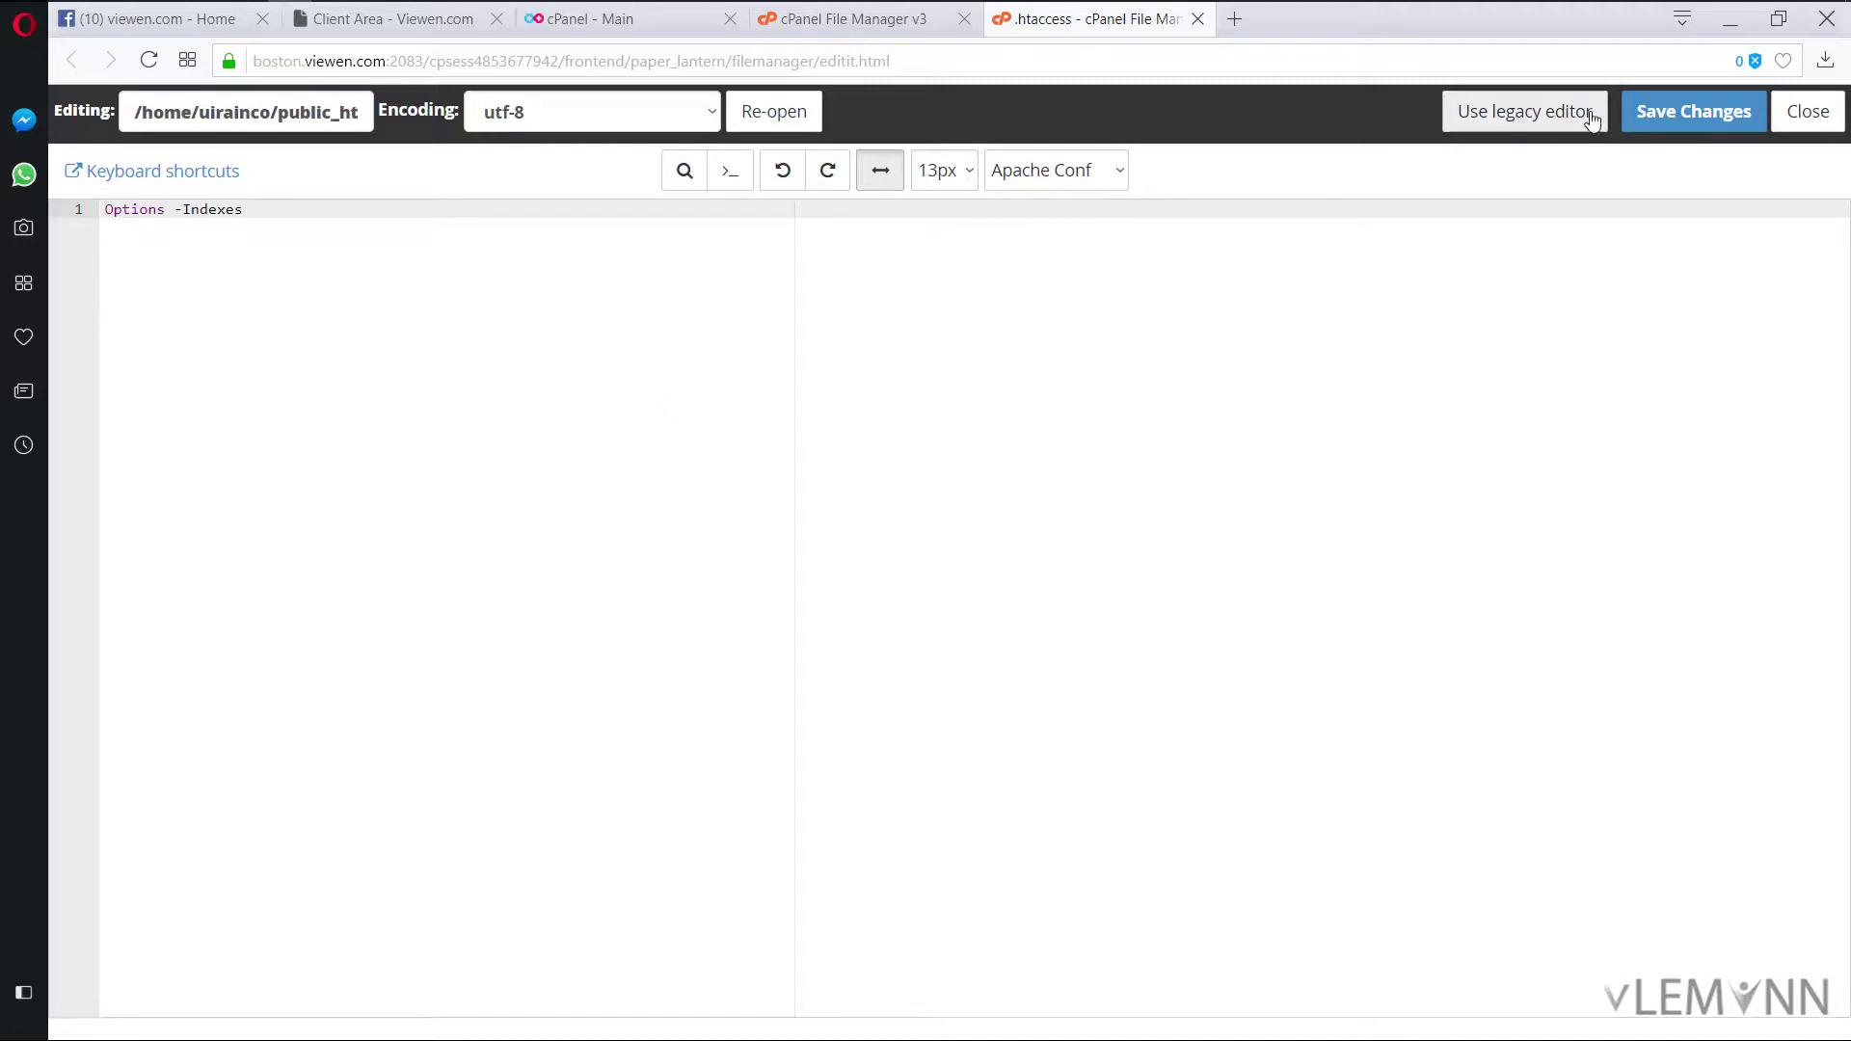
pyautogui.click(1660, 114)
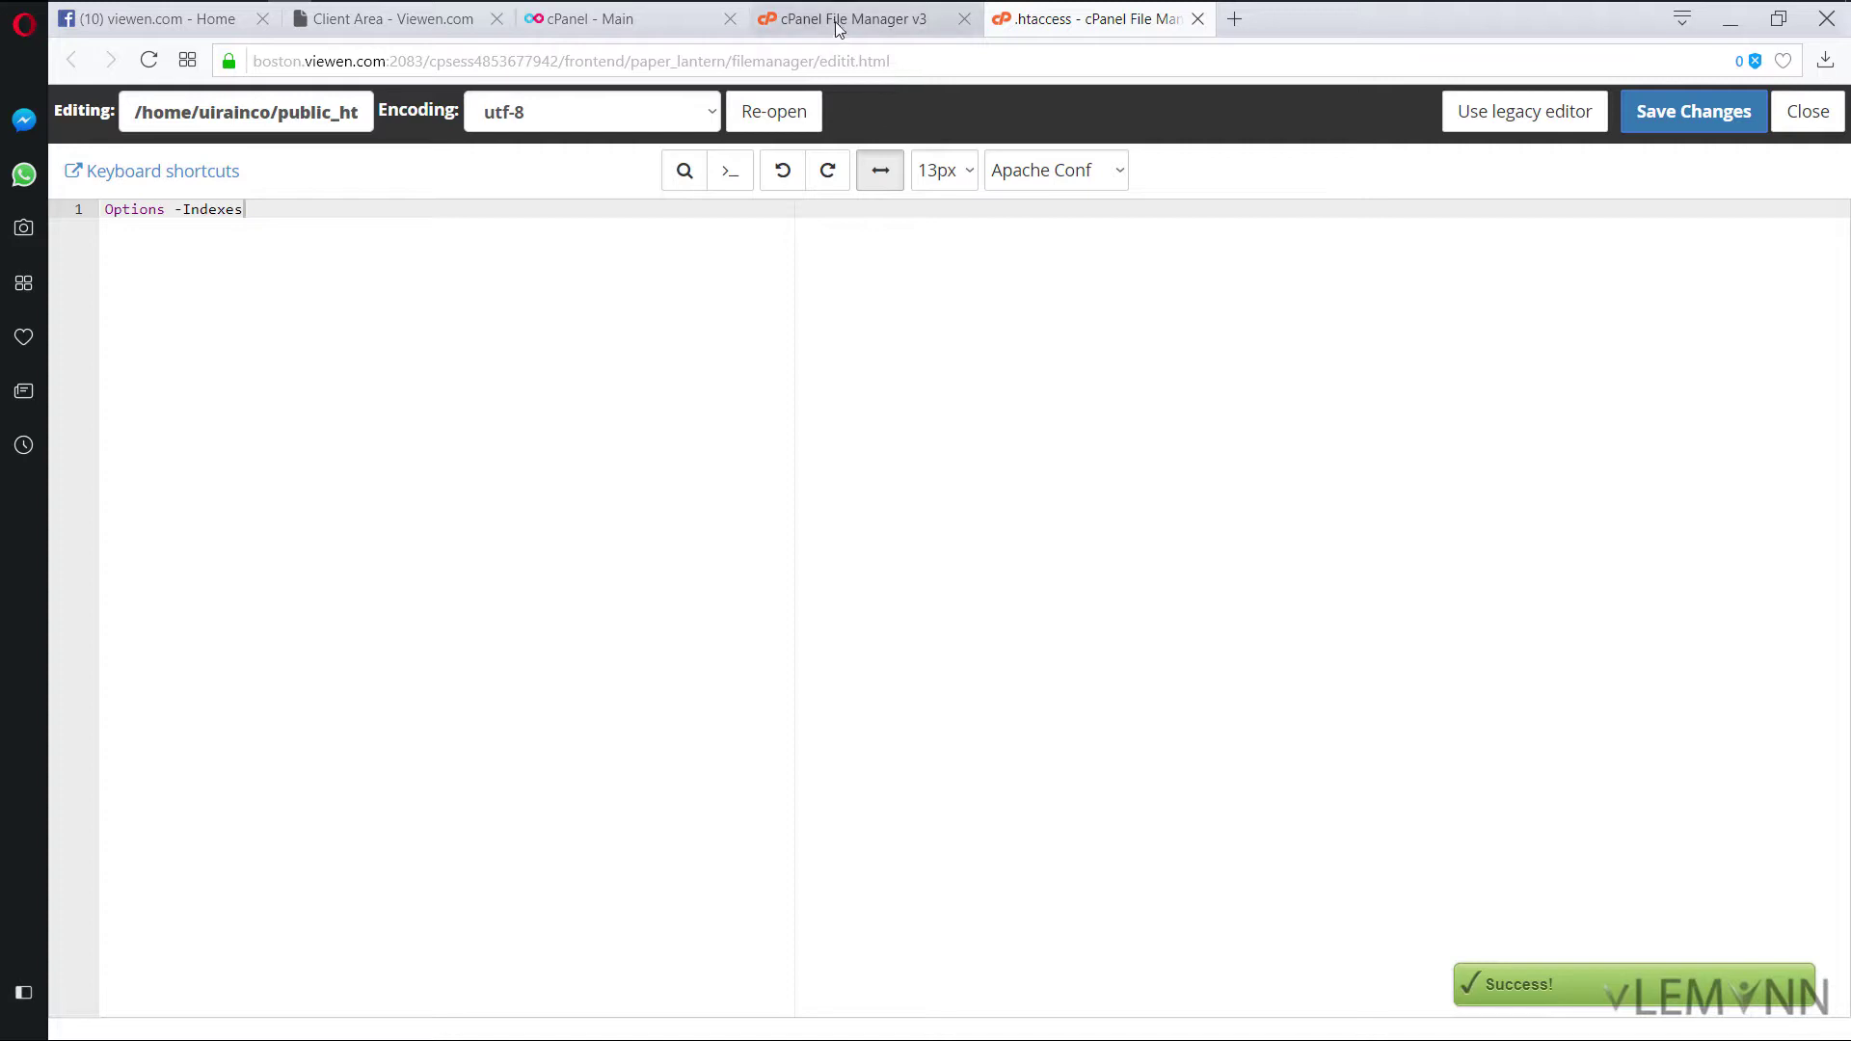
# Step: Rename index.php to index.txt in public_html
pyautogui.click(835, 15)
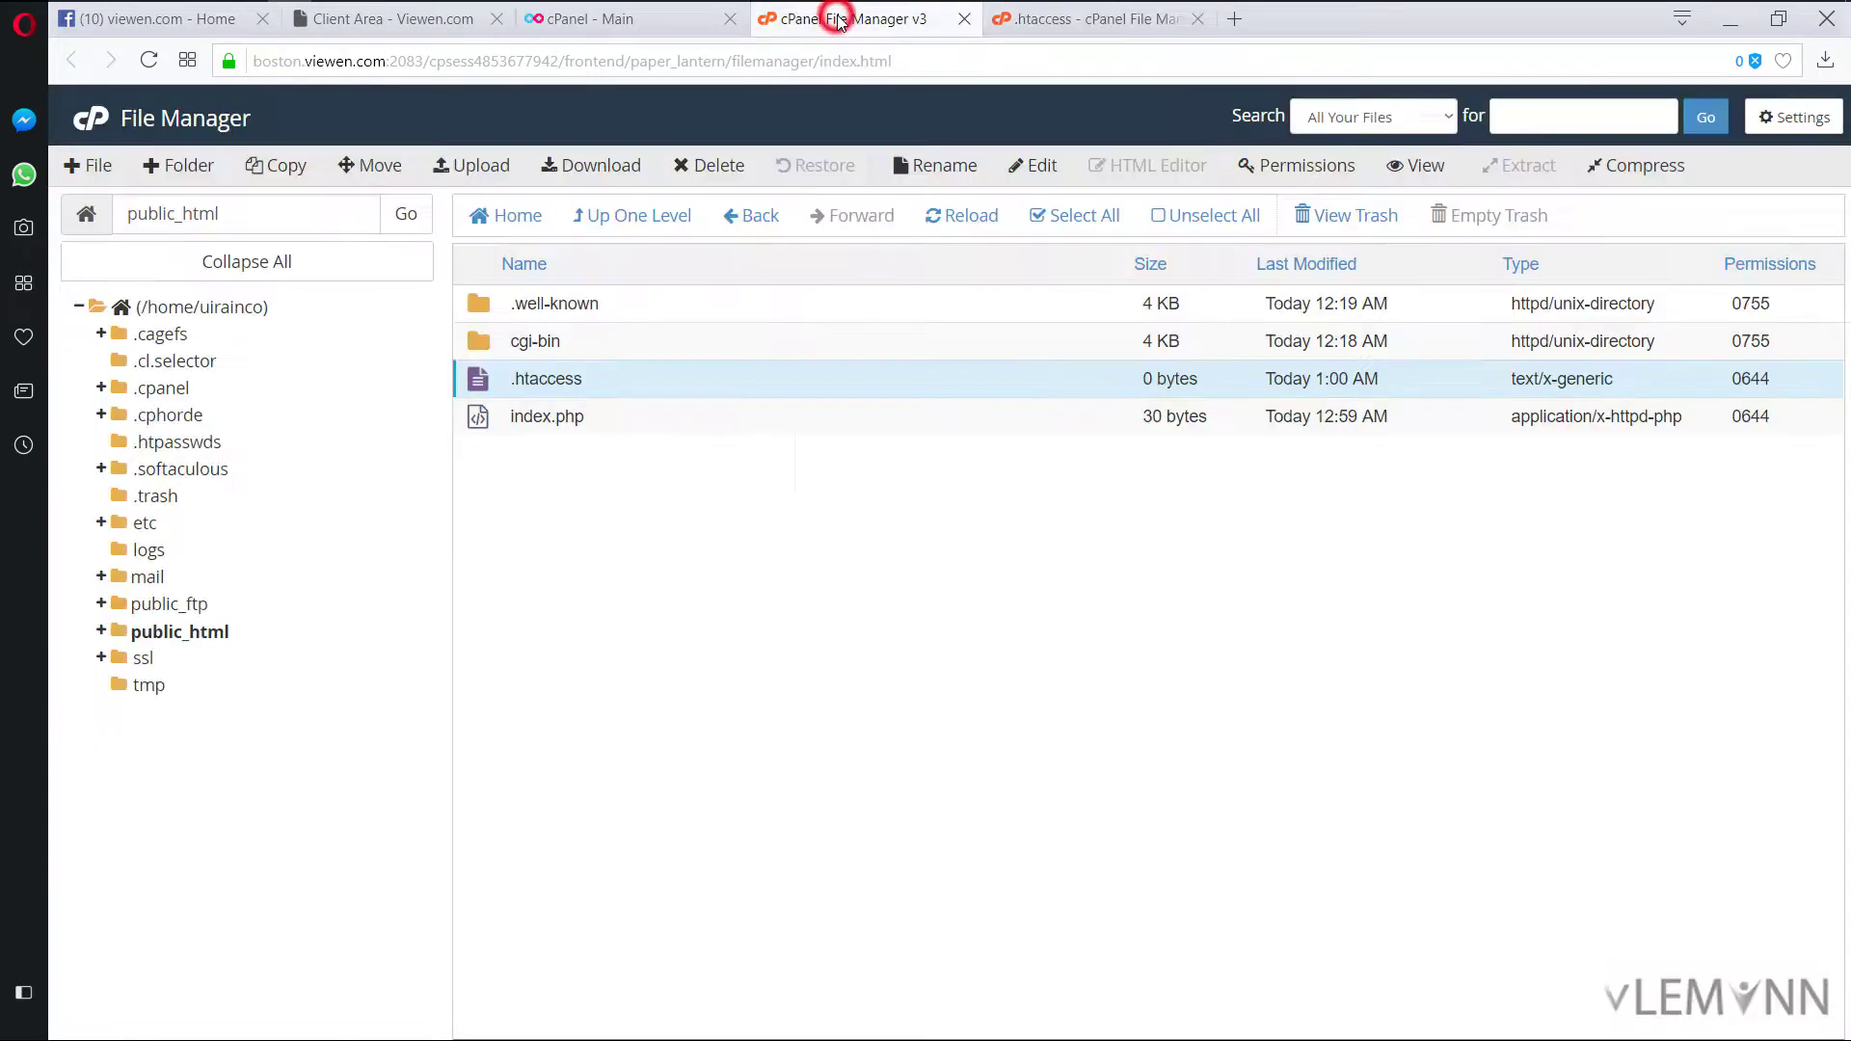
pyautogui.click(490, 419)
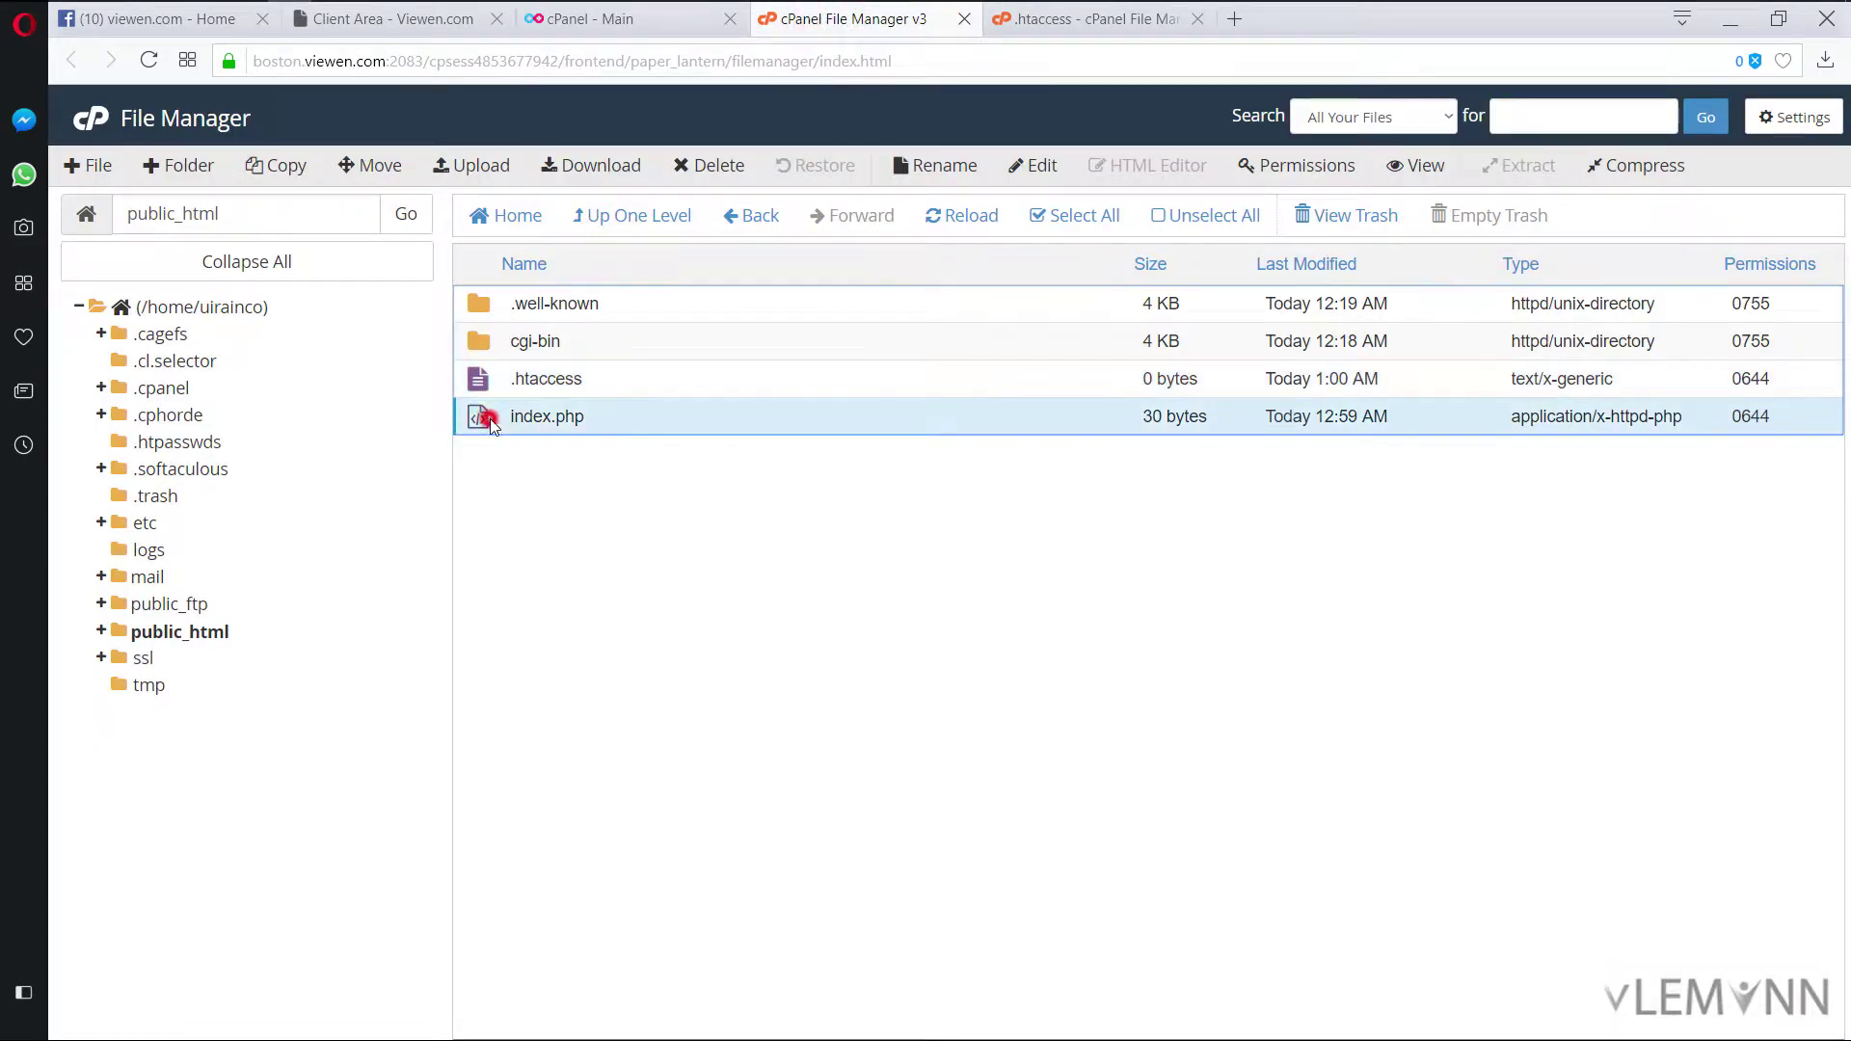
pyautogui.click(489, 419)
pyautogui.doubleClick(579, 418)
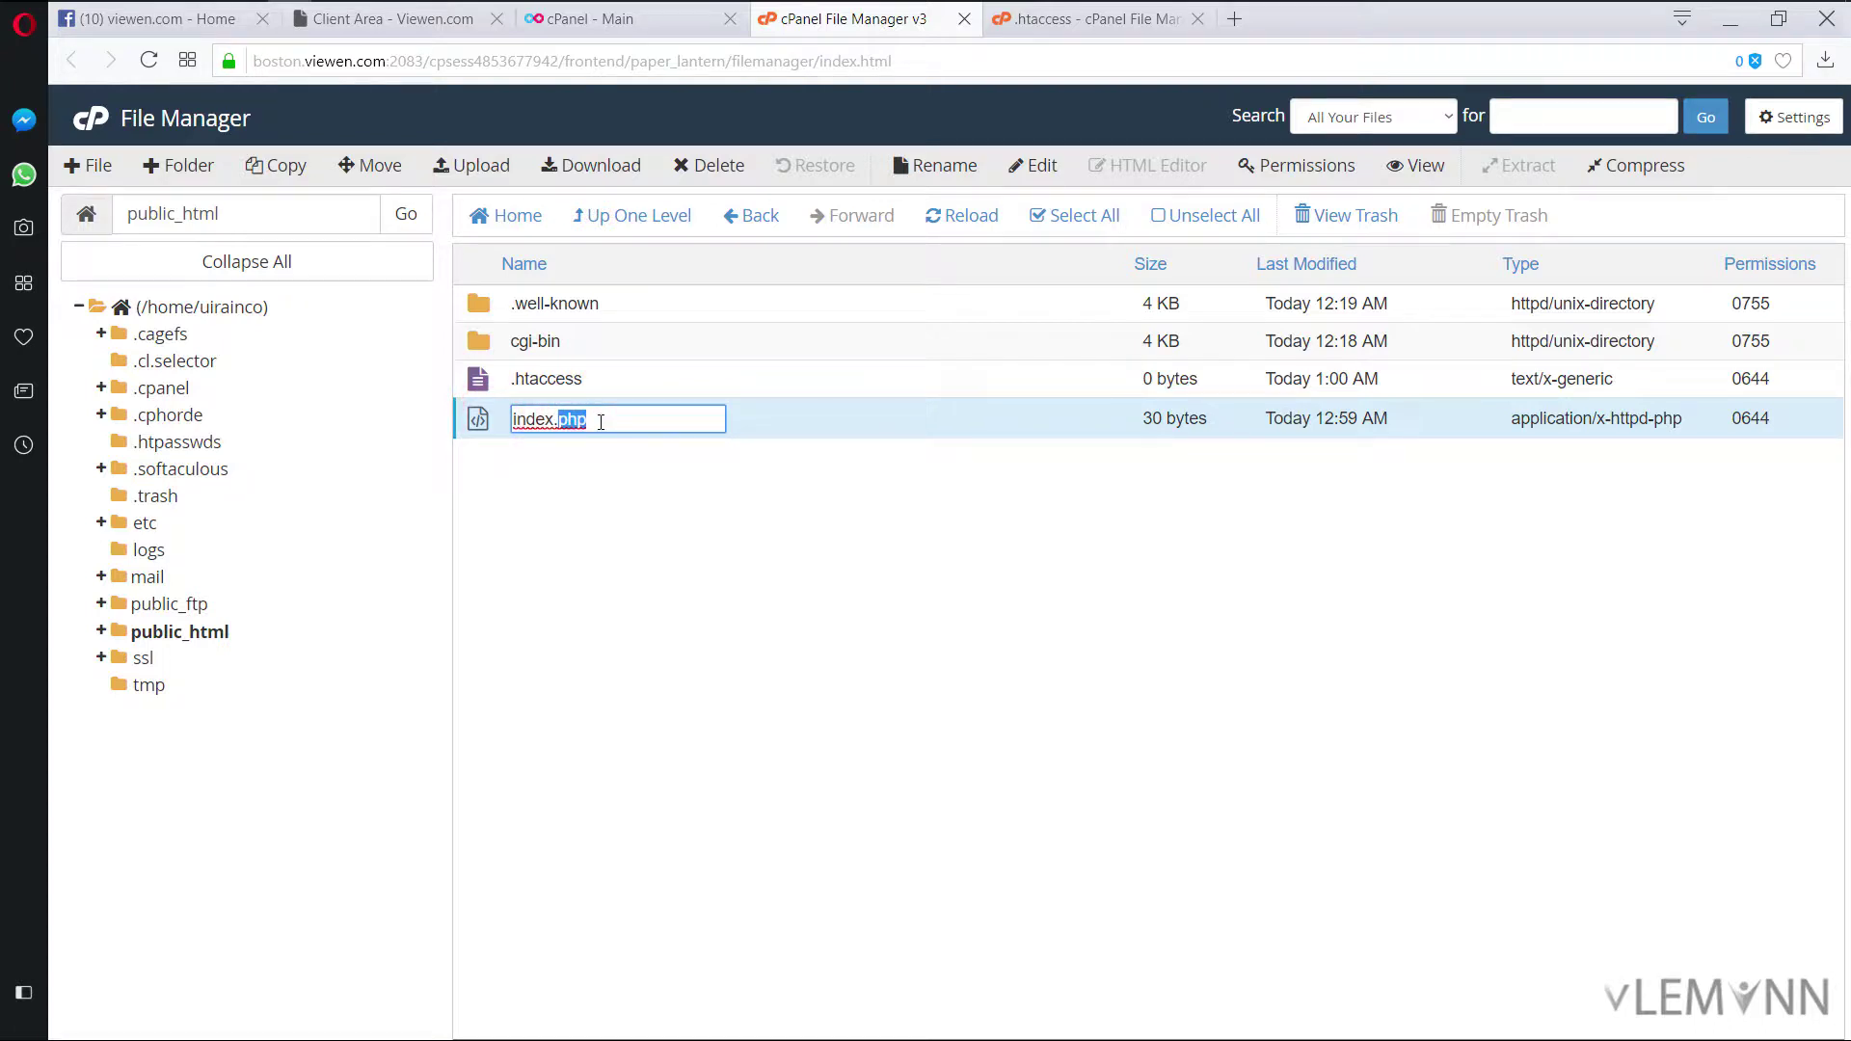
pyautogui.write('txt')
pyautogui.press('Return')
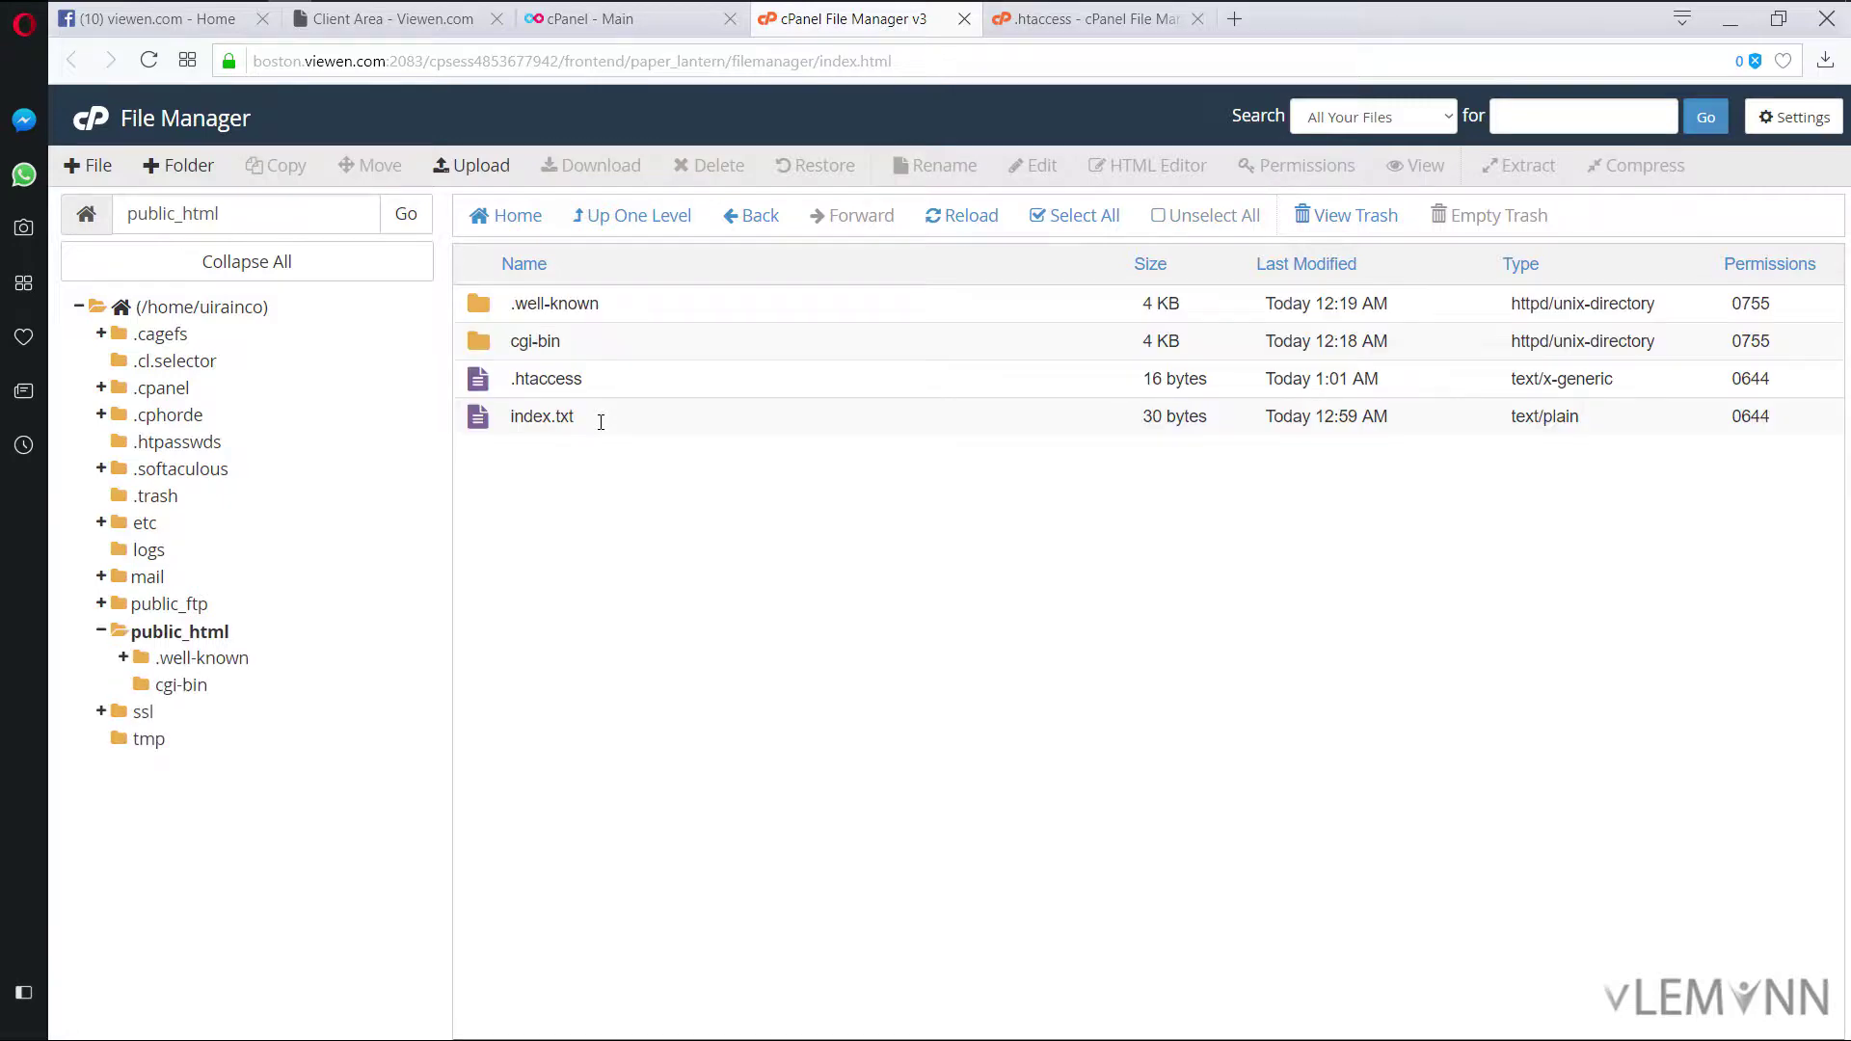
# Step: Reload uirain.com in Chrome to confirm it now returns 403 Forbidden
pyautogui.hotkey('alt', 'Tab')
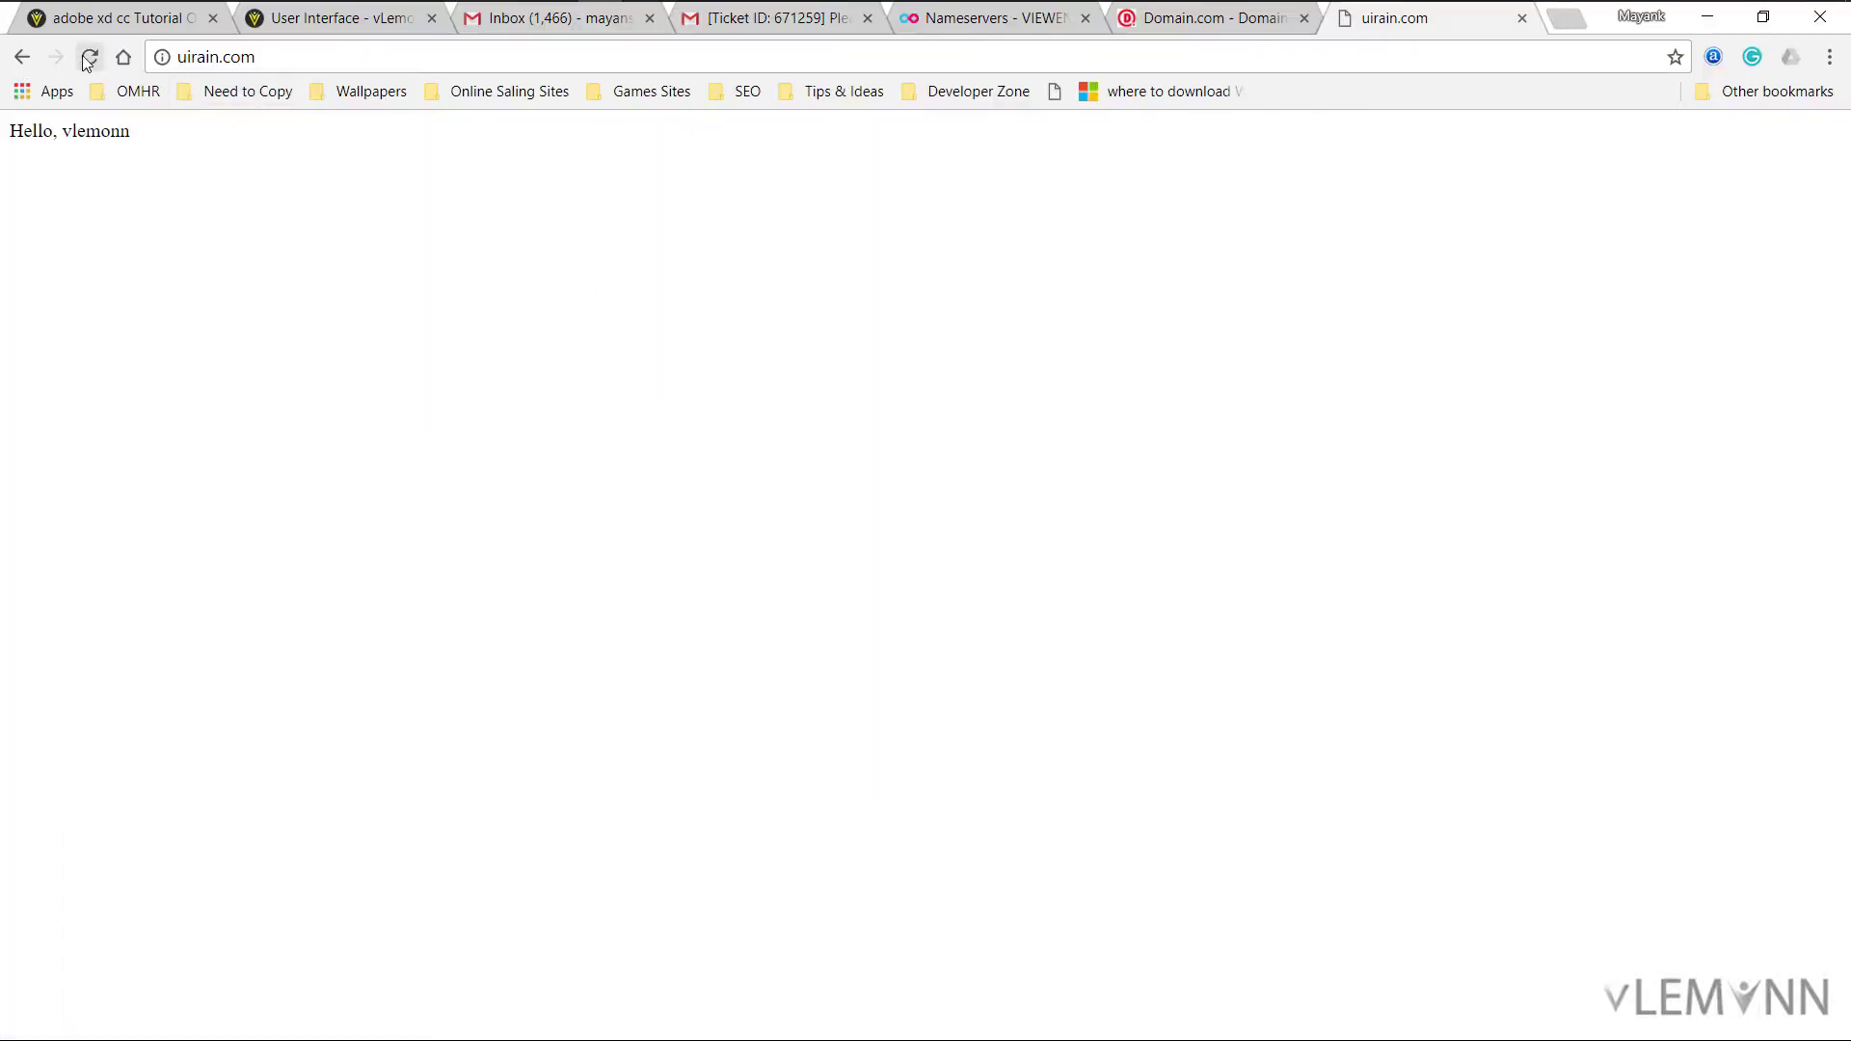
pyautogui.click(89, 59)
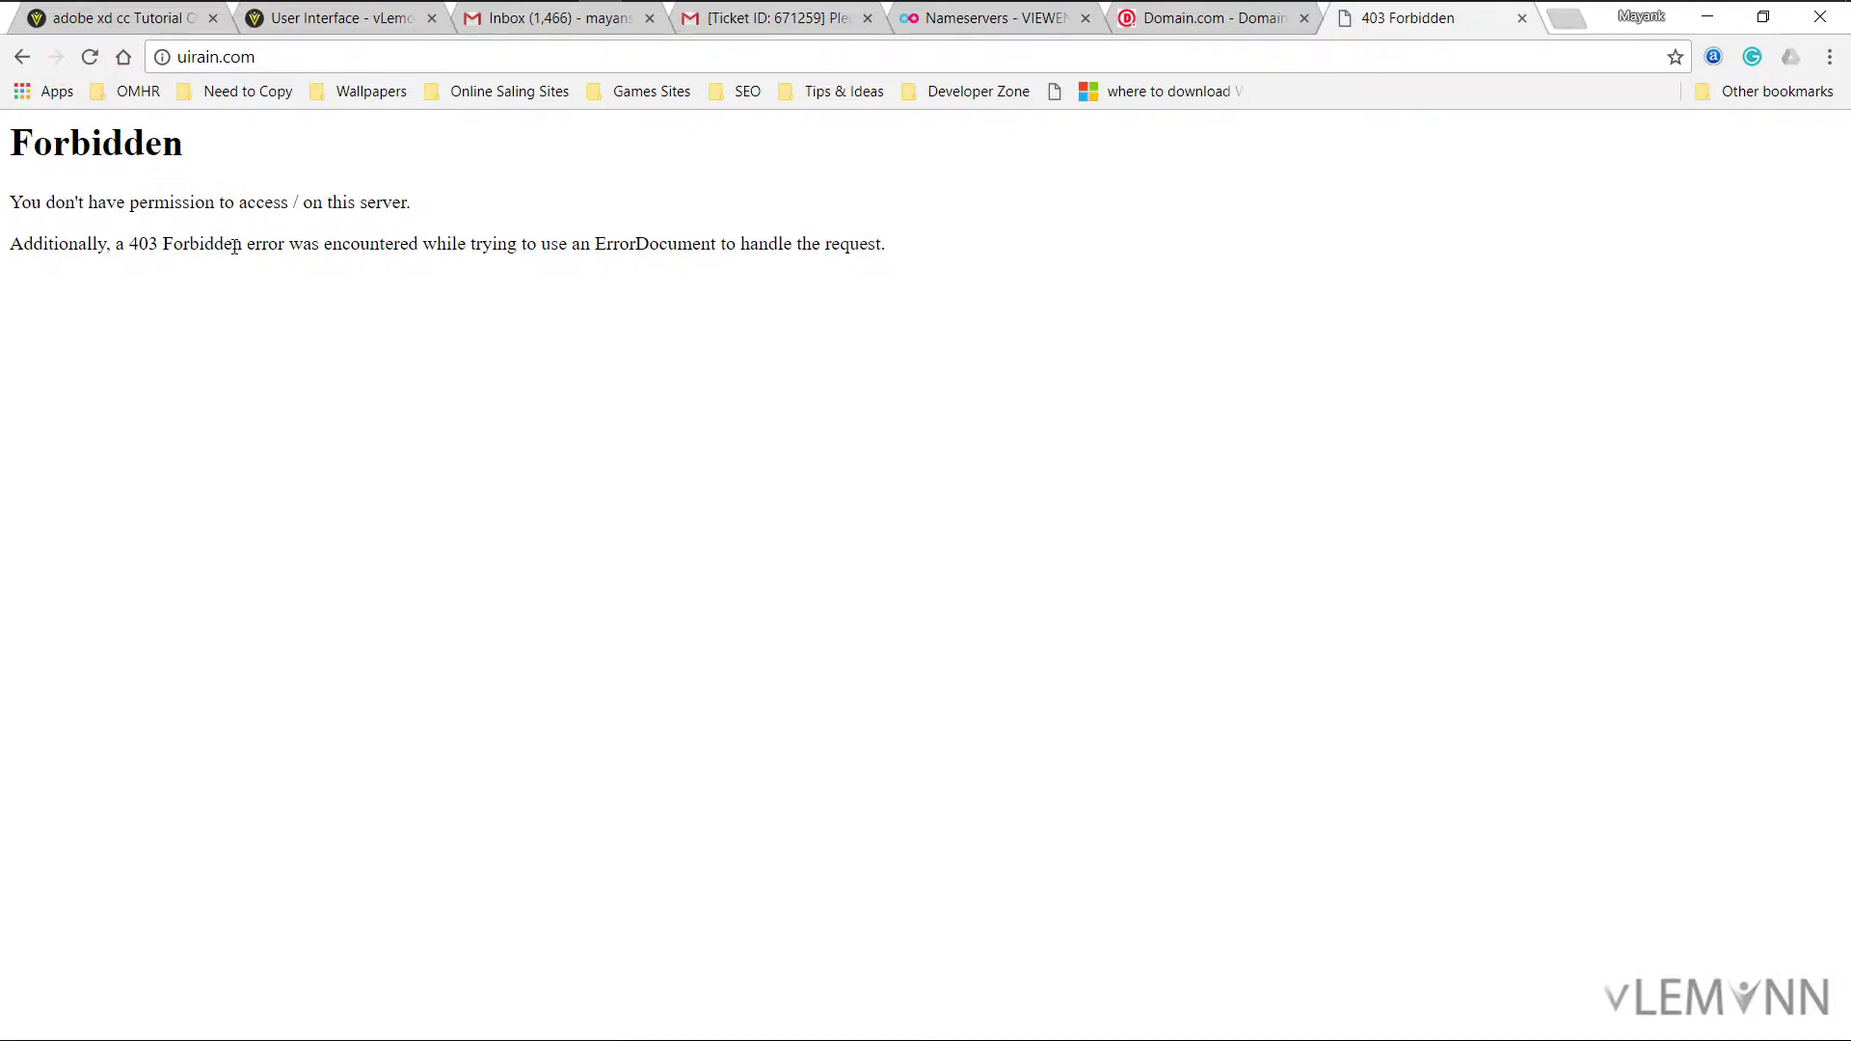
pyautogui.hotkey('alt', 'Tab')
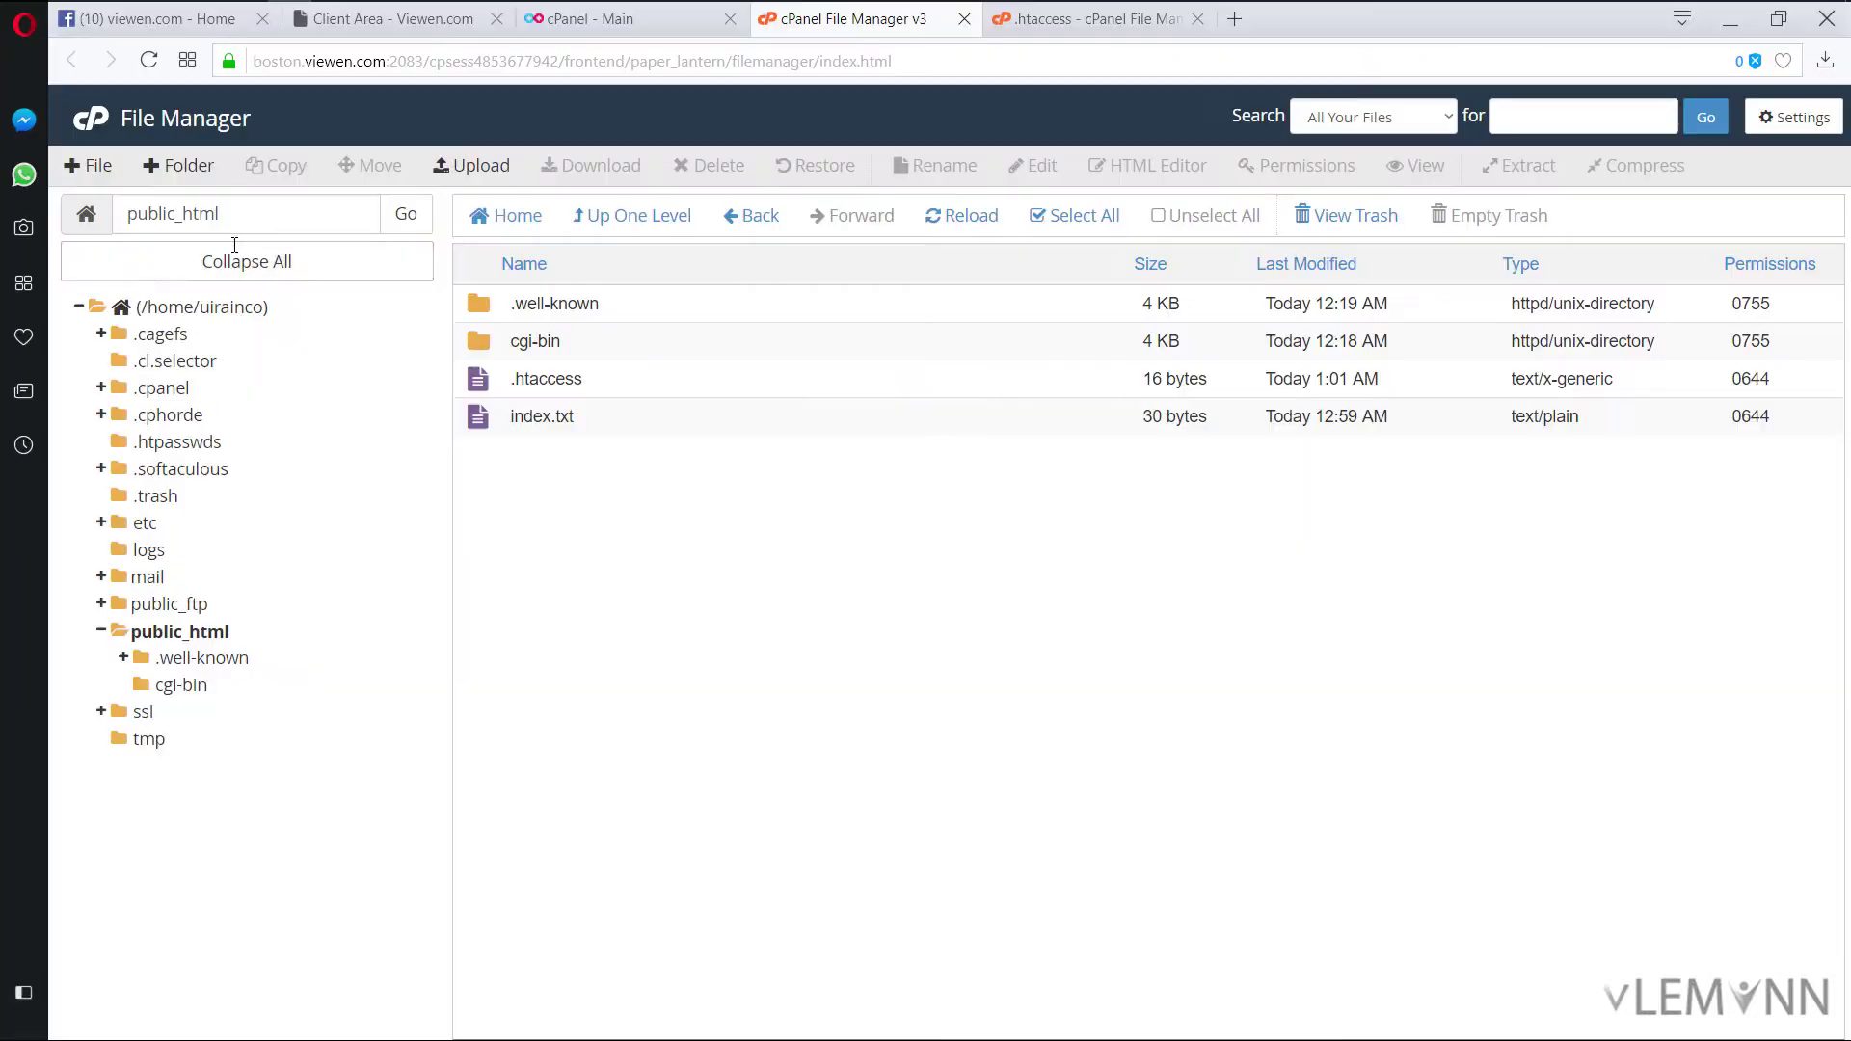
# Step: Rename index.txt back to index.php
pyautogui.doubleClick(565, 422)
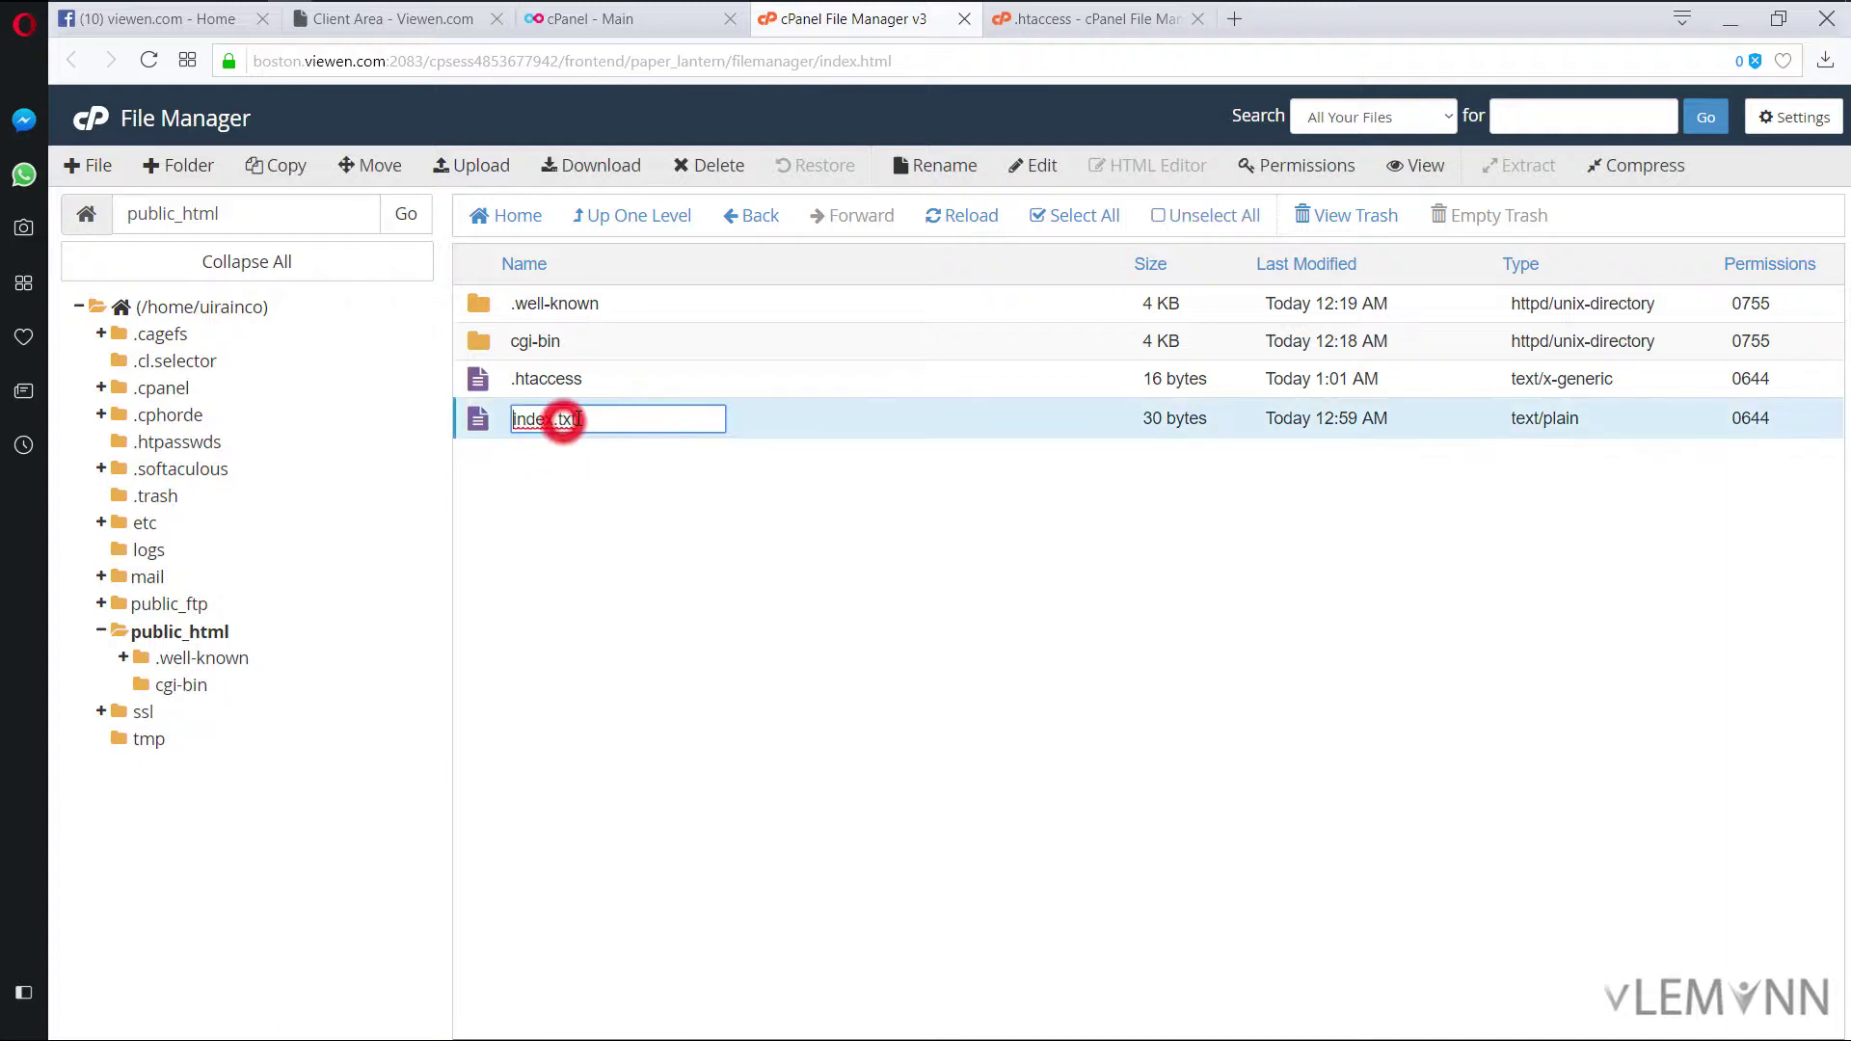
pyautogui.press('BackSpace')
pyautogui.press('BackSpace')
pyautogui.press('BackSpace')
pyautogui.write('php')
pyautogui.press('Return')
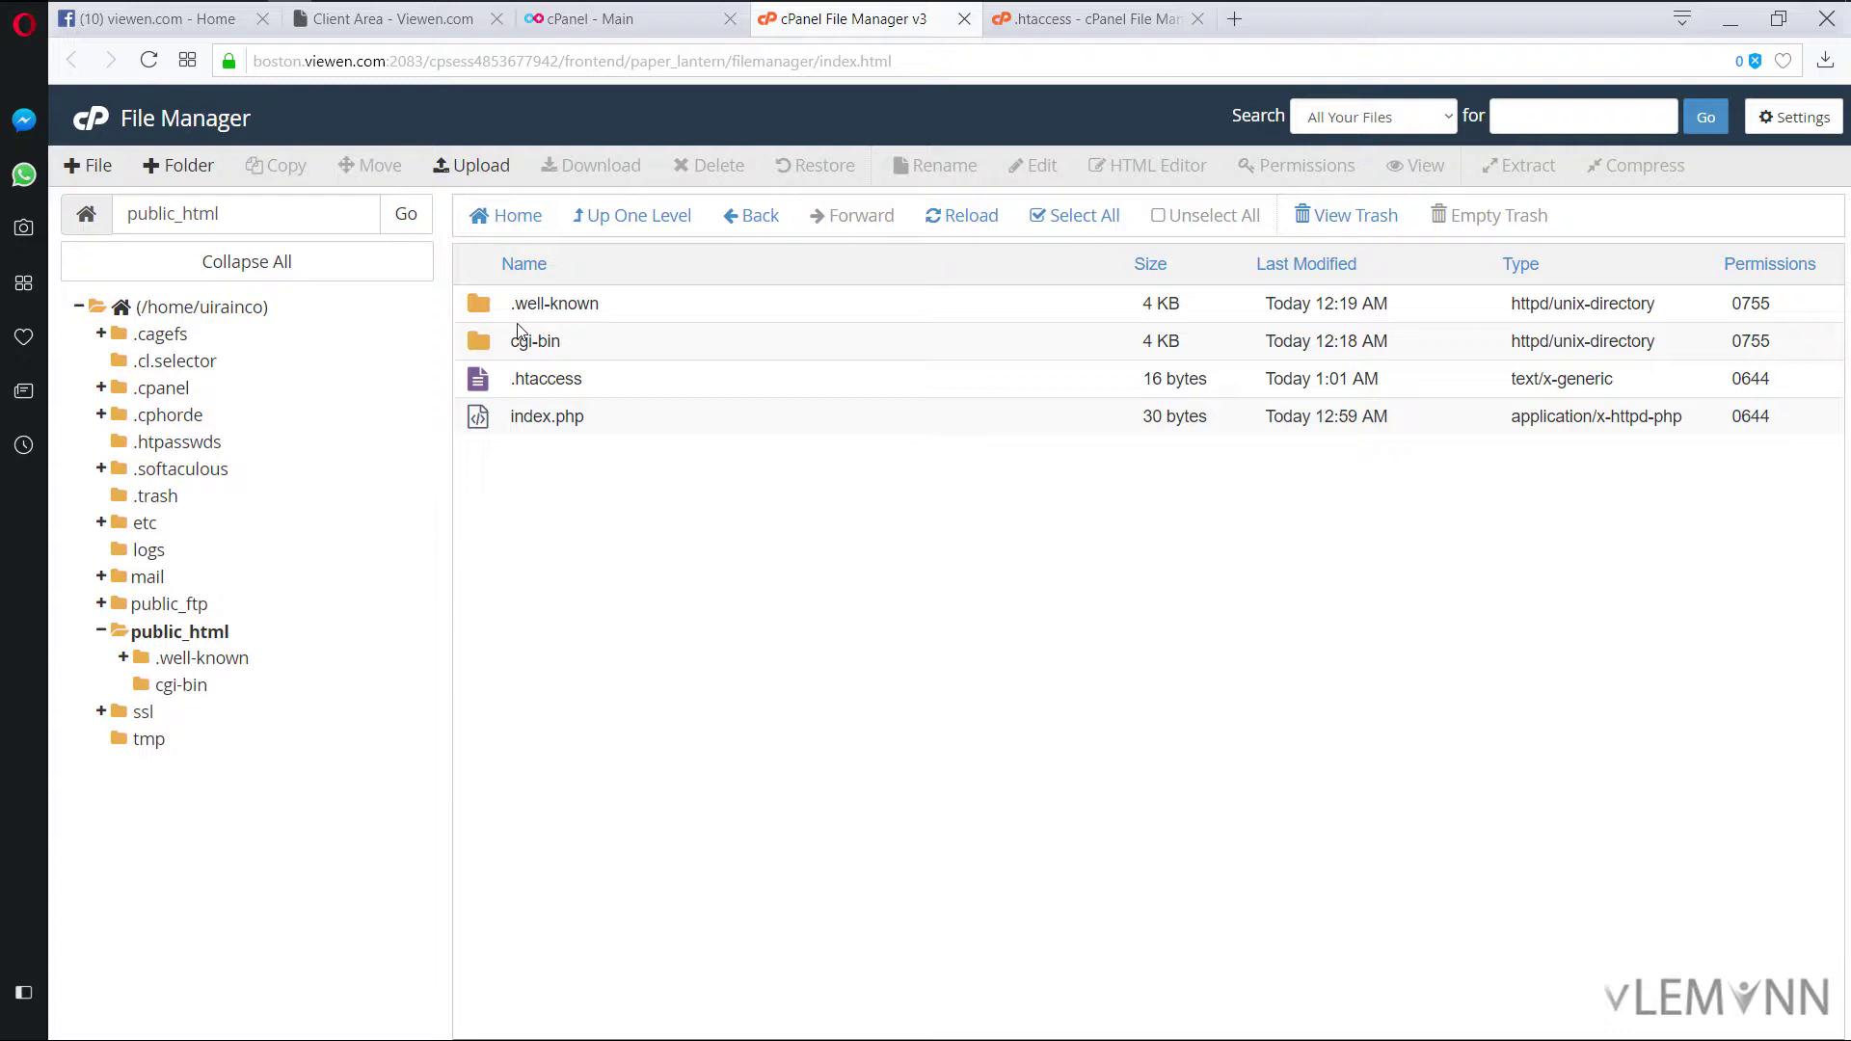
pyautogui.doubleClick(478, 304)
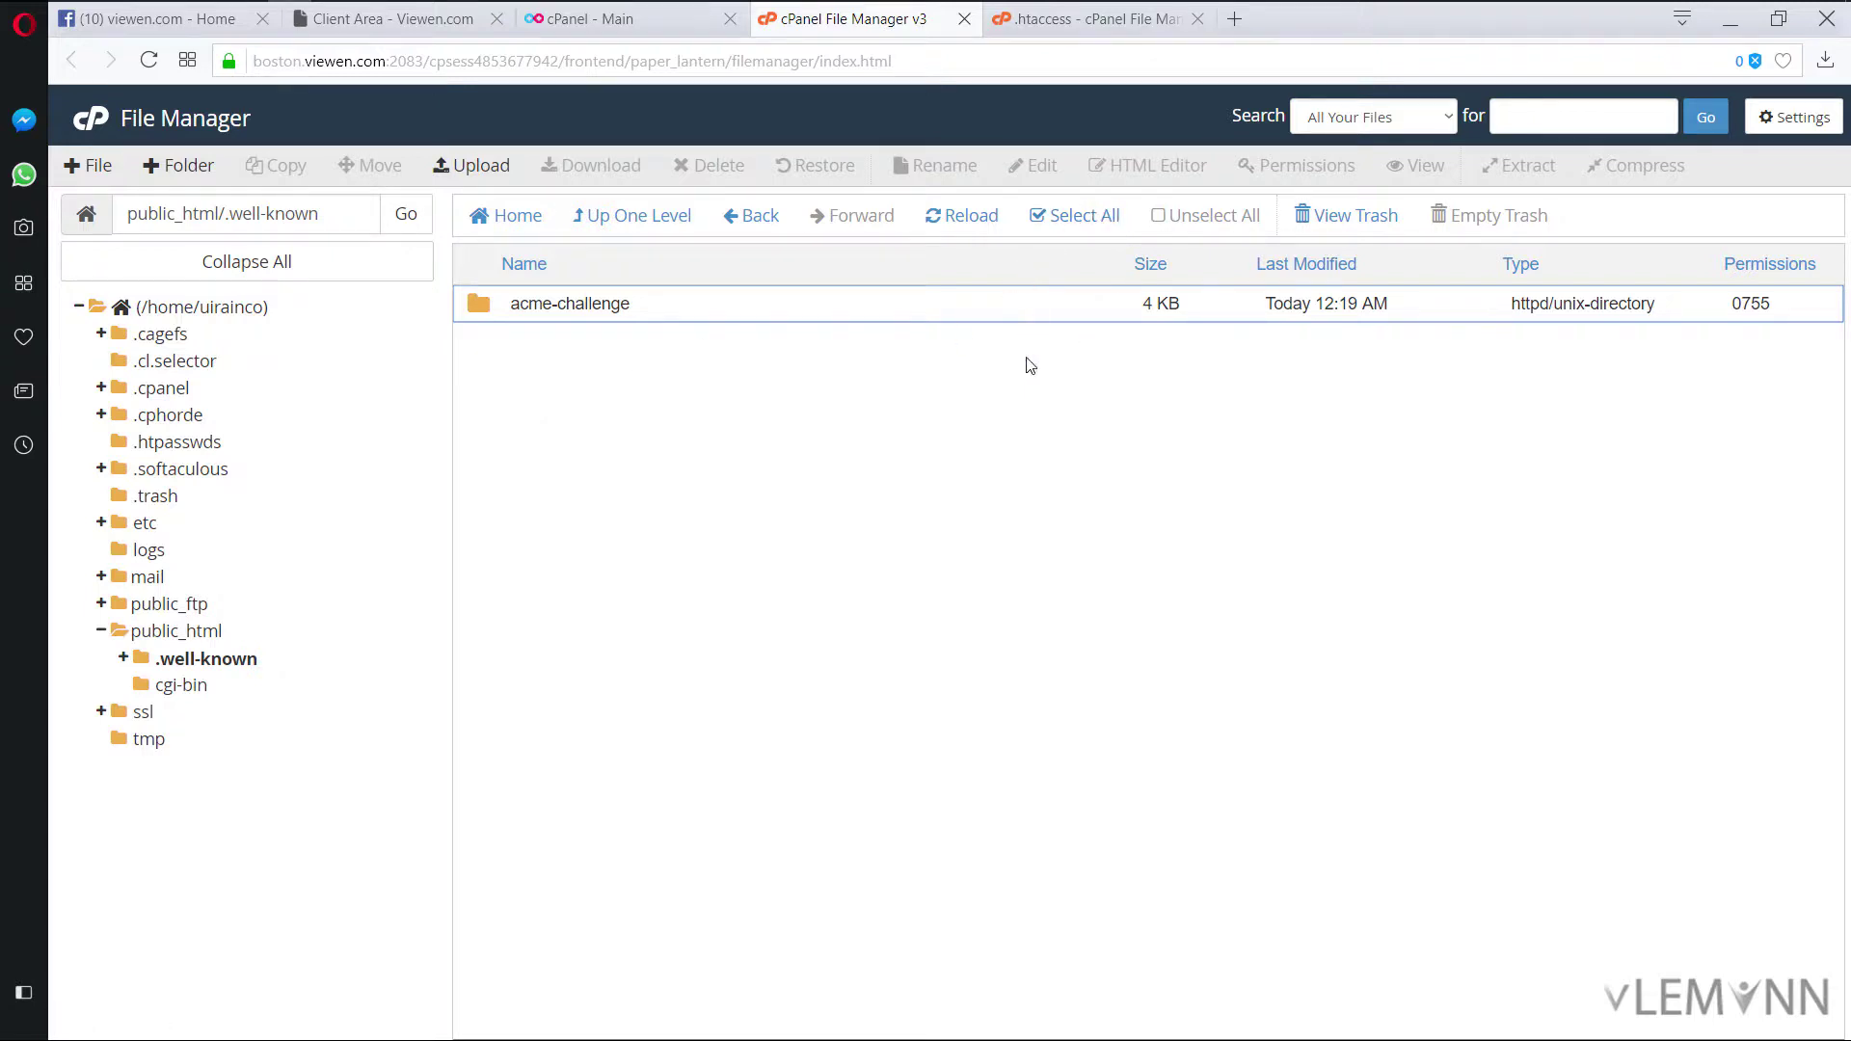
pyautogui.hotkey('alt', 'Tab')
pyautogui.click(554, 557)
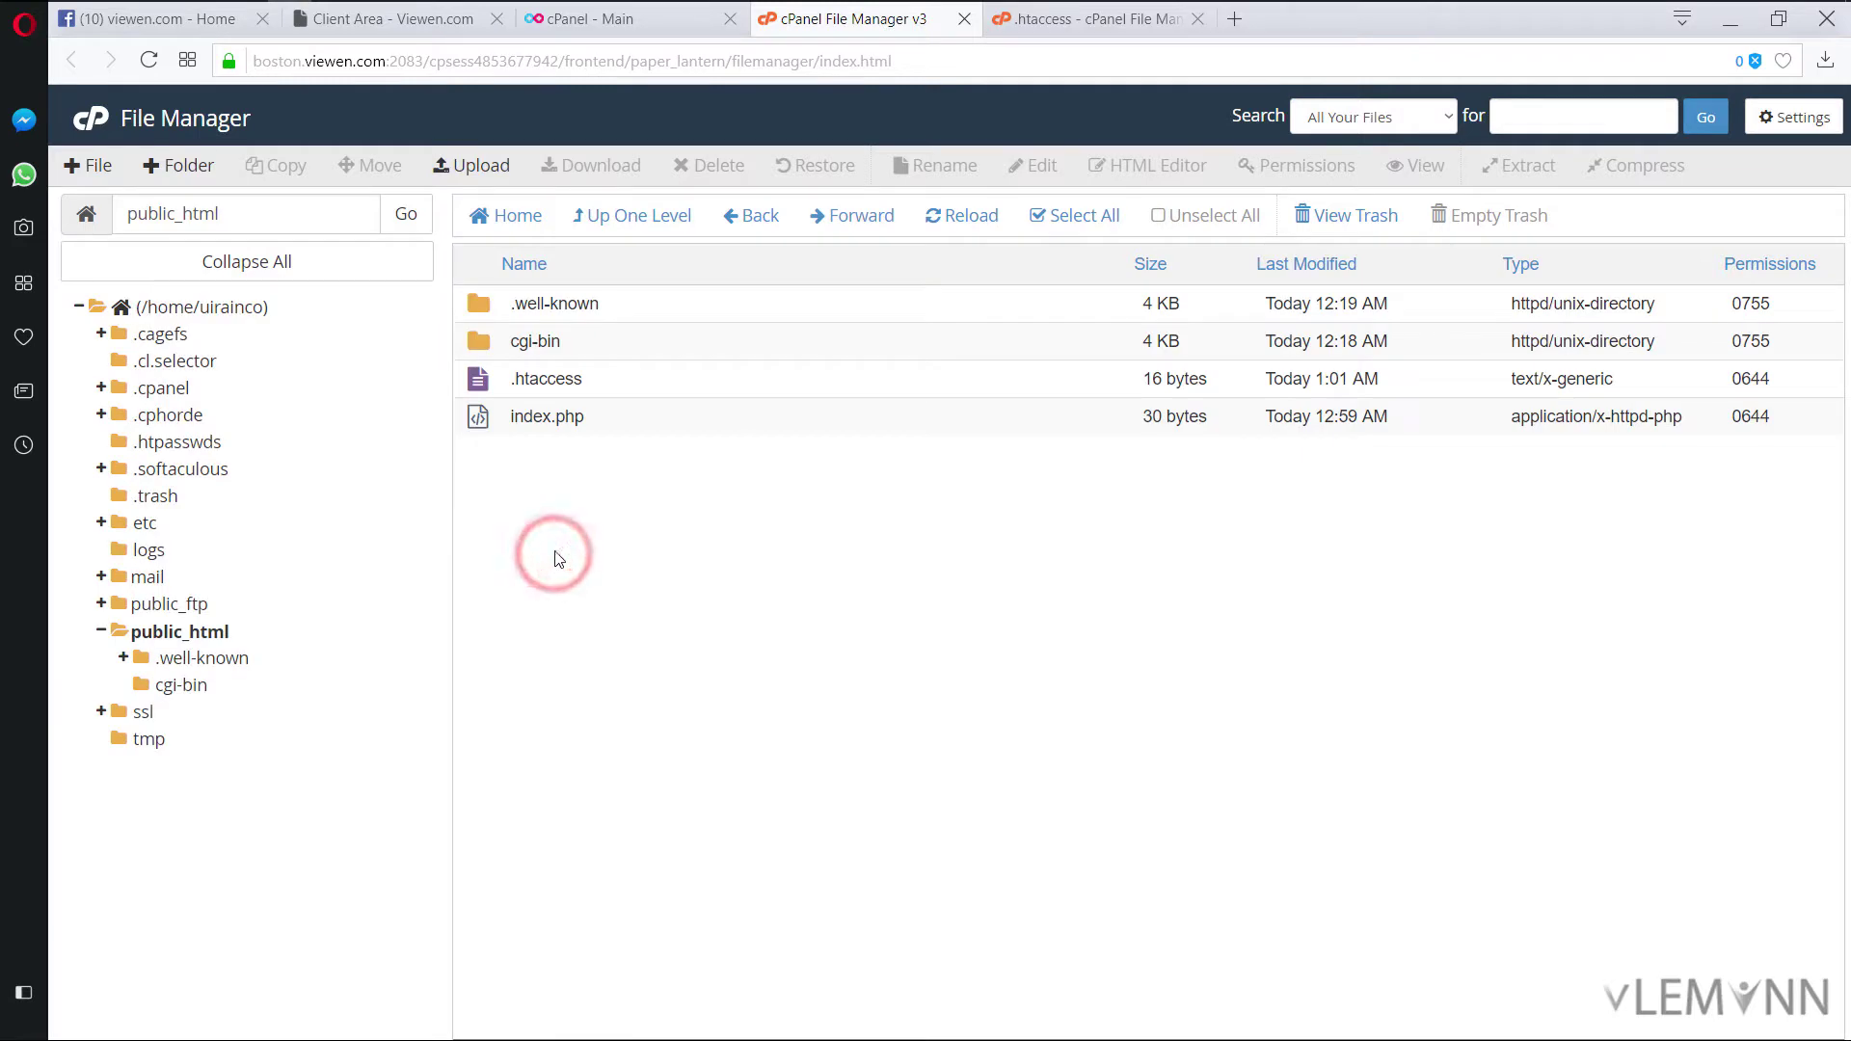